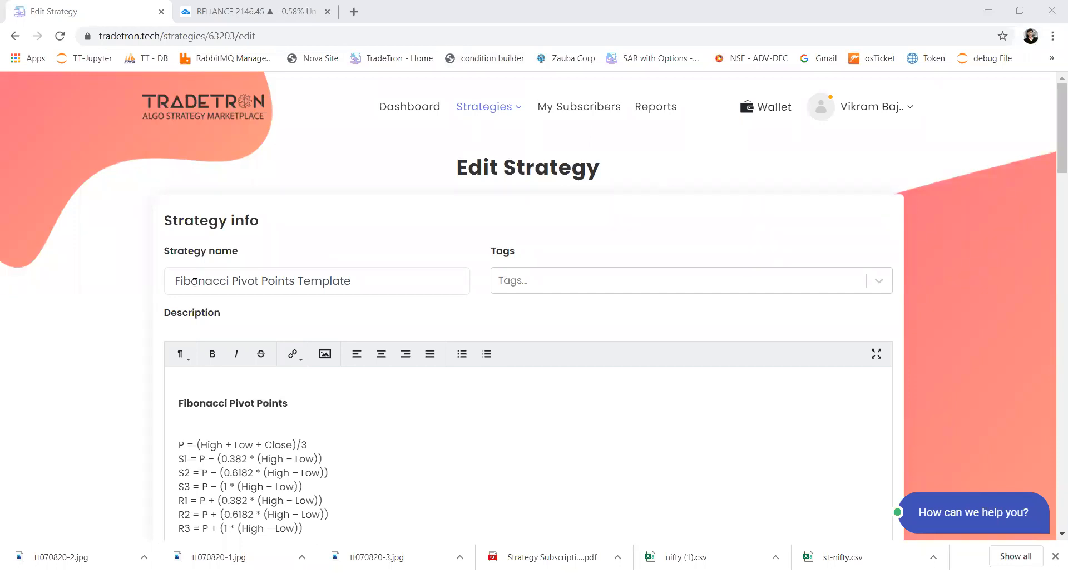
# - Examine the strategy name and the Python code, enlarging the code box to inspect the NIFTY 50 instrument line
pyautogui.moveTo(194, 283); pyautogui.dragTo(378, 286)
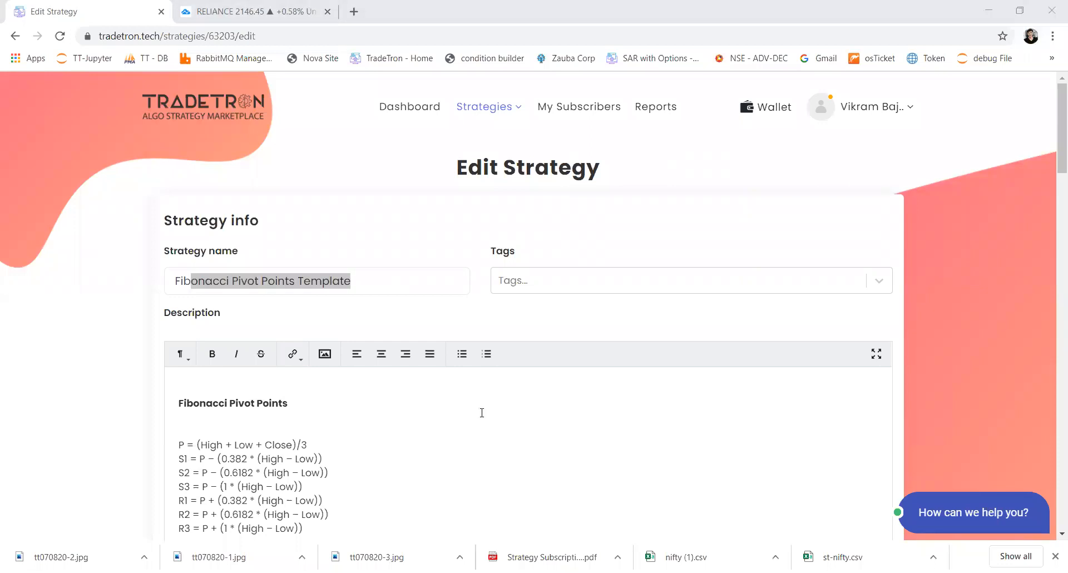
pyautogui.click(639, 405)
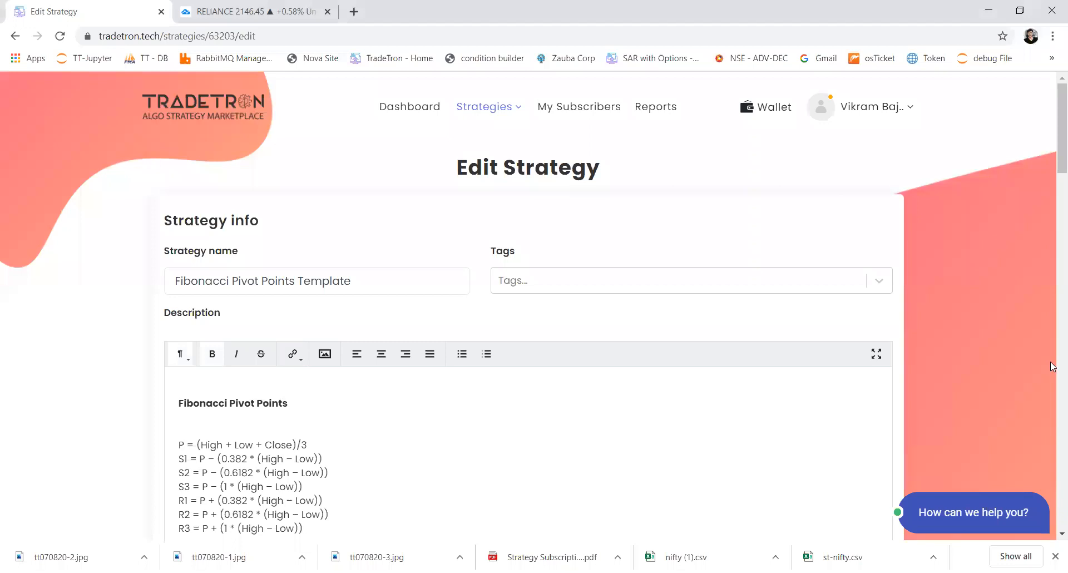
pyautogui.scroll(-15, 1051, 373)
pyautogui.scroll(-4, 933, 245)
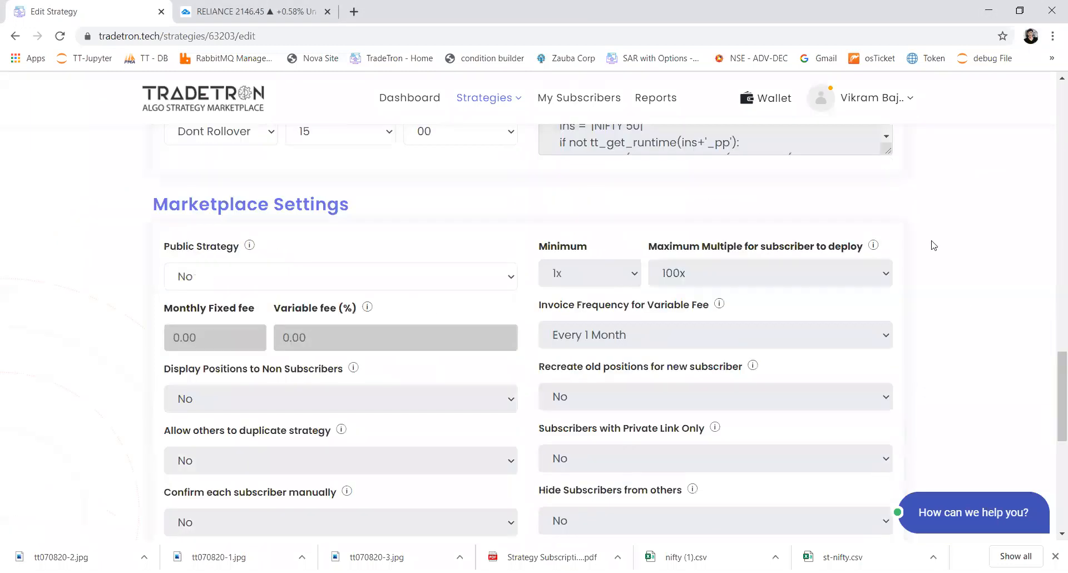
pyautogui.scroll(3, 933, 245)
pyautogui.moveTo(888, 289); pyautogui.dragTo(887, 401)
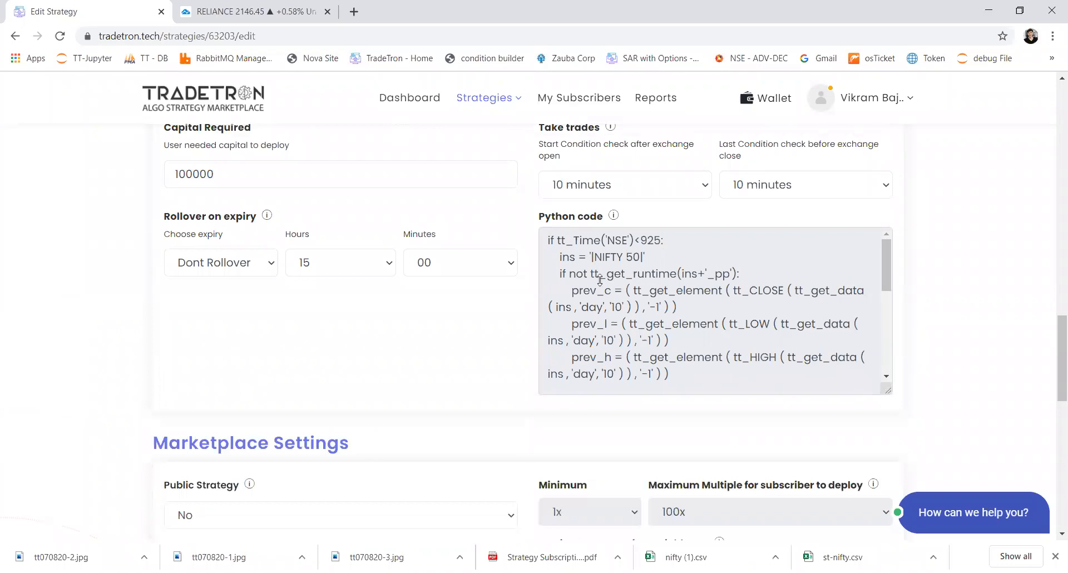
pyautogui.moveTo(593, 257); pyautogui.dragTo(639, 260)
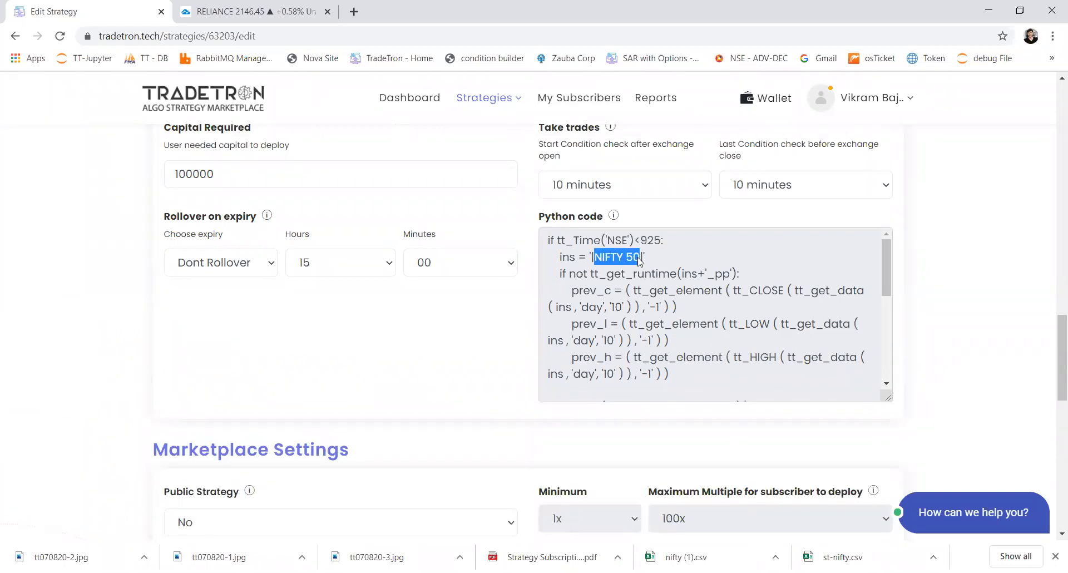
# - Review the Fibonacci pivot formulas in the description and check the pivot levels on the TradingView RELIANCE chart before returning to the Tradetron strategy
pyautogui.scroll(7, 347, 270)
pyautogui.scroll(12, 347, 270)
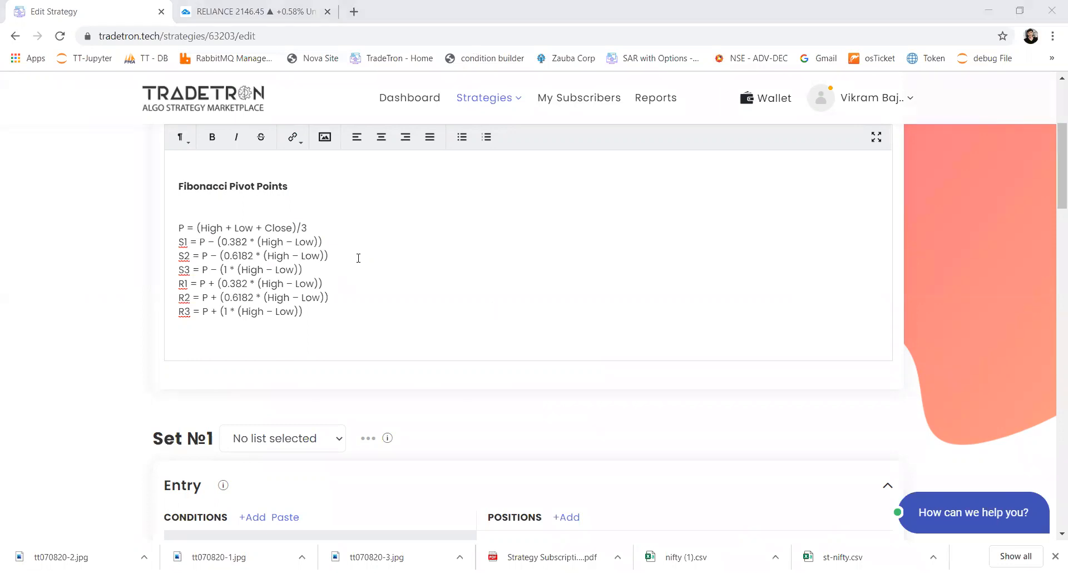
pyautogui.scroll(4, 442, 231)
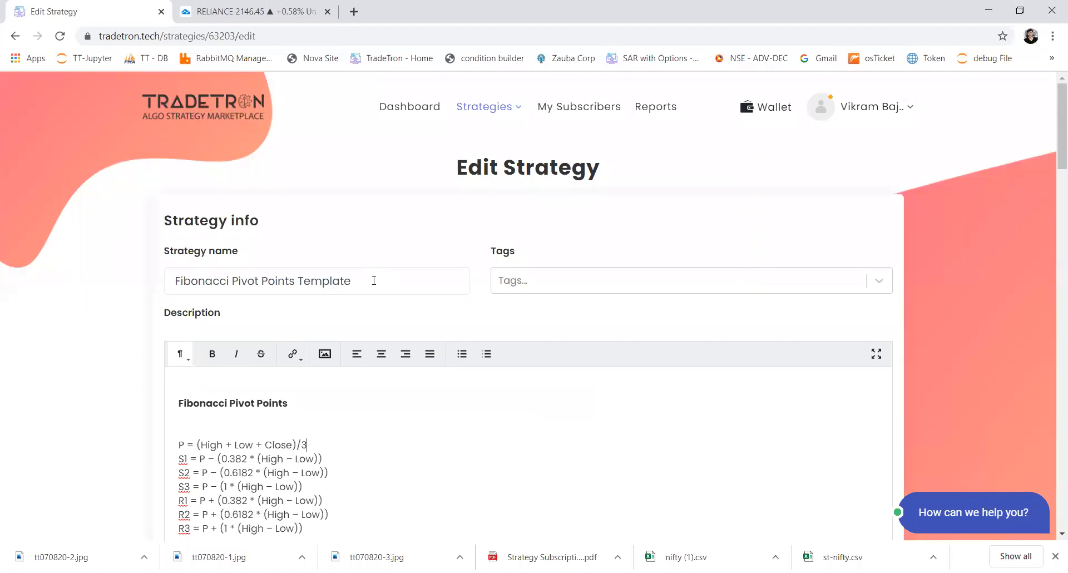
pyautogui.moveTo(374, 281); pyautogui.dragTo(254, 278)
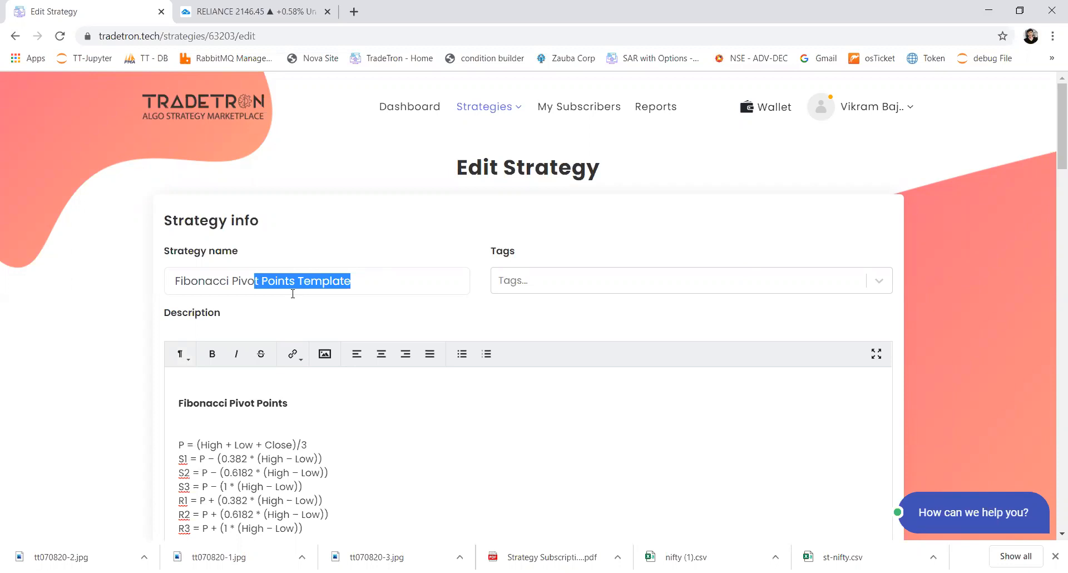
pyautogui.scroll(-3, 292, 293)
pyautogui.scroll(1, 220, 179)
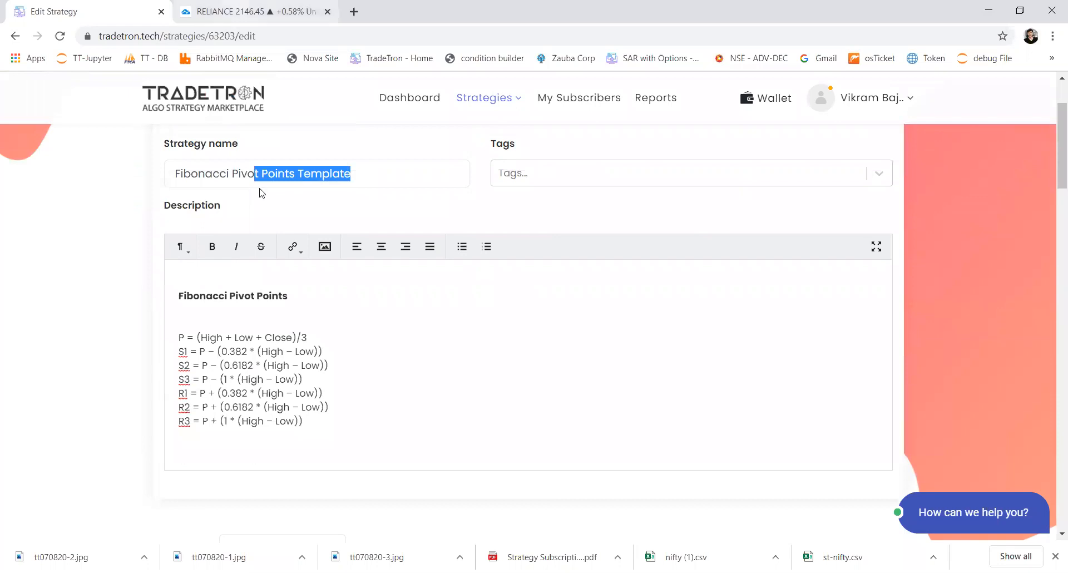
pyautogui.hotkey('ctrl', 'Tab')
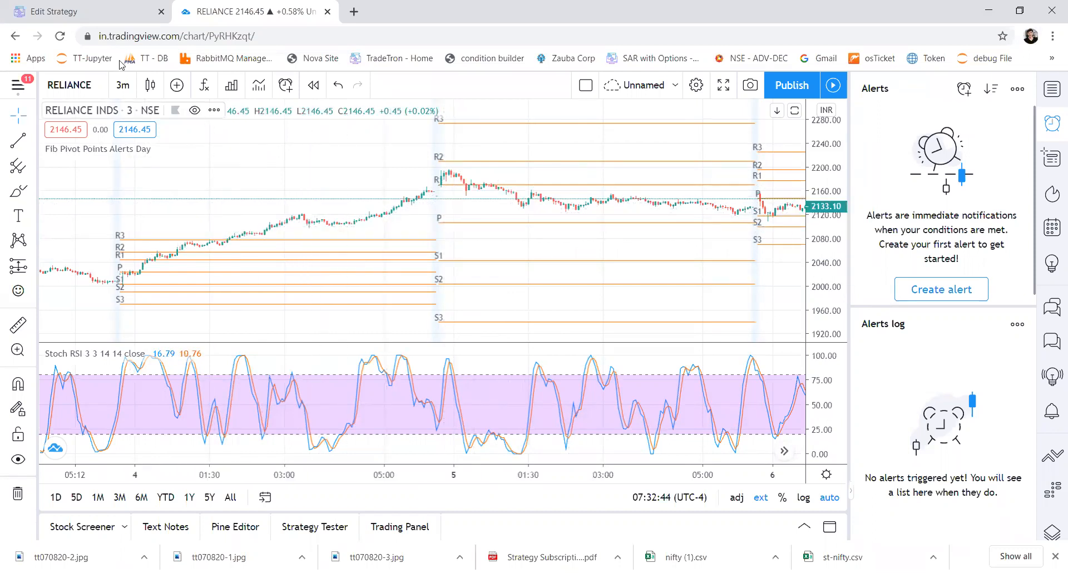
pyautogui.click(92, 17)
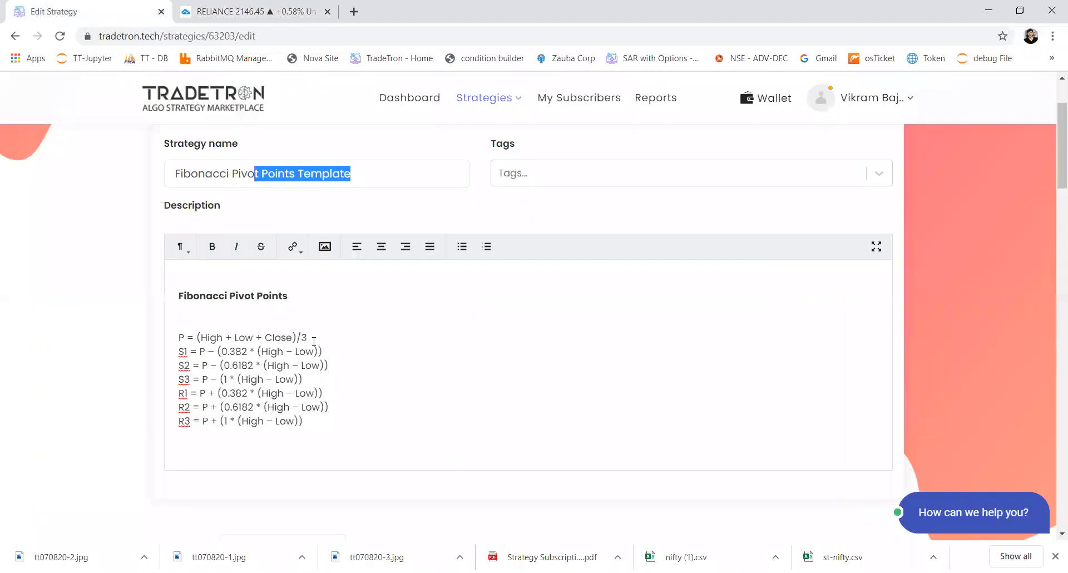
pyautogui.click(371, 385)
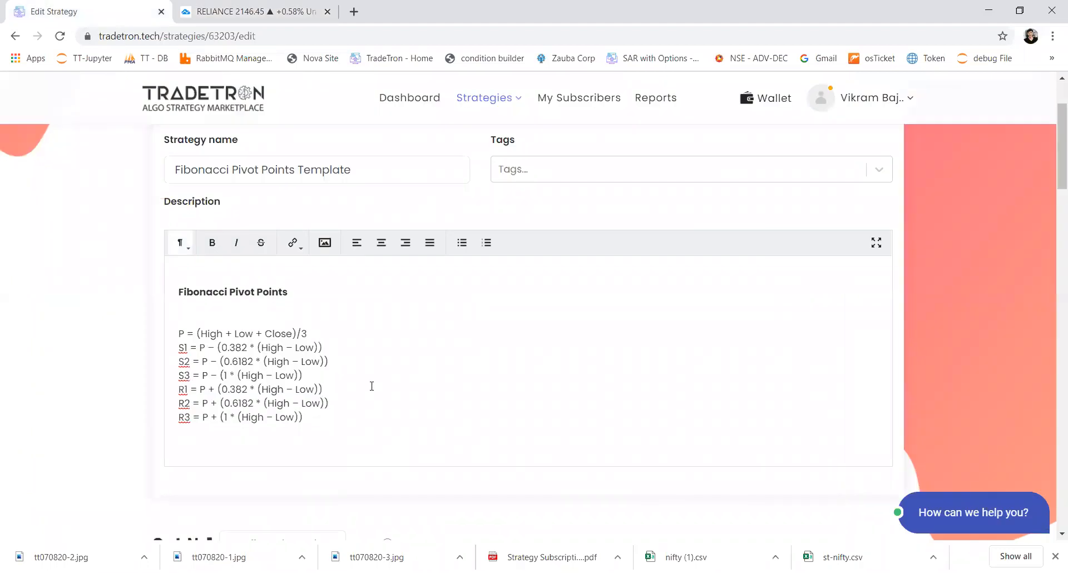
# - Assign the NIFTY 50 list to Set 1 of the strategy
pyautogui.scroll(-2, 371, 385)
pyautogui.scroll(-5, 372, 385)
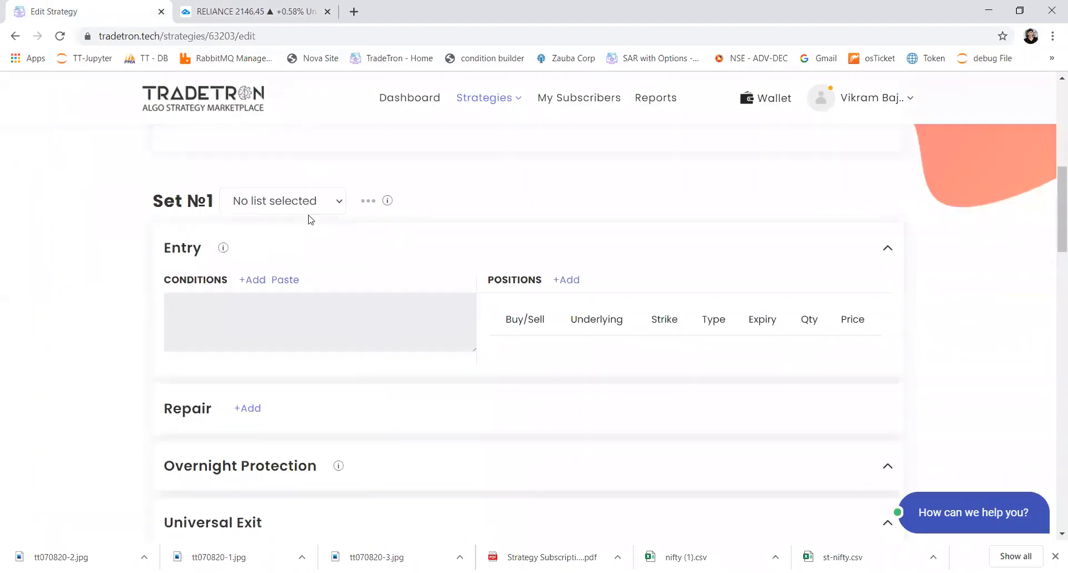
pyautogui.click(305, 189)
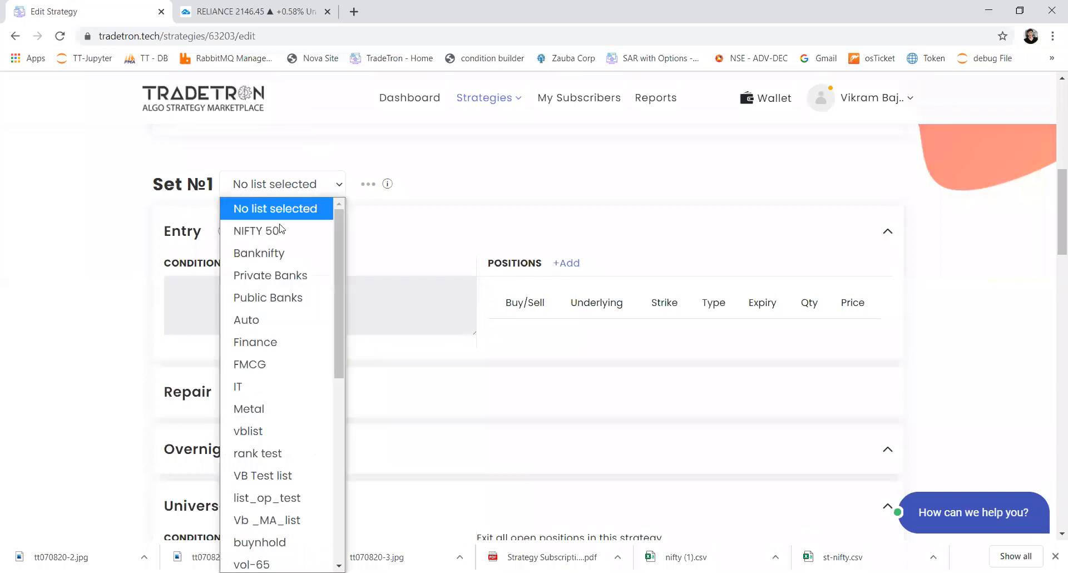
pyautogui.click(320, 226)
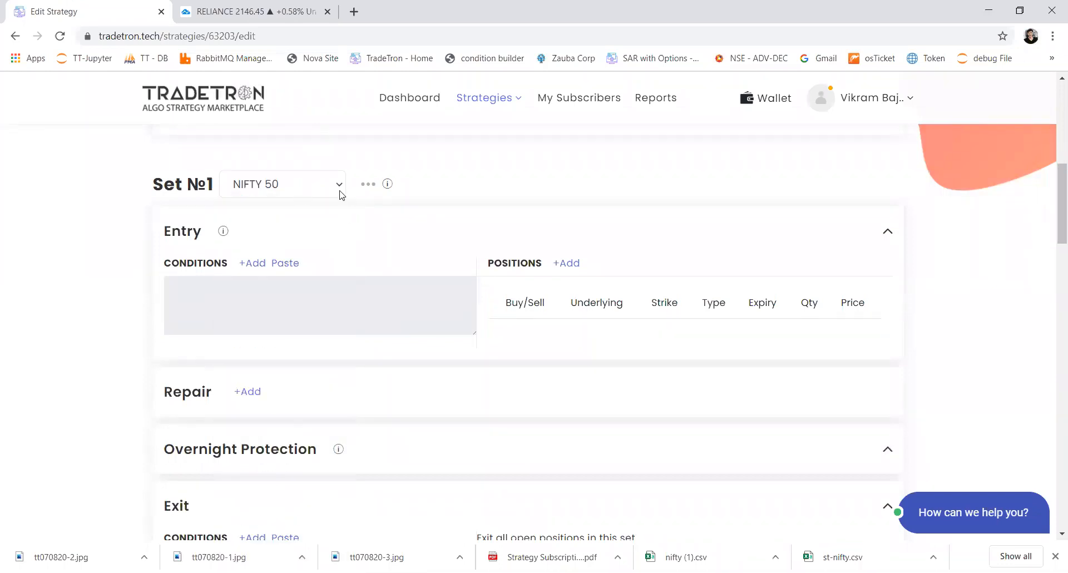
pyautogui.click(338, 184)
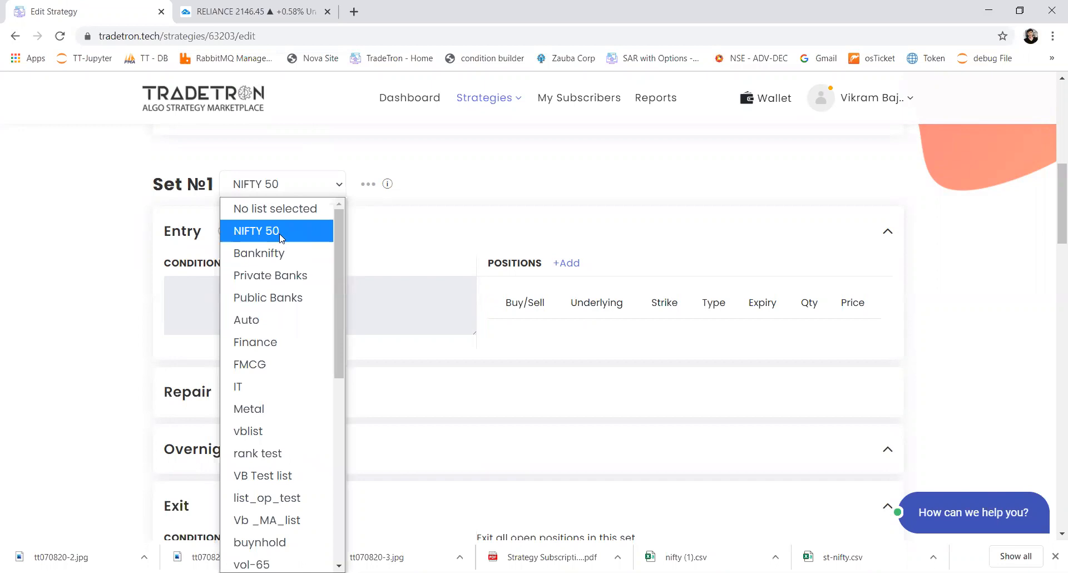
pyautogui.click(279, 232)
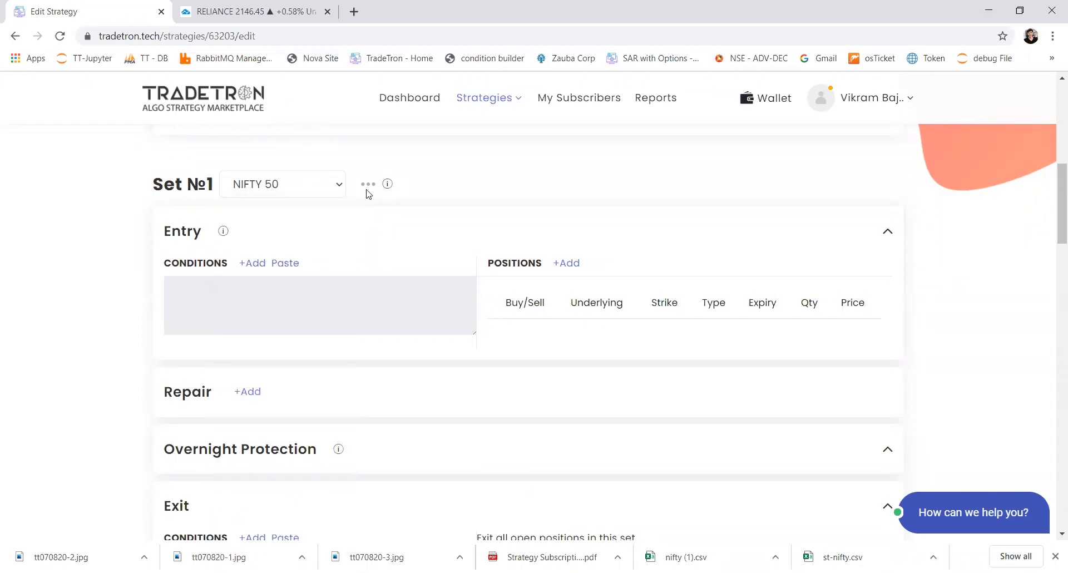
# - View the stocks contained in Set 1's NIFTY 50 list, close the list builder and look over the other available lists
pyautogui.click(367, 184)
pyautogui.click(303, 247)
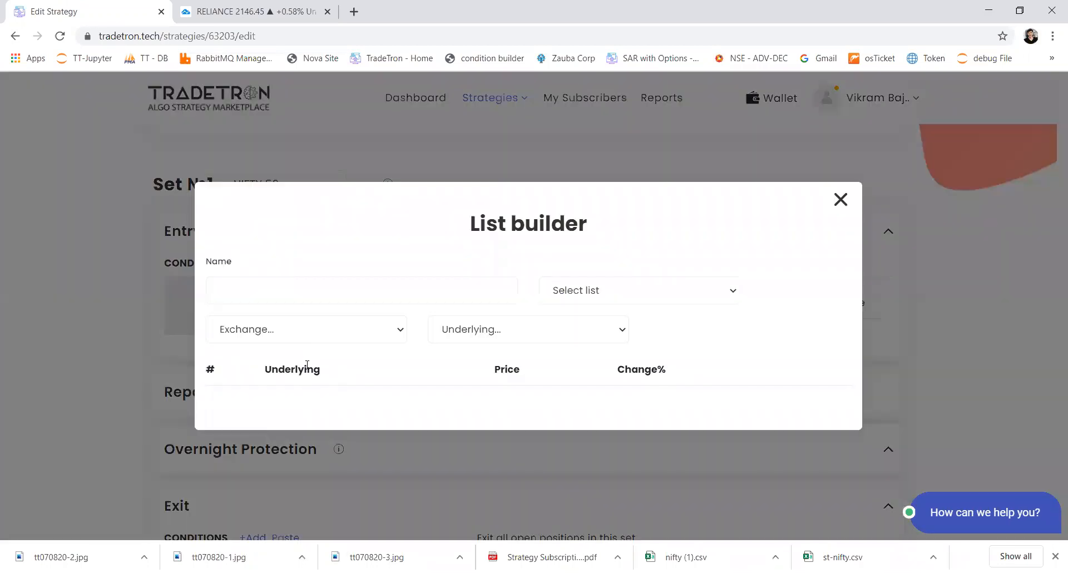
pyautogui.scroll(-1, 308, 395)
pyautogui.scroll(-15, 309, 395)
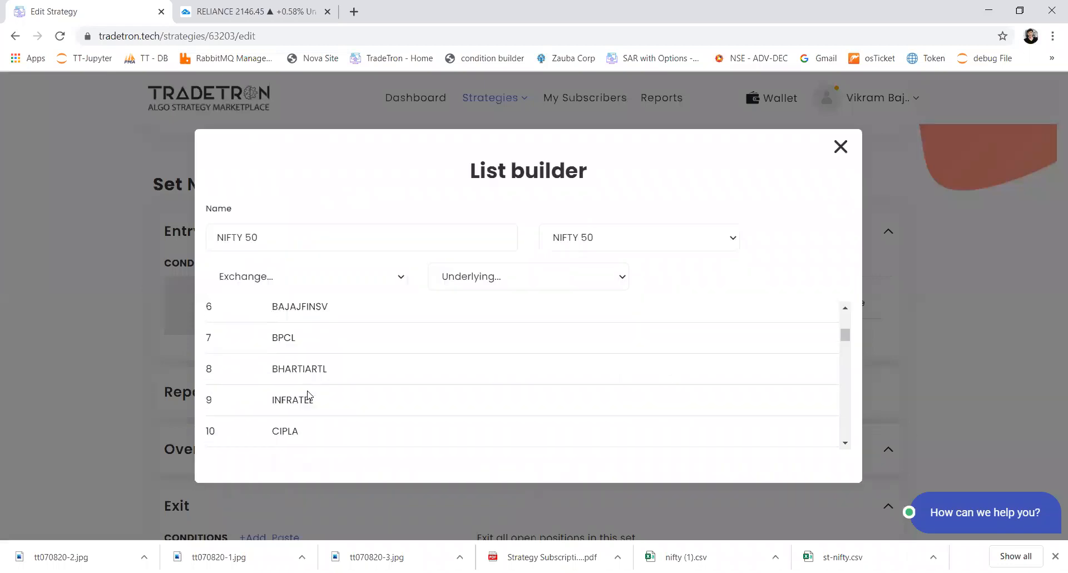
pyautogui.scroll(-6, 309, 395)
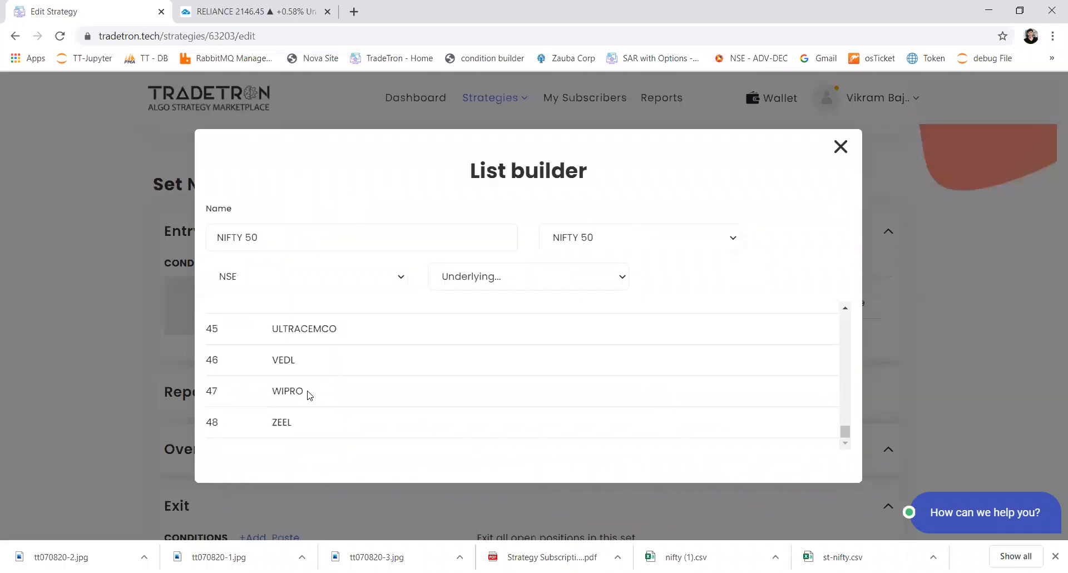
pyautogui.click(838, 150)
pyautogui.click(311, 191)
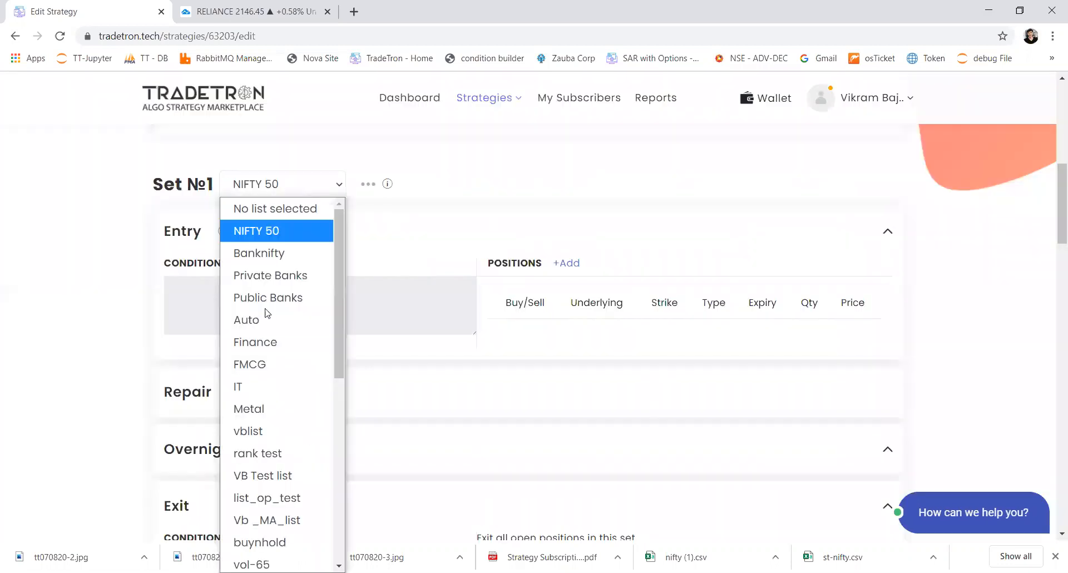
# - Start a new list named with the owner's first name plus _stklist, and add the NSE stock AARTIDRUGS to it
pyautogui.click(367, 186)
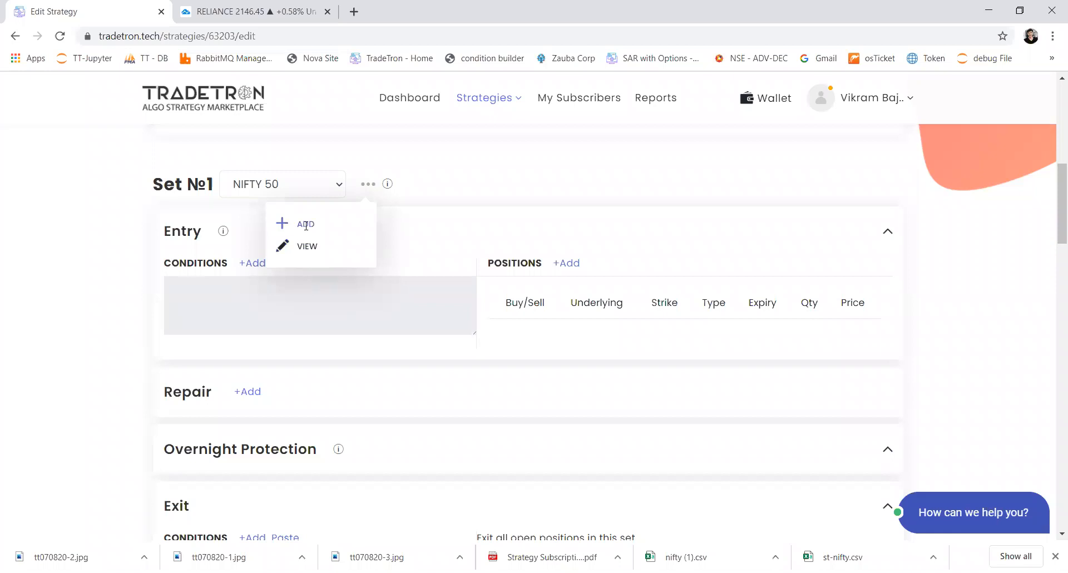
pyautogui.click(289, 261)
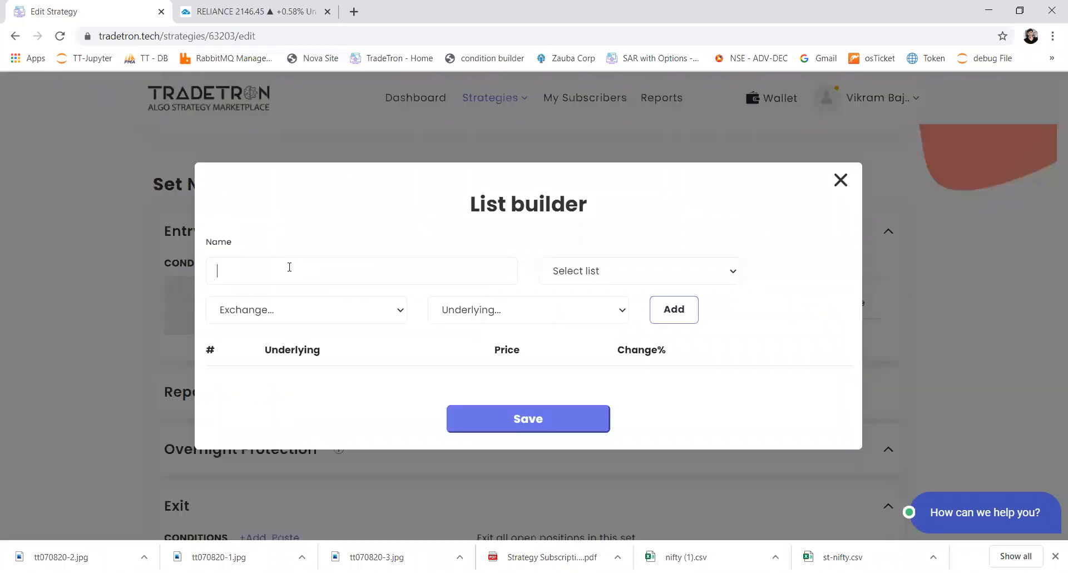
pyautogui.write('vikram_stklist')
pyautogui.click(375, 306)
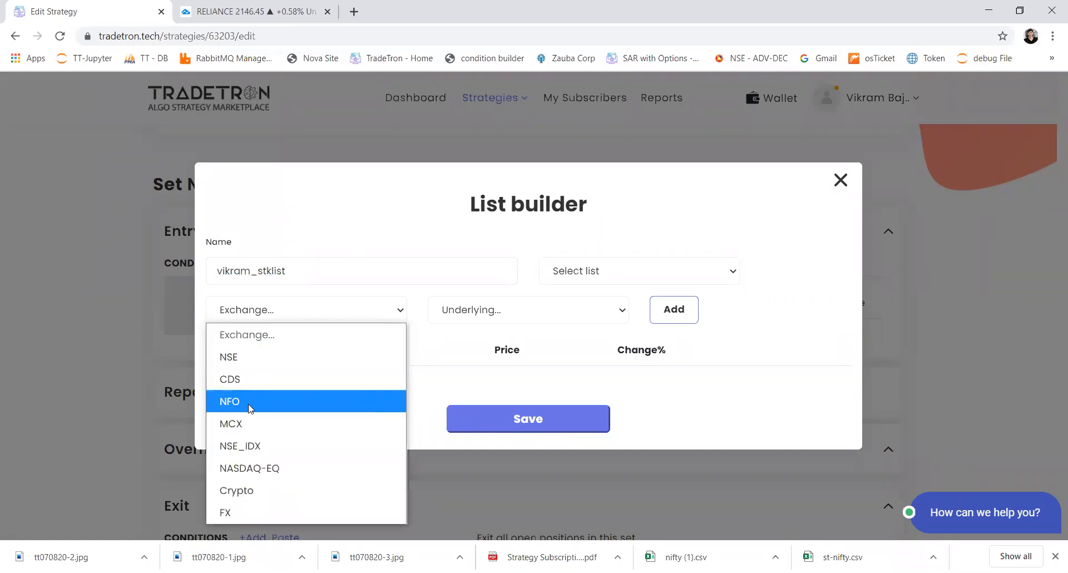
pyautogui.click(254, 367)
pyautogui.click(490, 314)
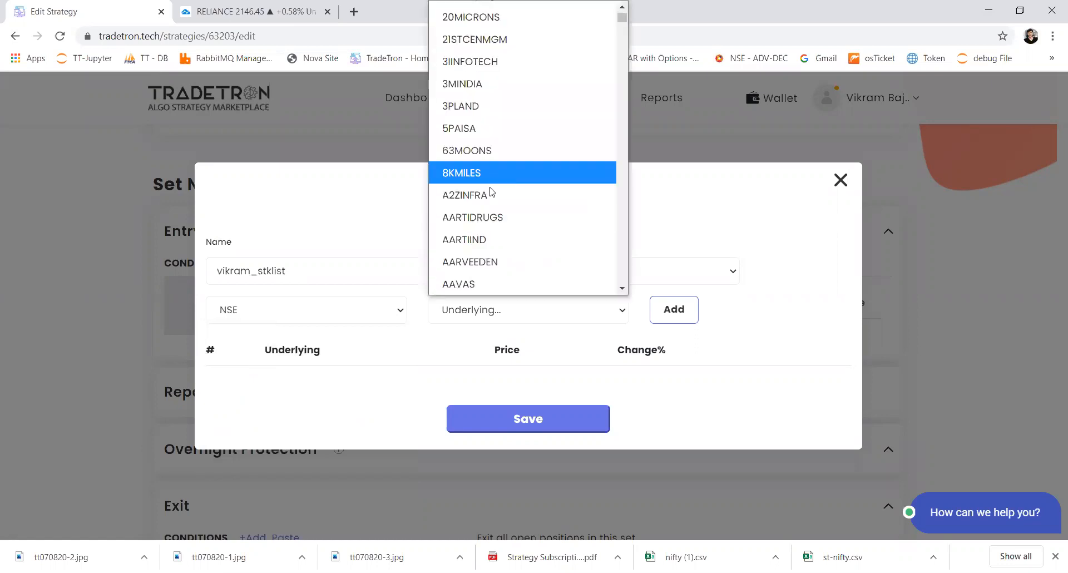
pyautogui.click(486, 217)
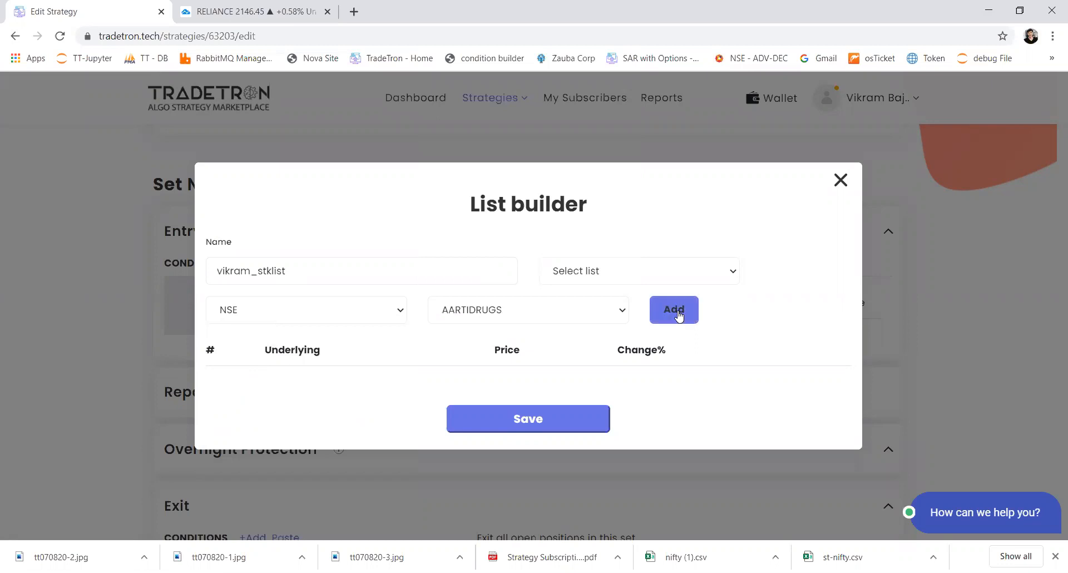
pyautogui.click(679, 315)
# - Add AHLWEST from NSE to the new list, and close the list builder without saving
pyautogui.click(556, 303)
pyautogui.scroll(-2, 537, 246)
pyautogui.scroll(-10, 537, 247)
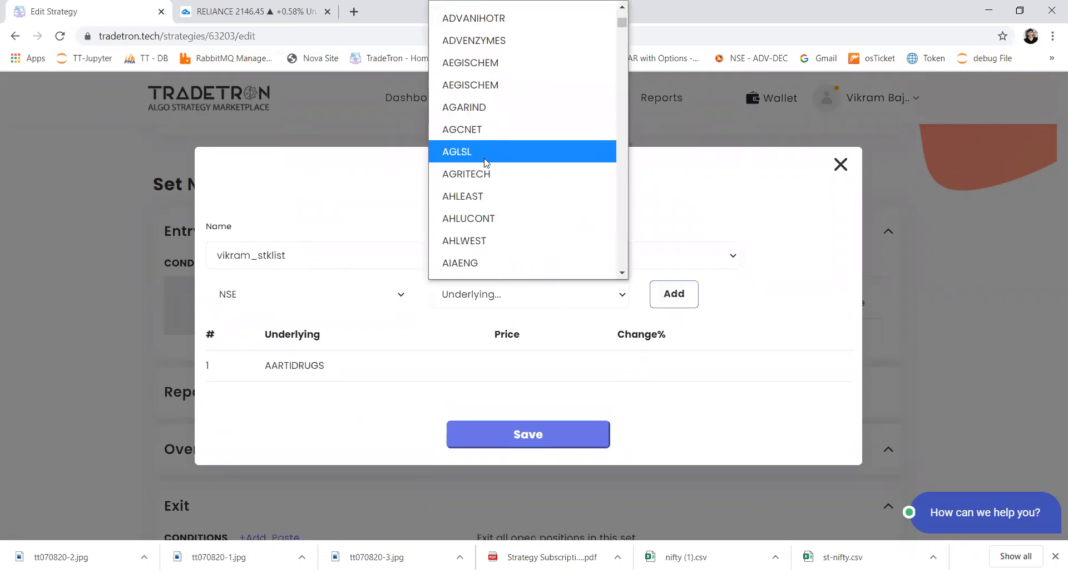
pyautogui.click(485, 239)
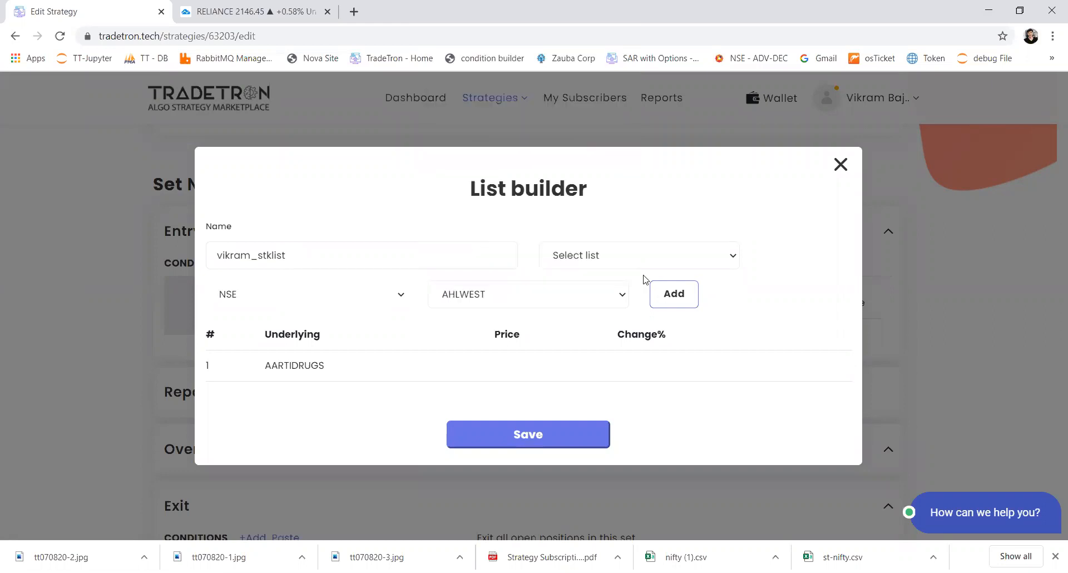
pyautogui.click(670, 295)
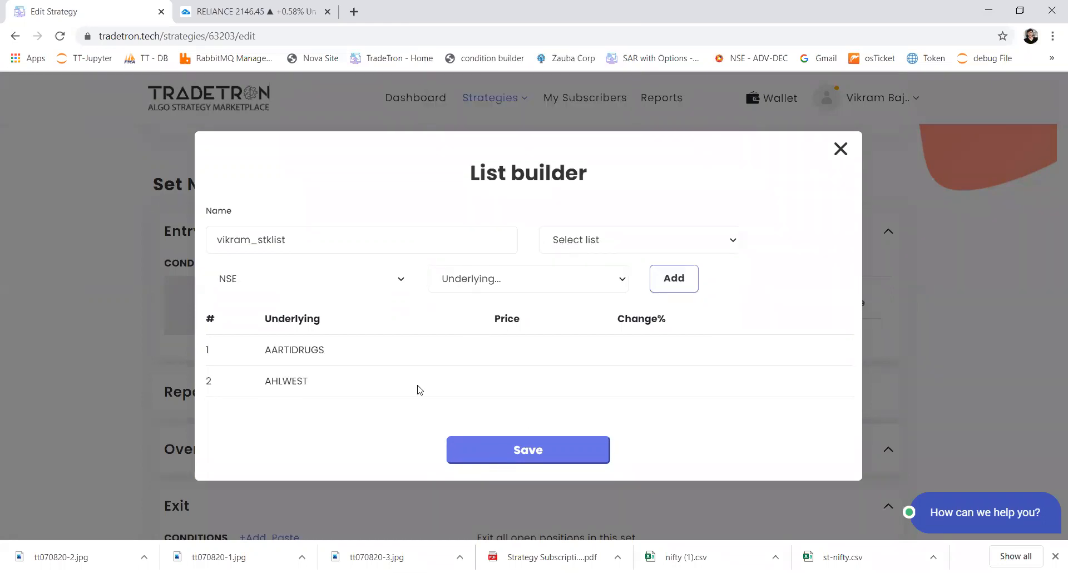
pyautogui.moveTo(309, 236); pyautogui.dragTo(214, 239)
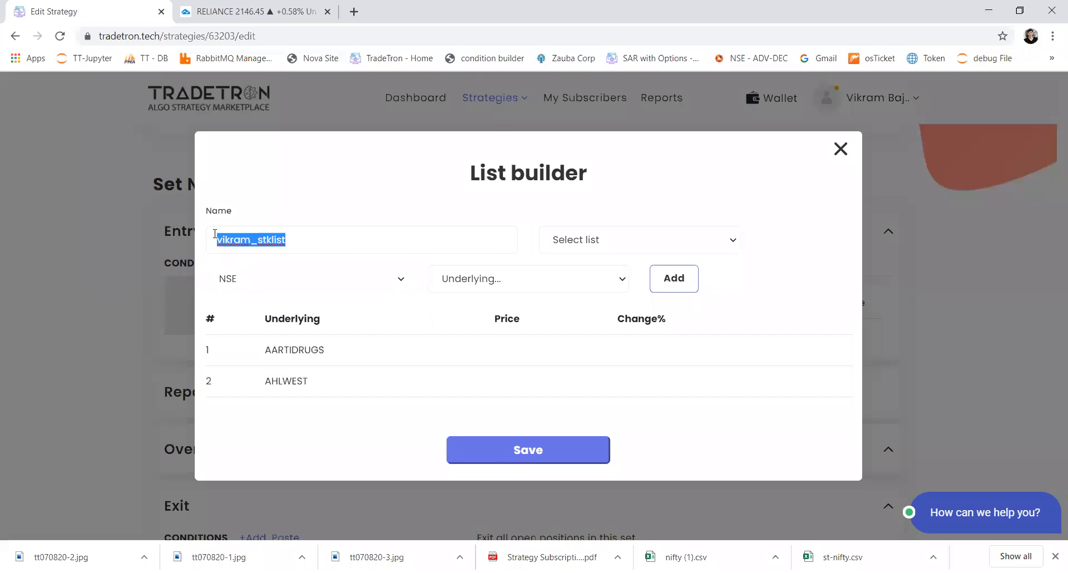
pyautogui.click(842, 148)
# - Switch Set 1 to the custom list whose name ends in _list1234
pyautogui.click(305, 195)
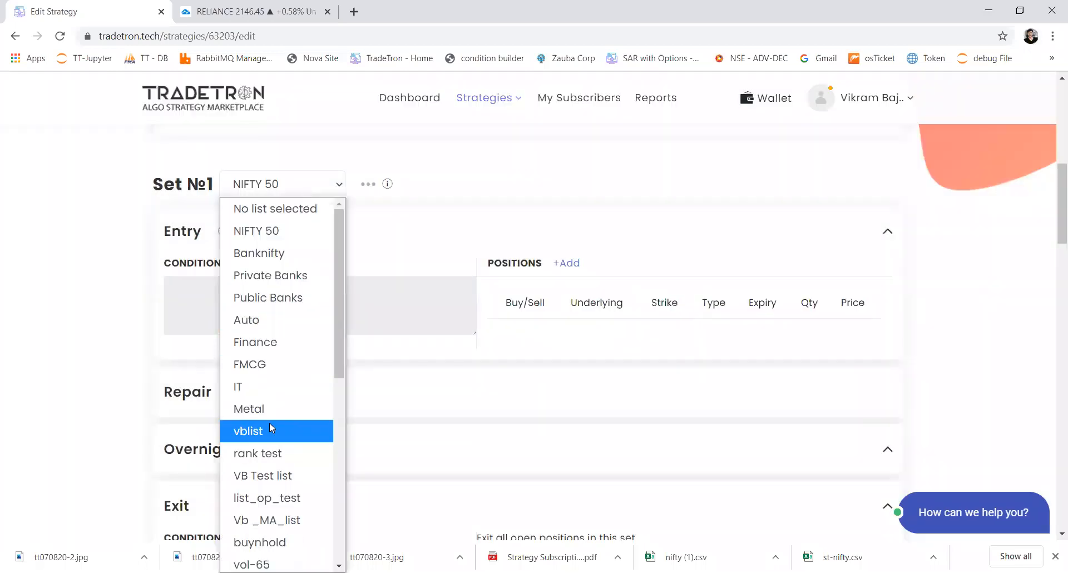
pyautogui.scroll(-6, 271, 428)
pyautogui.scroll(3, 271, 427)
pyautogui.scroll(-3, 271, 427)
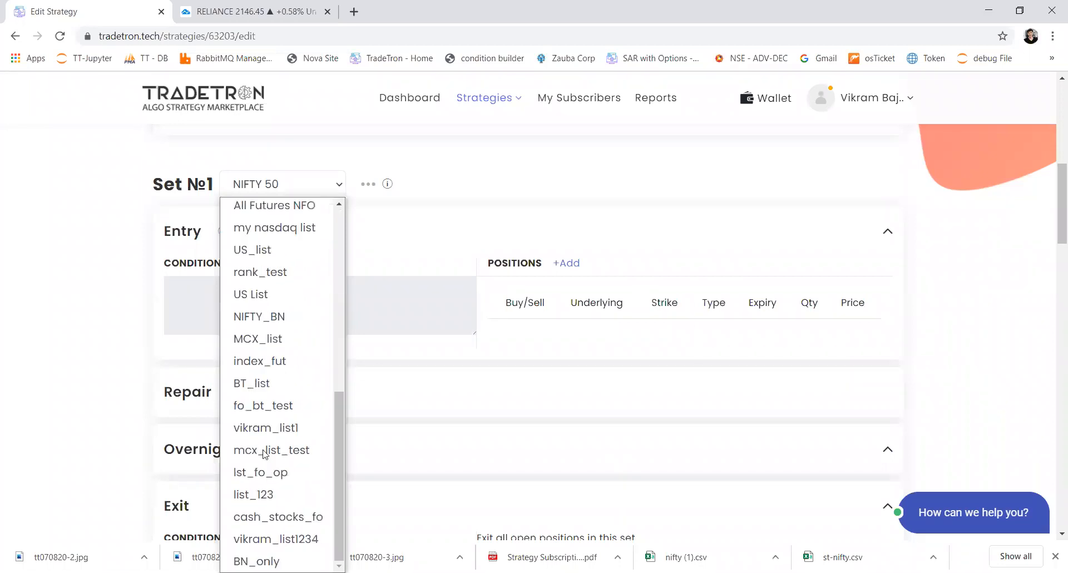
pyautogui.click(263, 538)
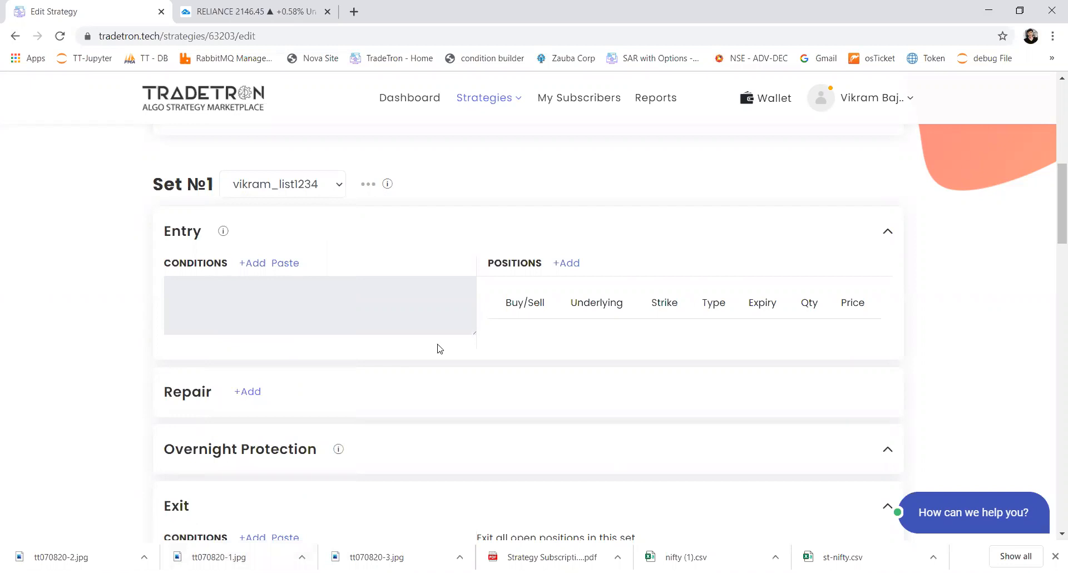
# - Set the list for Set 1 back to NIFTY 50
pyautogui.click(317, 184)
pyautogui.scroll(3, 292, 223)
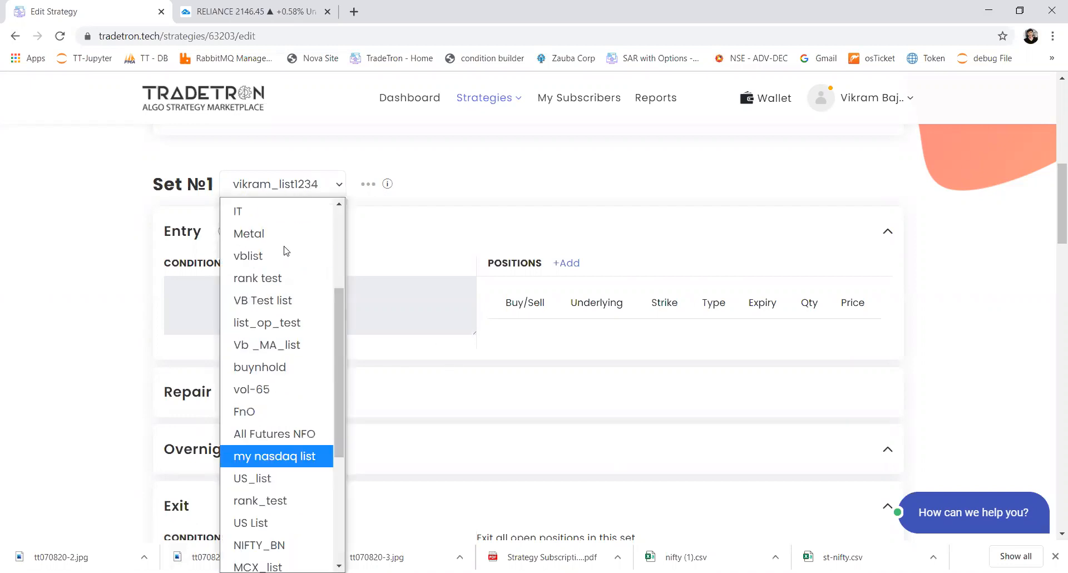
pyautogui.scroll(3, 278, 247)
pyautogui.click(253, 238)
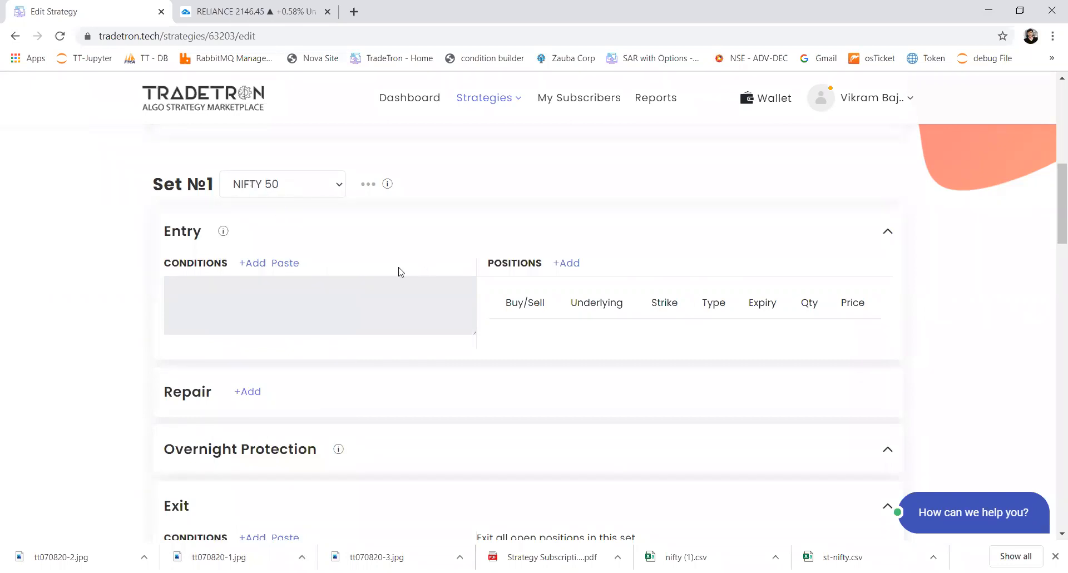
# - Examine the strategy's Python code that calculates the pivot point, supports and resistances from the previous day's prices
pyautogui.click(254, 267)
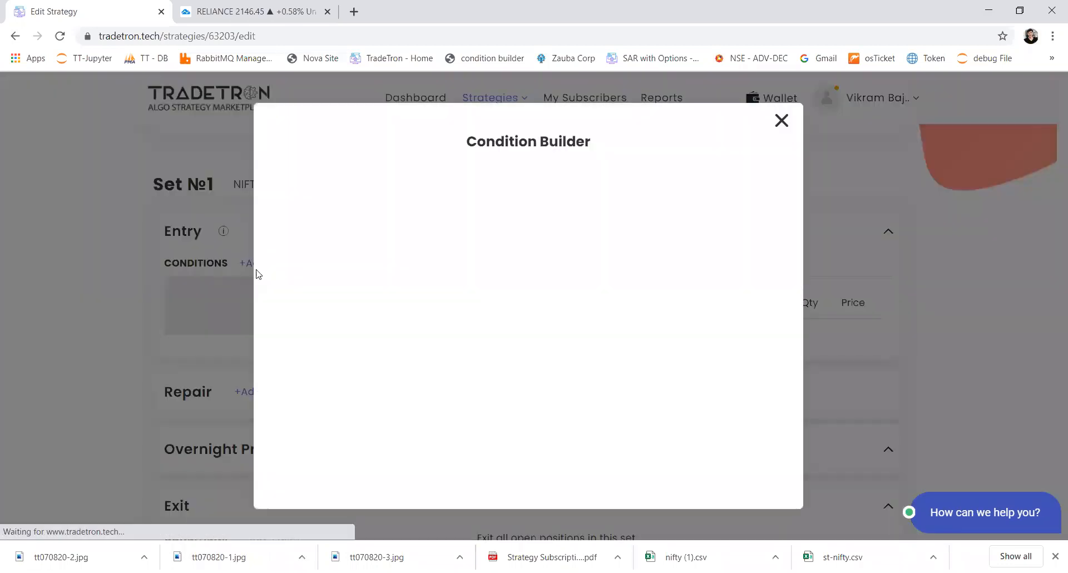
pyautogui.click(782, 122)
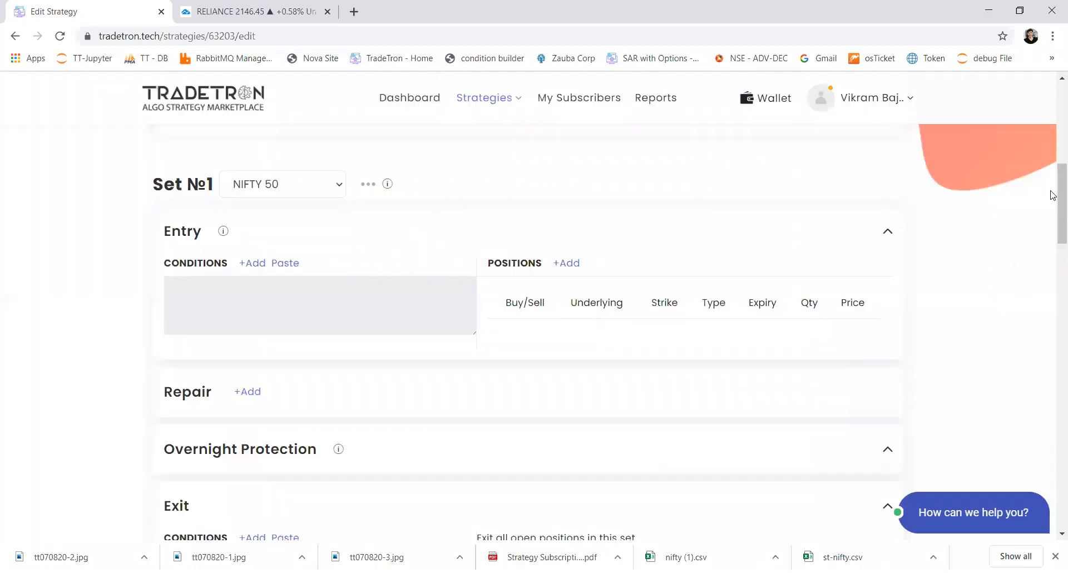
pyautogui.moveTo(1053, 196); pyautogui.dragTo(1053, 257)
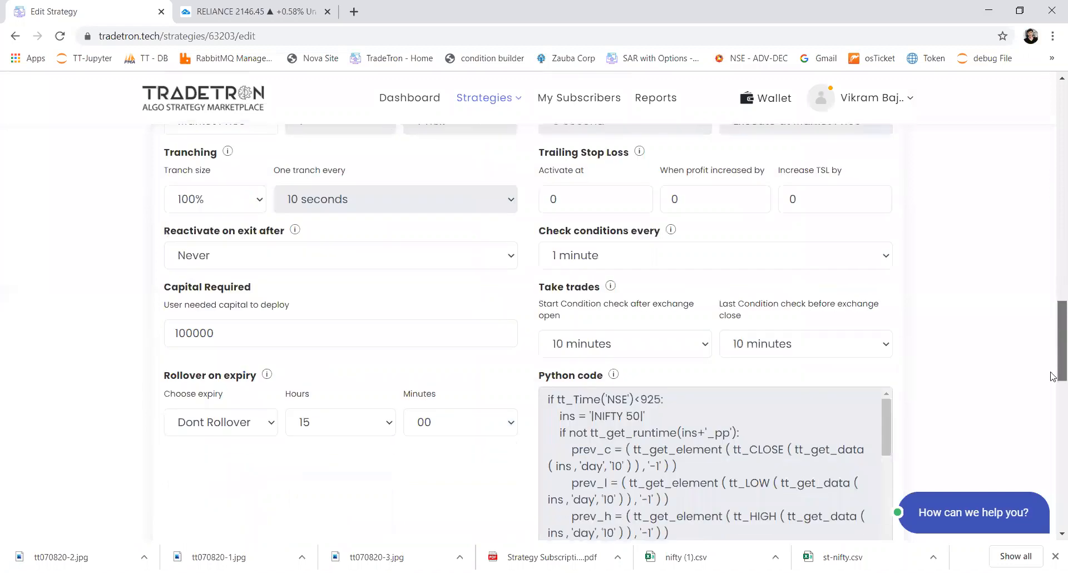
pyautogui.scroll(-4, 1052, 361)
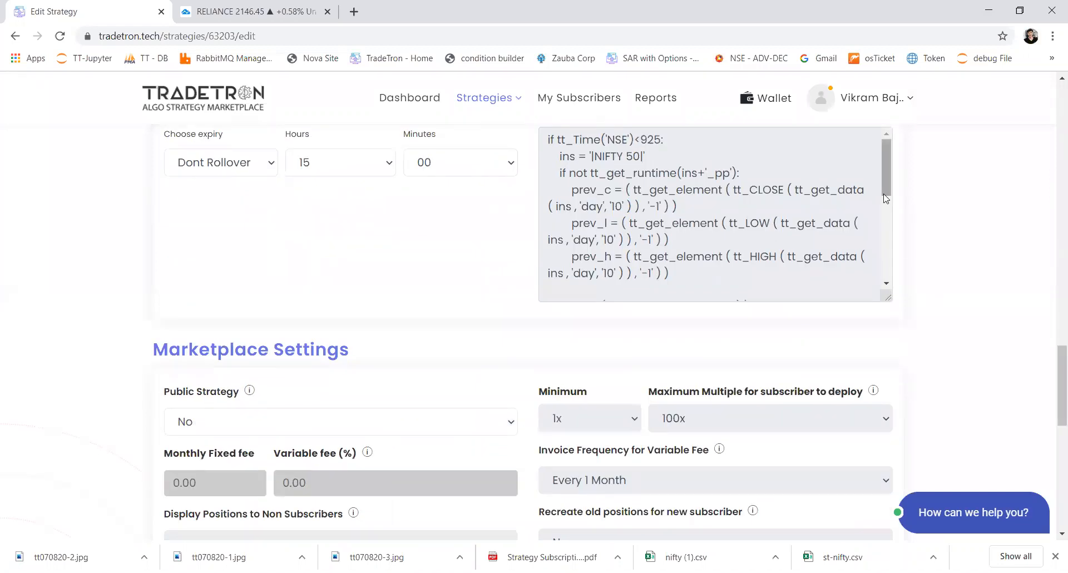
pyautogui.moveTo(885, 198); pyautogui.dragTo(886, 251)
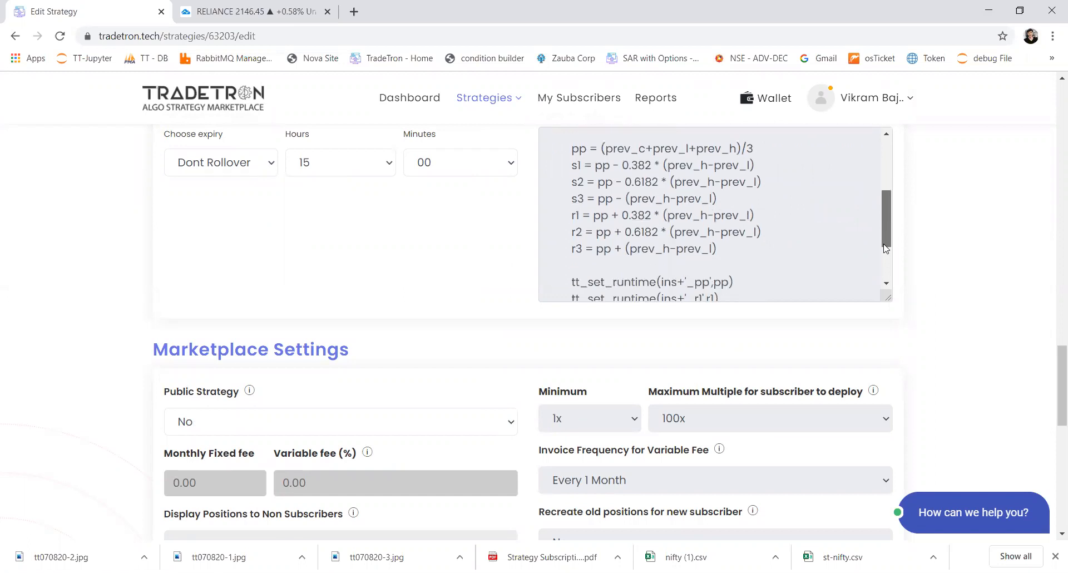
pyautogui.moveTo(570, 151); pyautogui.dragTo(571, 166)
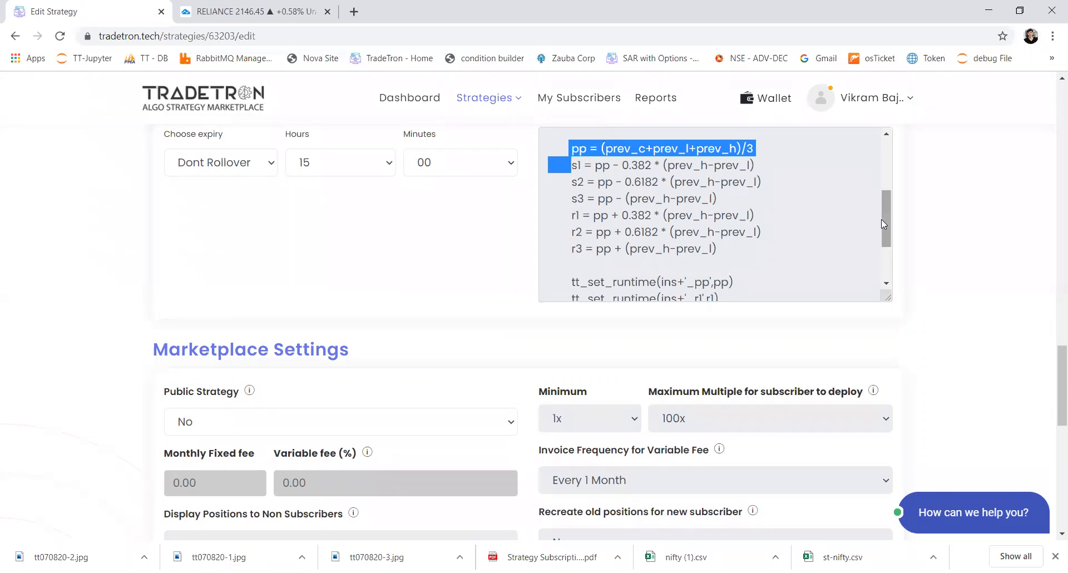
pyautogui.moveTo(885, 225); pyautogui.dragTo(885, 167)
pyautogui.scroll(1, 885, 167)
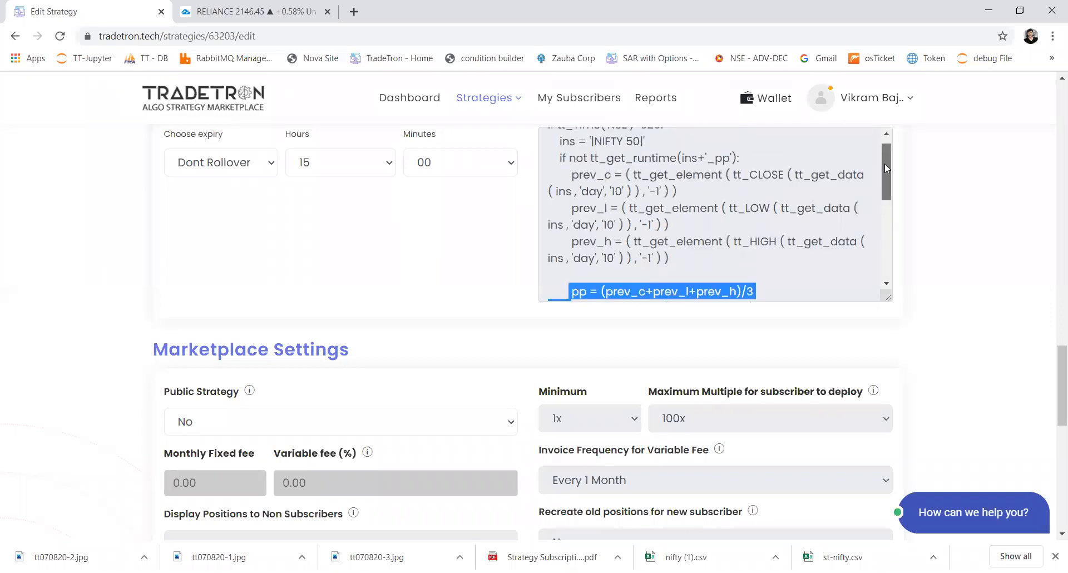
pyautogui.scroll(1, 884, 163)
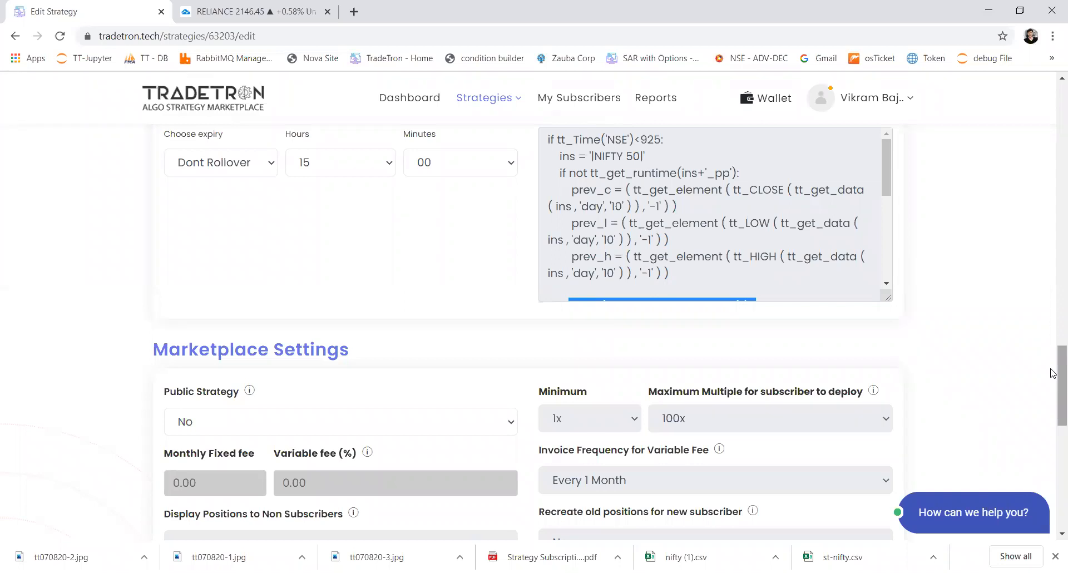
pyautogui.moveTo(1053, 280); pyautogui.dragTo(1052, 165)
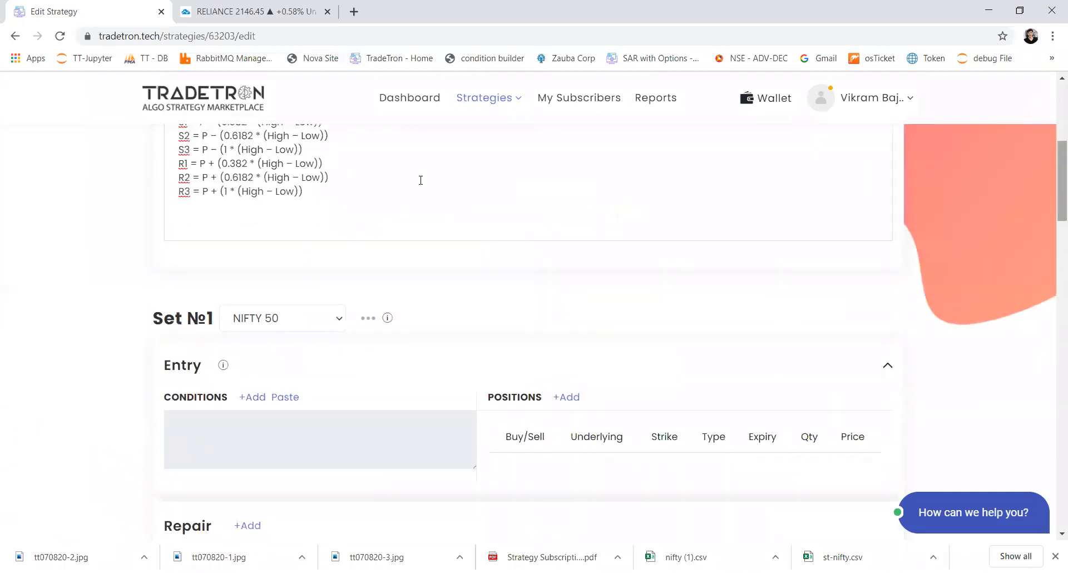
# - Start an entry condition for Set 1 with the Position keyword, using the CLOSE series at position -1
pyautogui.click(258, 396)
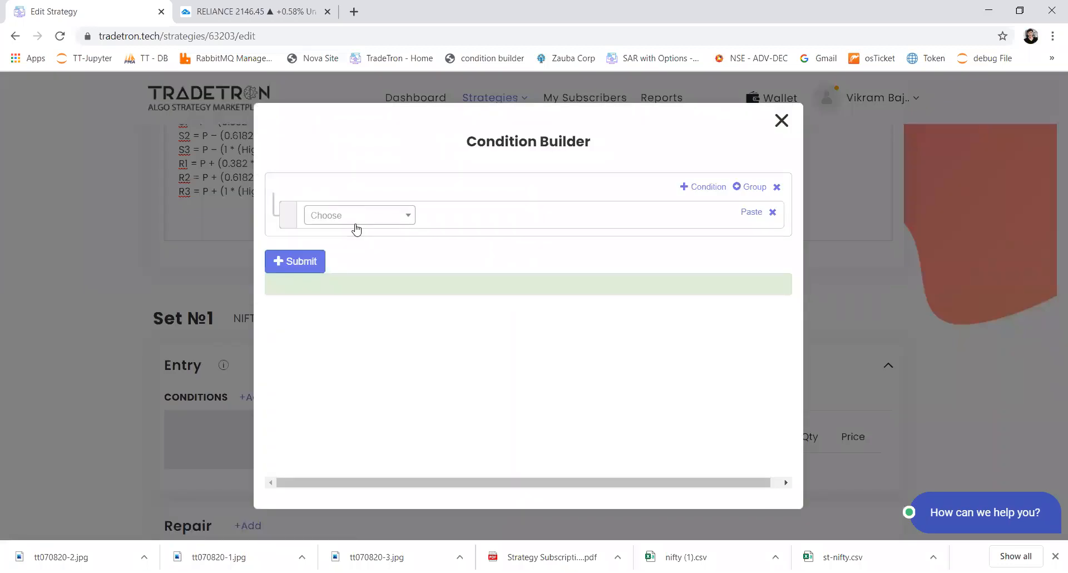
pyautogui.hotkey('ctrl', 'Tab')
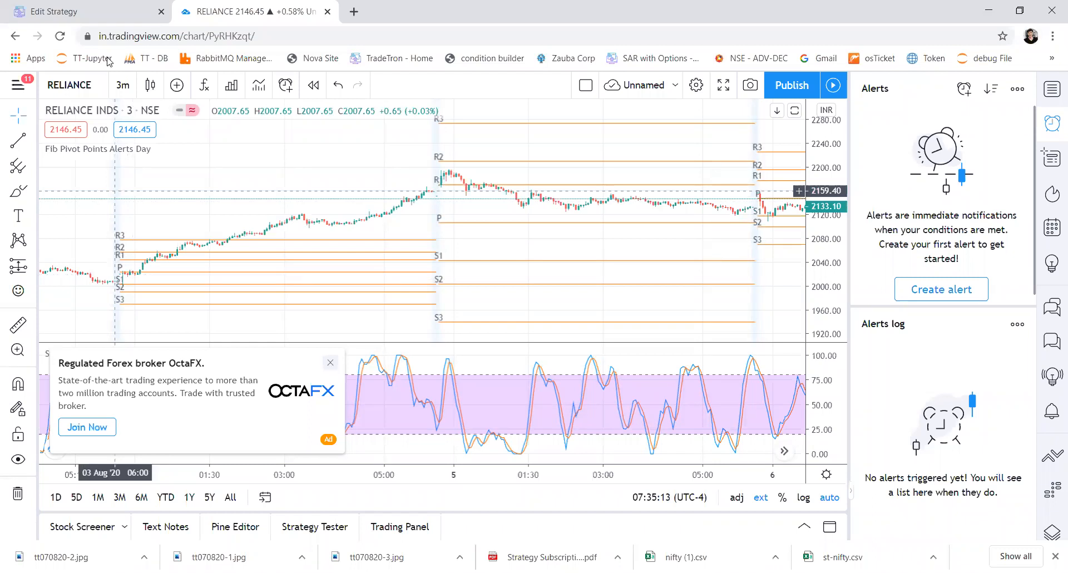
pyautogui.hotkey('ctrl', 'Tab')
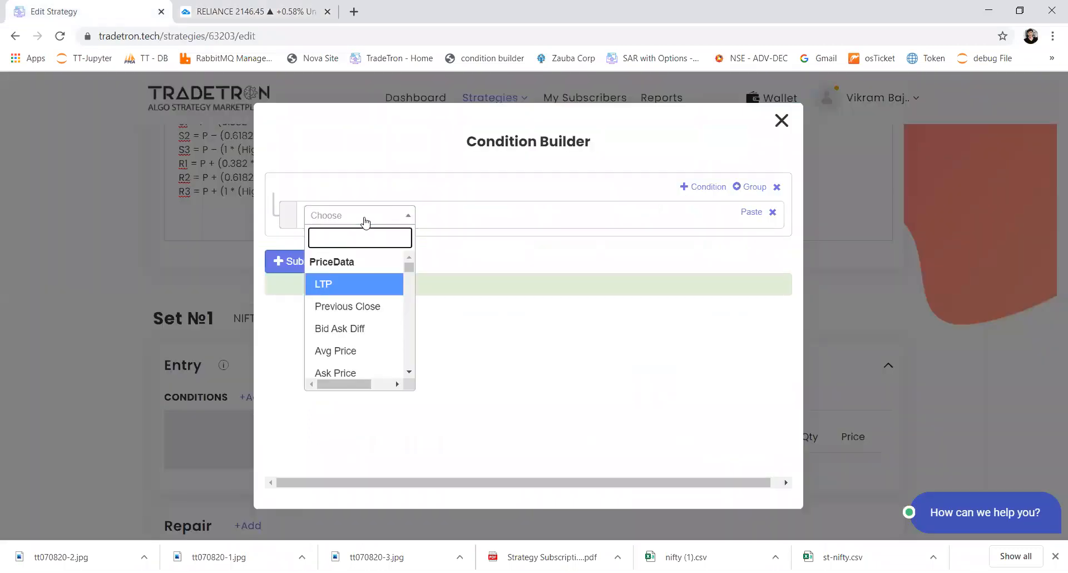
pyautogui.write('posi')
pyautogui.press('Return')
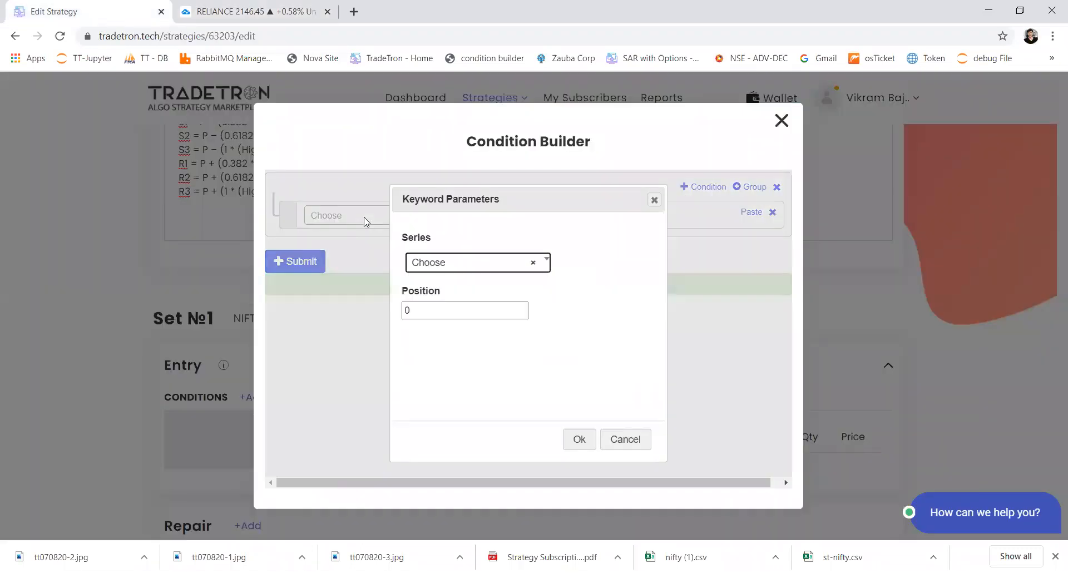
pyautogui.write('clo')
pyautogui.press('Return')
pyautogui.press('Tab')
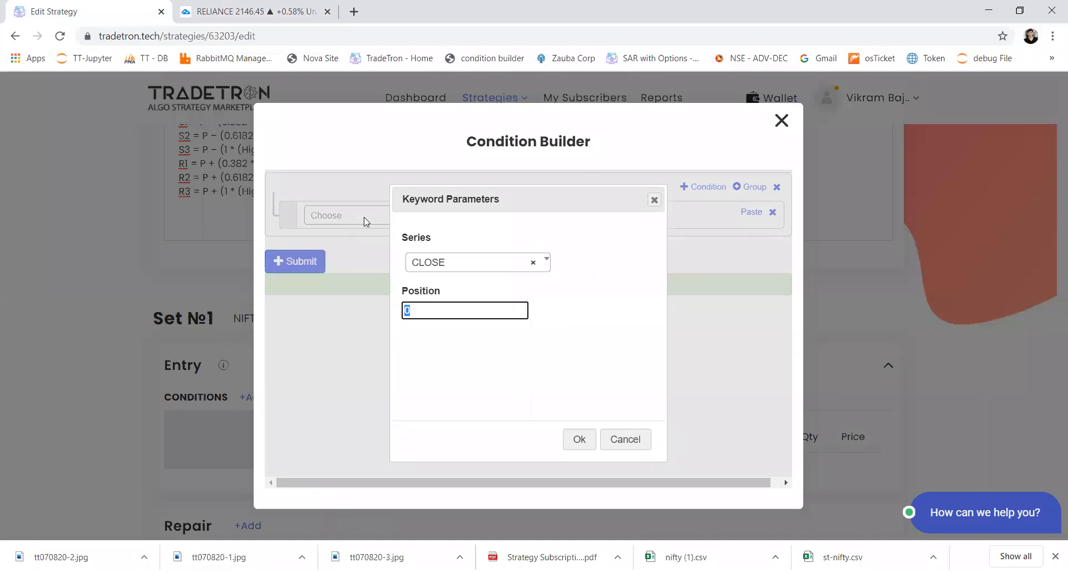
pyautogui.write('-1')
pyautogui.press('Tab')
pyautogui.press('Return')
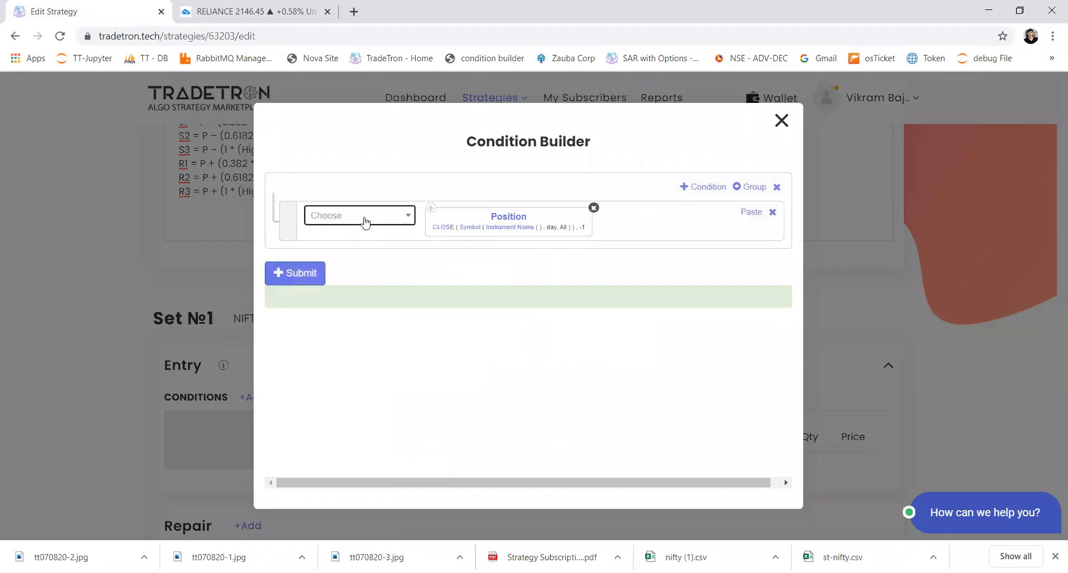
# - Set the instrument of the CLOSE series to the NIFTY 50 list on NSE
pyautogui.click(517, 230)
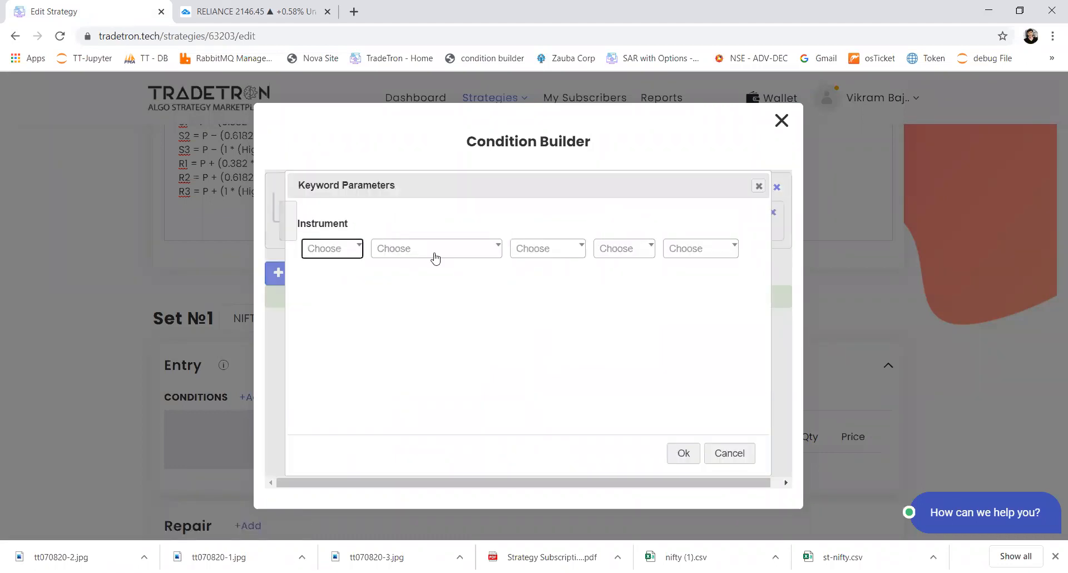
pyautogui.press('Return')
pyautogui.write('nse')
pyautogui.press('Return')
pyautogui.press('Tab')
pyautogui.press('Return')
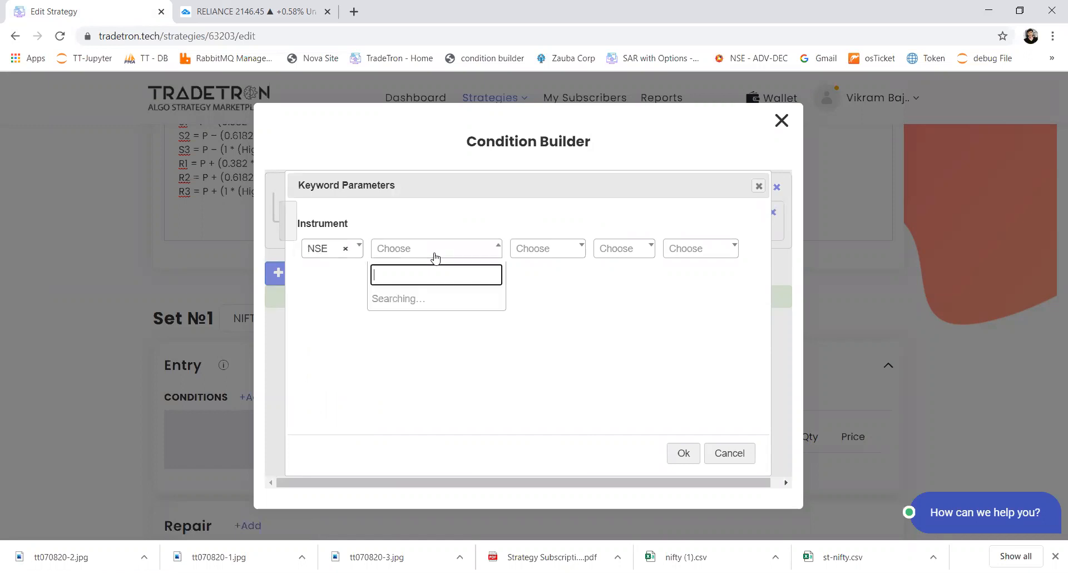
pyautogui.write('nifty')
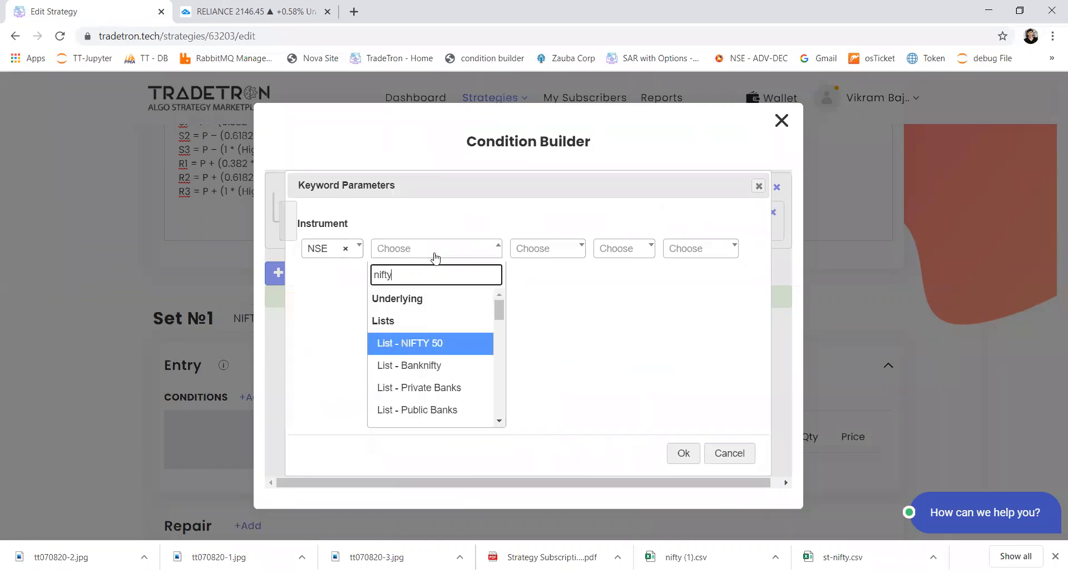
pyautogui.press('Return')
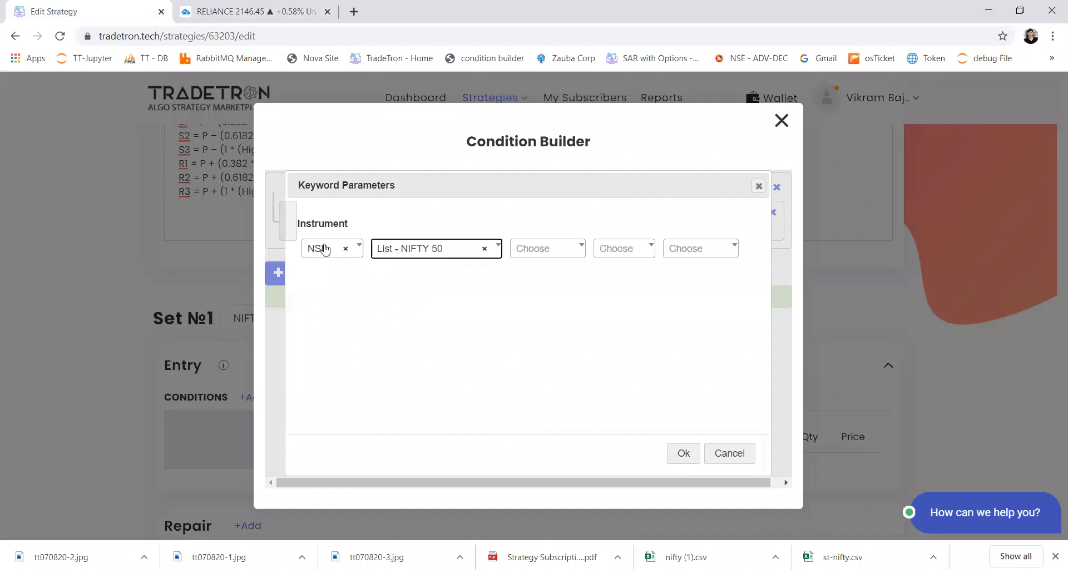
pyautogui.press('Tab')
pyautogui.press('Tab')
pyautogui.press('Tab')
pyautogui.press('Tab')
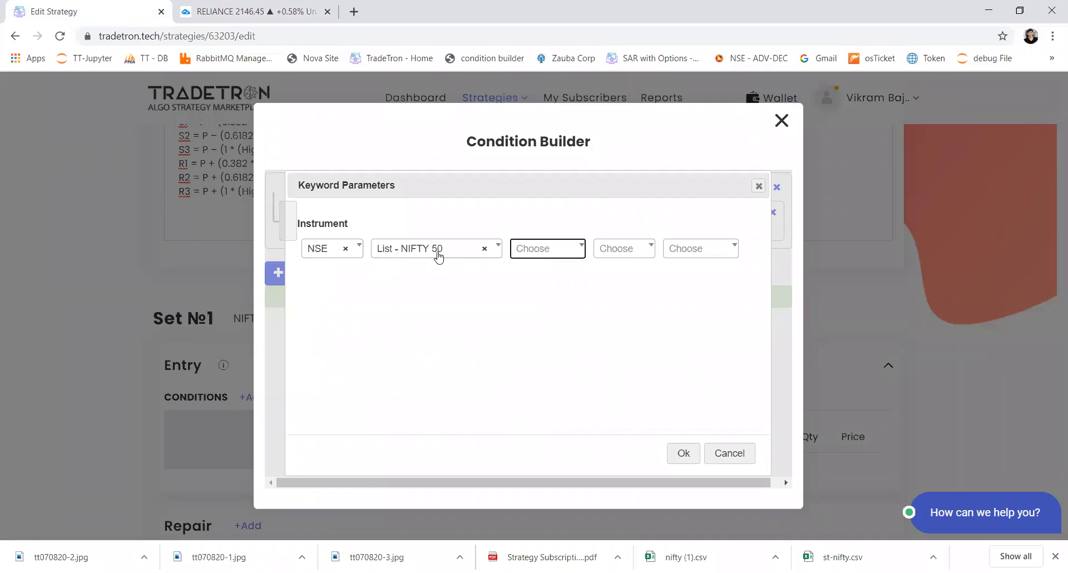
pyautogui.press('Return')
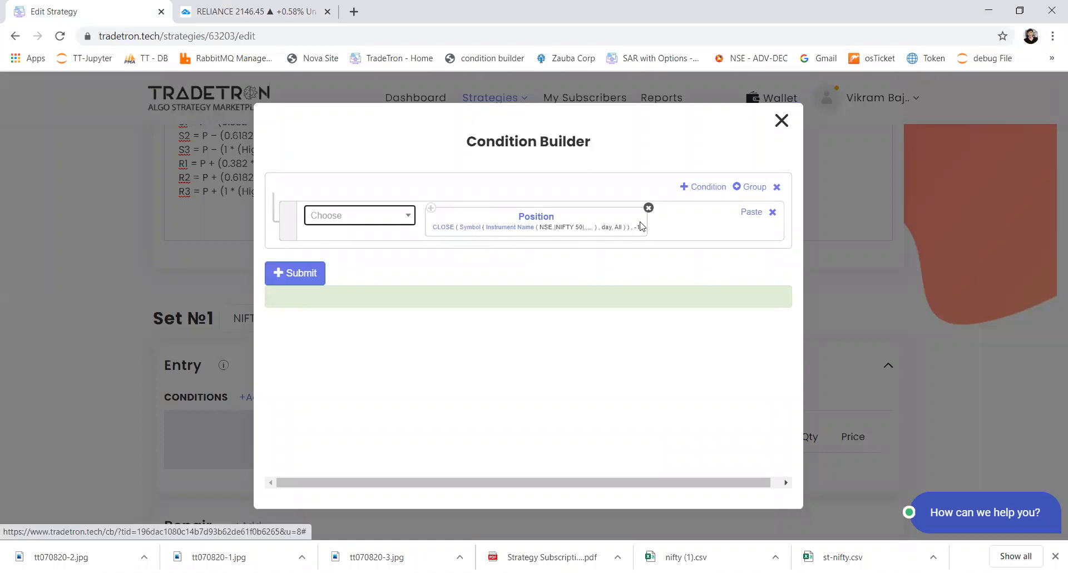
# - Set the symbol's candle type to 3m and its max history candles to 100
pyautogui.click(471, 228)
pyautogui.click(452, 321)
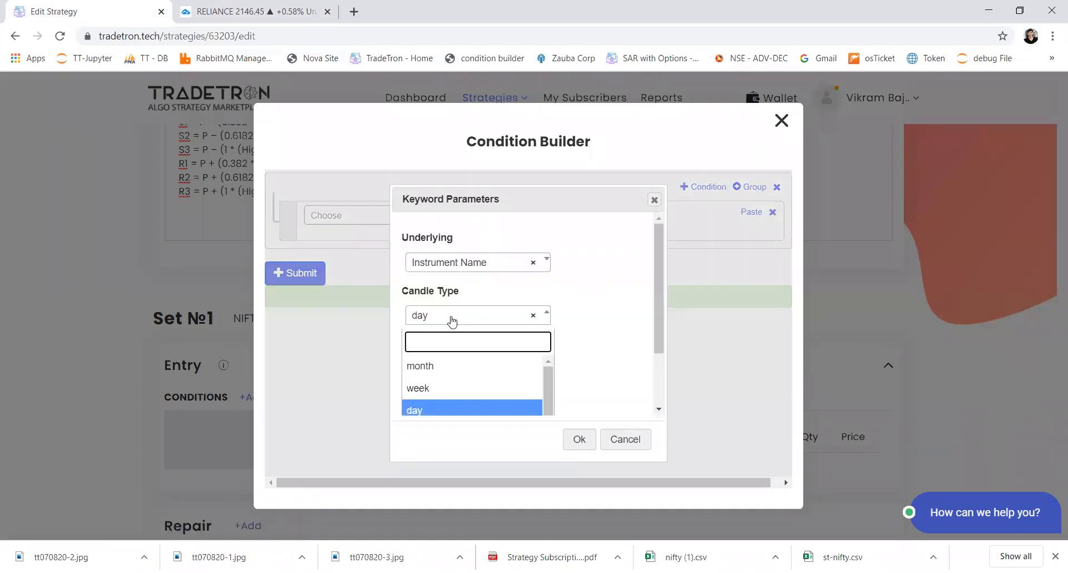
pyautogui.write('3')
pyautogui.press('Return')
pyautogui.press('Tab')
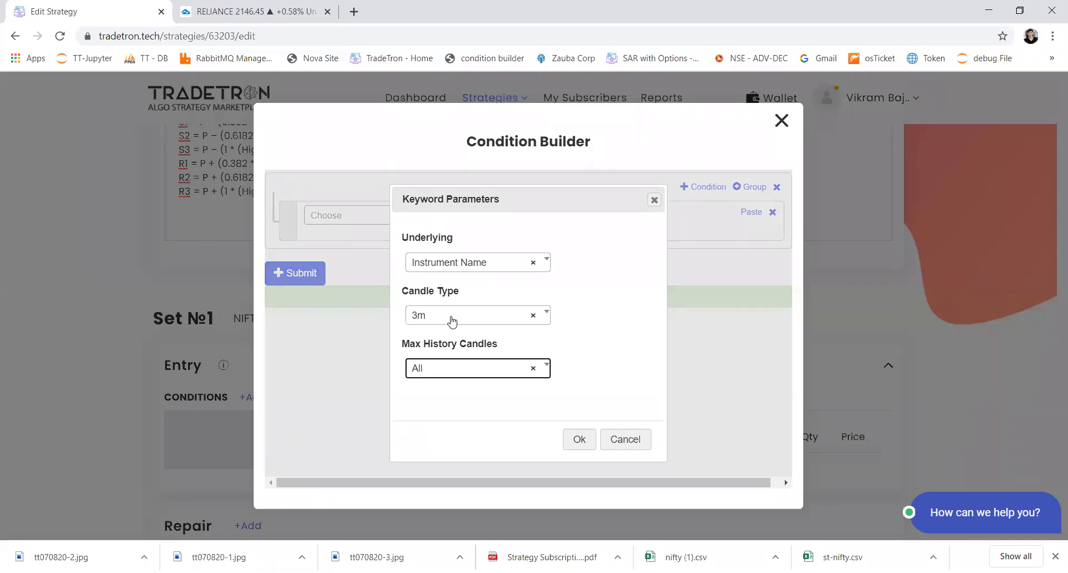
pyautogui.press('Return')
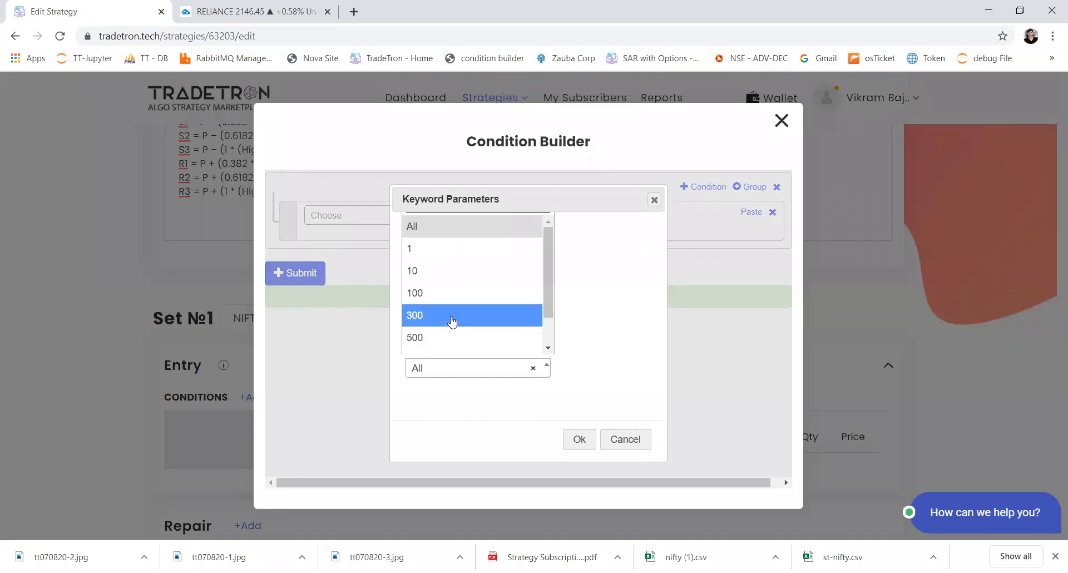
pyautogui.press('Up')
pyautogui.press('Return')
pyautogui.press('Tab')
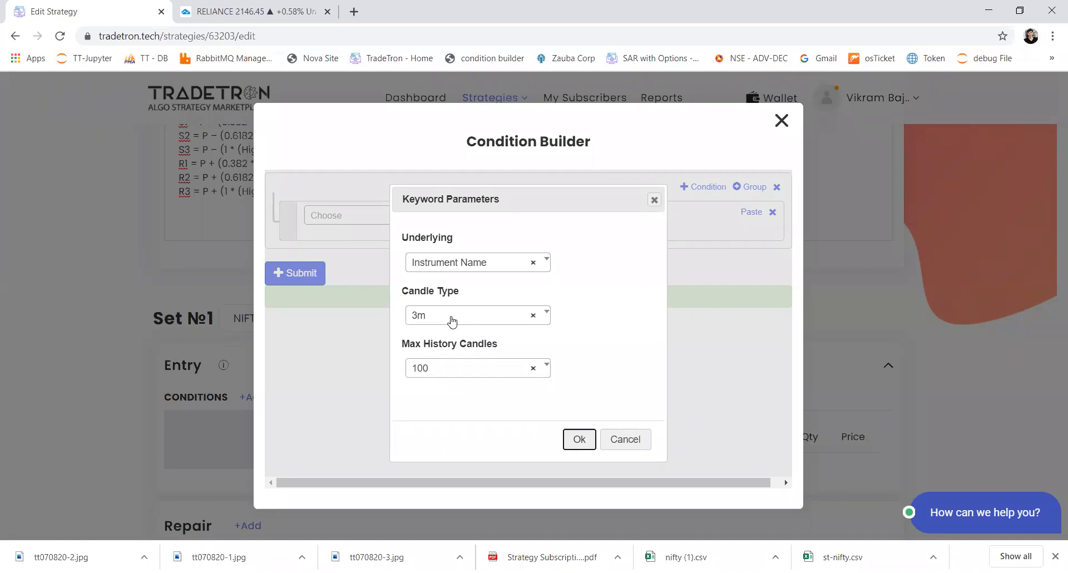
pyautogui.press('Return')
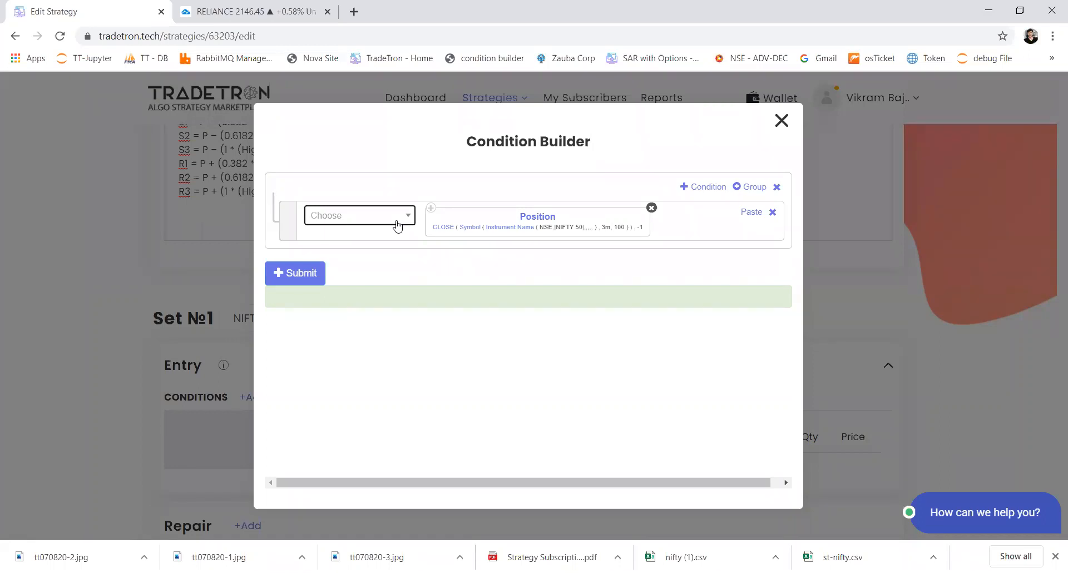
# - Complete the condition with the > operator and a Get Runtime keyword for the variable |NIFTY 50|_pp
pyautogui.click(367, 224)
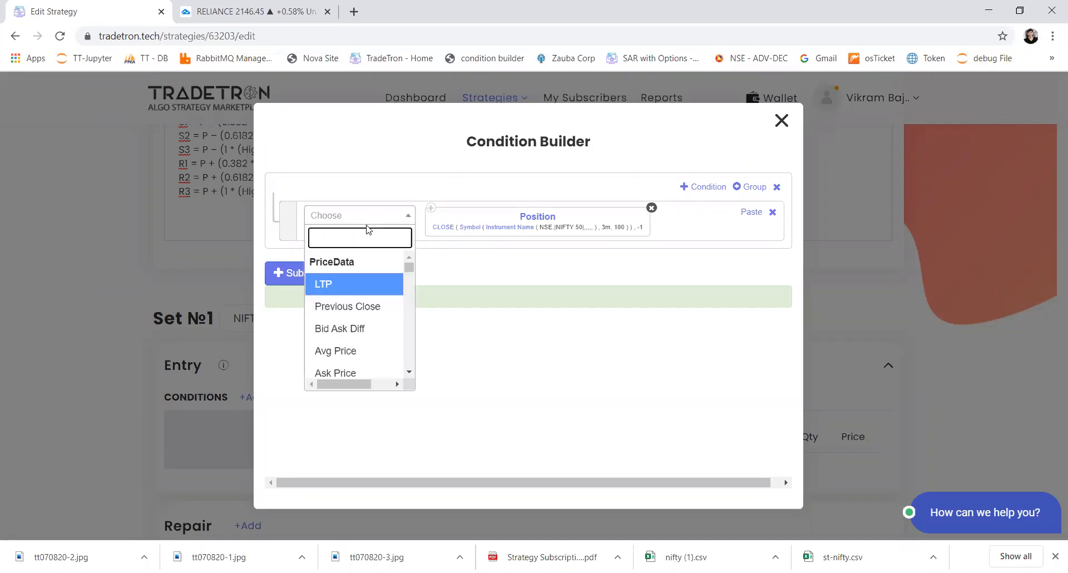
pyautogui.write('>')
pyautogui.press('Return')
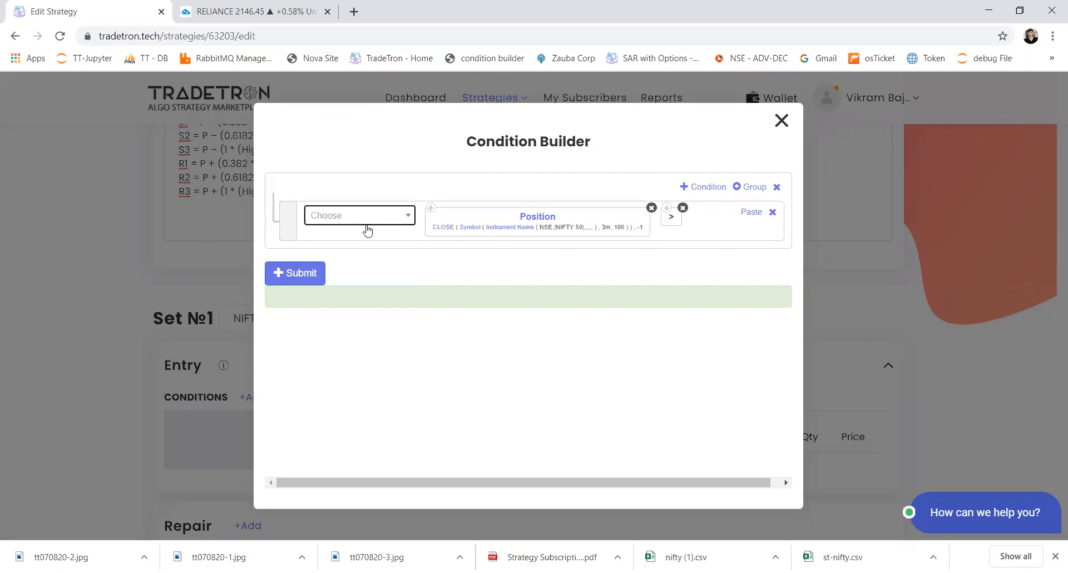
pyautogui.click(367, 229)
pyautogui.write('get')
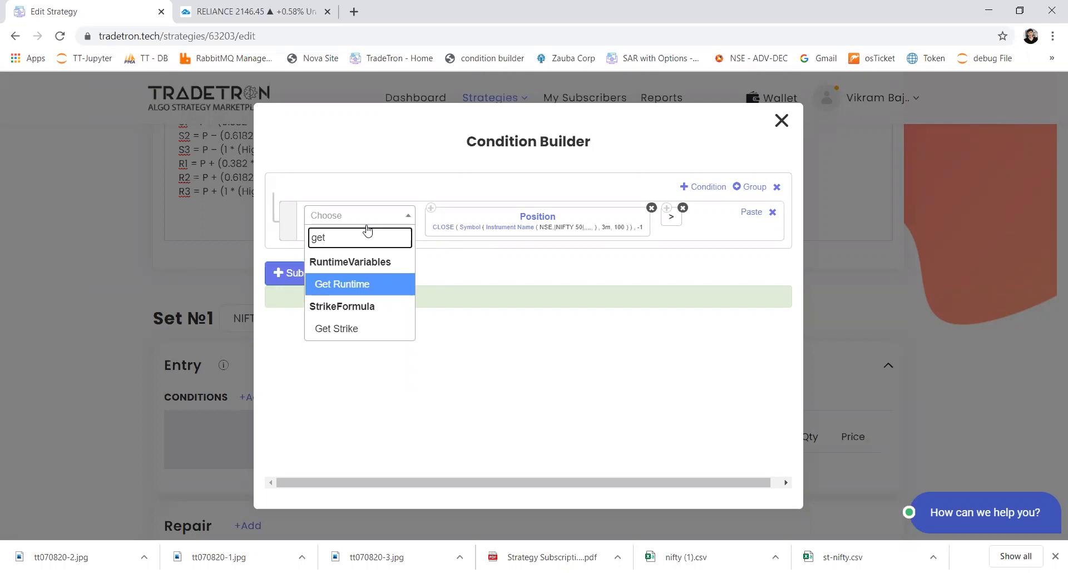
pyautogui.press('Return')
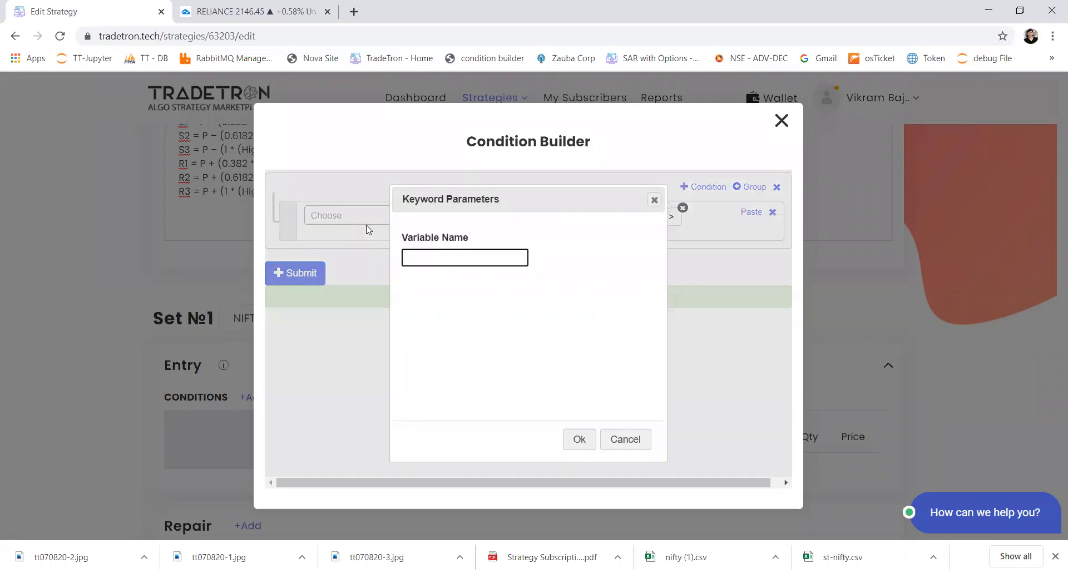
pyautogui.write('l')
pyautogui.doubleClick(406, 256)
pyautogui.click(408, 258)
pyautogui.write('NIFTY 50|_pp')
pyautogui.click(579, 439)
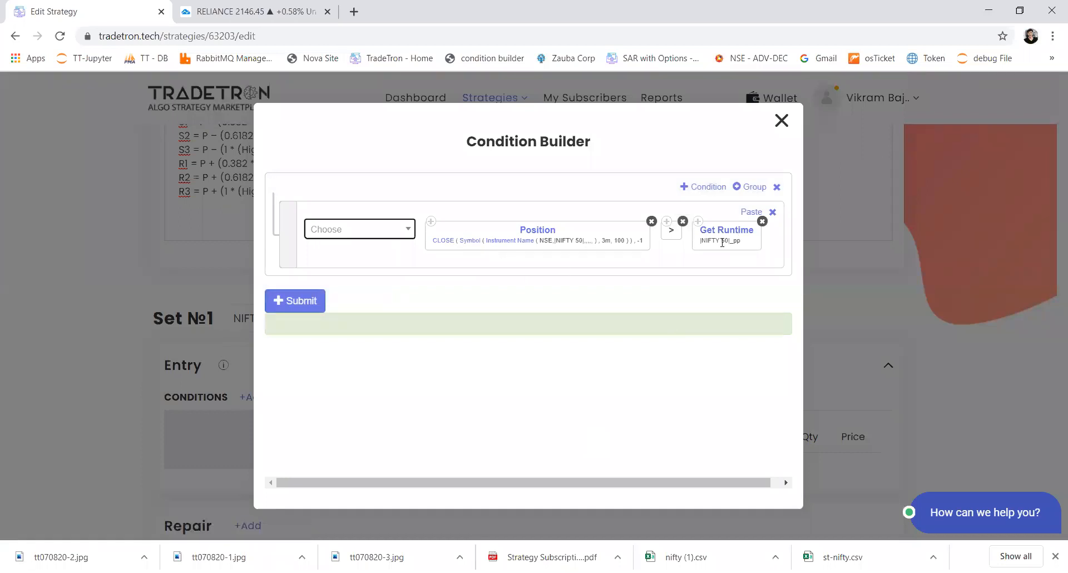
# - Add a second AND condition containing a copy of the first condition's Position block followed by the < operator
pyautogui.click(704, 186)
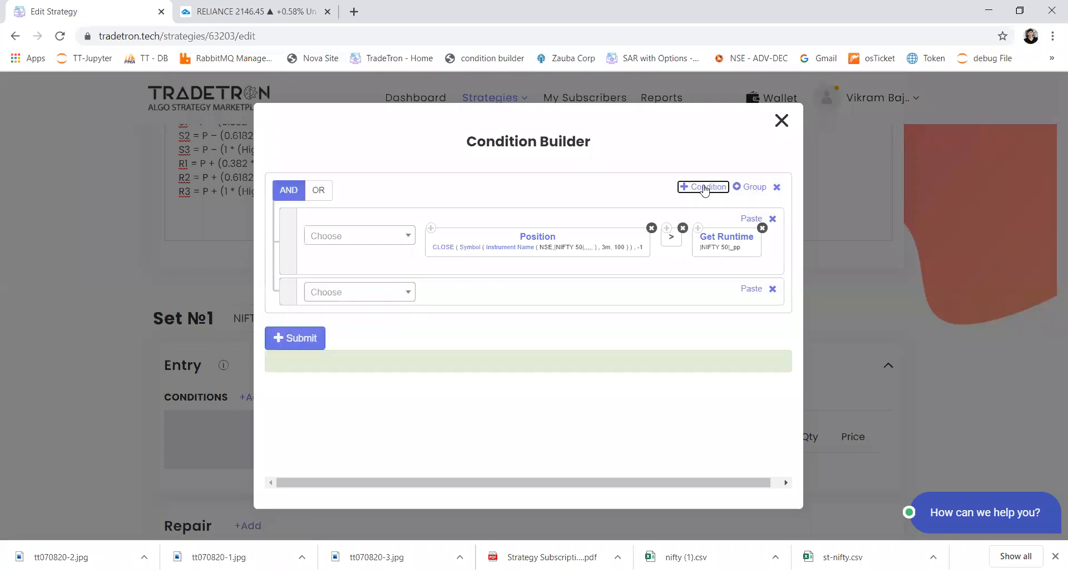
pyautogui.click(435, 233)
pyautogui.click(740, 306)
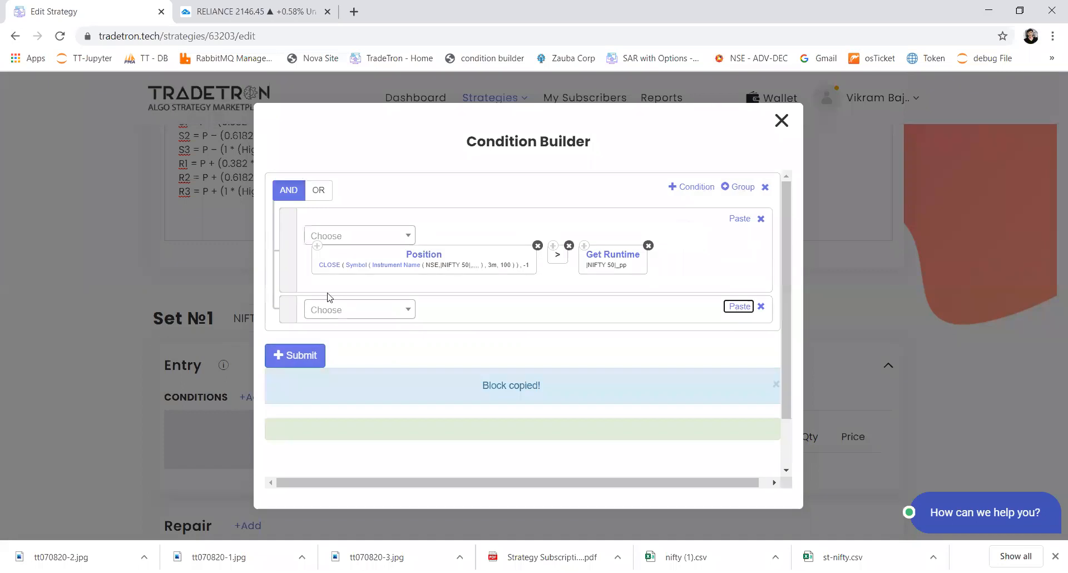
pyautogui.click(330, 310)
pyautogui.click(330, 310)
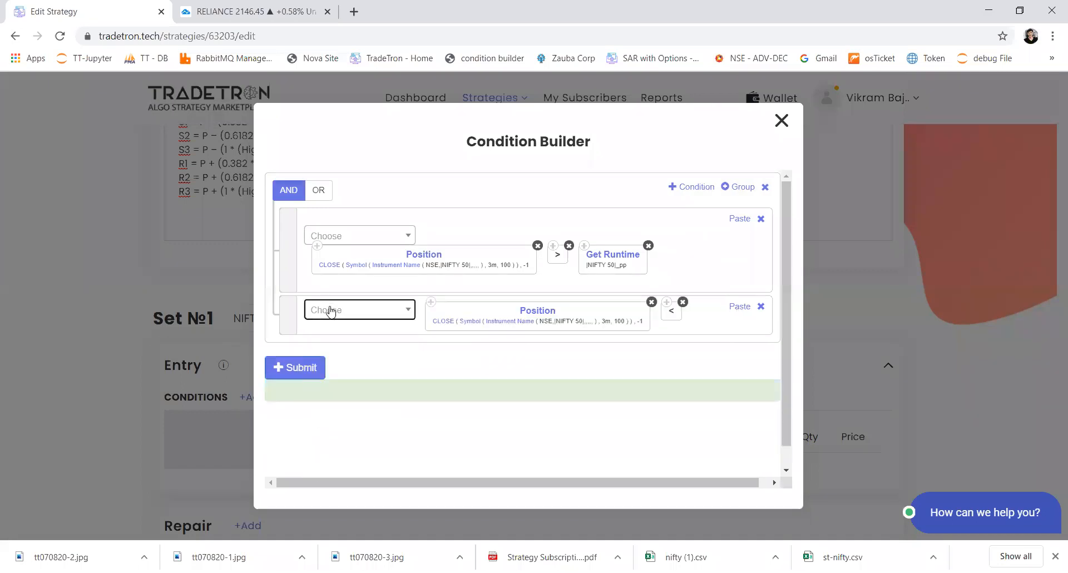
# - Set the position of the CLOSE series in the second condition to -2
pyautogui.click(547, 315)
pyautogui.click(414, 310)
pyautogui.doubleClick(405, 310)
pyautogui.write('2')
pyautogui.click(572, 439)
# - Complete the second condition with a copy of the first condition's Get Runtime block for |NIFTY 50|_pp
pyautogui.click(584, 246)
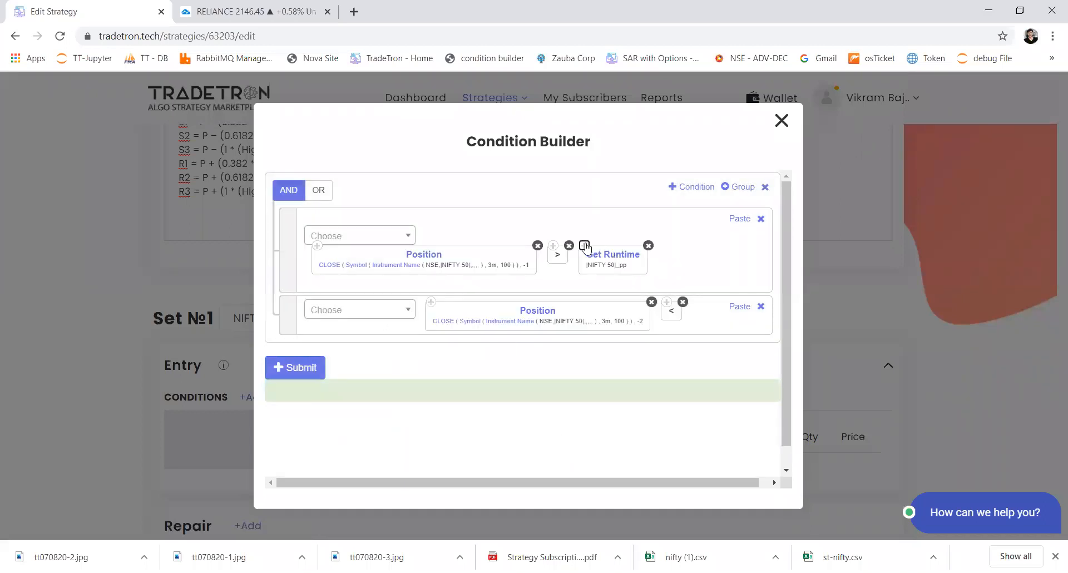
pyautogui.click(737, 306)
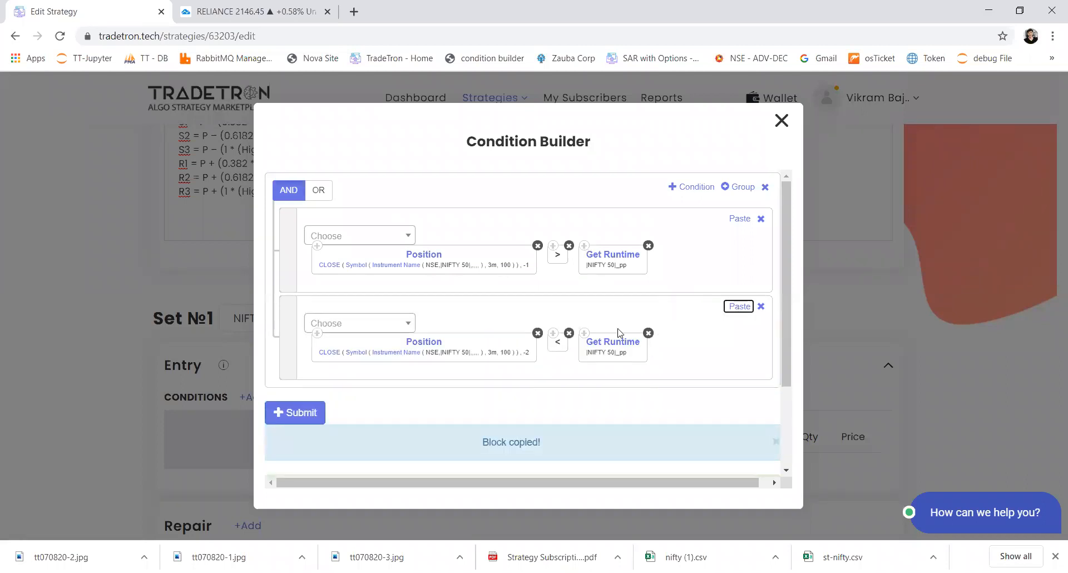
pyautogui.scroll(-1, 437, 316)
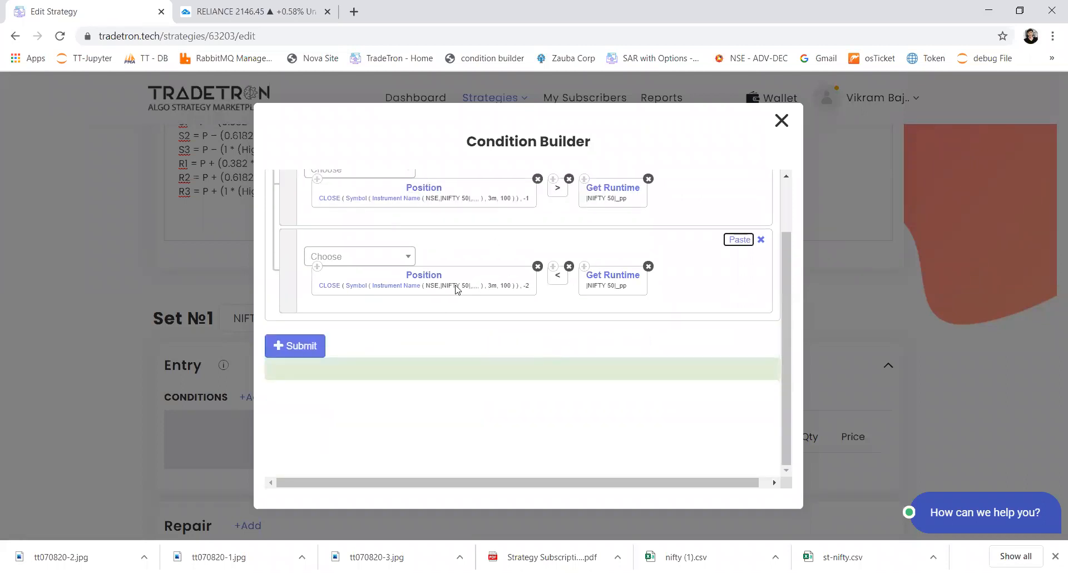
pyautogui.scroll(1, 499, 275)
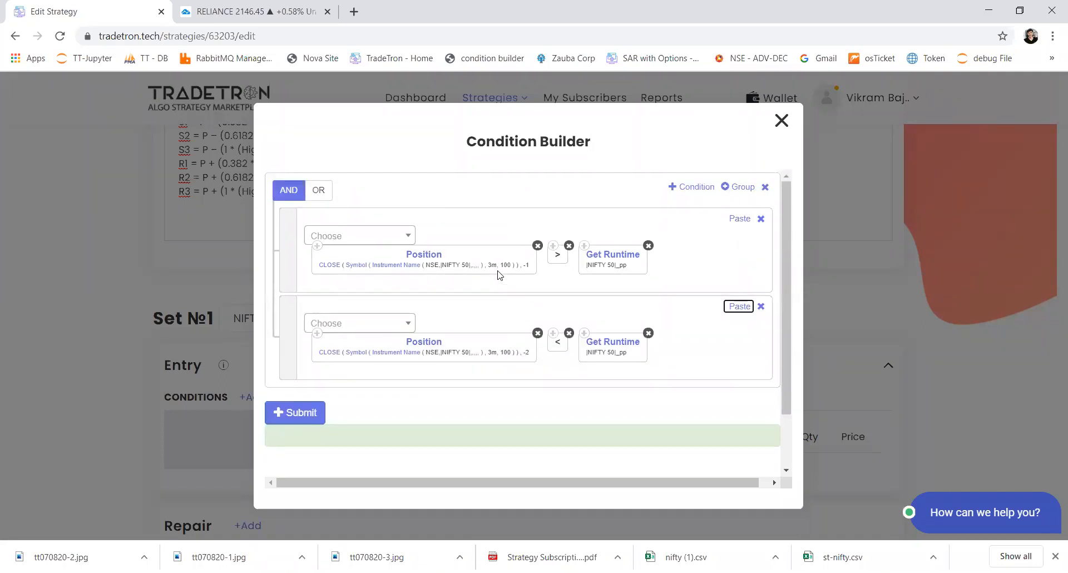
# - Add a nested group, move both pivot point conditions into it, and remove its empty condition
pyautogui.click(734, 188)
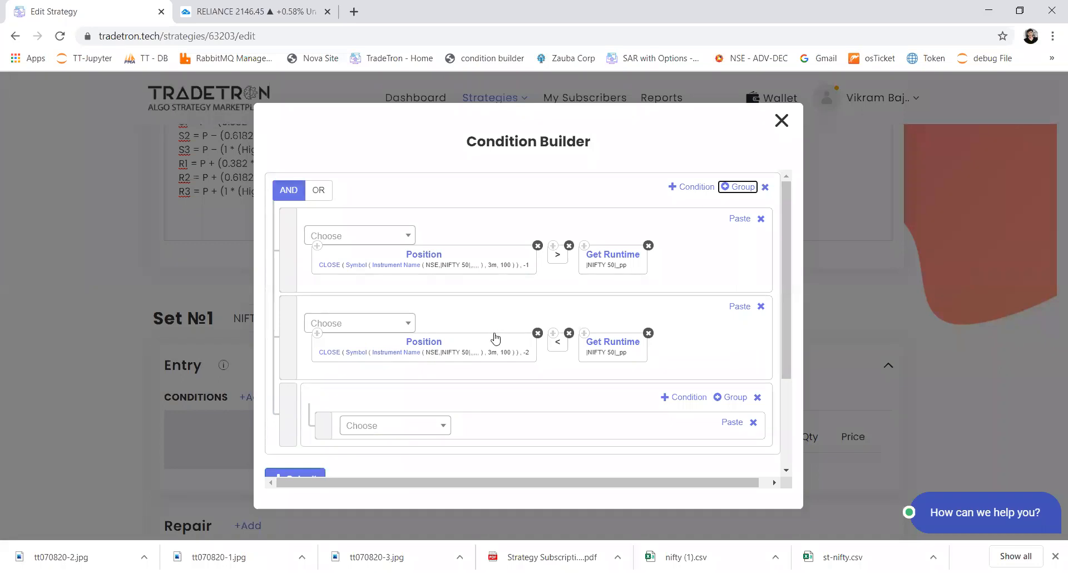
pyautogui.moveTo(289, 353); pyautogui.dragTo(330, 443)
pyautogui.moveTo(288, 266); pyautogui.dragTo(323, 381)
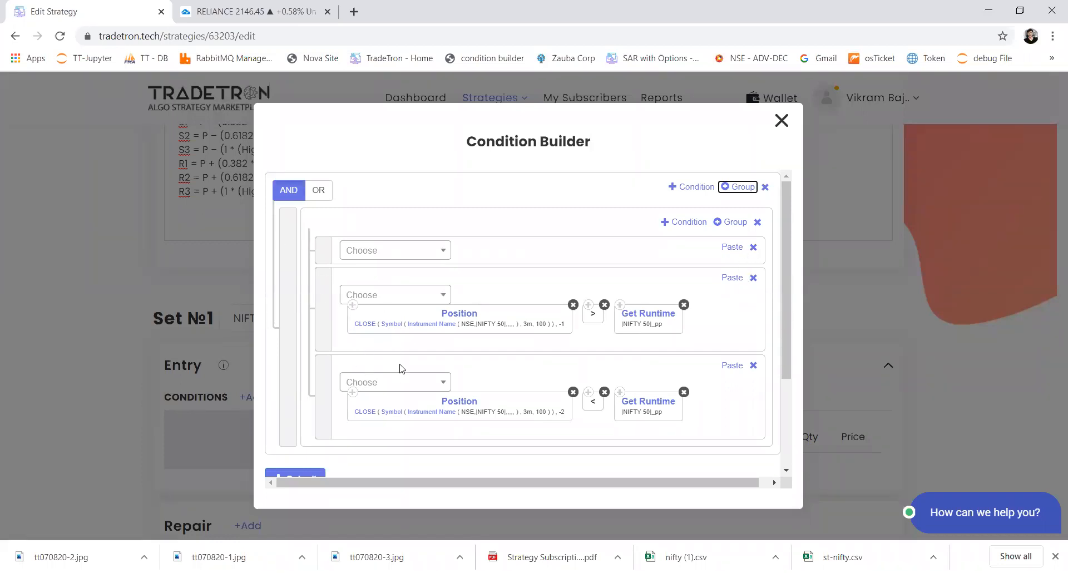
pyautogui.click(753, 248)
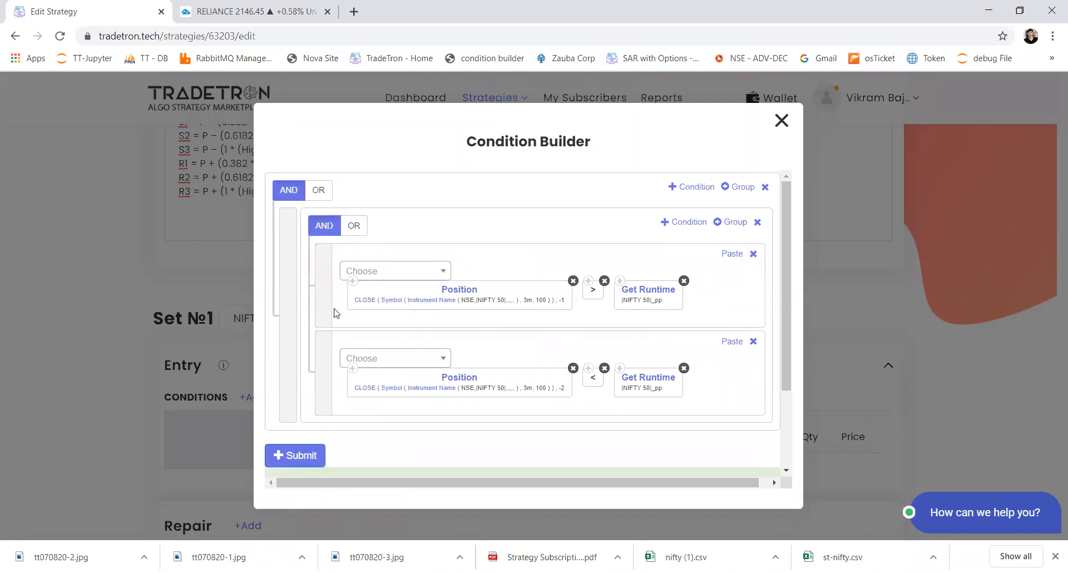
# - Add a second group whose condition holds copies of the first condition's Position, > and Get Runtime blocks
pyautogui.click(741, 188)
pyautogui.scroll(-2, 421, 371)
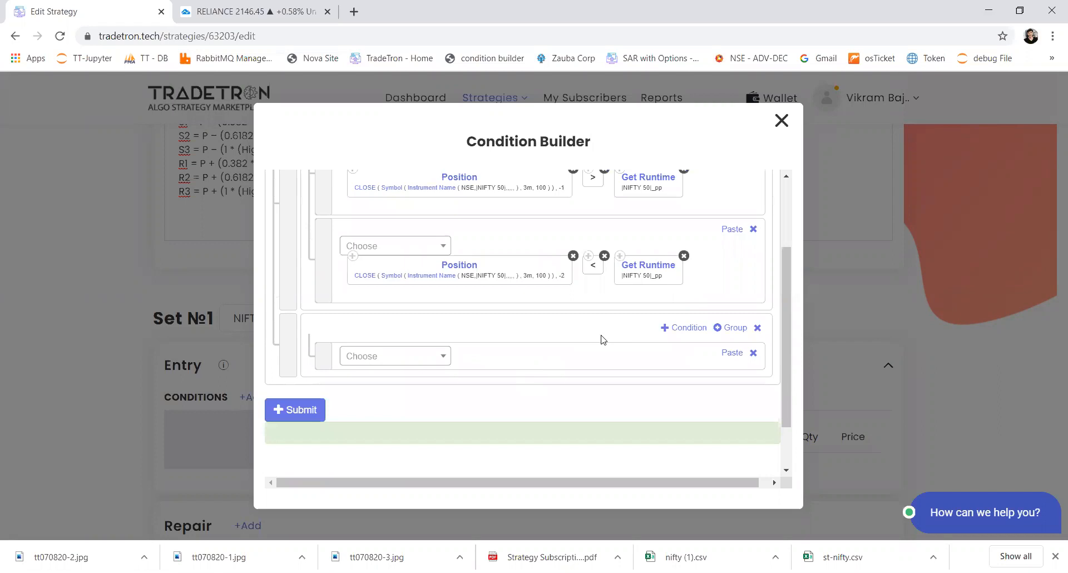
pyautogui.scroll(1, 446, 274)
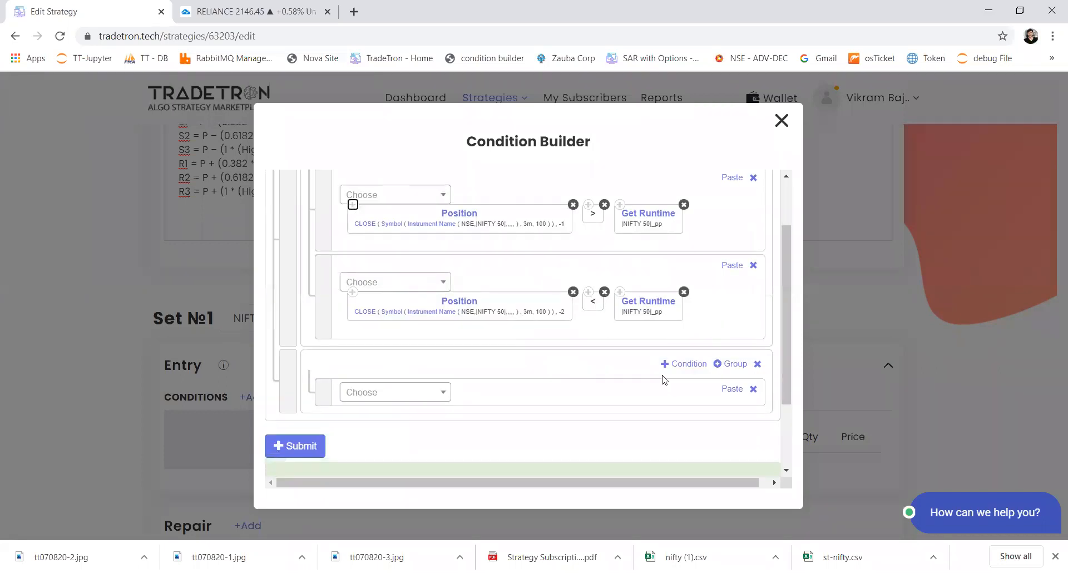
pyautogui.click(731, 388)
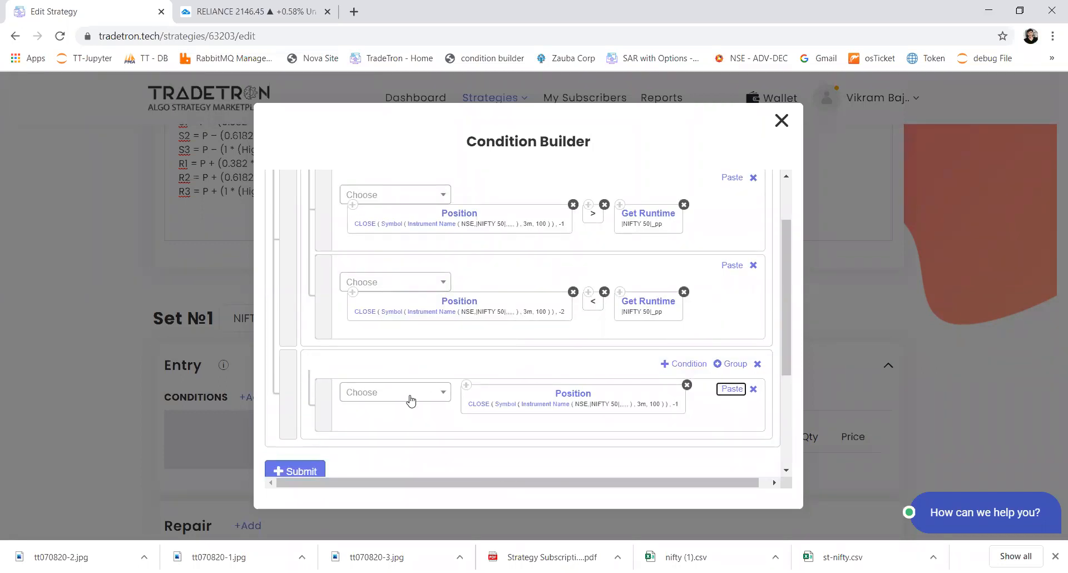
pyautogui.click(588, 205)
pyautogui.click(732, 388)
pyautogui.click(620, 204)
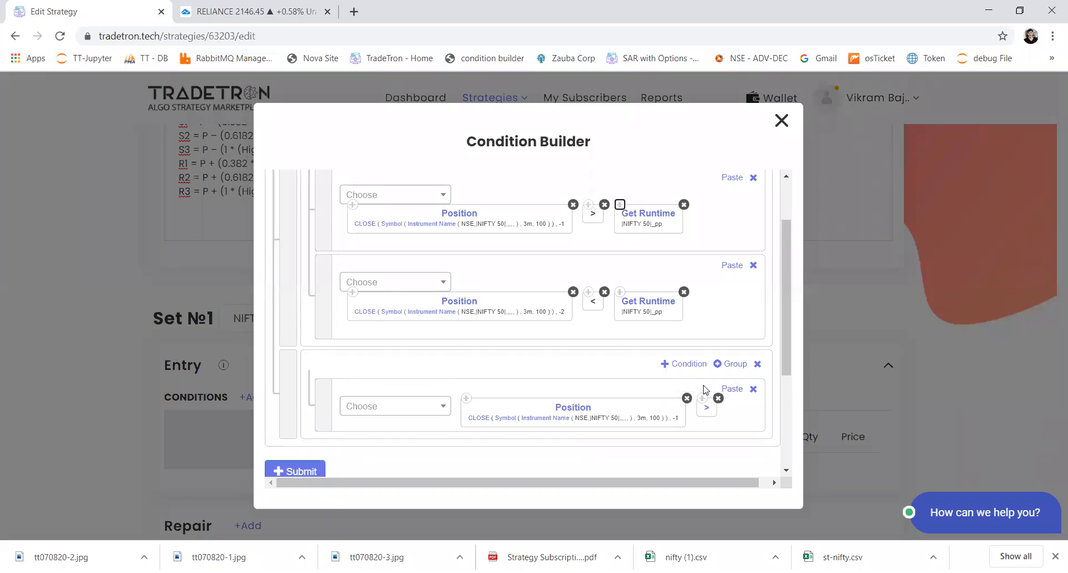
pyautogui.click(730, 389)
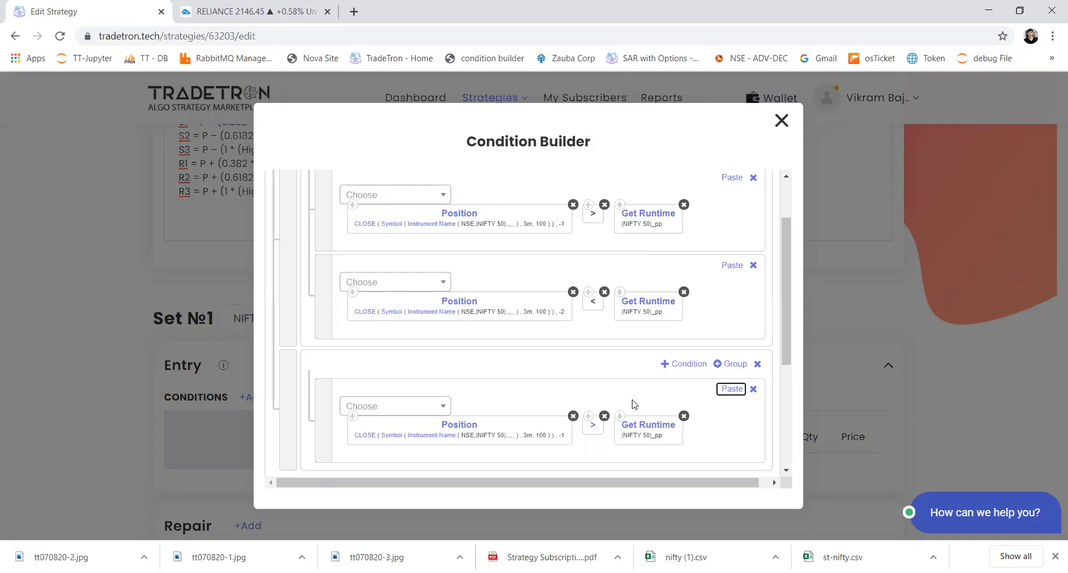
# - Set the Get Runtime variable name in the second group's condition to |NIFTY 50|_r1
pyautogui.click(634, 424)
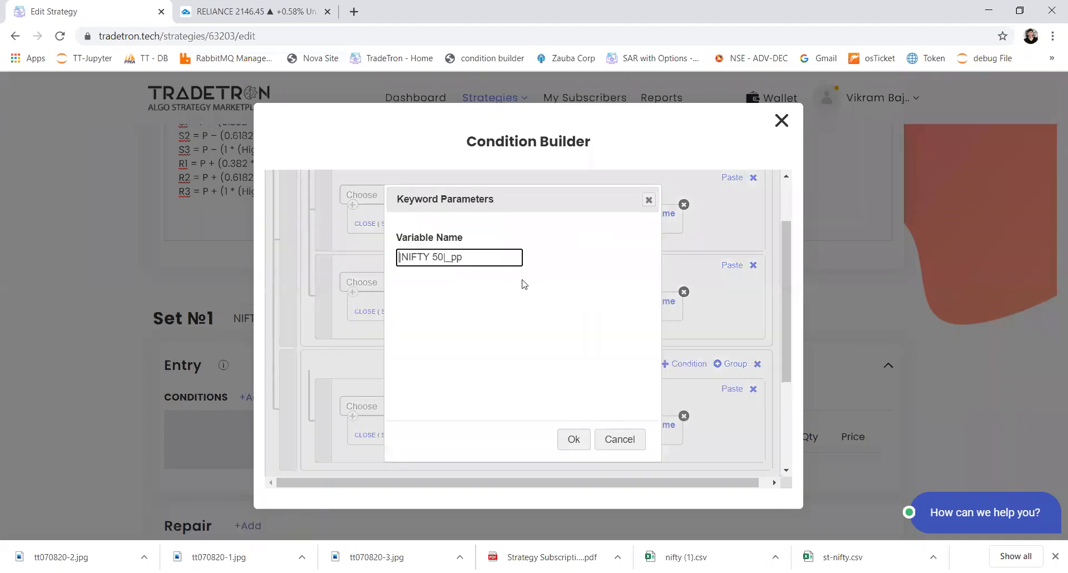
pyautogui.moveTo(467, 255); pyautogui.dragTo(454, 254)
pyautogui.write('r1')
pyautogui.click(568, 442)
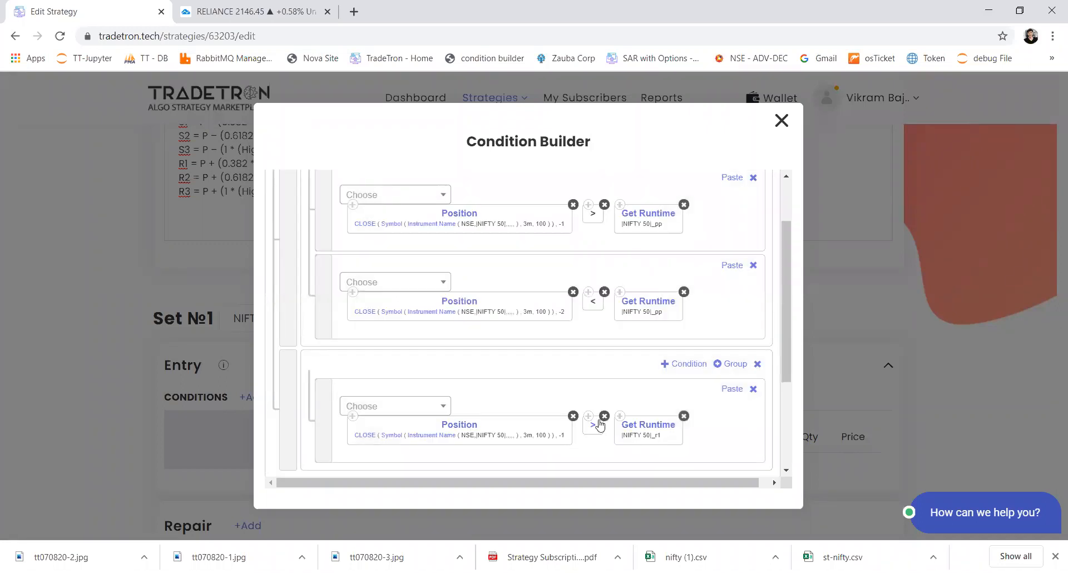
# - Add an AND condition to the second group with the copied -2 Position block, the < operator and the |NIFTY 50|_r1 Get Runtime block
pyautogui.scroll(-2, 599, 426)
pyautogui.click(683, 286)
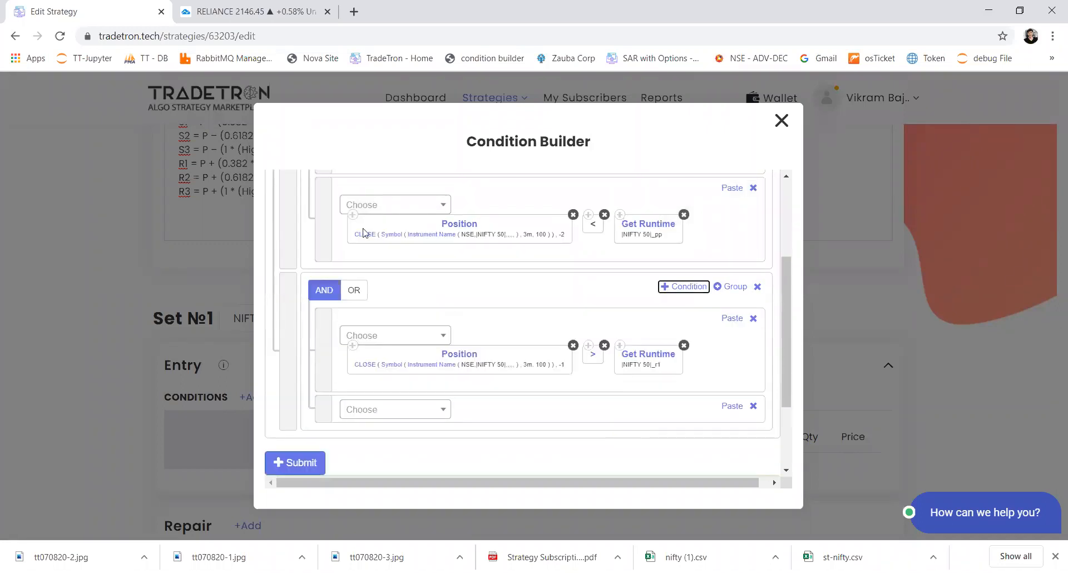
pyautogui.click(733, 405)
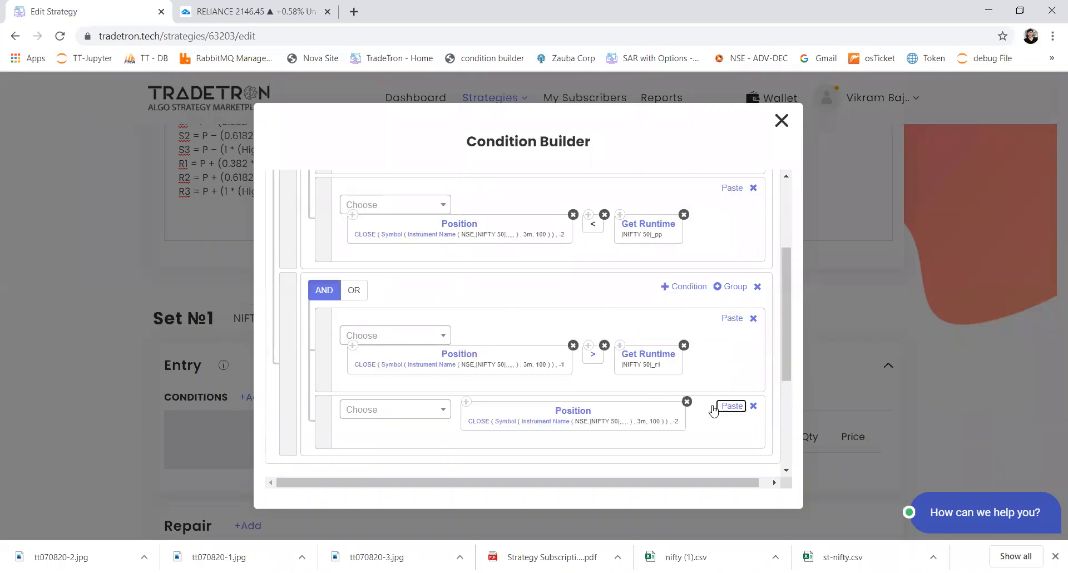
pyautogui.click(405, 411)
pyautogui.write('<')
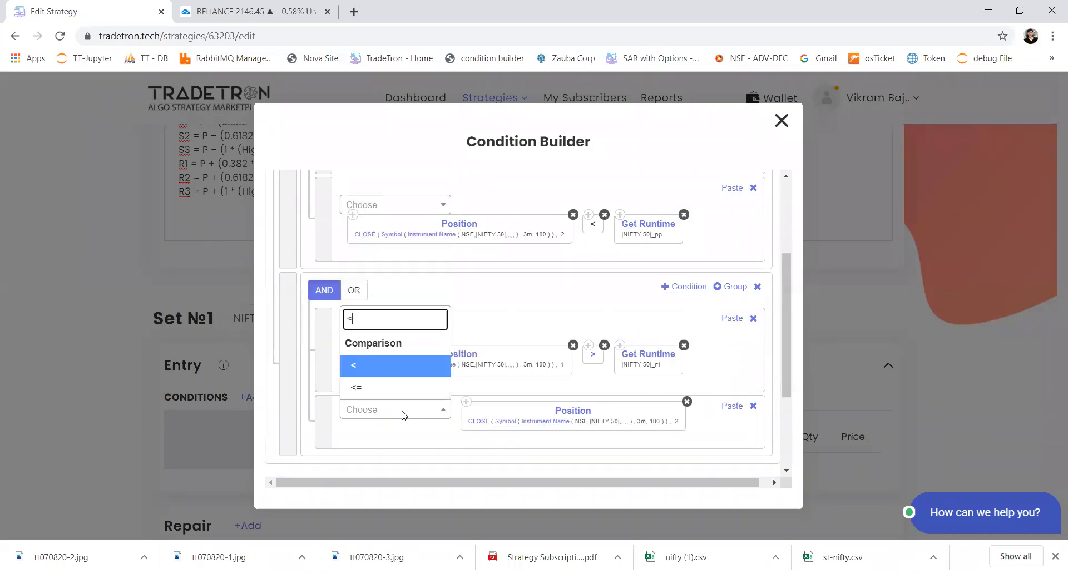
pyautogui.press('Return')
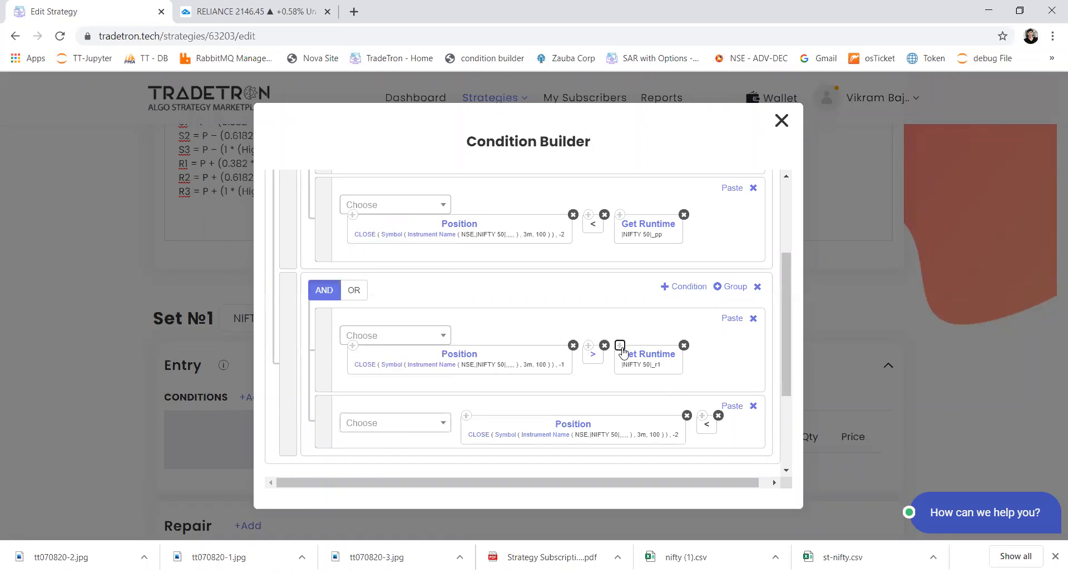
pyautogui.click(731, 405)
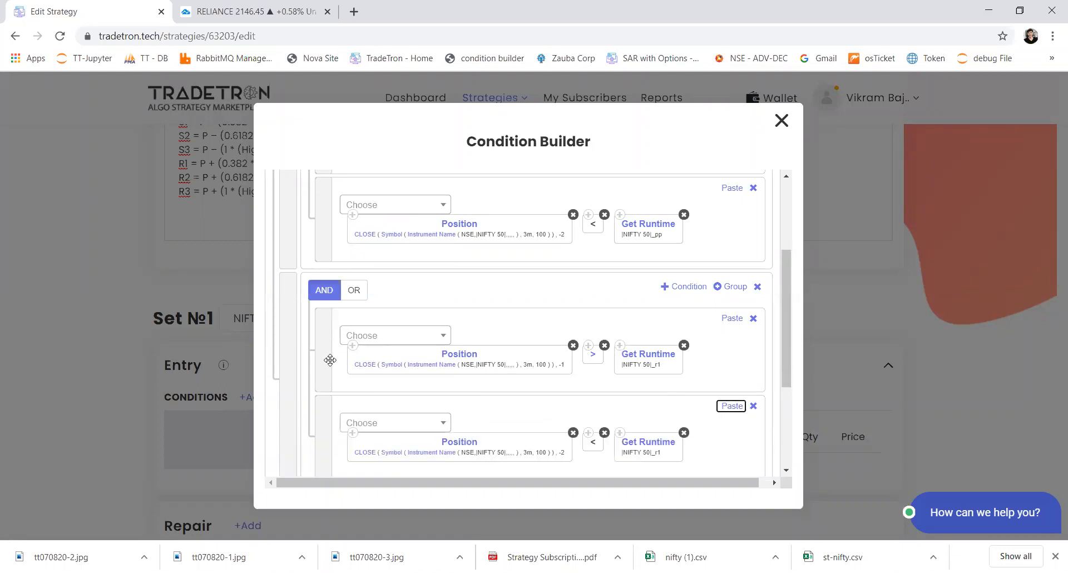
# - Combine the two condition groups with OR and submit the entry conditions
pyautogui.scroll(3, 330, 401)
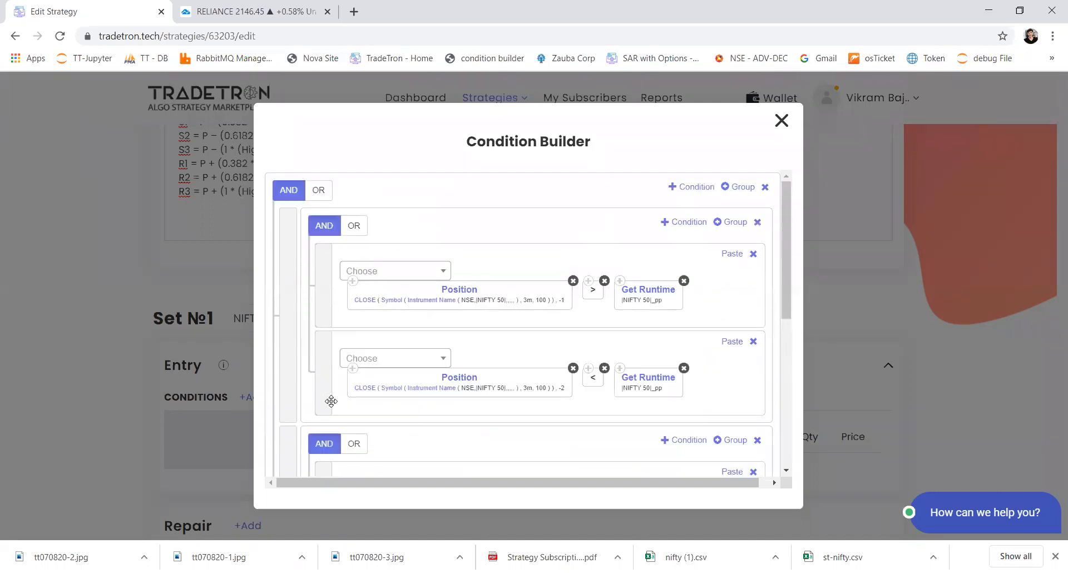
pyautogui.click(318, 191)
pyautogui.moveTo(299, 288); pyautogui.dragTo(289, 398)
pyautogui.scroll(-3, 409, 386)
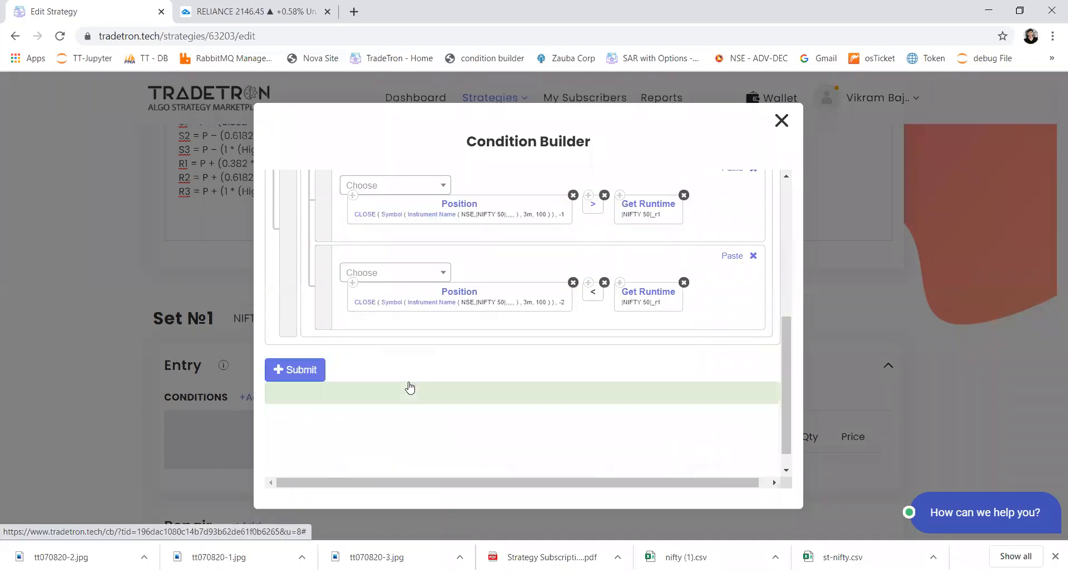
pyautogui.click(307, 388)
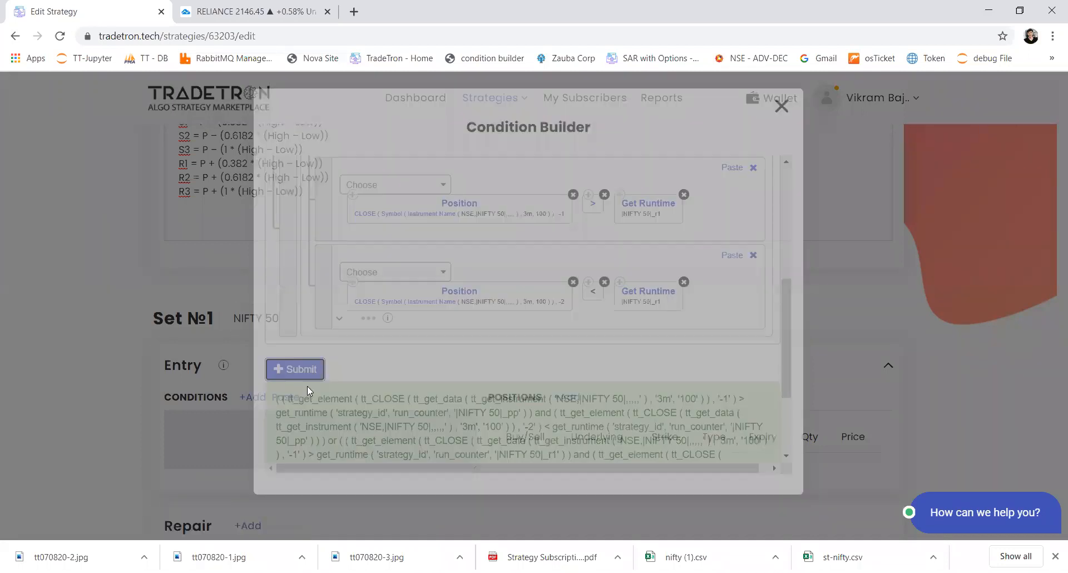
pyautogui.scroll(-3, 359, 415)
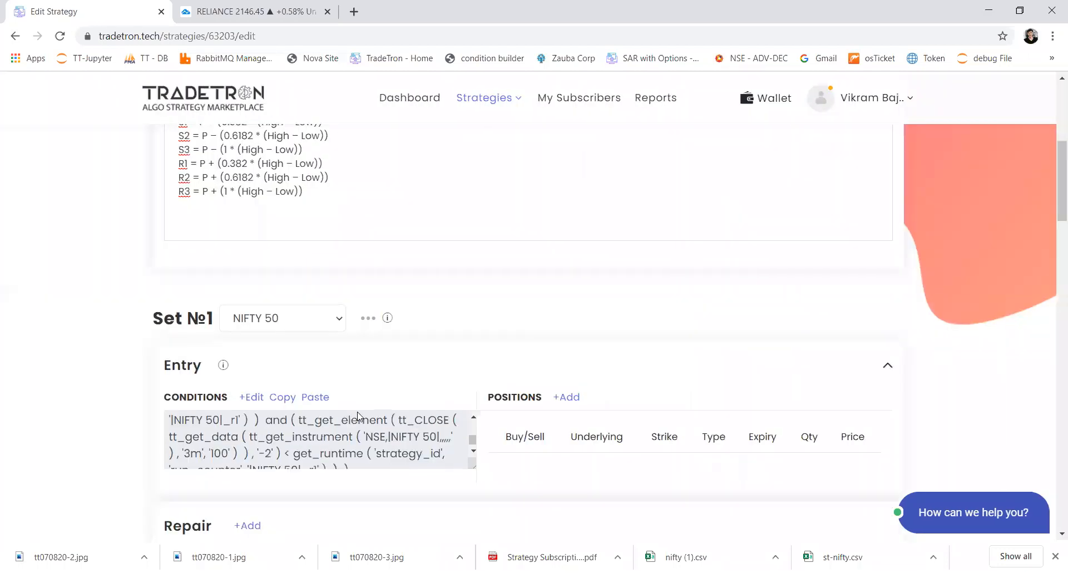
# - Add a BUY entry position for the NIFTY 50 stock list with product MIS and quantity type Value set to 20000
pyautogui.click(566, 397)
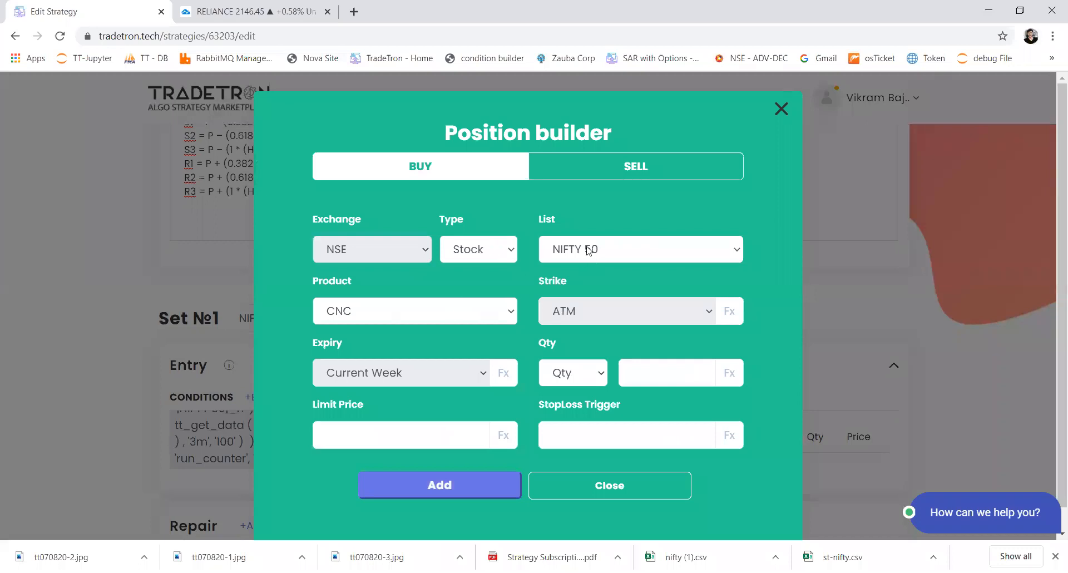
pyautogui.click(434, 320)
pyautogui.click(383, 365)
pyautogui.click(595, 381)
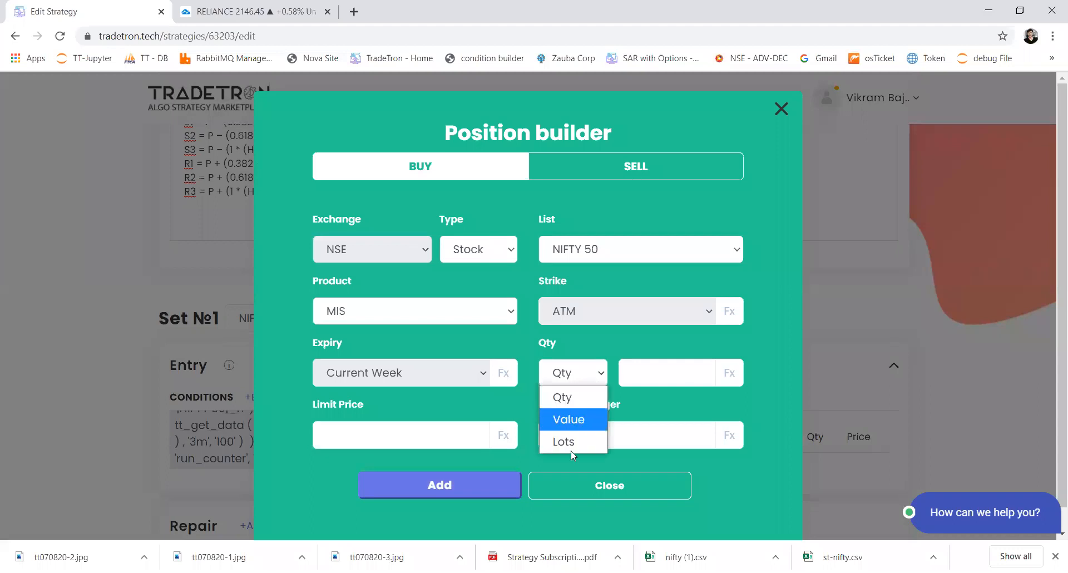
pyautogui.click(571, 419)
pyautogui.click(640, 372)
pyautogui.write('20000')
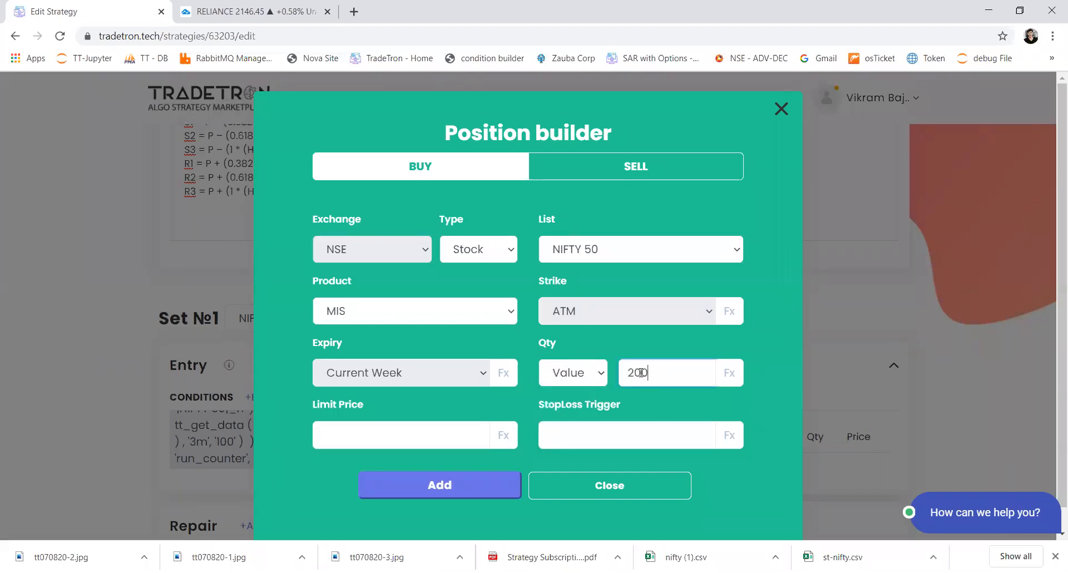
pyautogui.click(453, 492)
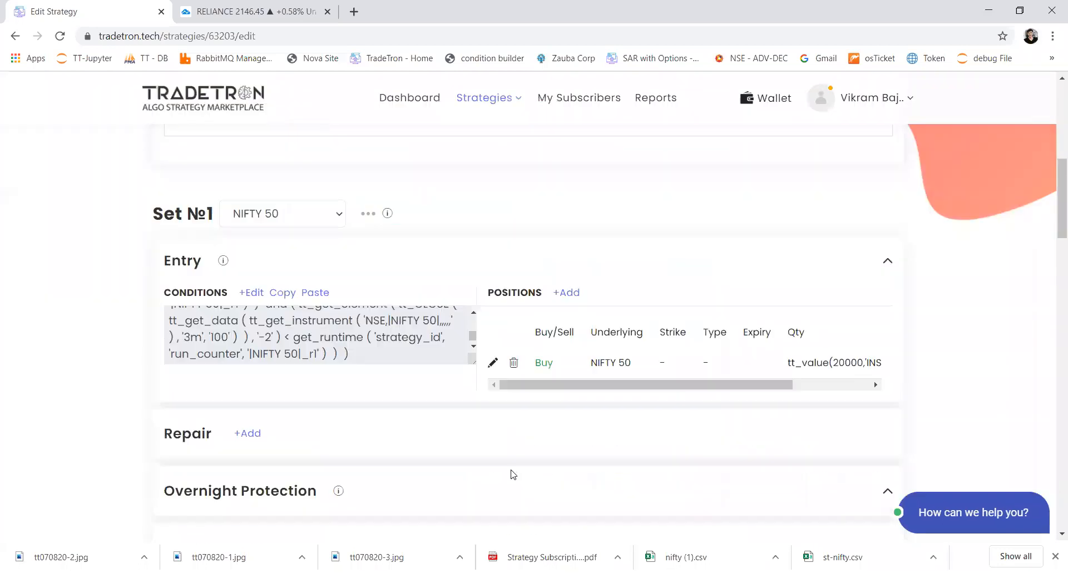
pyautogui.scroll(-4, 512, 473)
pyautogui.scroll(3, 509, 473)
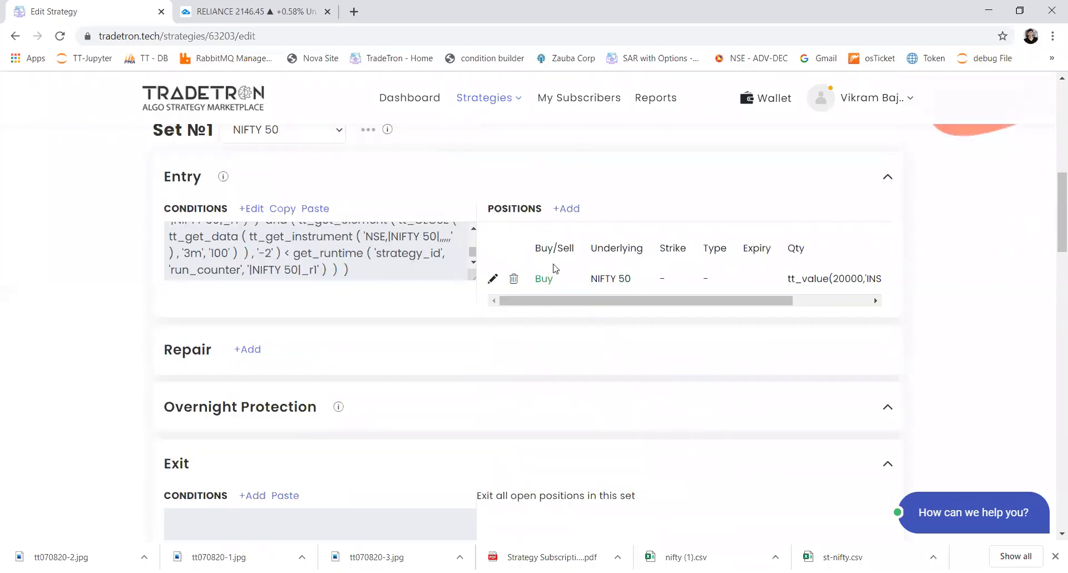
pyautogui.scroll(2, 263, 240)
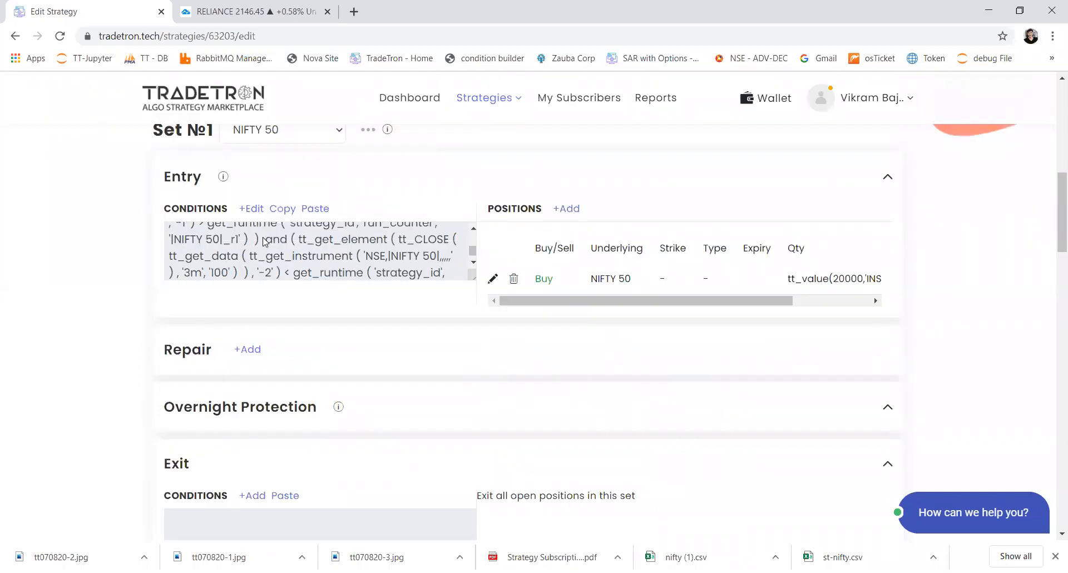
pyautogui.scroll(-1, 263, 240)
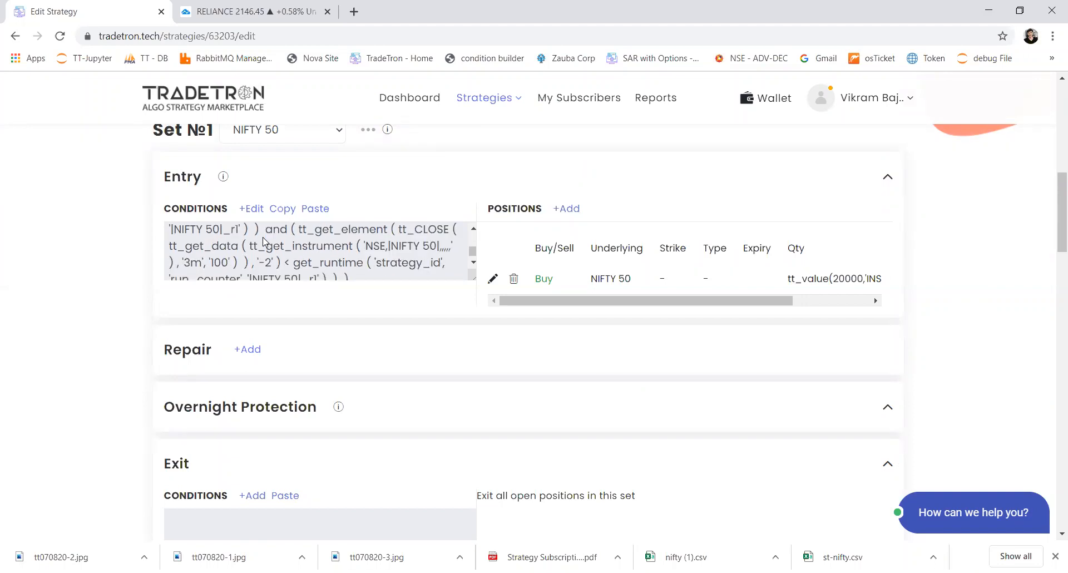
pyautogui.scroll(-1, 264, 244)
pyautogui.scroll(-3, 238, 396)
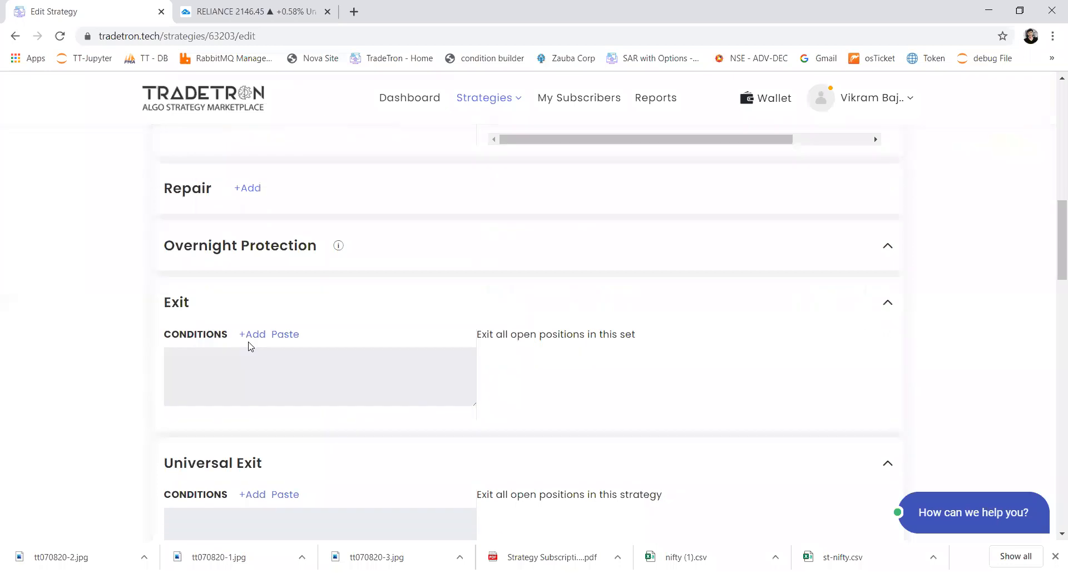
pyautogui.click(253, 336)
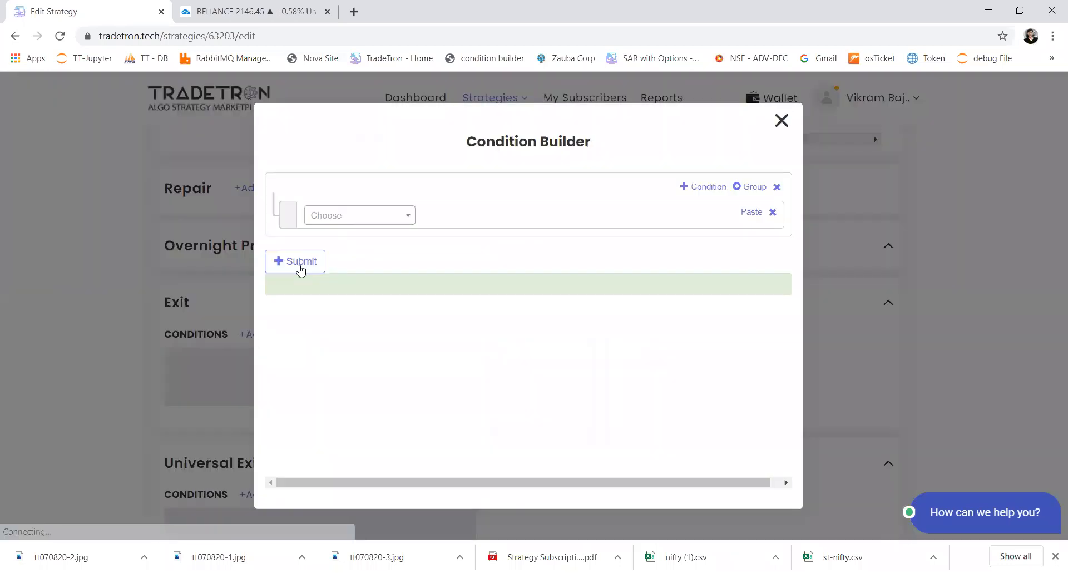
pyautogui.click(356, 216)
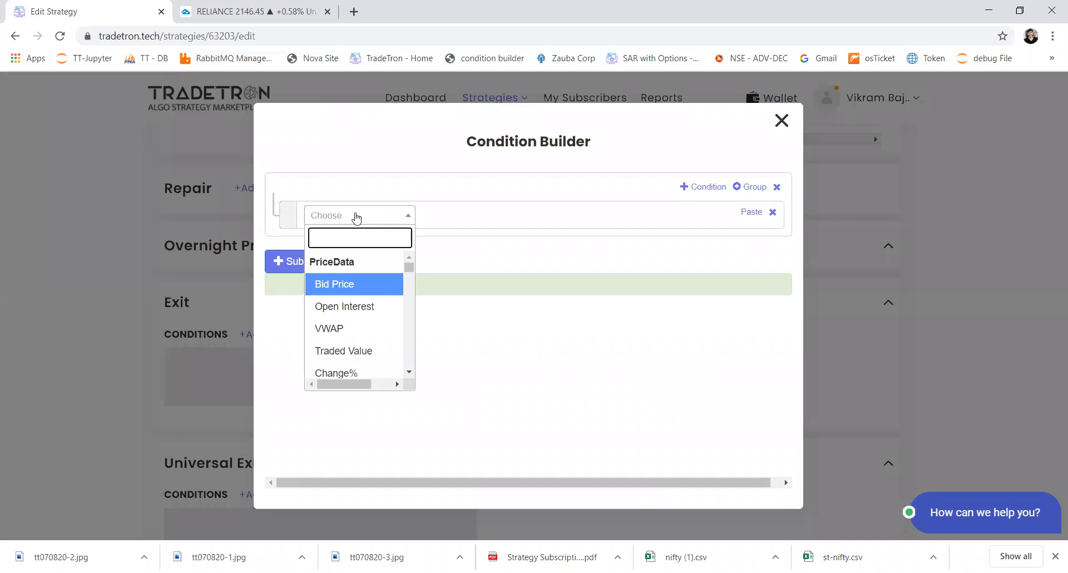
pyautogui.click(781, 121)
# - Copy the entry conditions into the Exit conditions of the set and open the exit conditions for editing
pyautogui.scroll(3, 300, 275)
pyautogui.scroll(2, 300, 275)
pyautogui.click(282, 333)
pyautogui.scroll(-7, 262, 410)
pyautogui.scroll(-1, 283, 181)
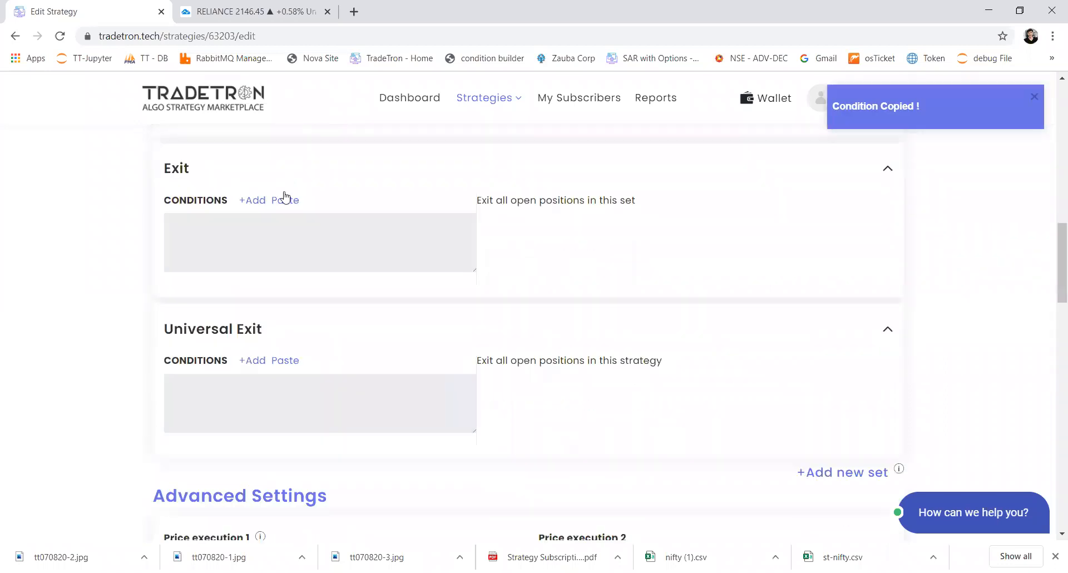
pyautogui.click(285, 200)
pyautogui.click(256, 201)
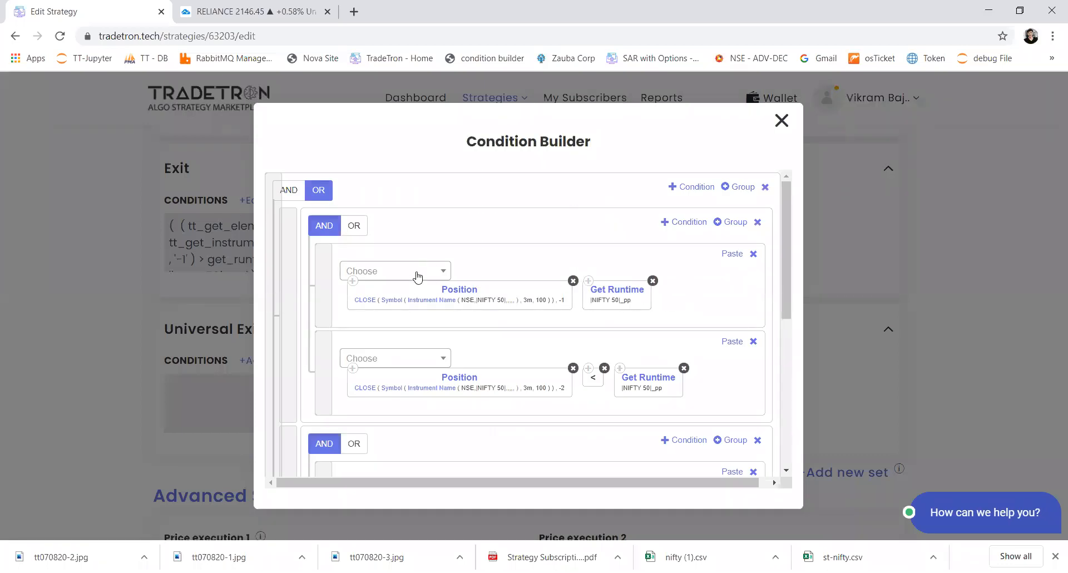
# - Insert the < operator between the -1 Position block and the |NIFTY 50|_pp Get Runtime block in the first exit condition
pyautogui.click(417, 272)
pyautogui.click(417, 273)
pyautogui.moveTo(667, 291); pyautogui.dragTo(593, 292)
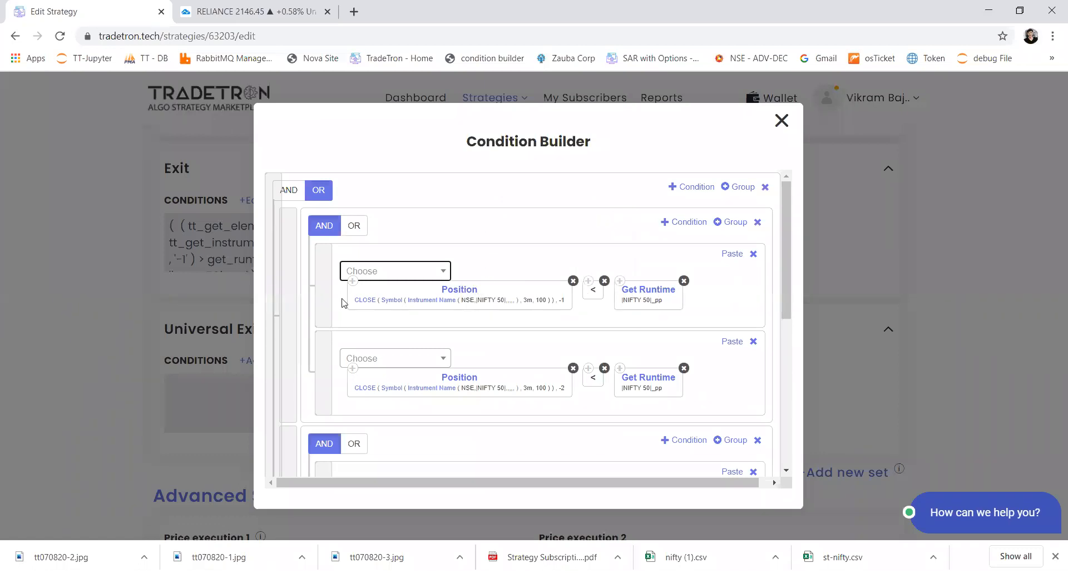
# - Move the -1 Position < |NIFTY 50|_pp condition out of its group to the outer level and delete both remaining condition groups
pyautogui.moveTo(324, 294); pyautogui.dragTo(291, 248)
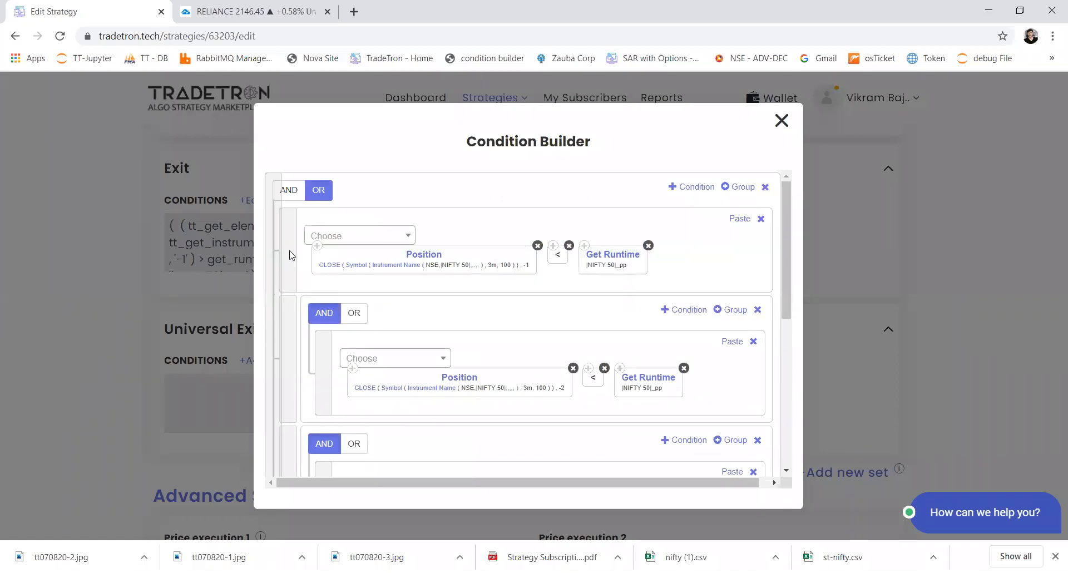
pyautogui.click(757, 311)
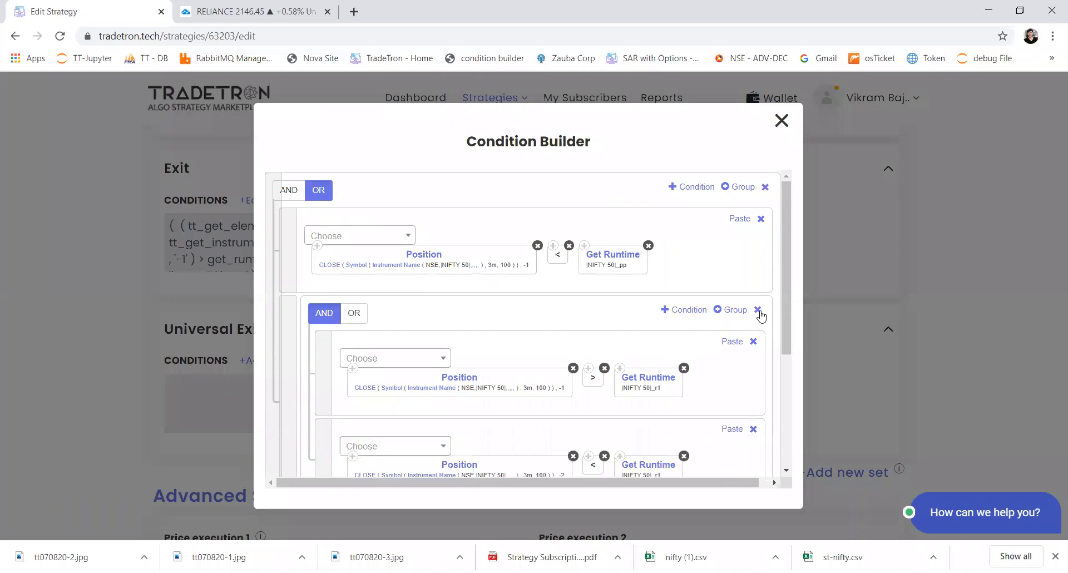
pyautogui.click(758, 309)
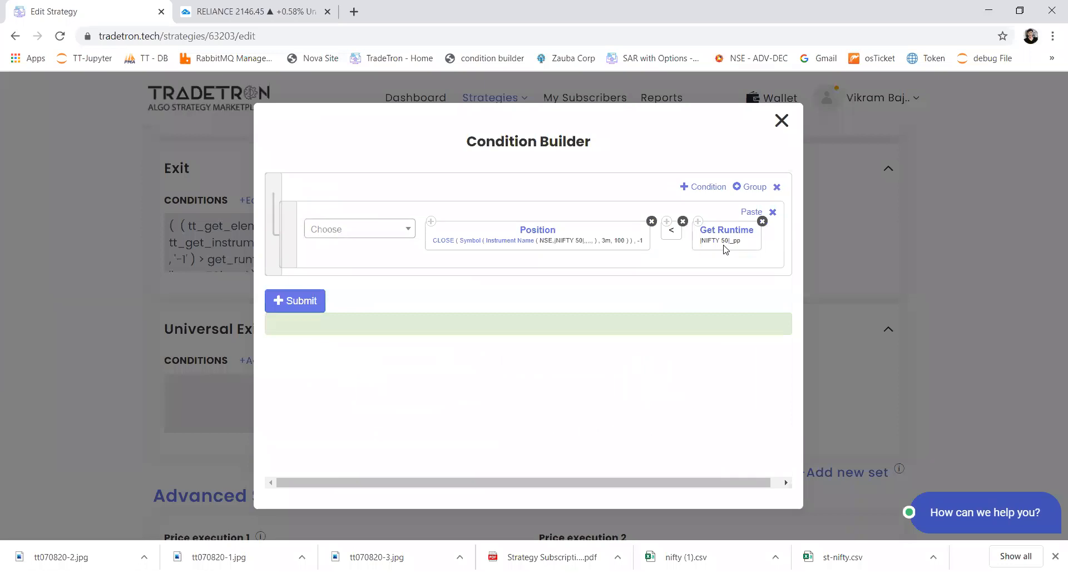
# - Add a second condition under OR to the exit conditions and insert an LTP block in it
pyautogui.click(708, 187)
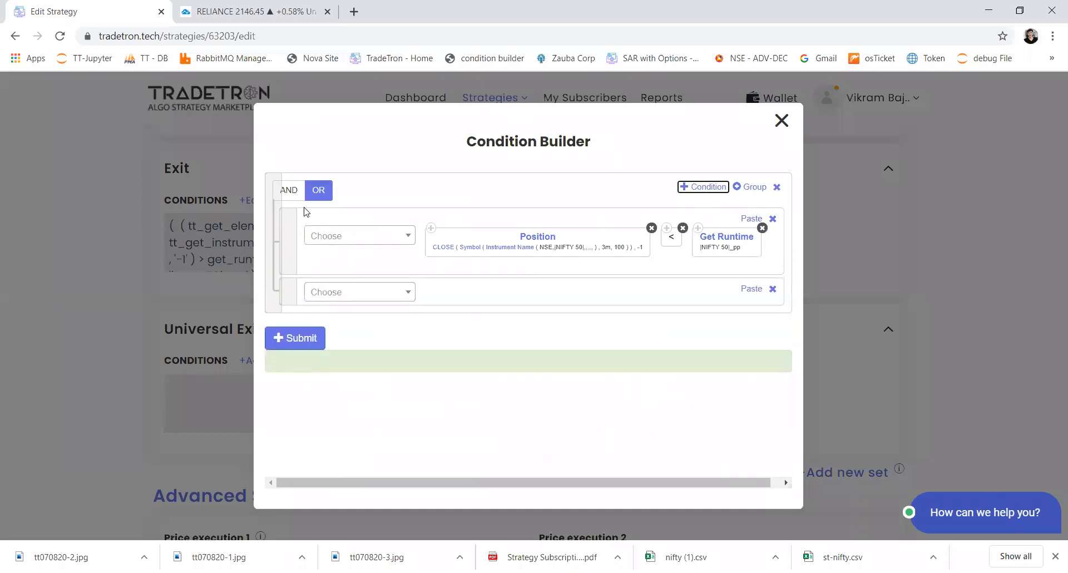
pyautogui.click(358, 293)
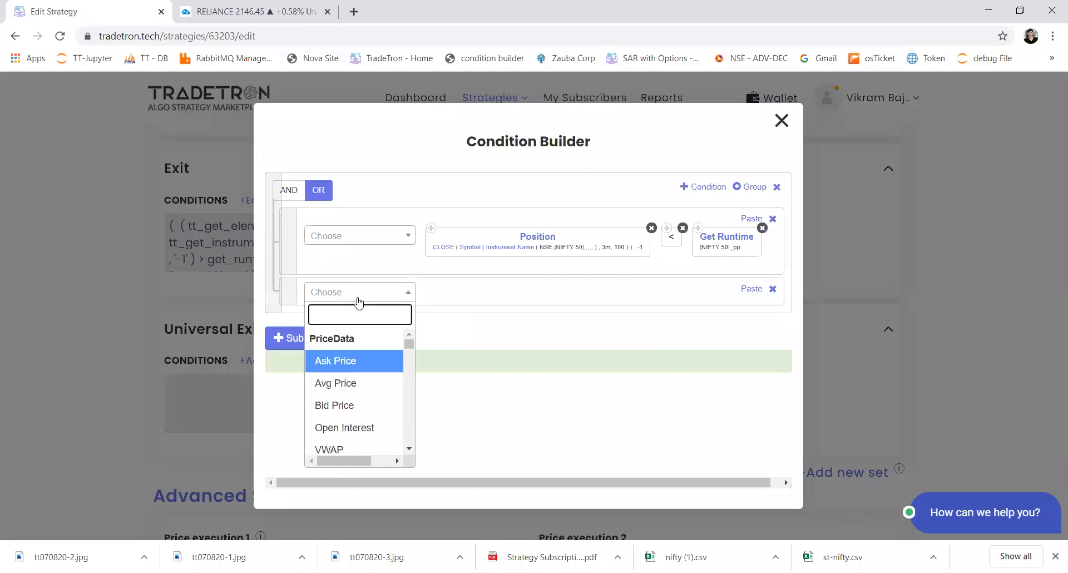
pyautogui.write('ltp')
pyautogui.press('Return')
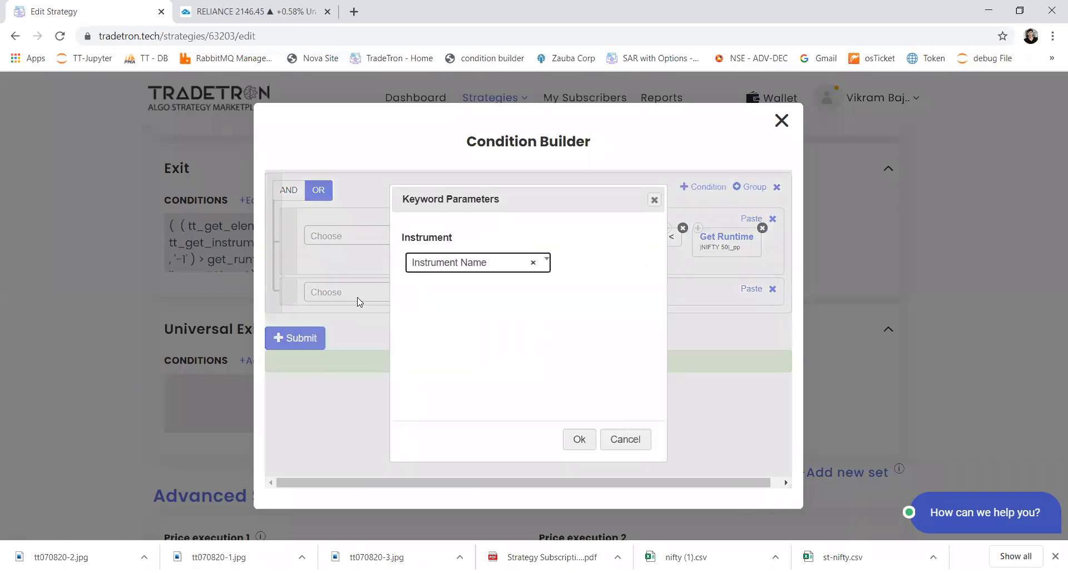
pyautogui.press('Tab')
pyautogui.press('Return')
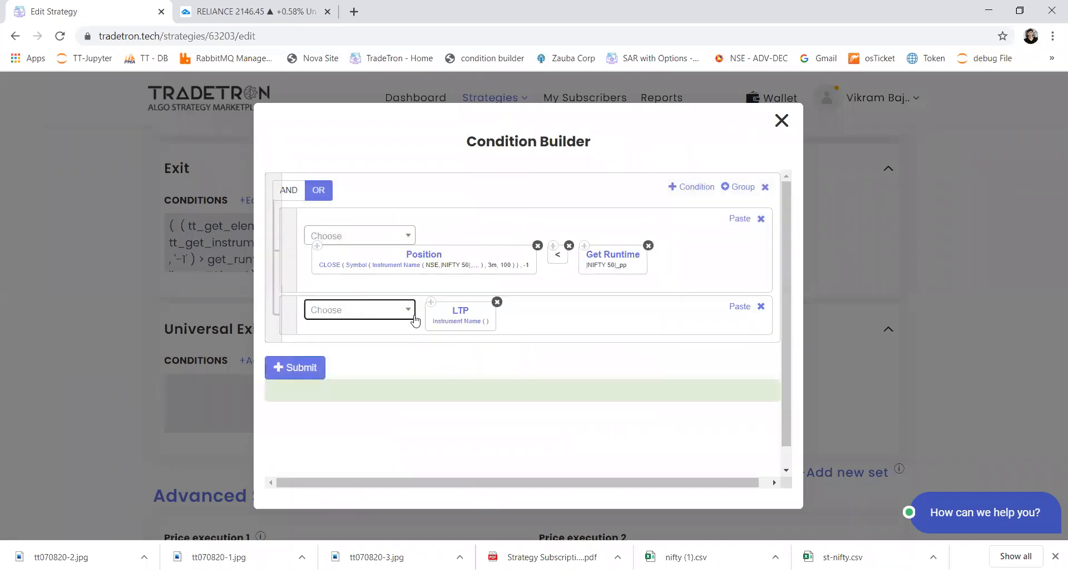
# - Set the LTP block's instrument to NSE with the underlying List - NIFTY 50
pyautogui.click(450, 326)
pyautogui.write('ns')
pyautogui.press('Return')
pyautogui.write('nifty')
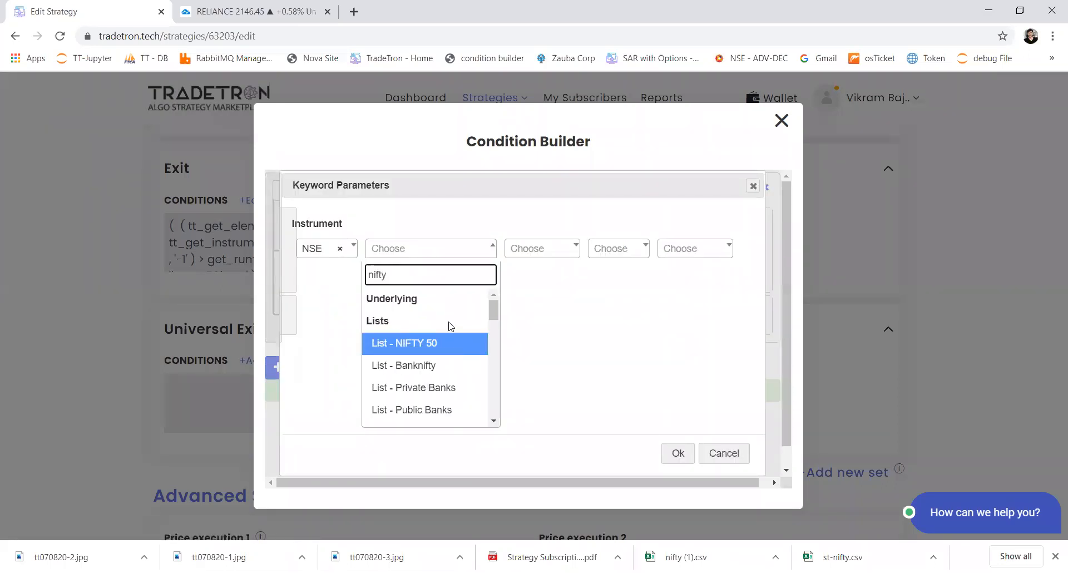
pyautogui.press('Return')
pyautogui.press('Tab')
pyautogui.press('Tab')
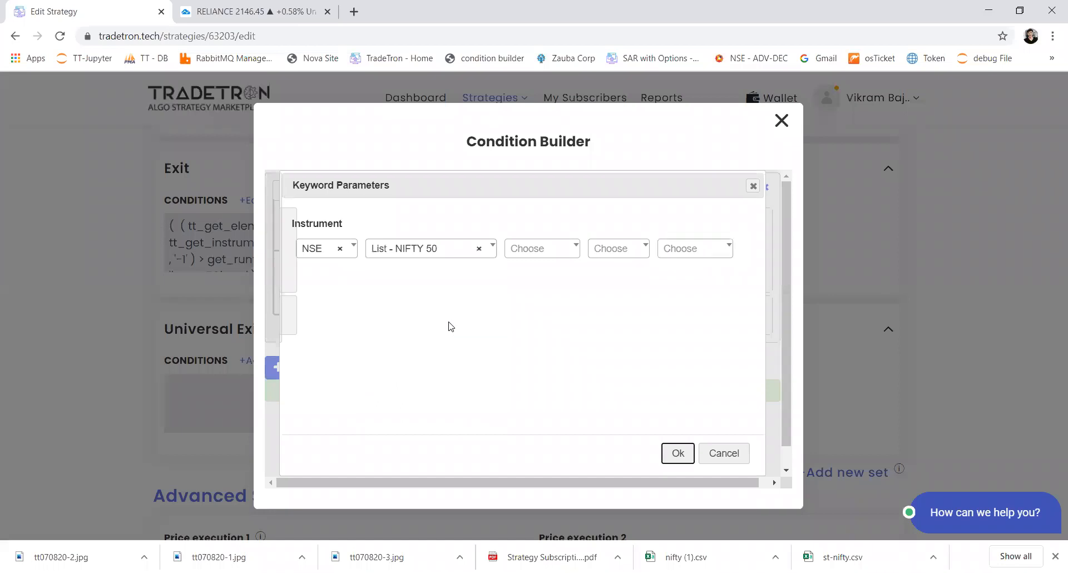
pyautogui.press('Return')
# - Append the < operator after the LTP block and choose the Traded Instrument keyword to follow it
pyautogui.press('Return')
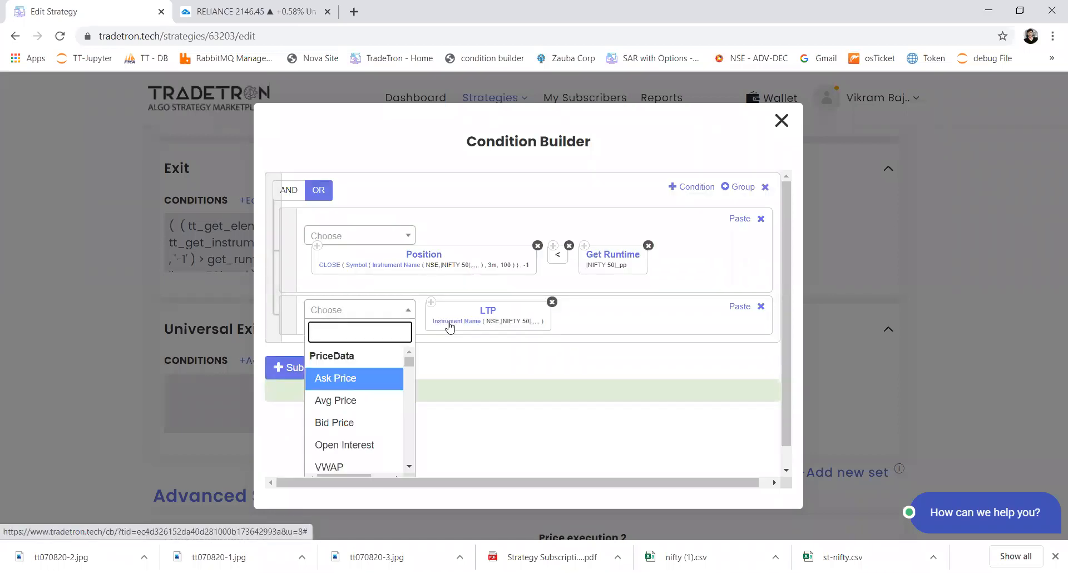
pyautogui.write('<')
pyautogui.press('Return')
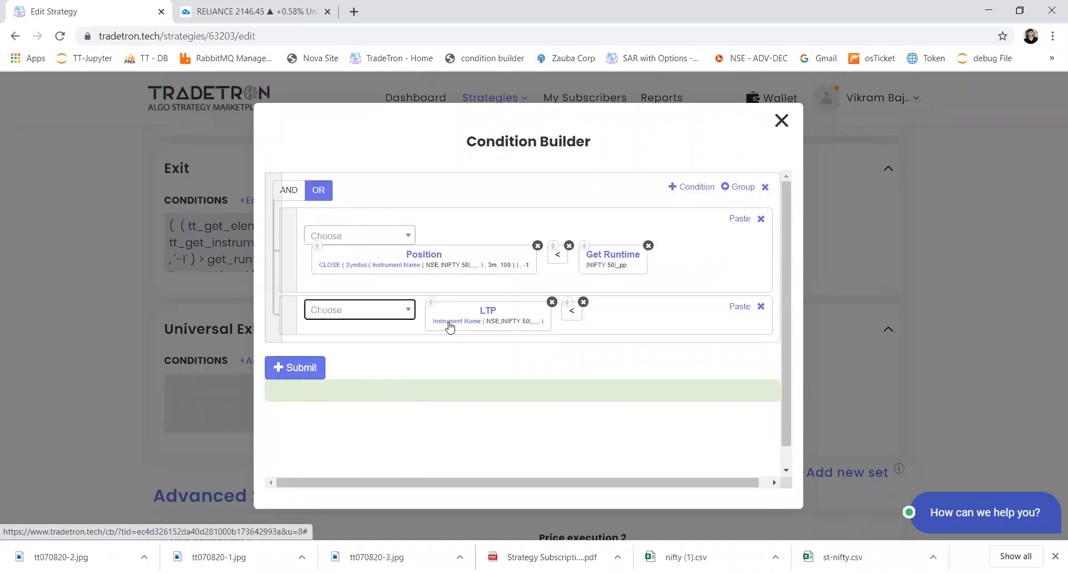
pyautogui.press('Return')
pyautogui.write('nu')
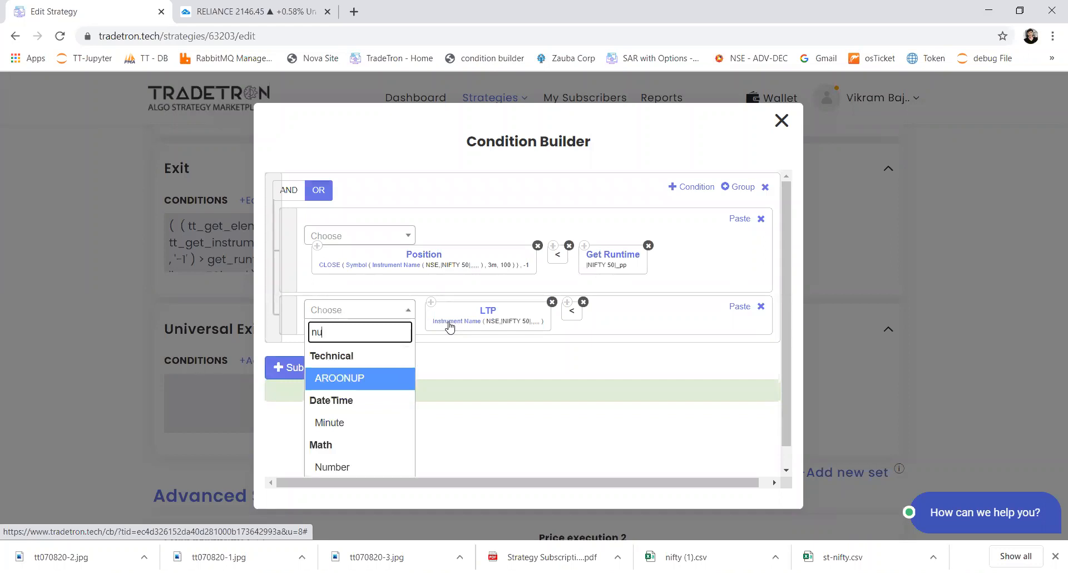
pyautogui.press('BackSpace')
pyautogui.press('BackSpace')
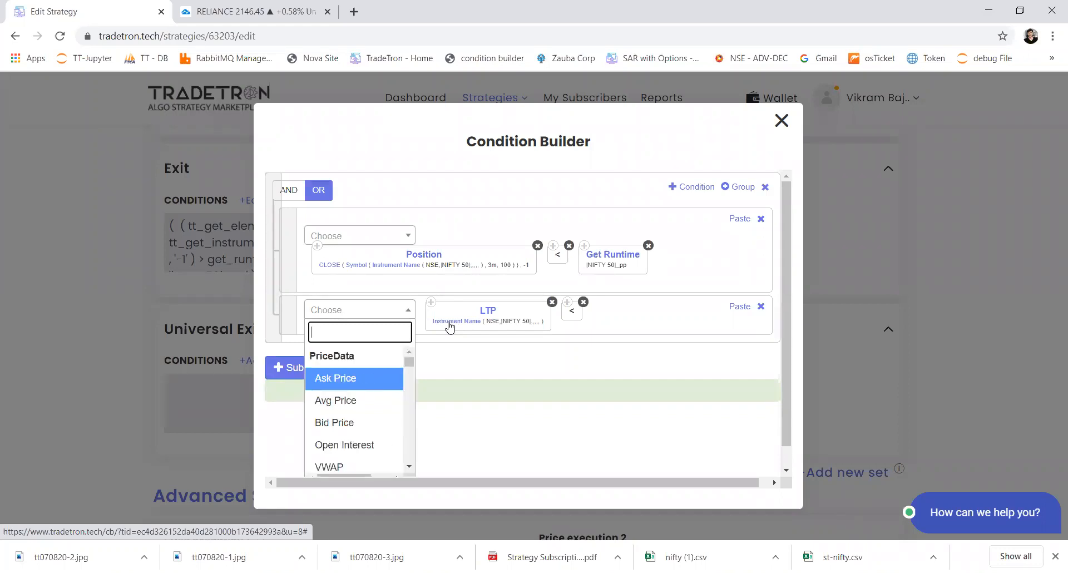
pyautogui.write('trad')
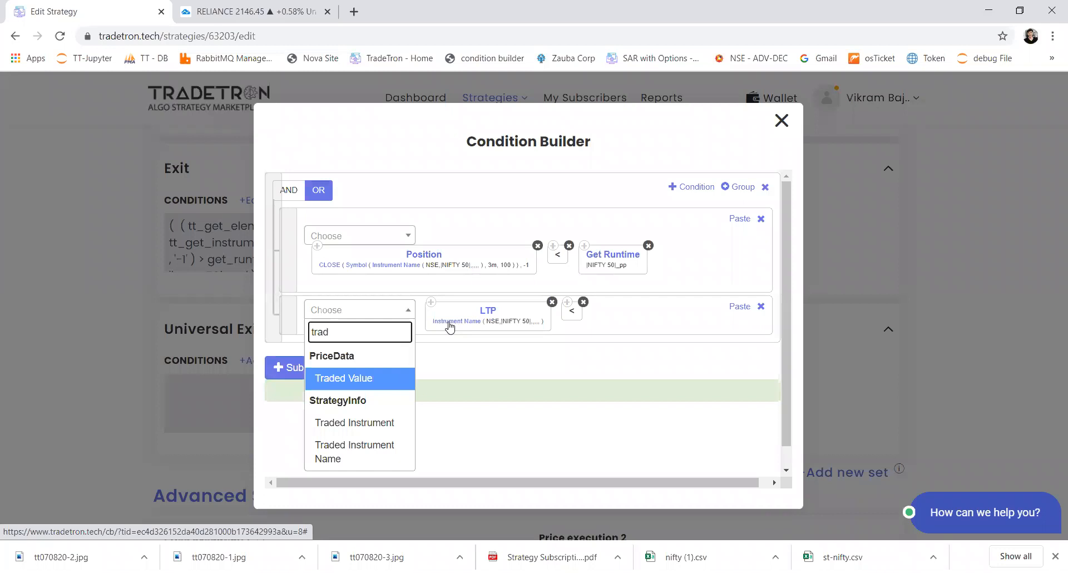
pyautogui.press('Down')
pyautogui.press('Return')
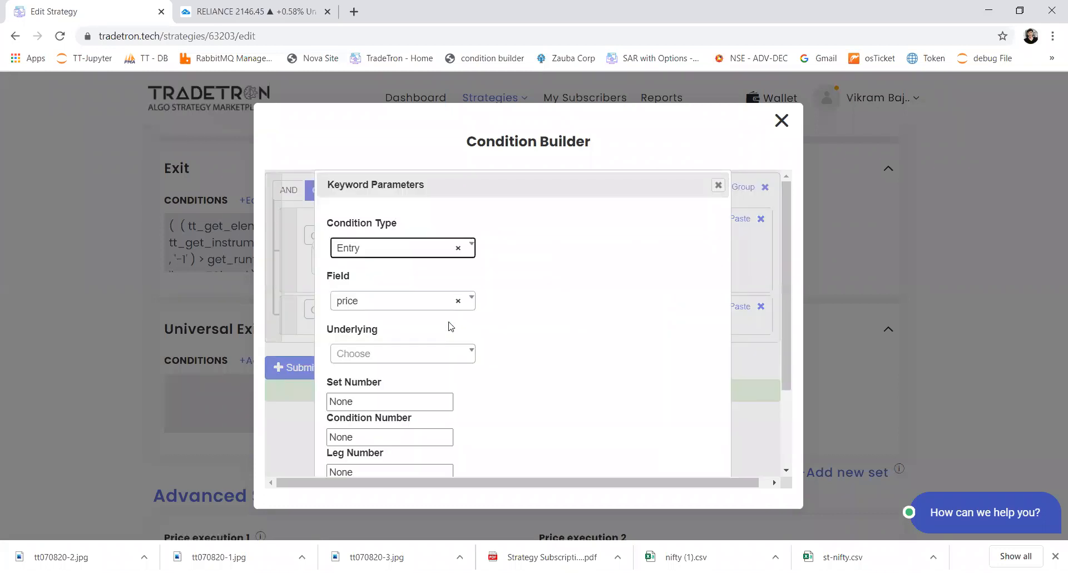
# - Insert Traded Instrument for the Entry price with underlying List - NIFTY 50, set number 1, condition number 1 and leg number 1
pyautogui.press('Tab')
pyautogui.press('Tab')
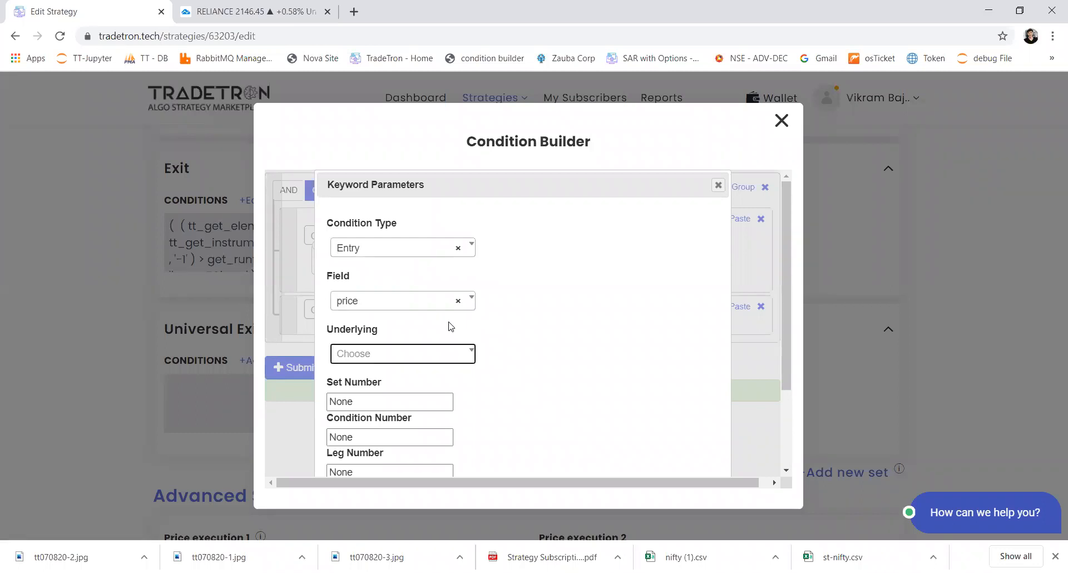
pyautogui.press('Return')
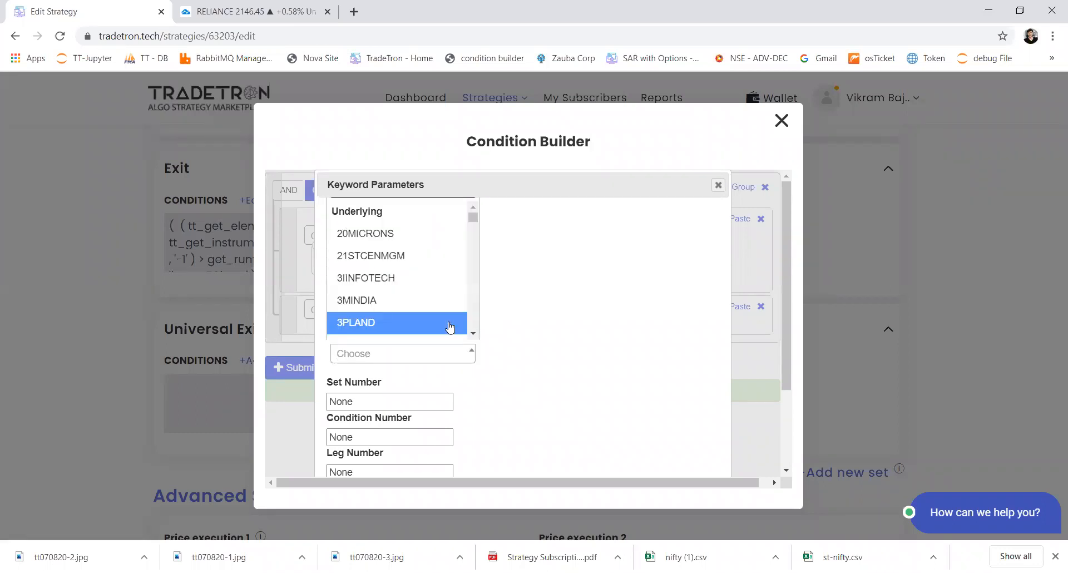
pyautogui.press('Escape')
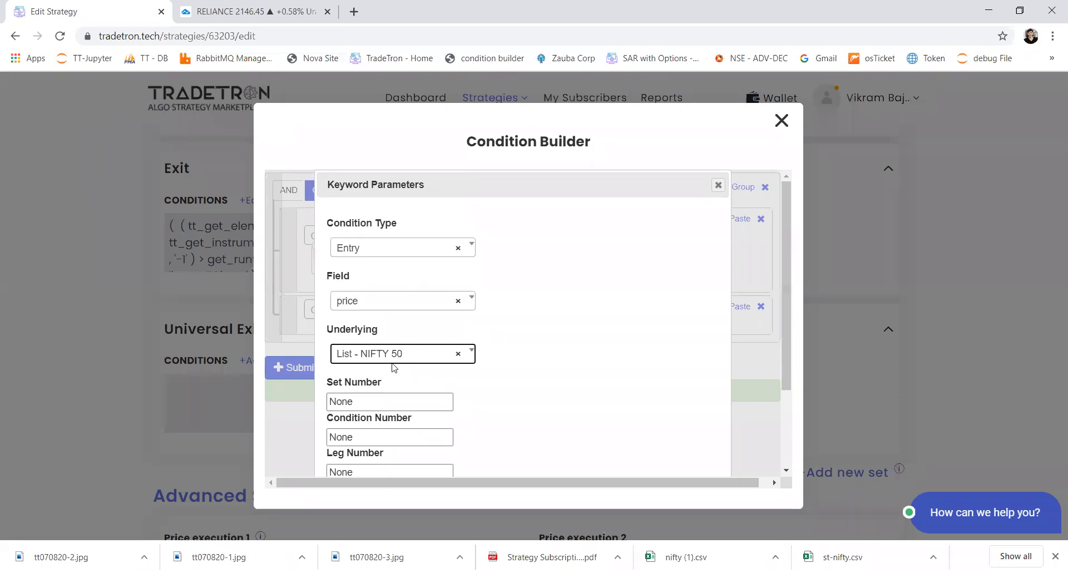
pyautogui.press('Tab')
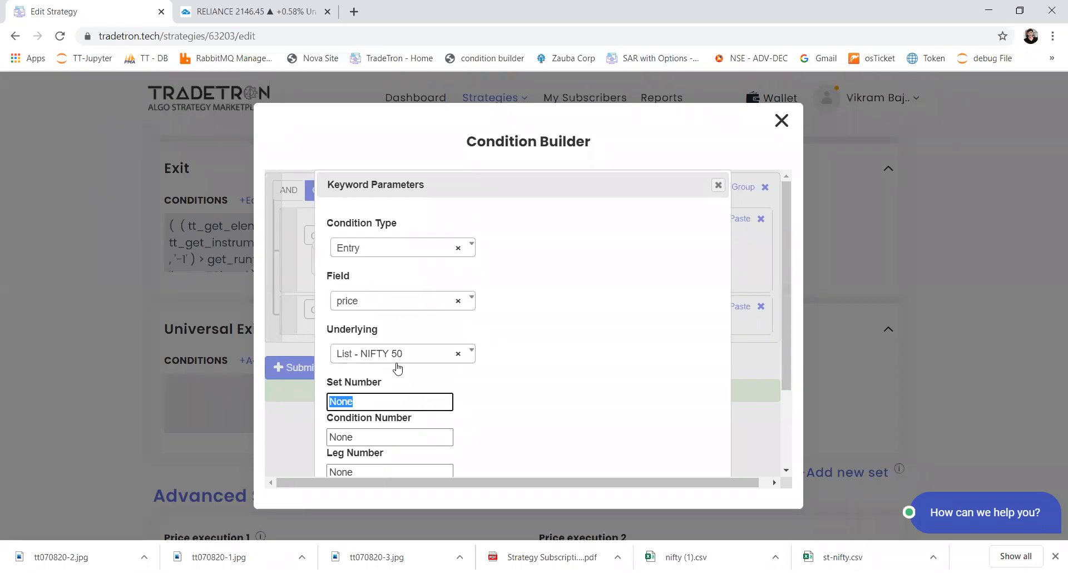
pyautogui.write('1')
pyautogui.press('Tab')
pyautogui.write('1')
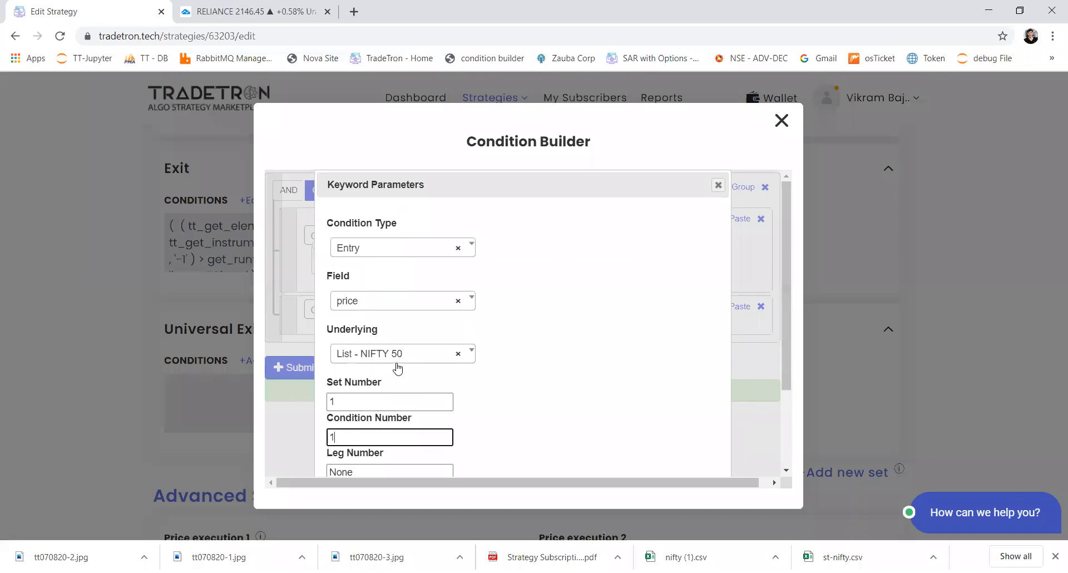
pyautogui.press('Tab')
pyautogui.write('1')
pyautogui.scroll(-2, 397, 364)
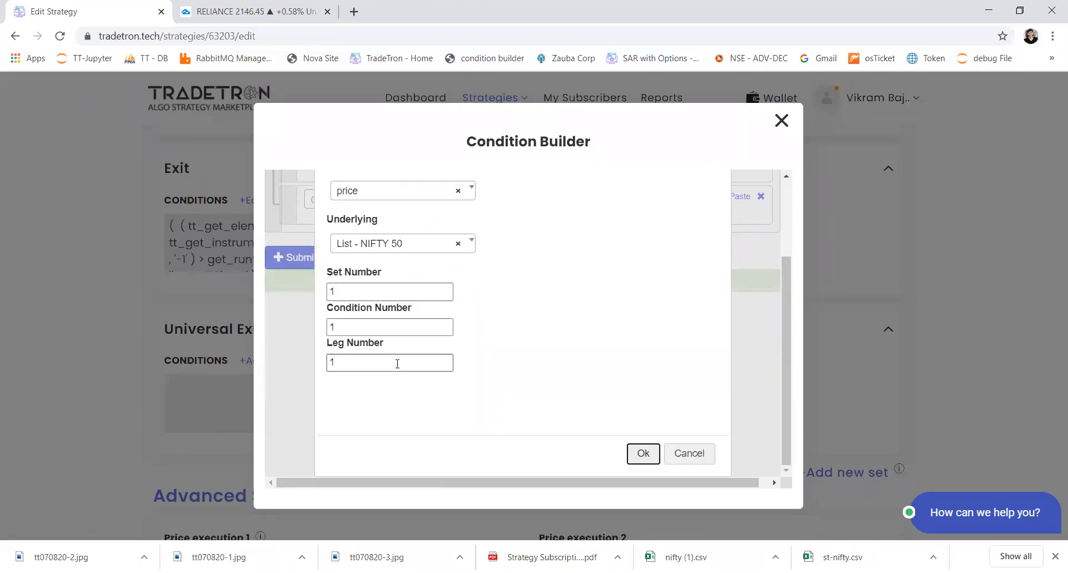
pyautogui.scroll(2, 485, 249)
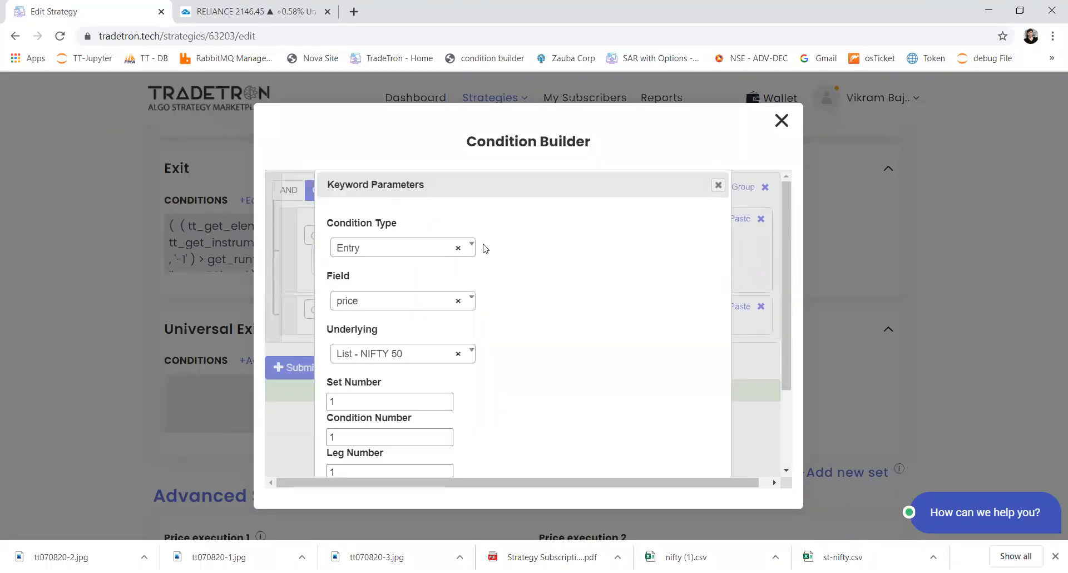
pyautogui.scroll(-2, 484, 248)
pyautogui.click(644, 455)
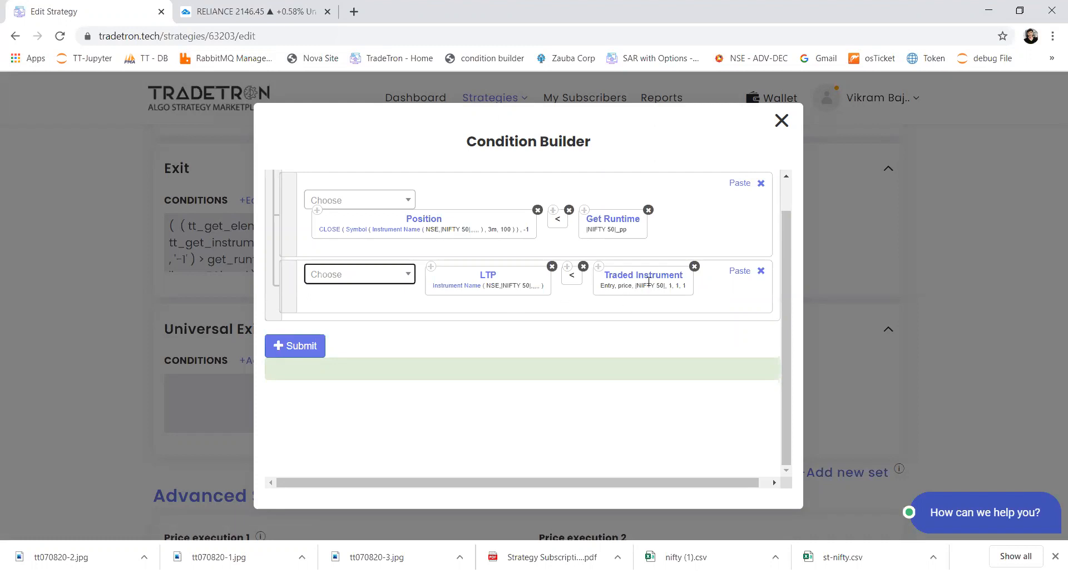
# - Multiply the Traded Instrument price by the Number 0.99 using the * operator and submit the exit conditions
pyautogui.click(376, 287)
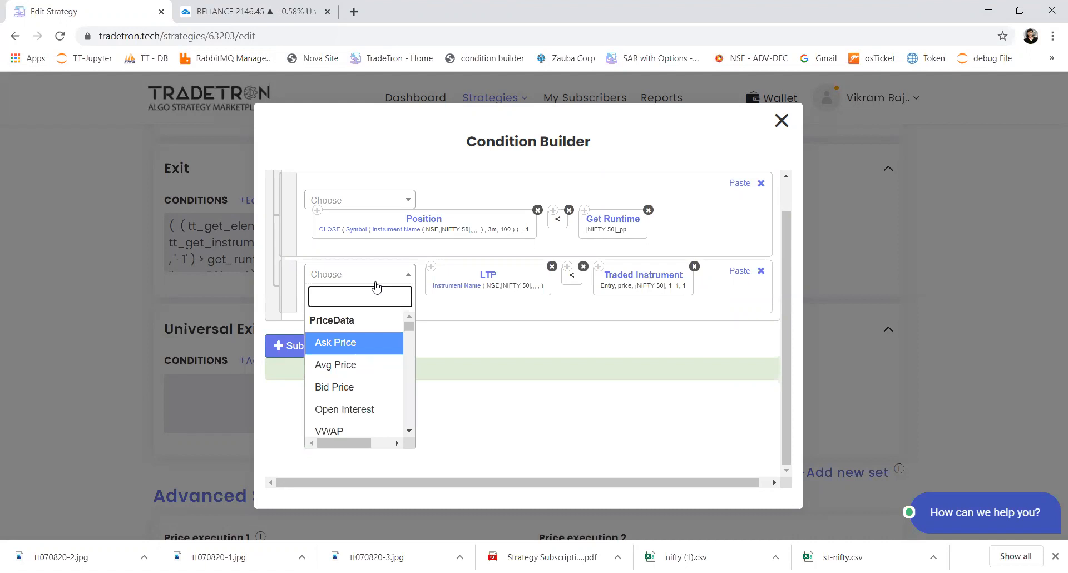
pyautogui.write('*')
pyautogui.press('Return')
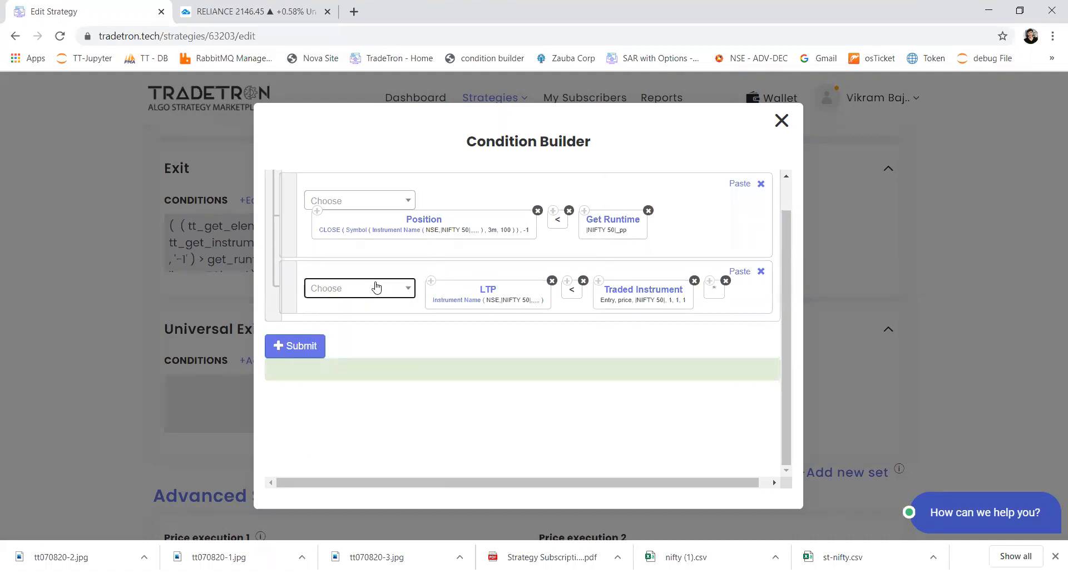
pyautogui.click(377, 287)
pyautogui.write('number')
pyautogui.press('Return')
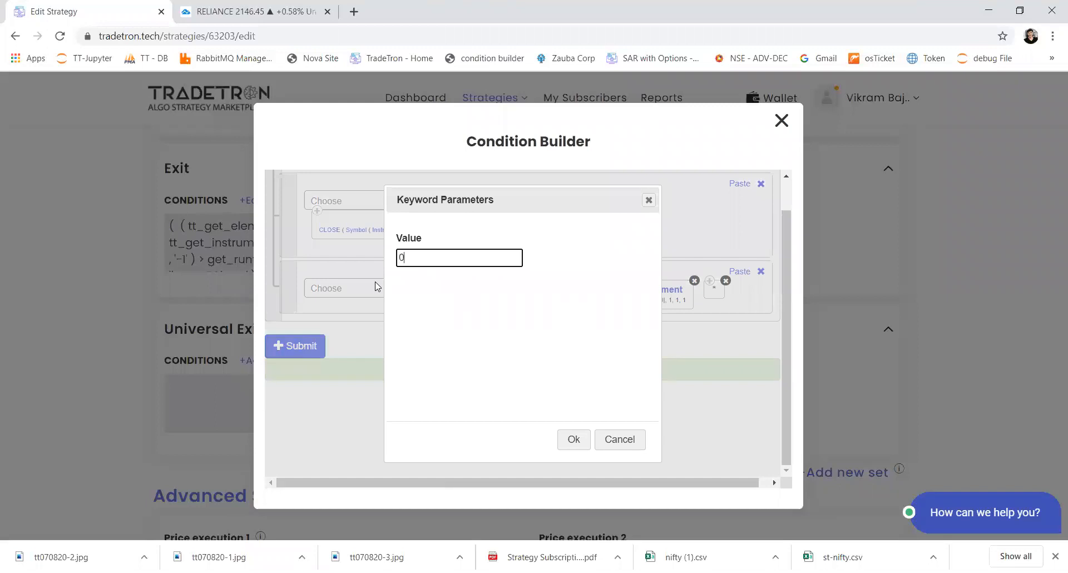
pyautogui.write('0.99')
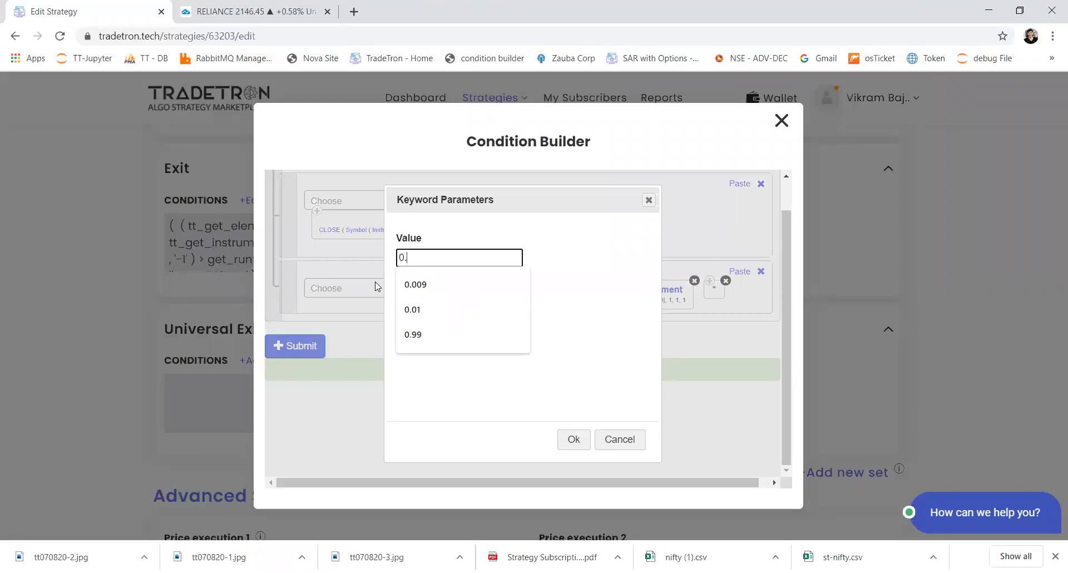
pyautogui.press('Tab')
pyautogui.press('Return')
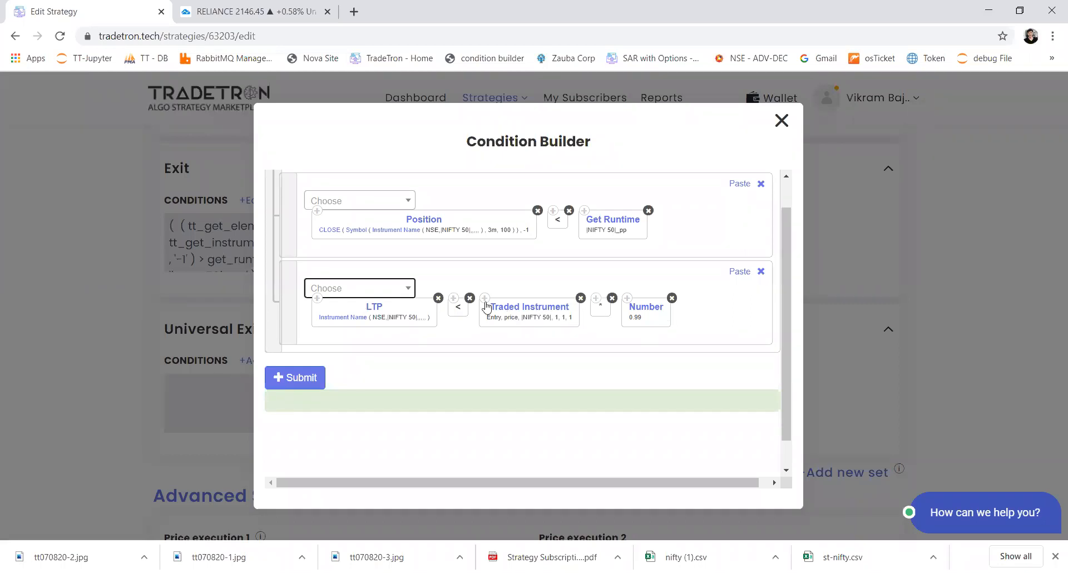
pyautogui.scroll(1, 487, 304)
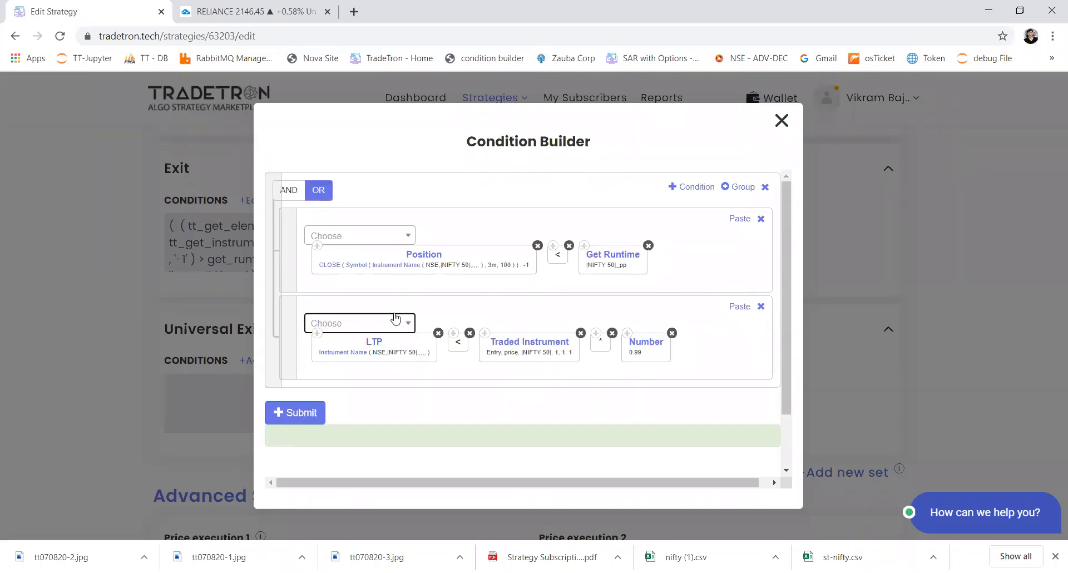
pyautogui.click(315, 413)
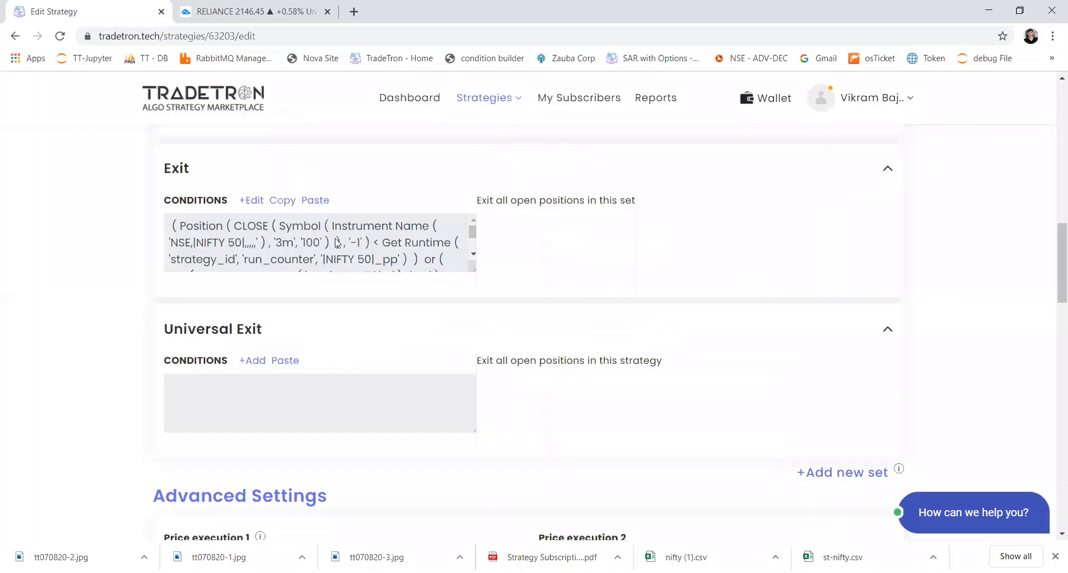
# - Add a Universal Exit condition requiring the NSE Time to be greater than the Number 1510
pyautogui.click(253, 362)
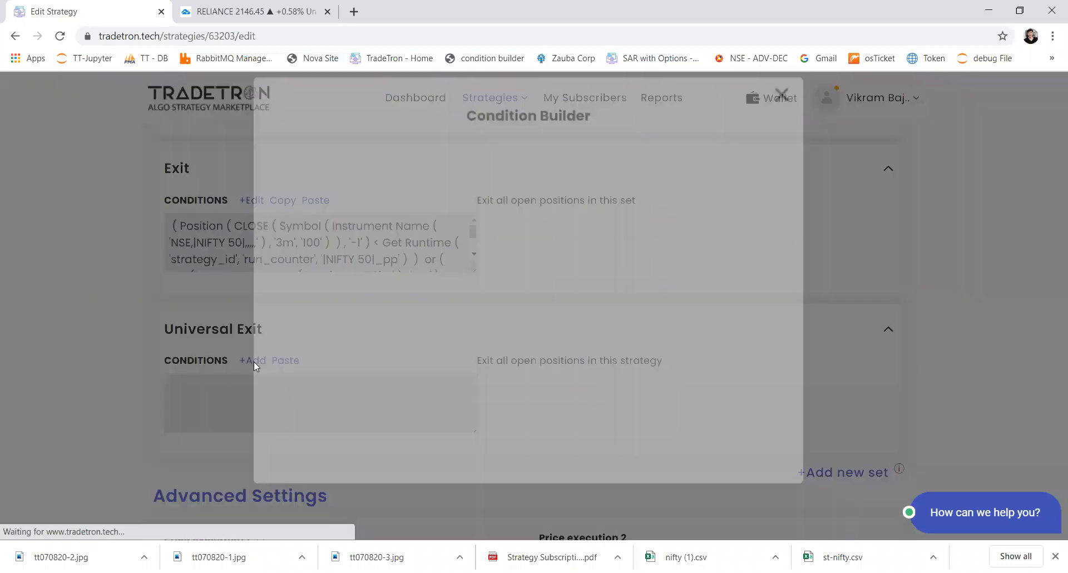
pyautogui.click(392, 222)
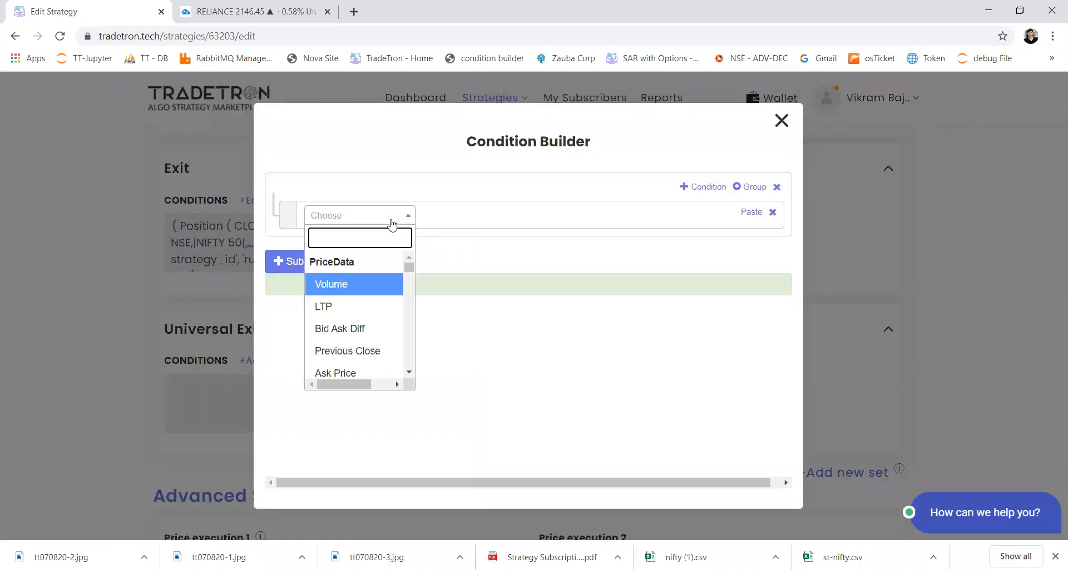
pyautogui.write('time')
pyautogui.press('Return')
pyautogui.press('Return')
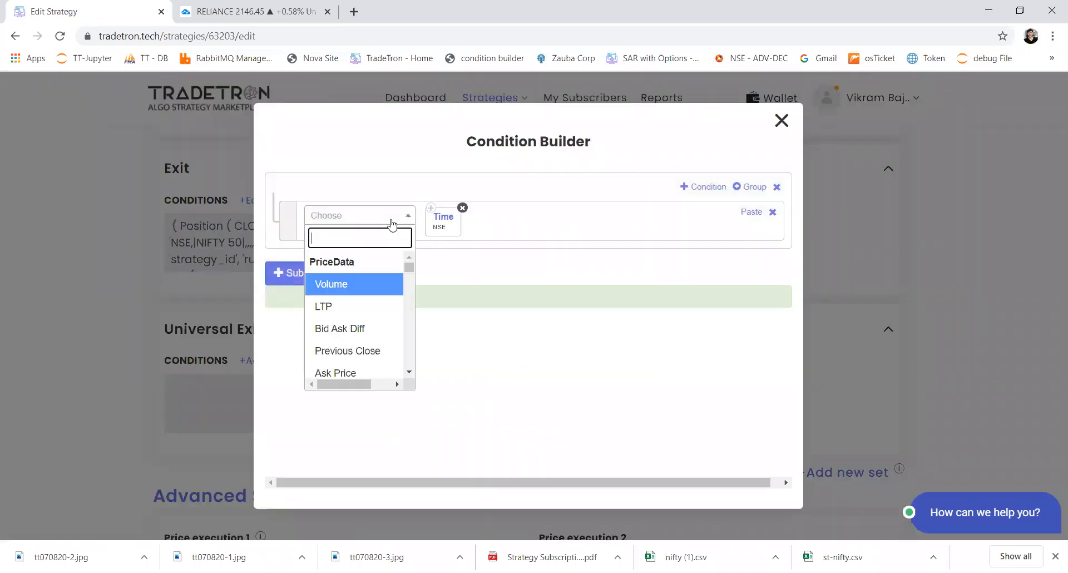
pyautogui.write('>')
pyautogui.press('Return')
pyautogui.write('num')
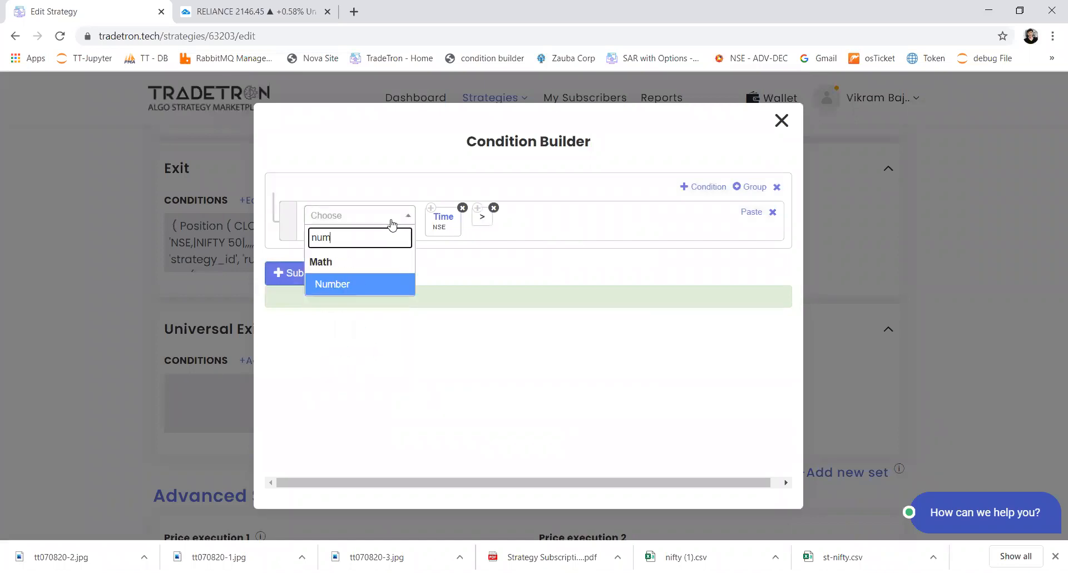
pyautogui.press('Return')
pyautogui.write('1510')
pyautogui.press('Return')
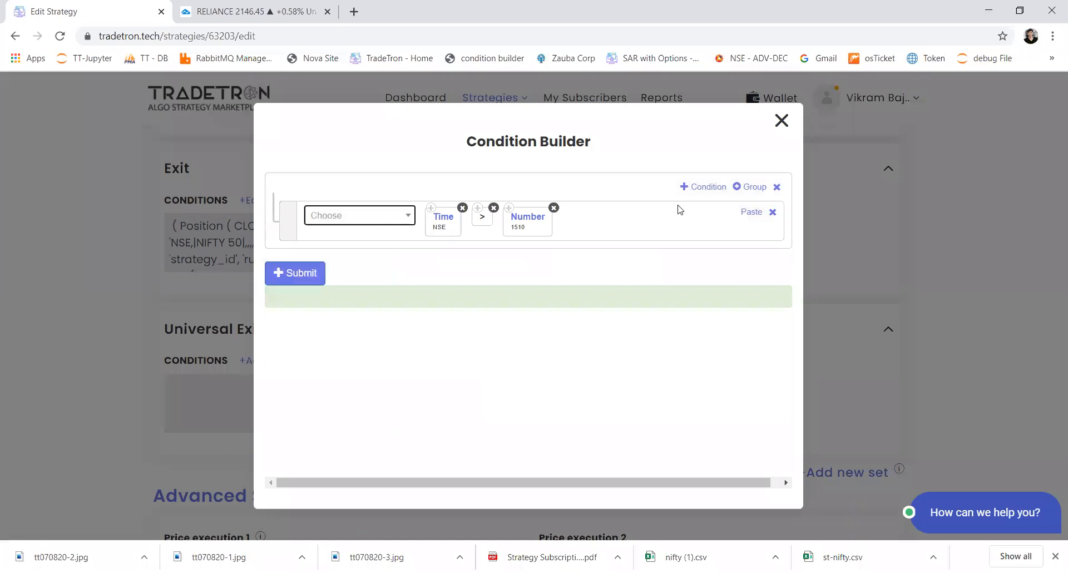
# - Add a second universal exit condition joined with OR and insert the PNL keyword in it
pyautogui.click(718, 187)
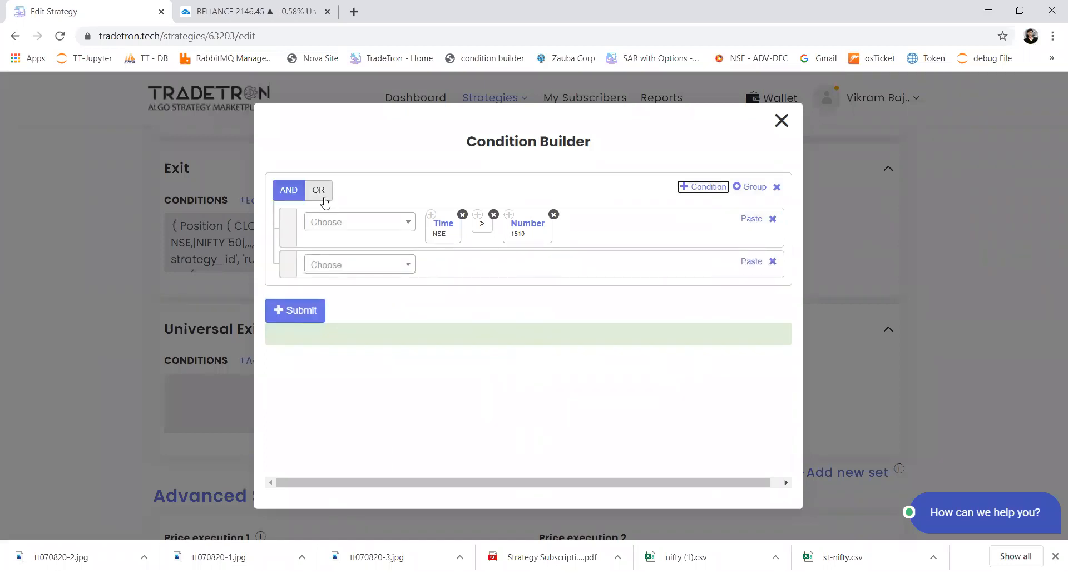
pyautogui.click(325, 198)
pyautogui.click(347, 263)
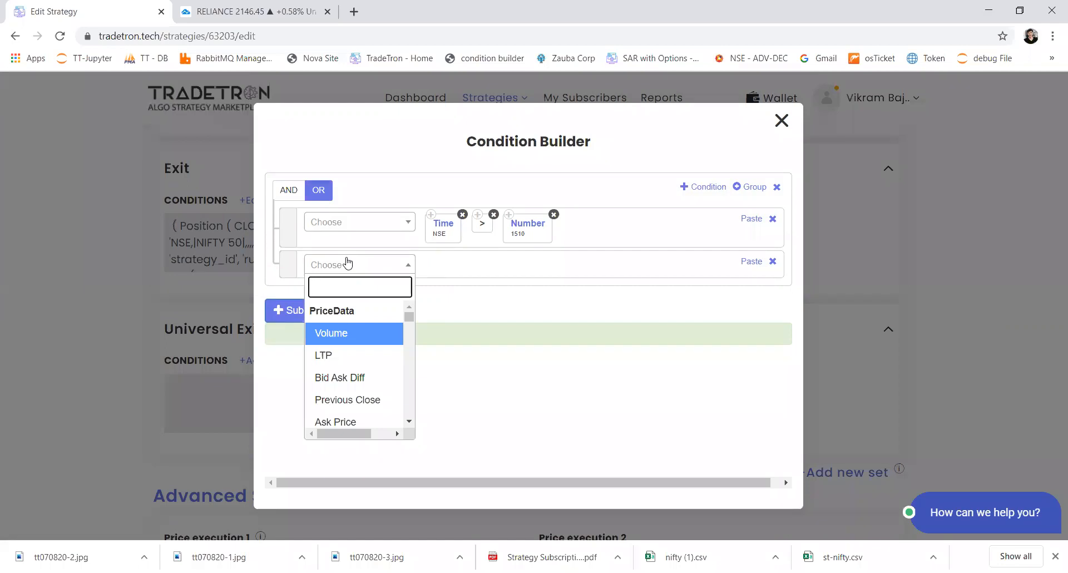
pyautogui.write('pnl')
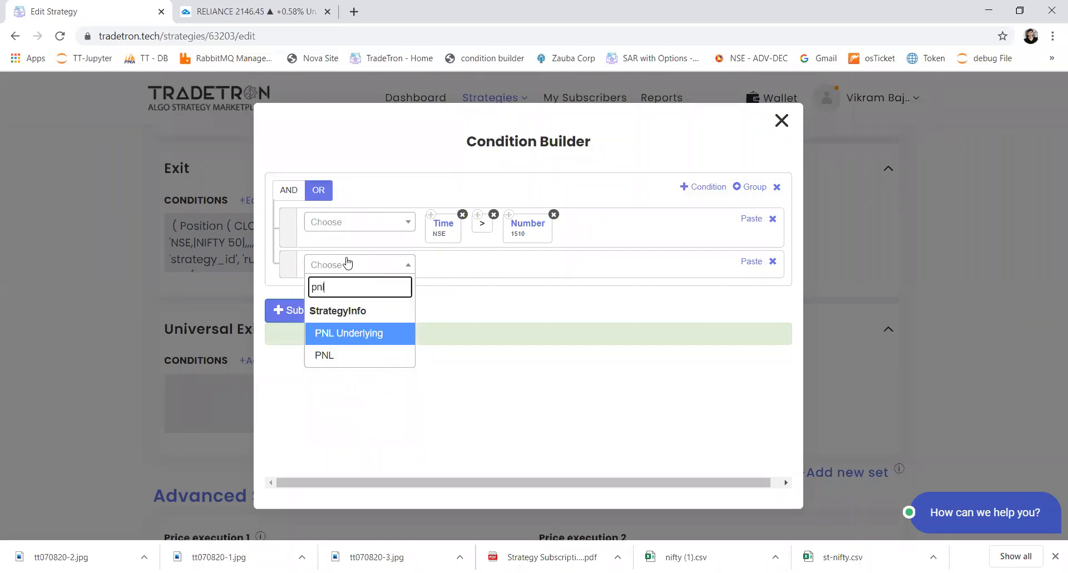
pyautogui.press('Down')
pyautogui.press('Return')
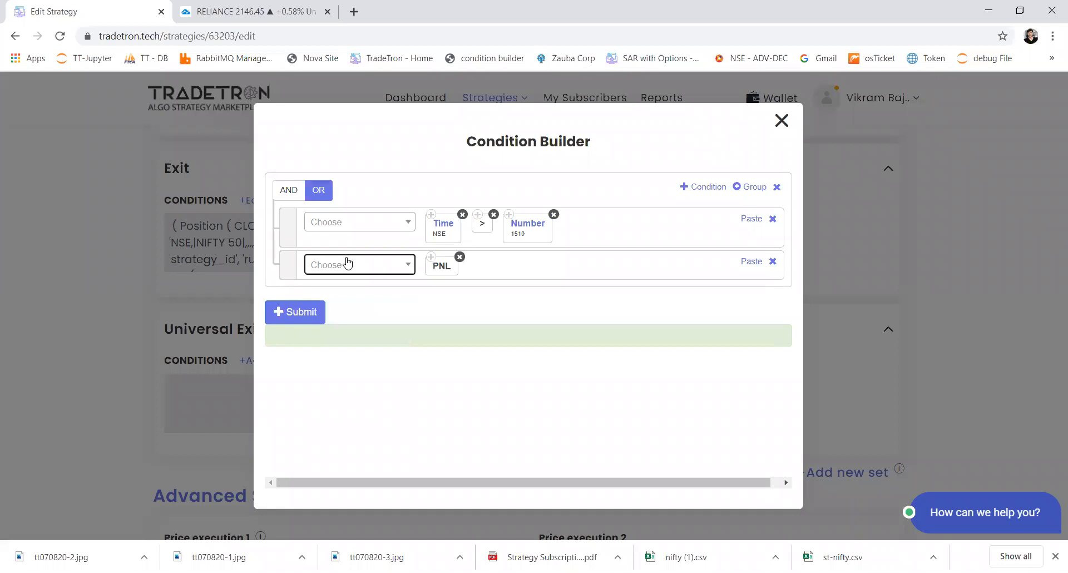
# - Complete the PNL condition with > and the Number 10000, and submit the universal exit conditions
pyautogui.click(347, 263)
pyautogui.write('>')
pyautogui.press('Return')
pyautogui.click(347, 263)
pyautogui.write('num')
pyautogui.press('Return')
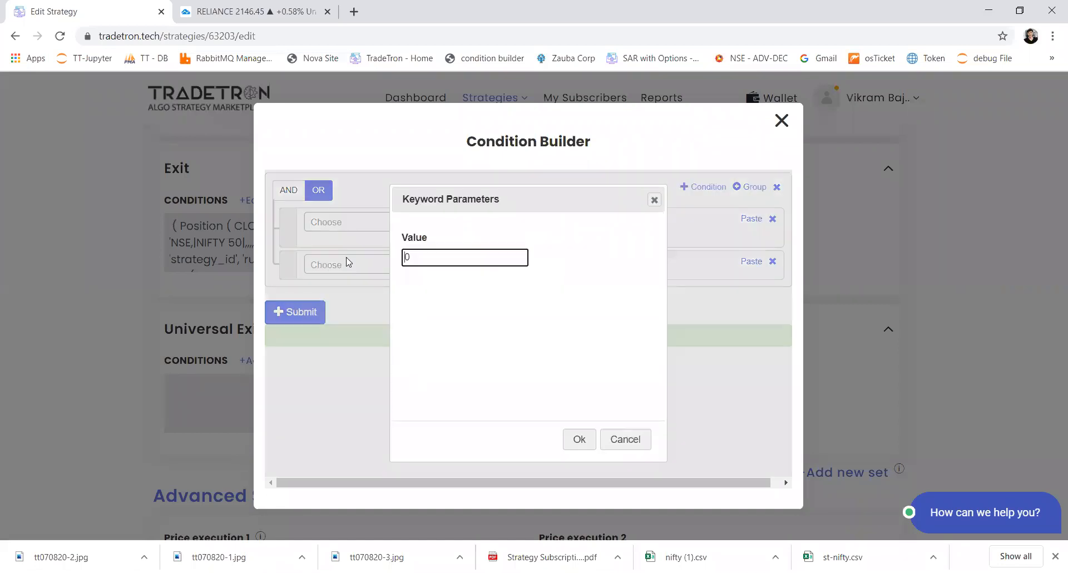
pyautogui.write('10000')
pyautogui.press('Return')
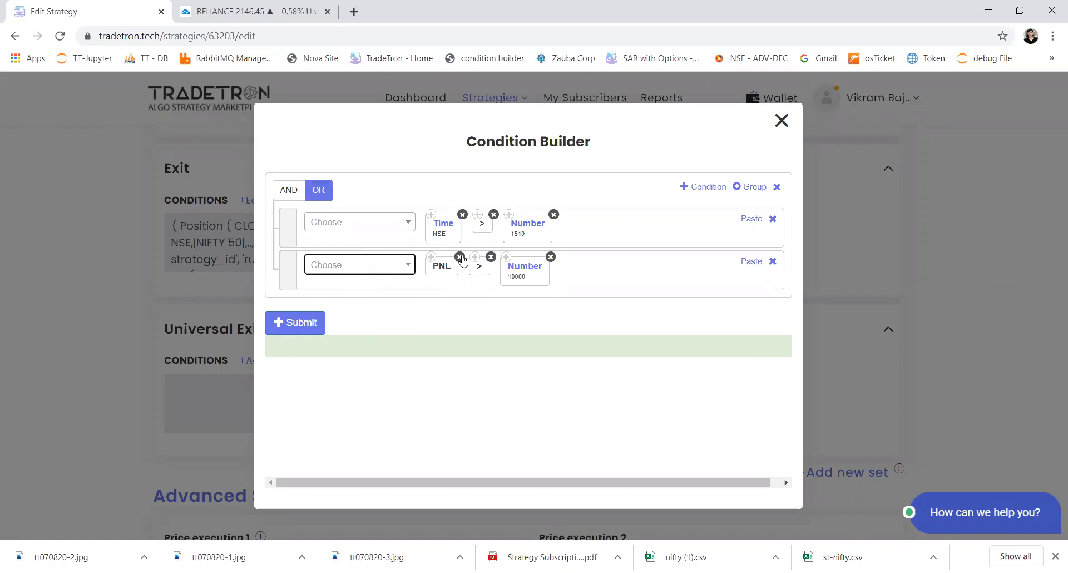
pyautogui.click(309, 329)
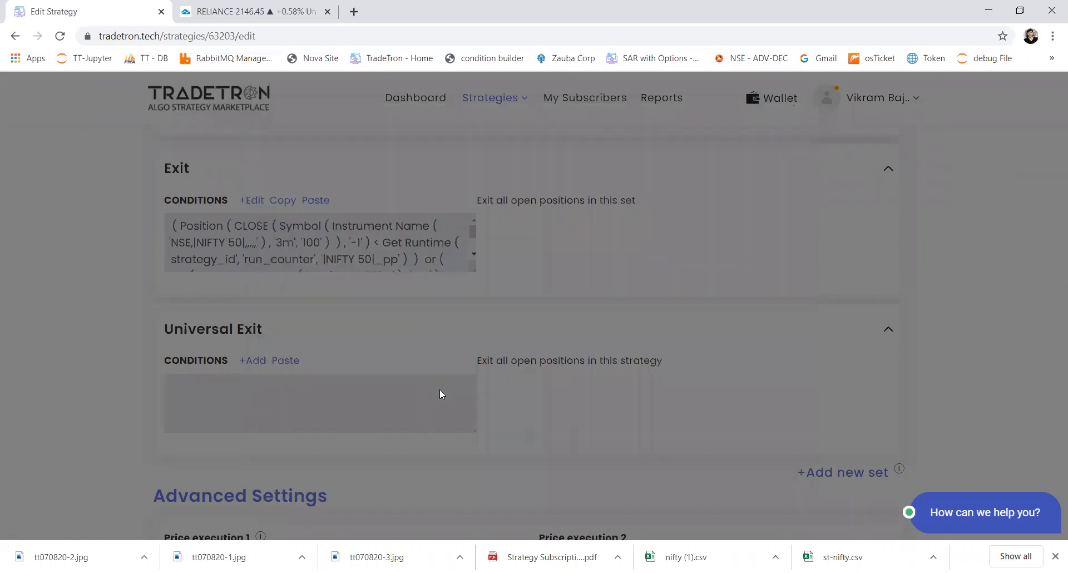
# - Review the entry, exit and universal exit conditions of Set 1
pyautogui.scroll(3, 478, 286)
pyautogui.scroll(2, 476, 288)
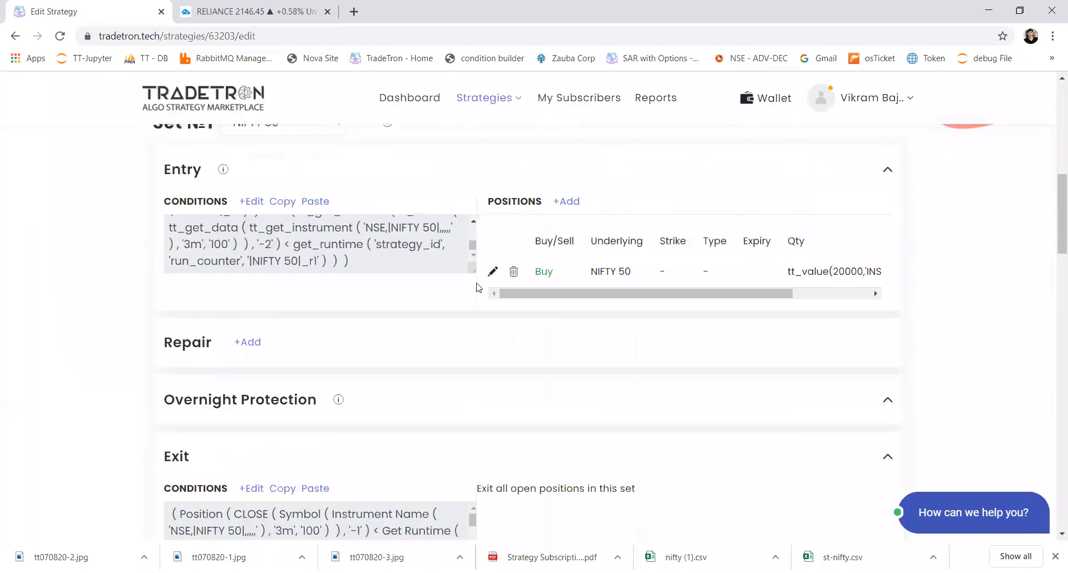
pyautogui.scroll(1, 261, 187)
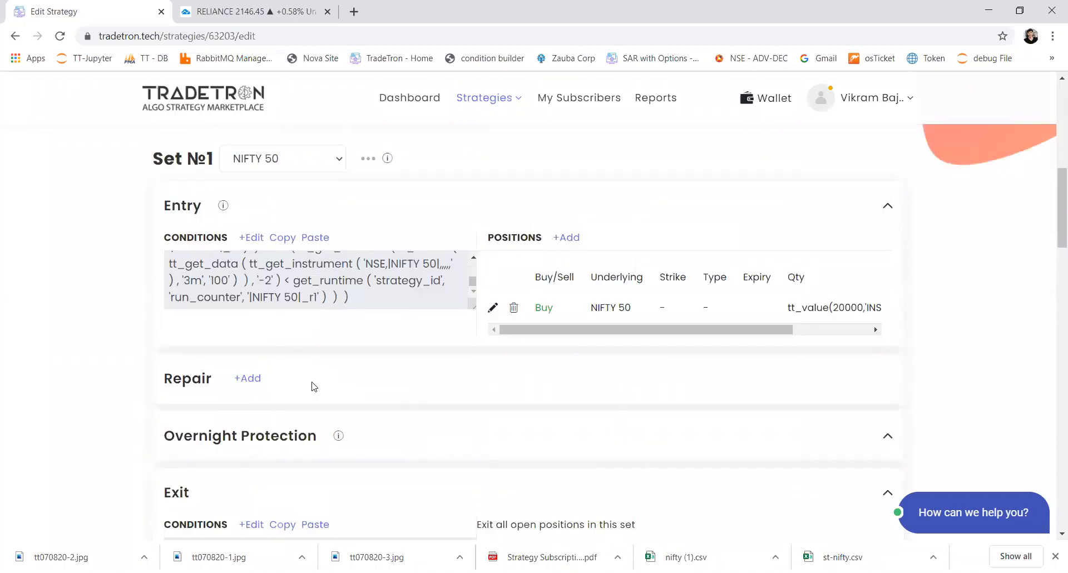
pyautogui.scroll(-3, 313, 386)
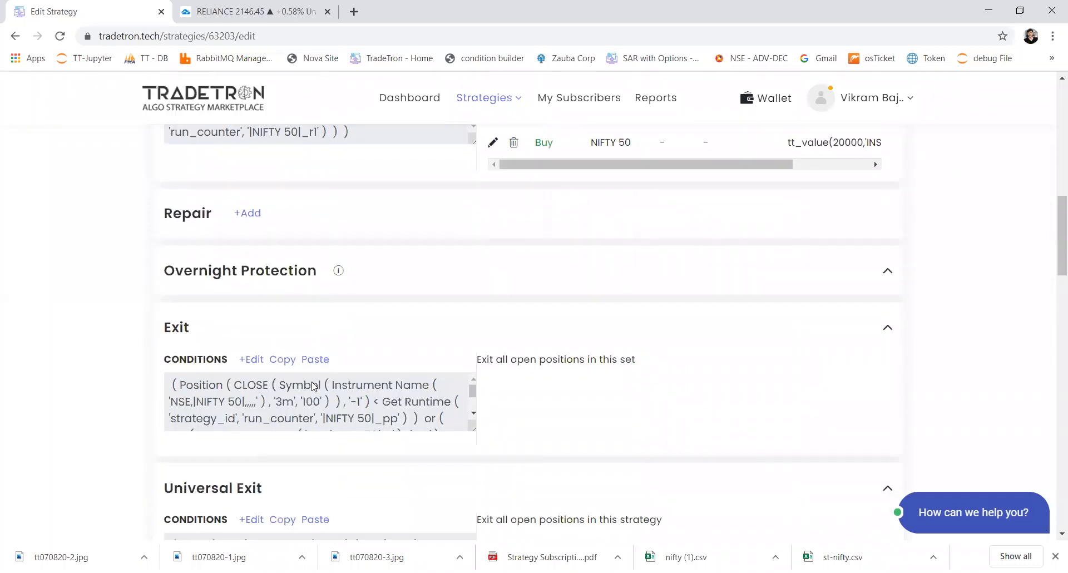
pyautogui.scroll(1, 313, 386)
pyautogui.scroll(-4, 309, 386)
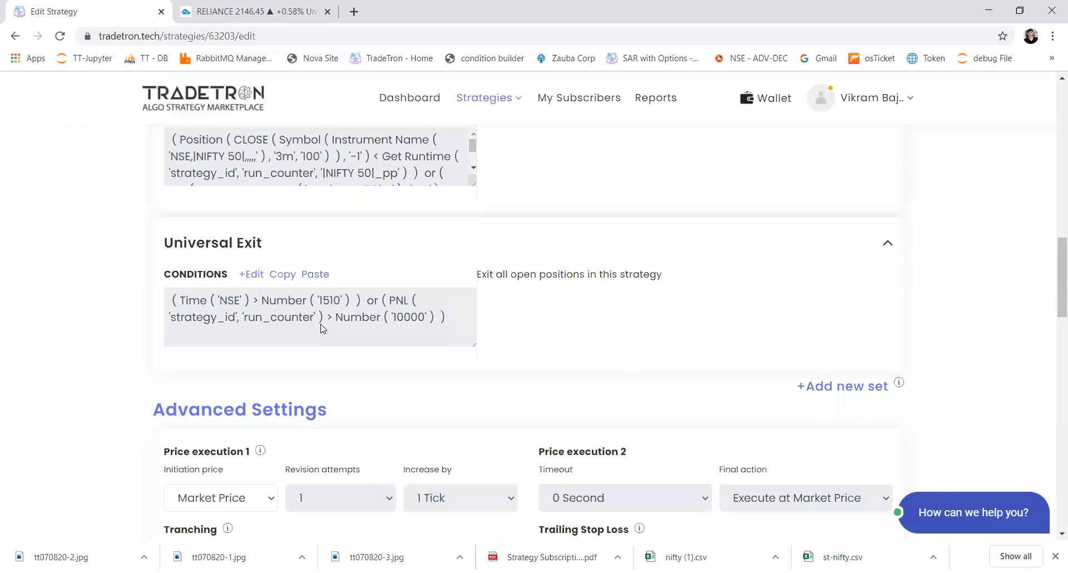
pyautogui.scroll(3, 321, 328)
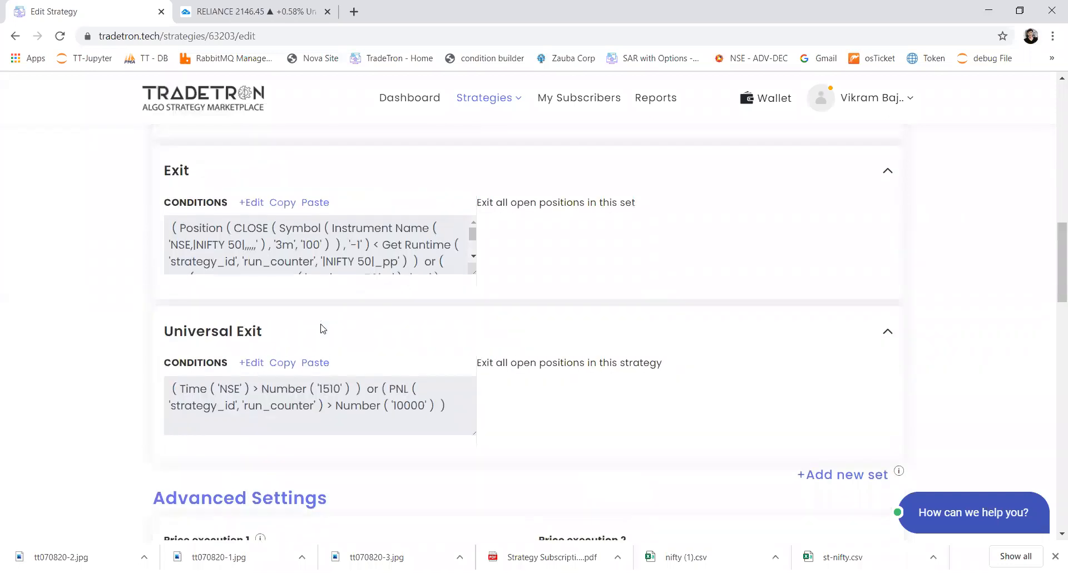
# - Edit the Set 1 entry conditions, adding a condition with the Open positions keyword to the first AND group (_pp crossover)
pyautogui.scroll(4, 320, 328)
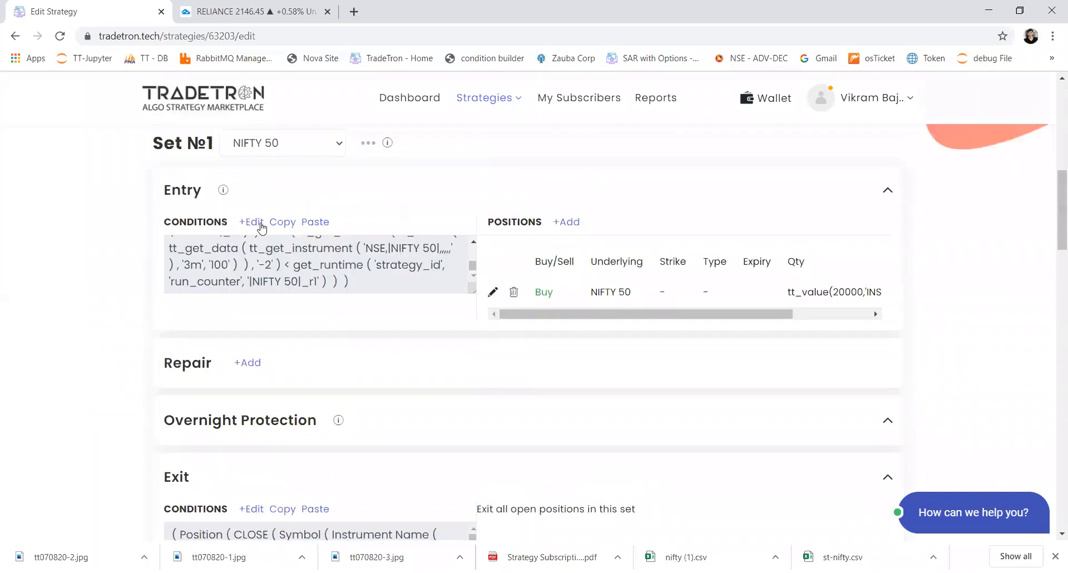
pyautogui.click(252, 221)
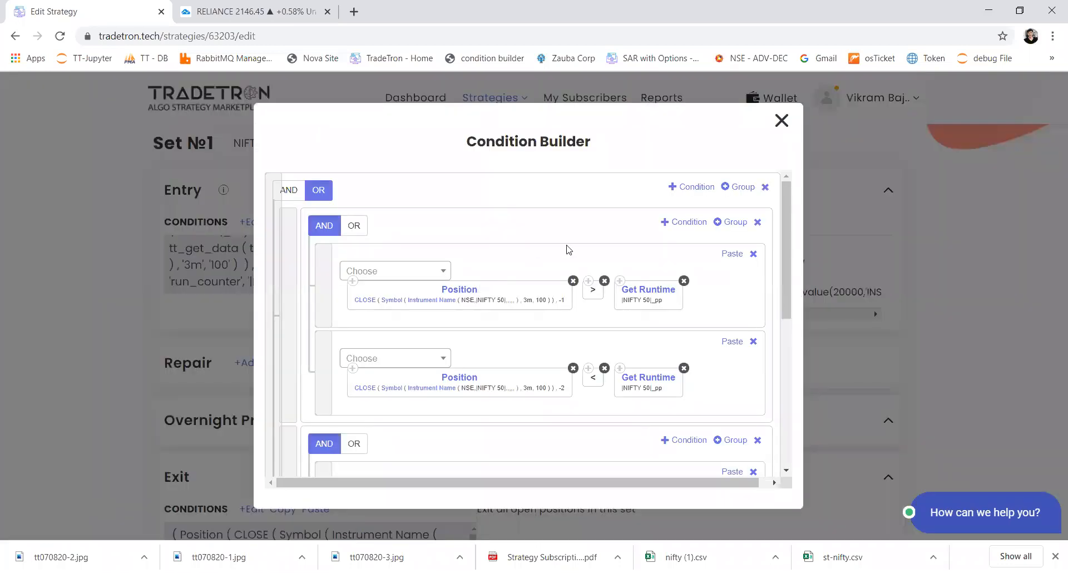
pyautogui.click(670, 223)
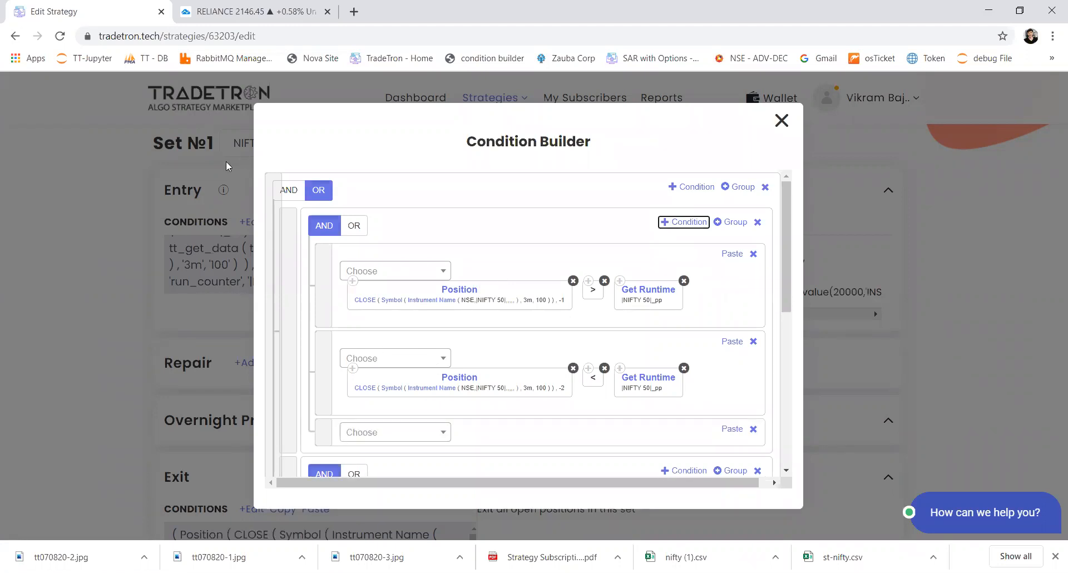
pyautogui.click(374, 433)
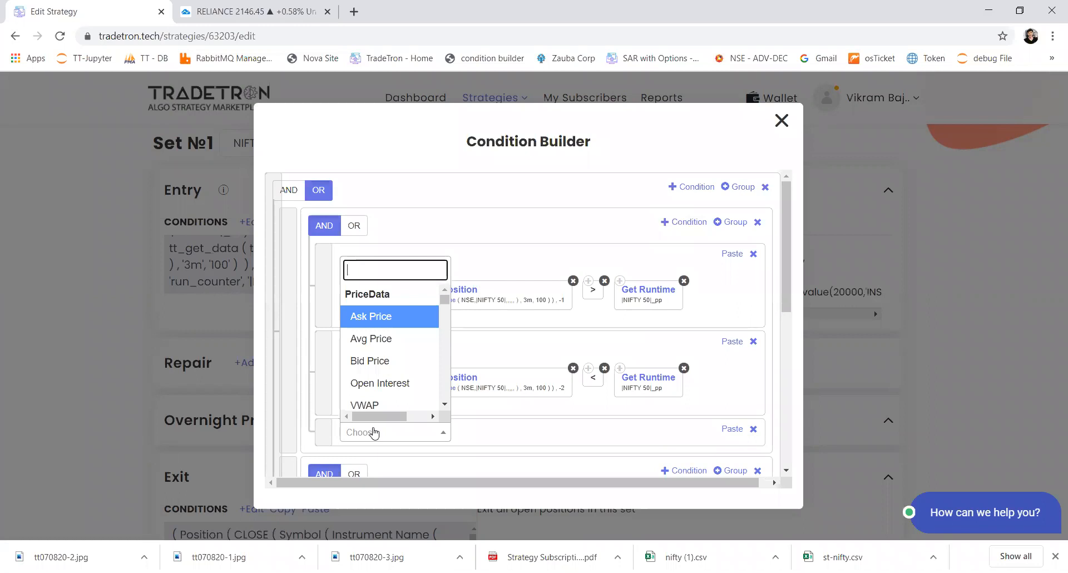
pyautogui.write('op')
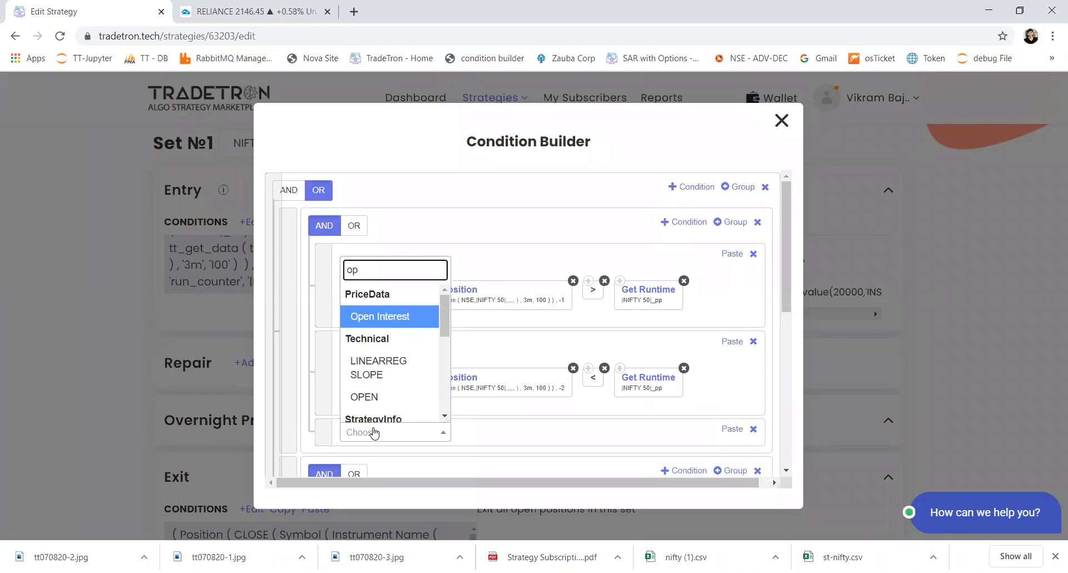
pyautogui.write('en')
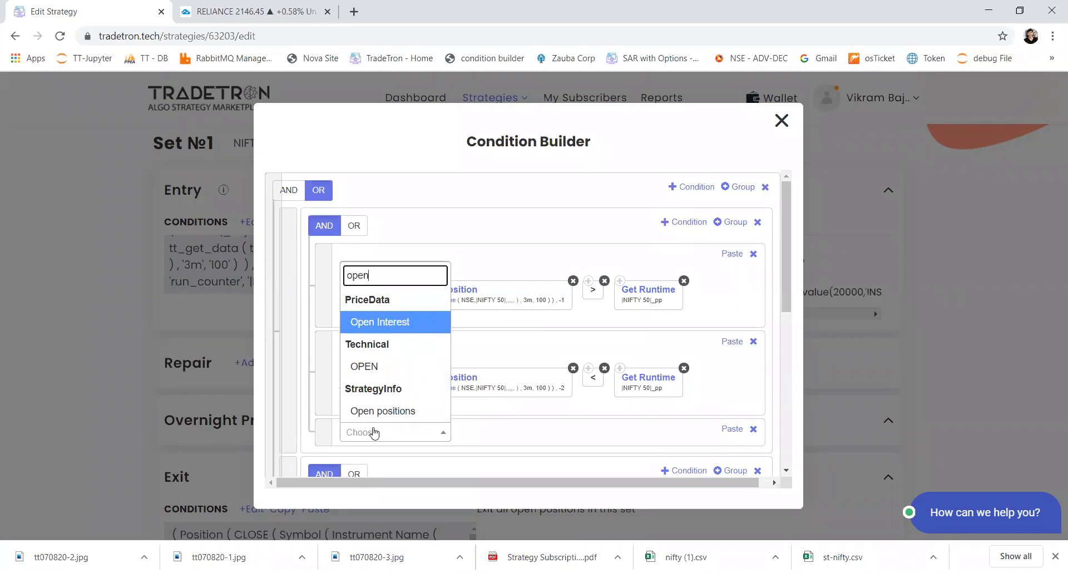
pyautogui.press('Down')
pyautogui.press('Down')
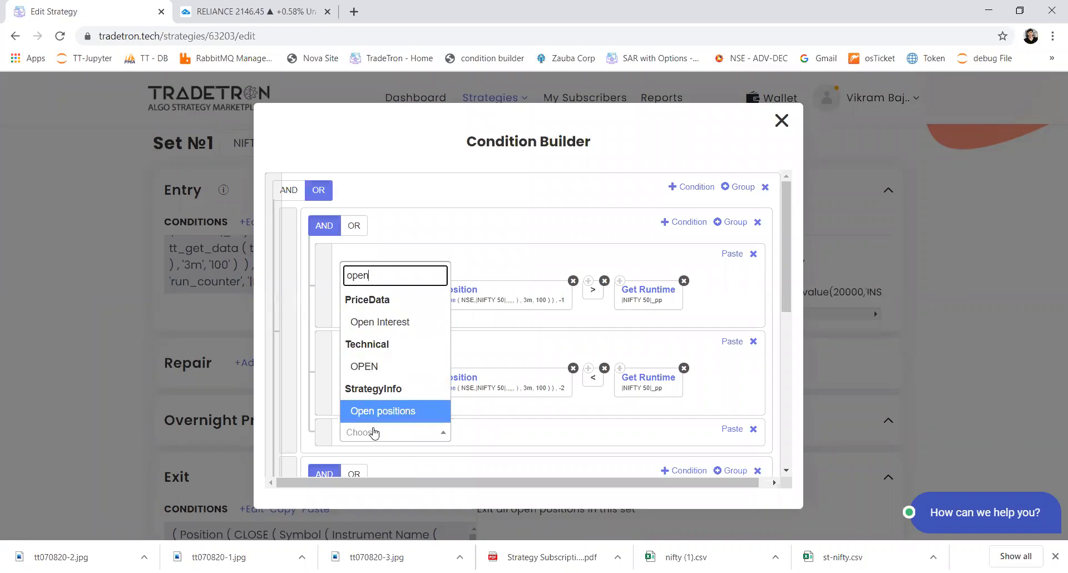
pyautogui.press('Return')
pyautogui.press('Tab')
pyautogui.press('Return')
# - Complete the Open positions condition with the < operator and the Number 15
pyautogui.click(374, 433)
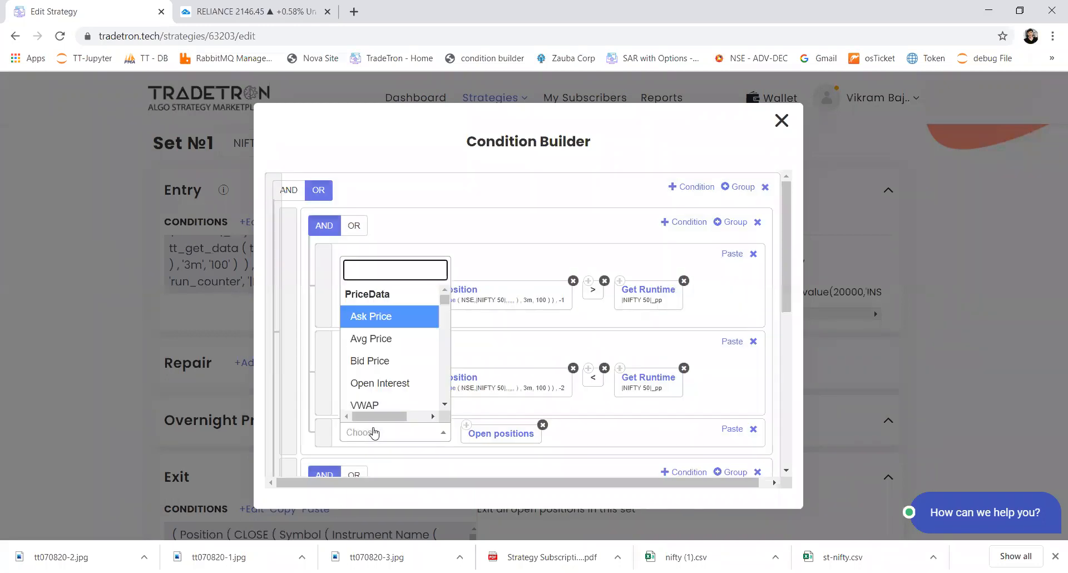
pyautogui.write('<')
pyautogui.press('Return')
pyautogui.click(374, 432)
pyautogui.write('numb')
pyautogui.press('Return')
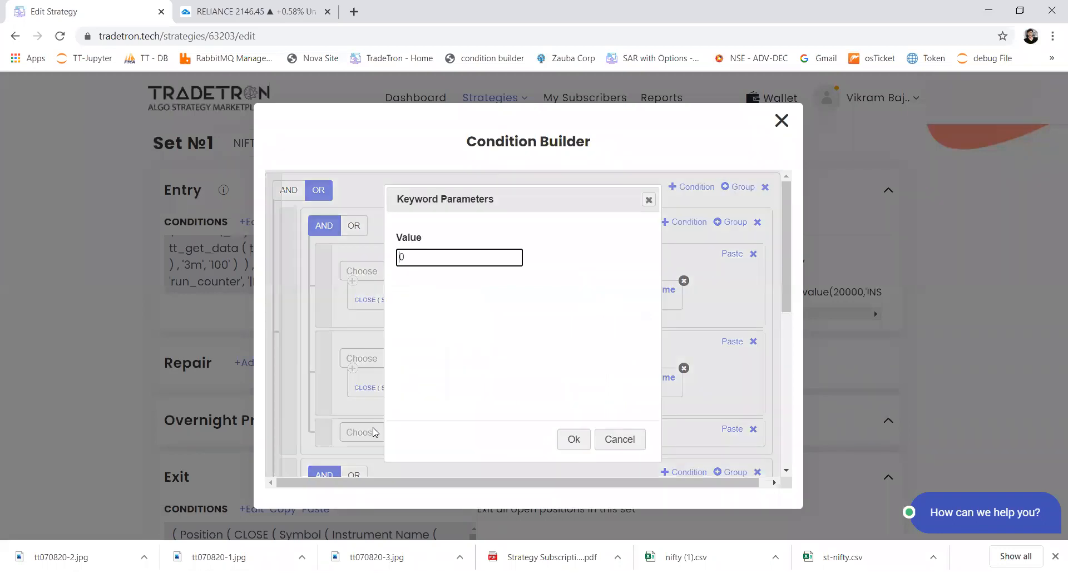
pyautogui.write('15')
pyautogui.press('Return')
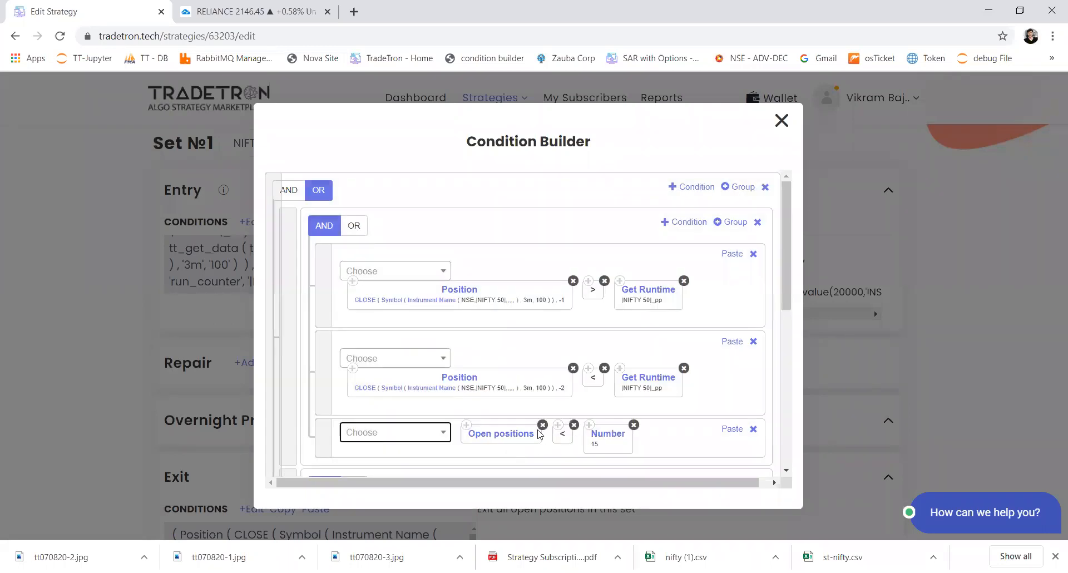
# - Add a condition to the second AND group (_r1 crossover), copy the Open positions < Number 15 blocks into it, and submit the entry conditions
pyautogui.scroll(-3, 531, 435)
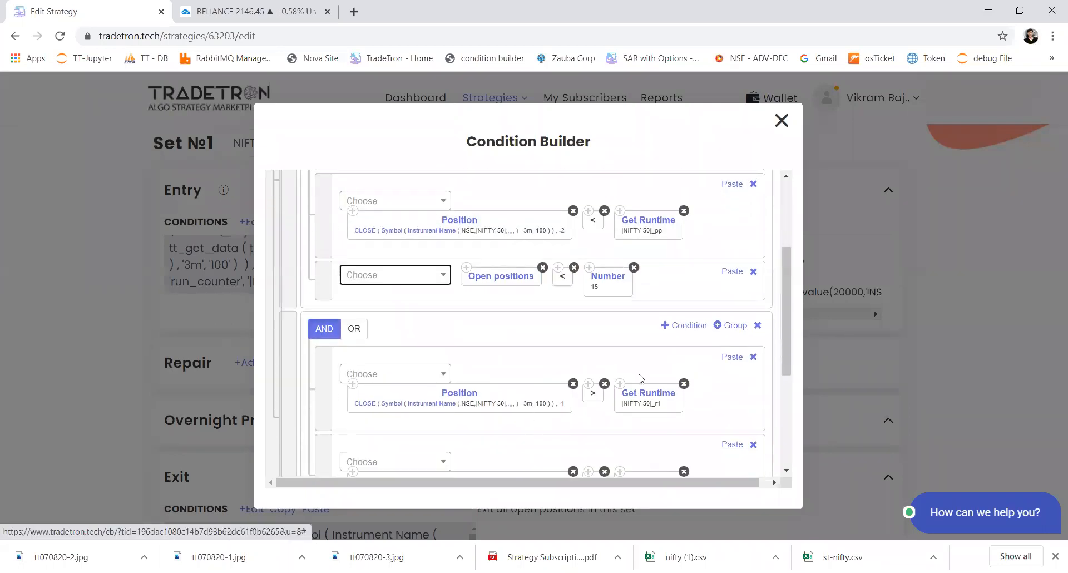
pyautogui.click(688, 325)
pyautogui.scroll(-3, 503, 375)
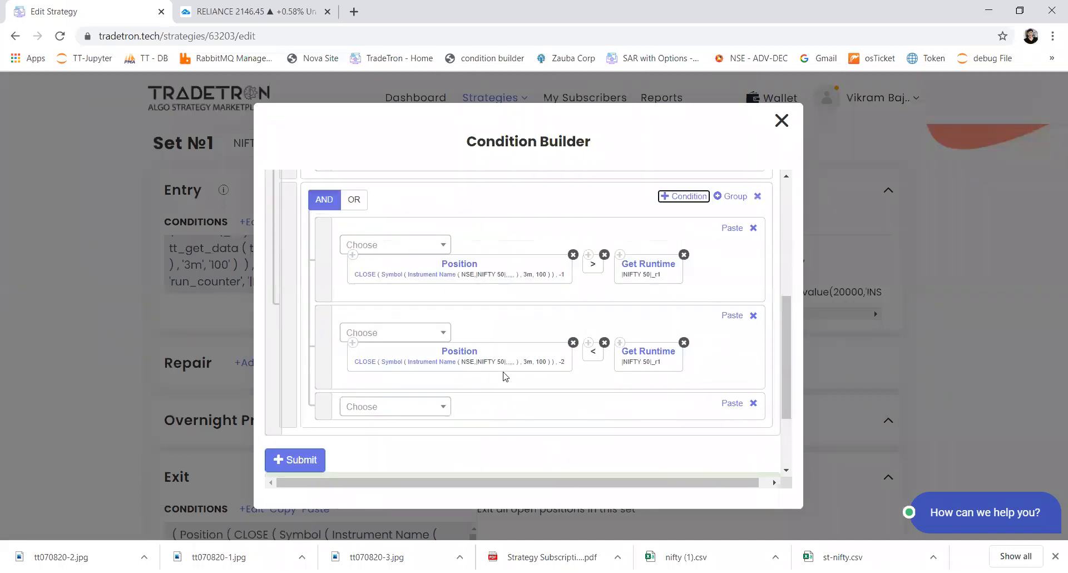
pyautogui.scroll(1, 505, 376)
pyautogui.click(466, 175)
pyautogui.click(729, 437)
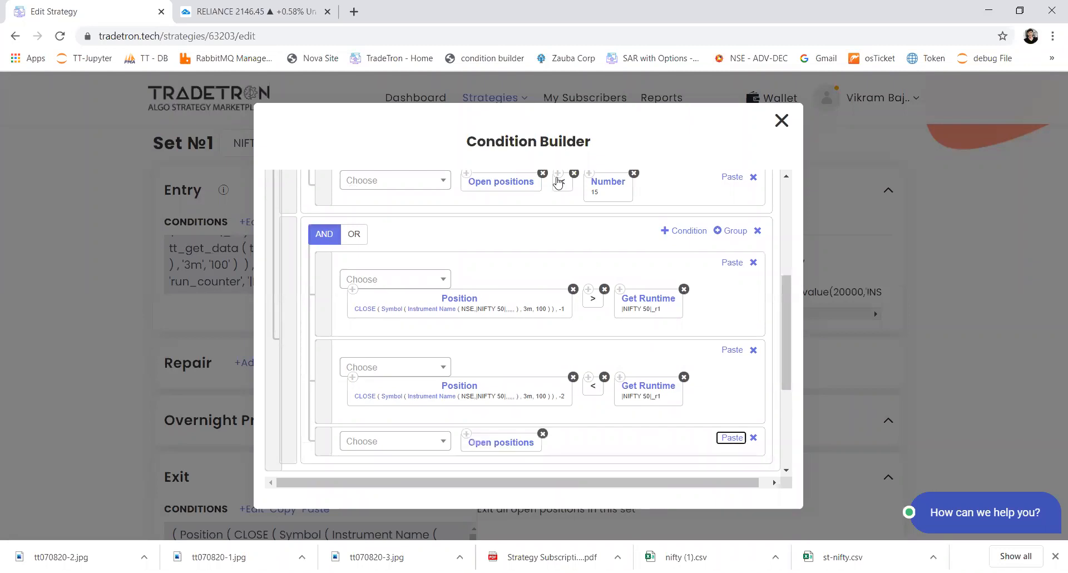
pyautogui.click(730, 437)
pyautogui.click(589, 173)
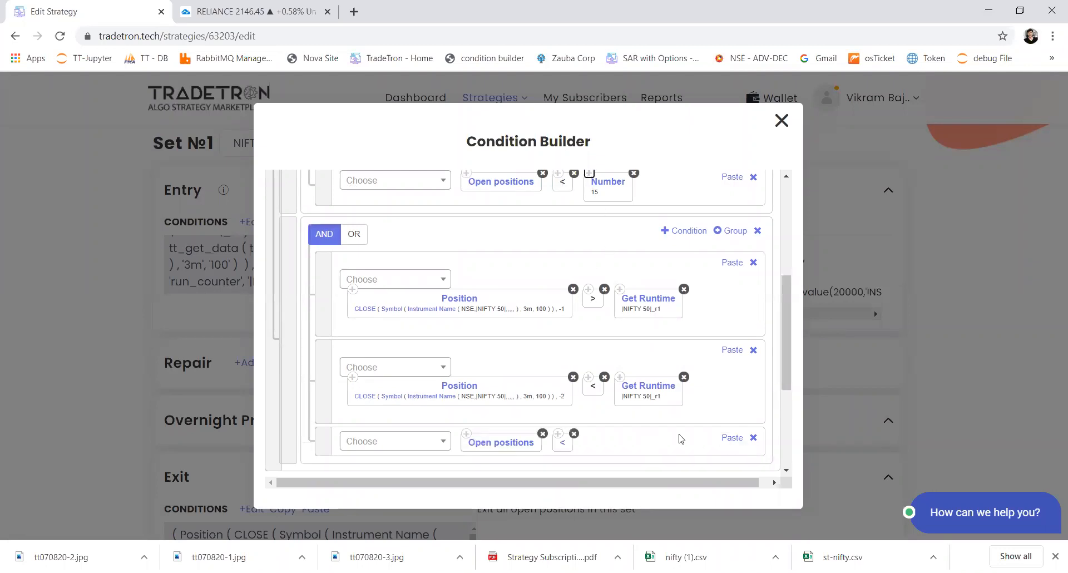
pyautogui.click(732, 439)
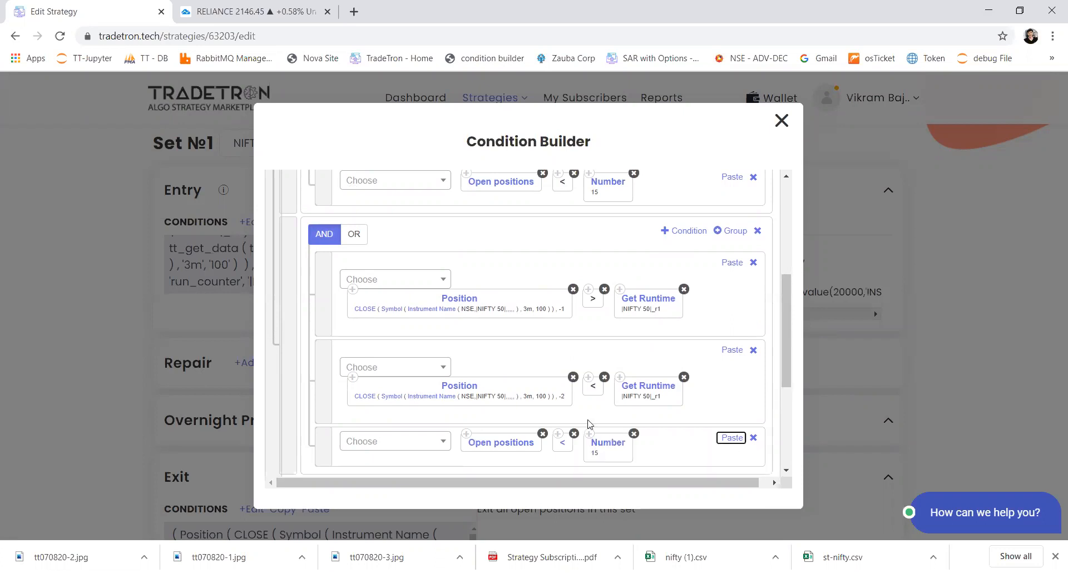
pyautogui.scroll(-3, 590, 424)
pyautogui.click(276, 293)
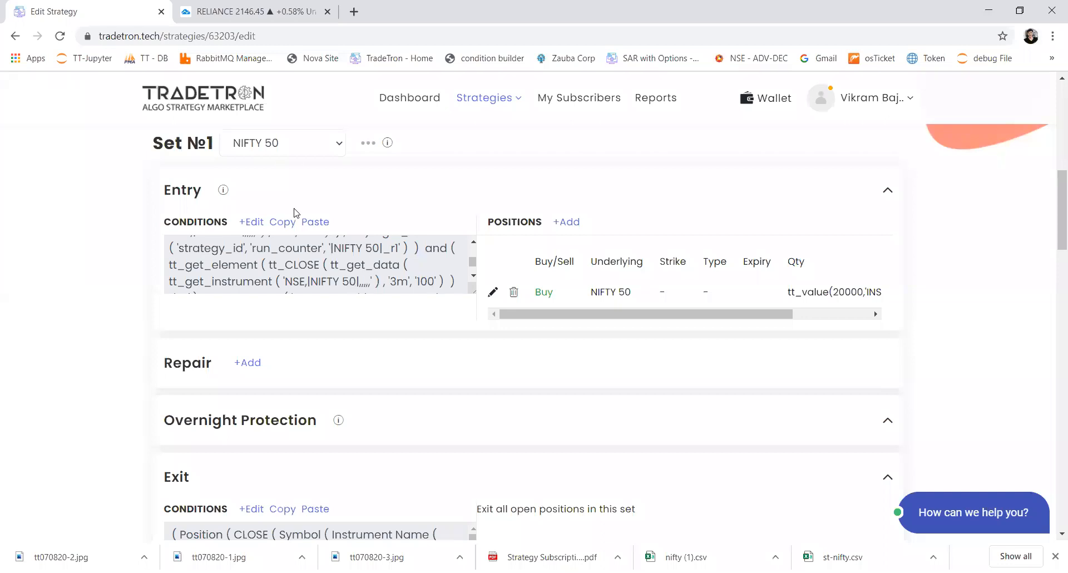
# - Review the Universal Exit conditions and the Advanced Settings section below them
pyautogui.scroll(-5, 298, 303)
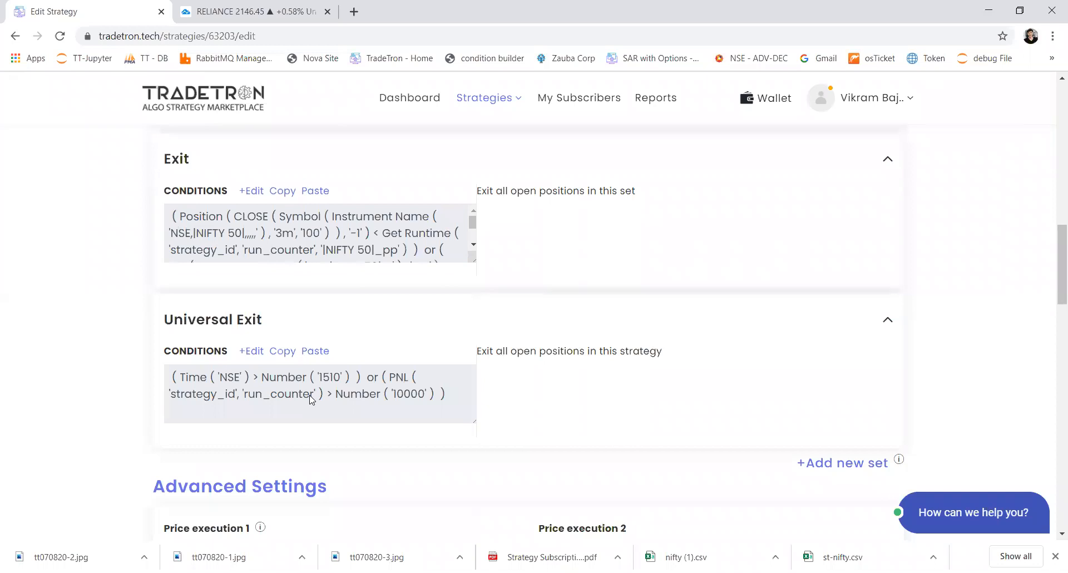
pyautogui.scroll(-3, 311, 399)
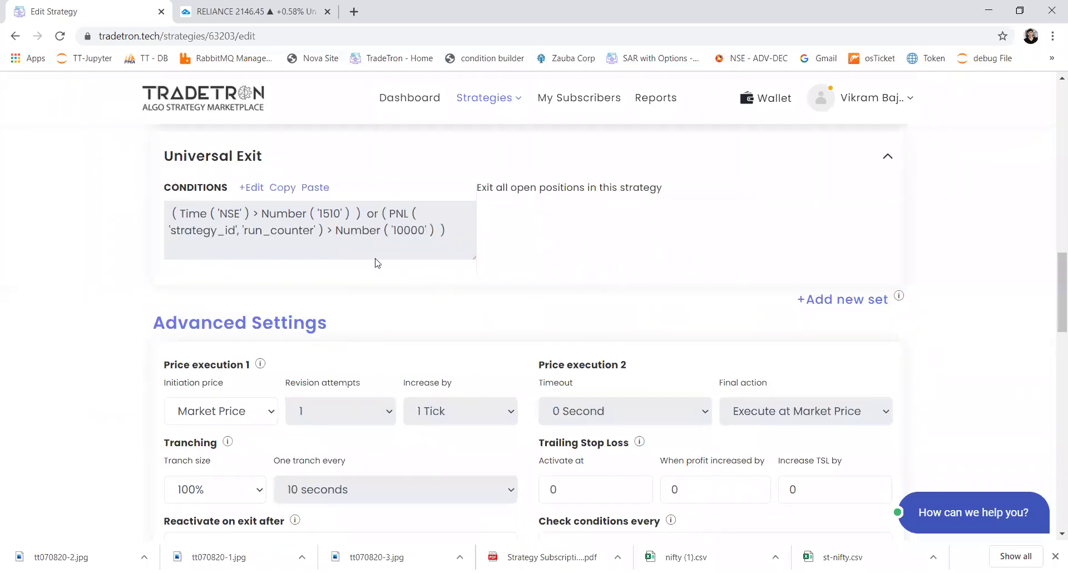
# - Set the initiation price for Price execution 1 to LTP in the Advanced Settings
pyautogui.scroll(1, 377, 263)
pyautogui.scroll(-3, 377, 263)
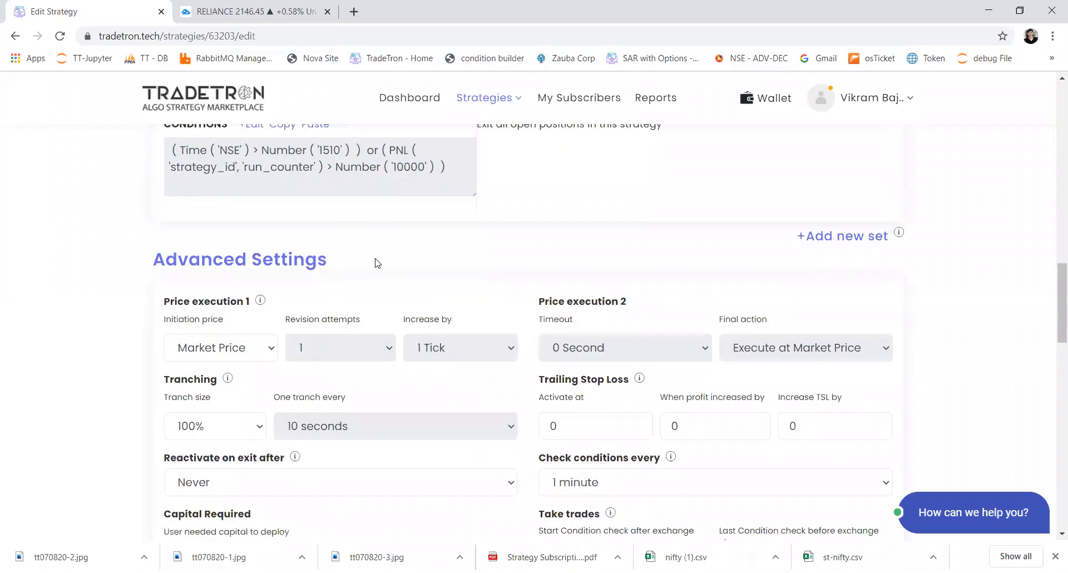
pyautogui.scroll(-1, 371, 259)
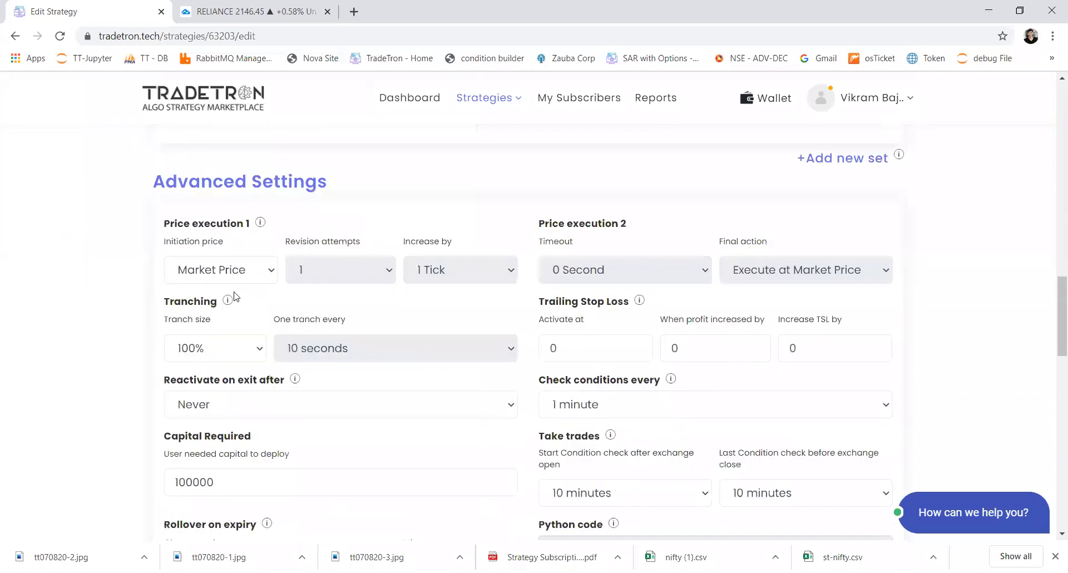
pyautogui.click(269, 271)
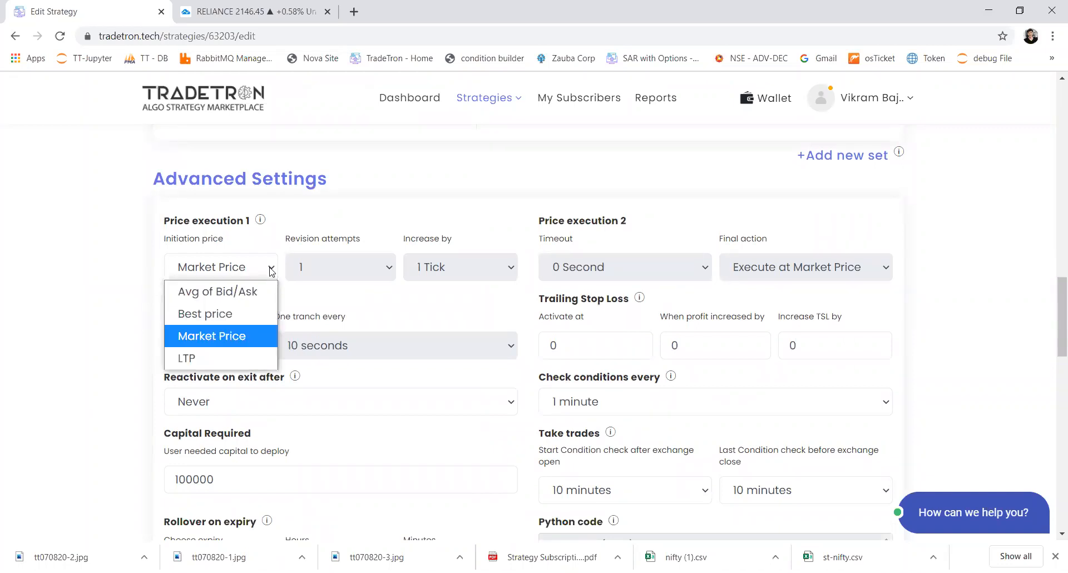
pyautogui.click(225, 337)
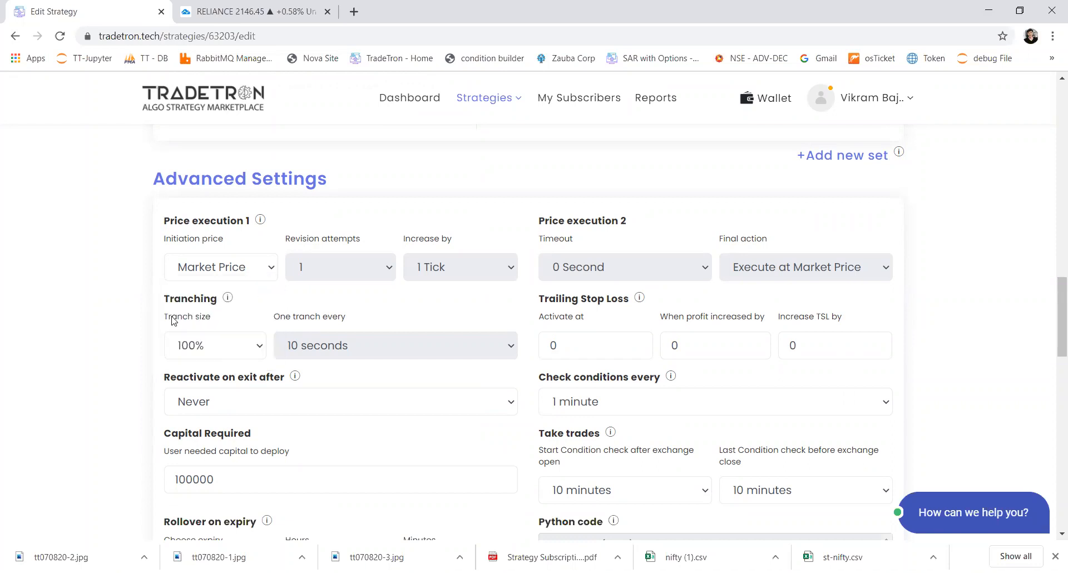
pyautogui.click(222, 276)
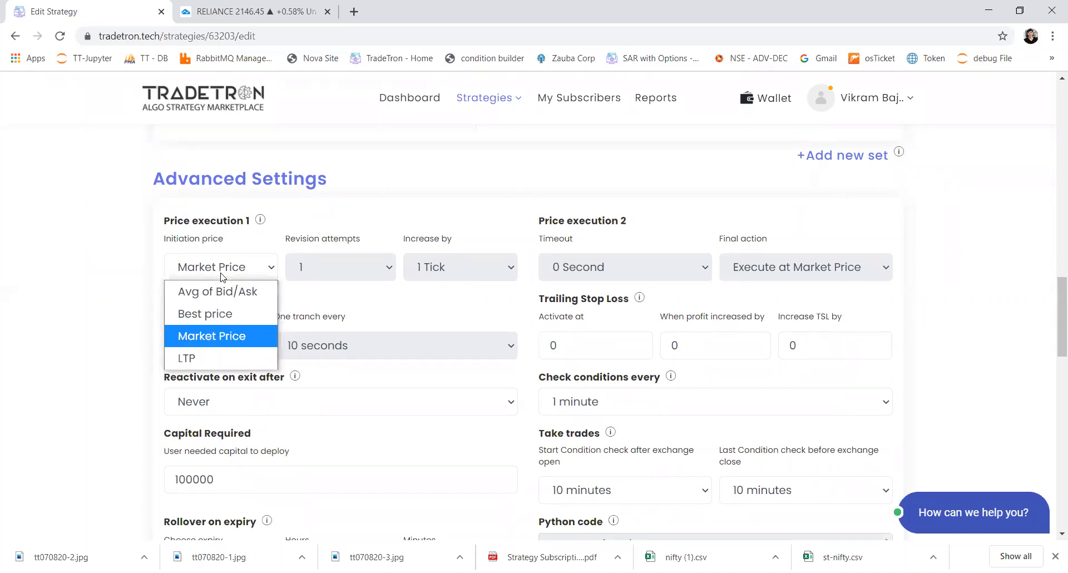
pyautogui.click(210, 357)
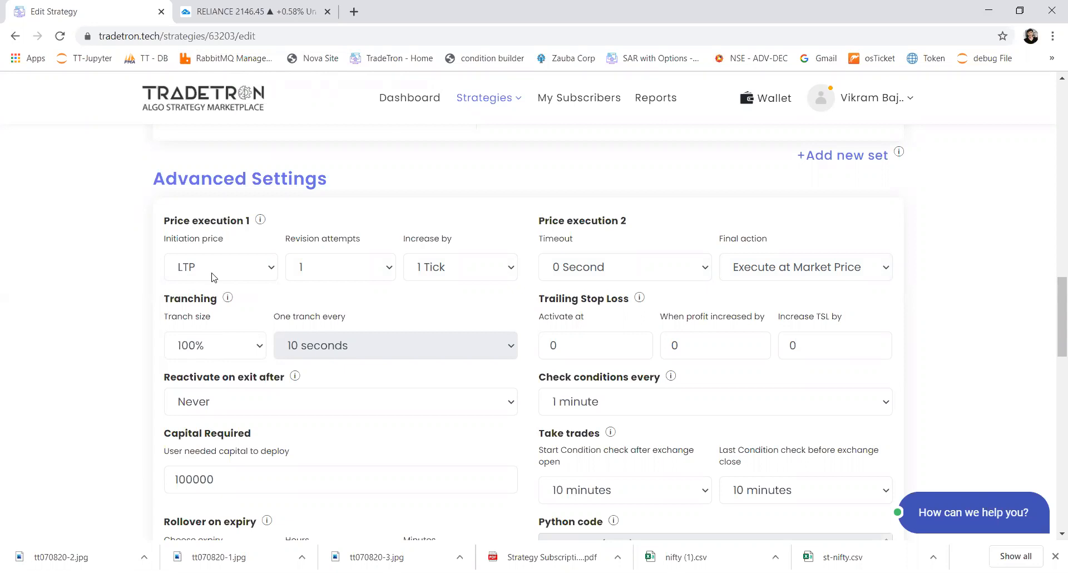
pyautogui.click(211, 275)
pyautogui.click(205, 363)
# - Set the price execution timeout to 6 Seconds, the increase to 4 Ticks and the revision attempts to 4
pyautogui.click(651, 262)
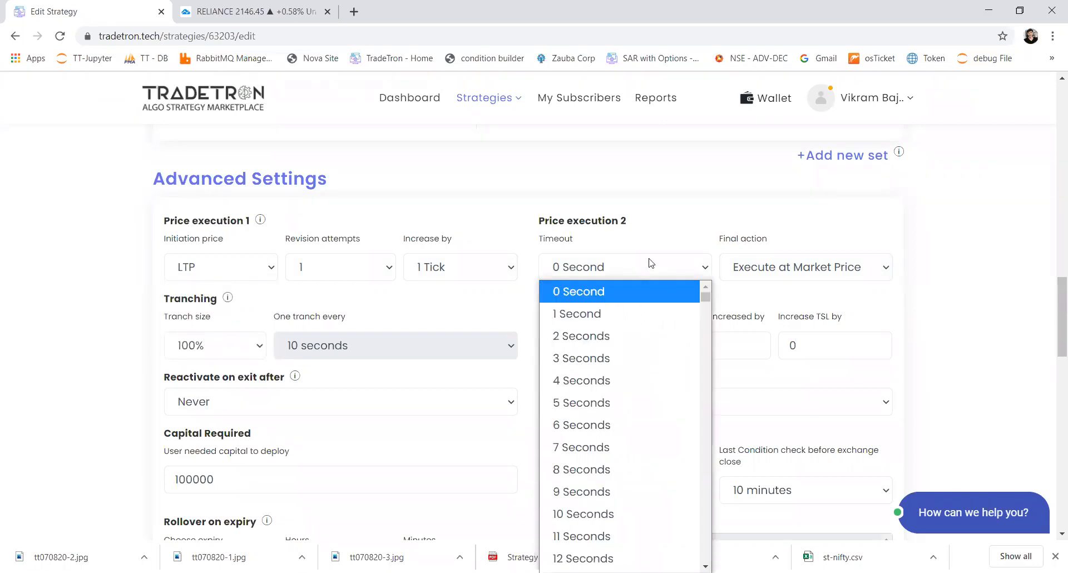
pyautogui.click(587, 426)
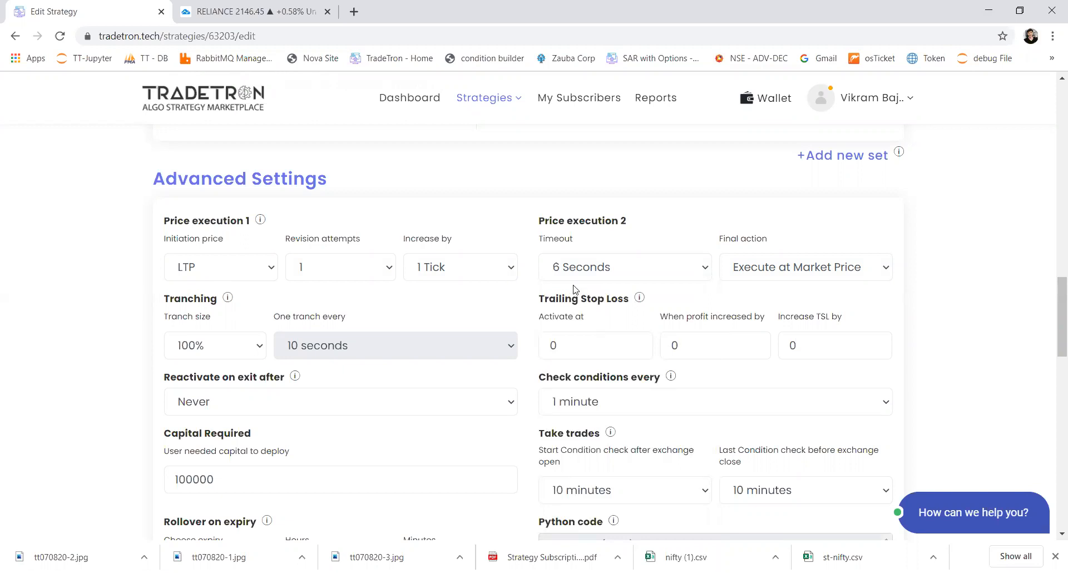
pyautogui.click(509, 272)
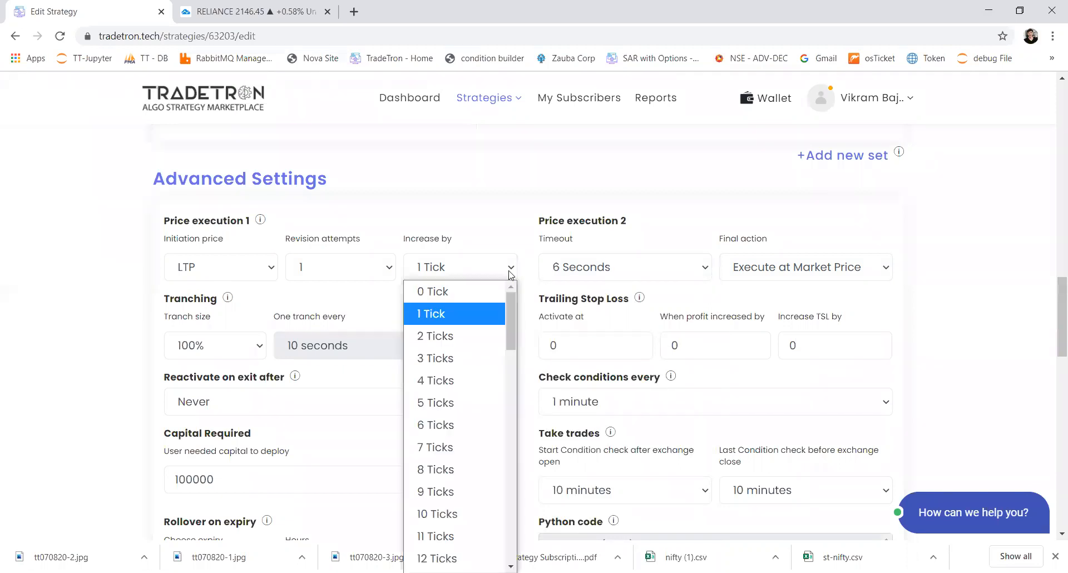
pyautogui.click(451, 384)
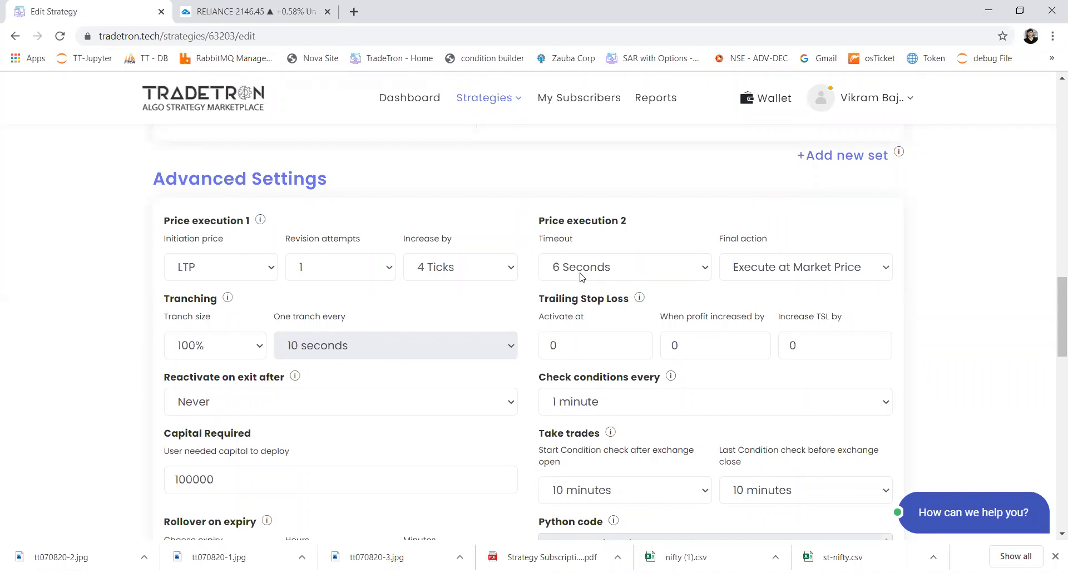
pyautogui.click(373, 278)
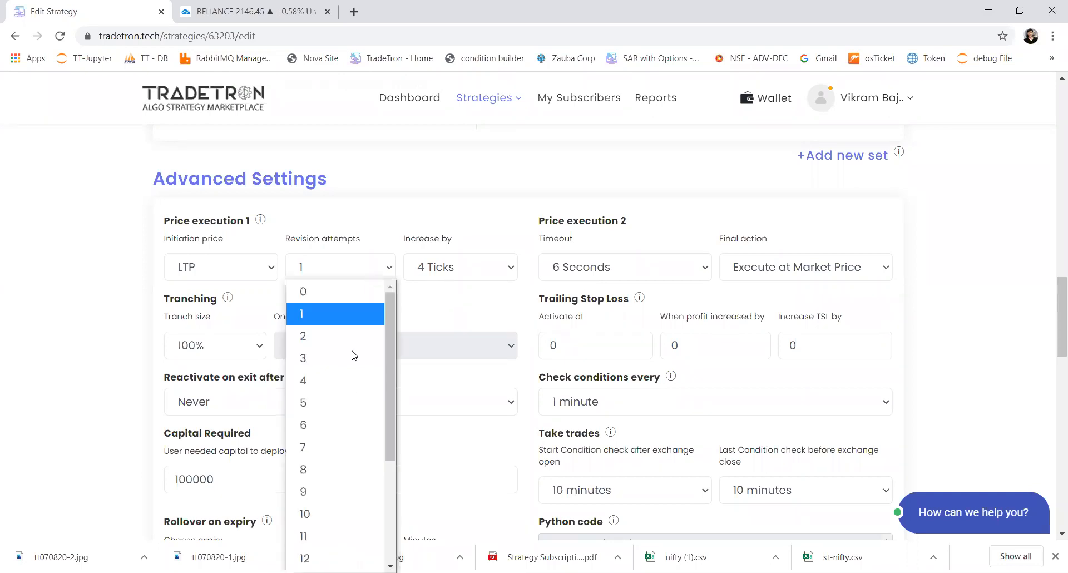
pyautogui.click(350, 381)
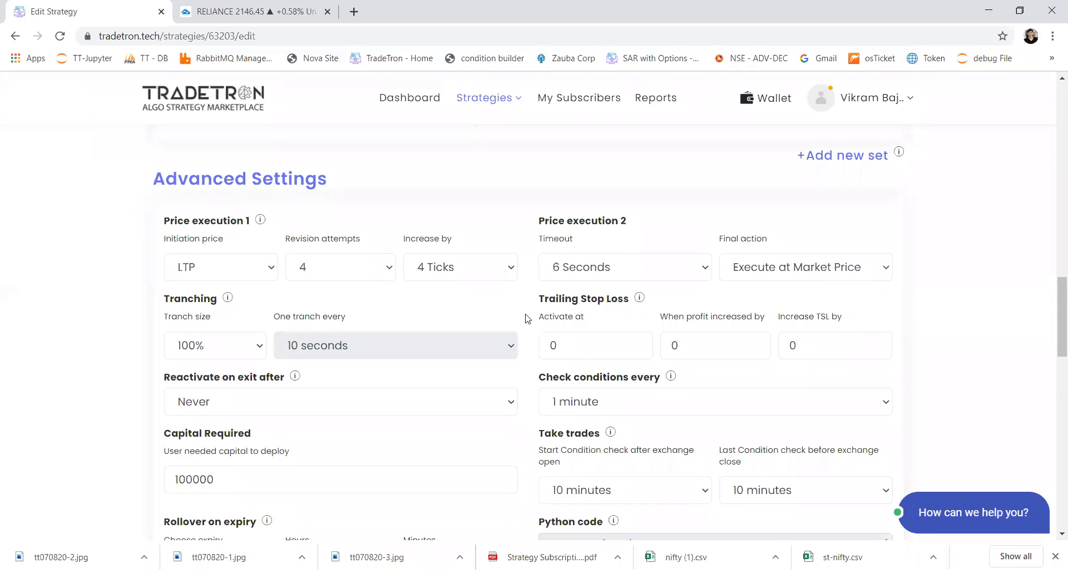
# - Add a second set to the strategy and assign the NIFTY 50 list to it
pyautogui.scroll(-3, 526, 318)
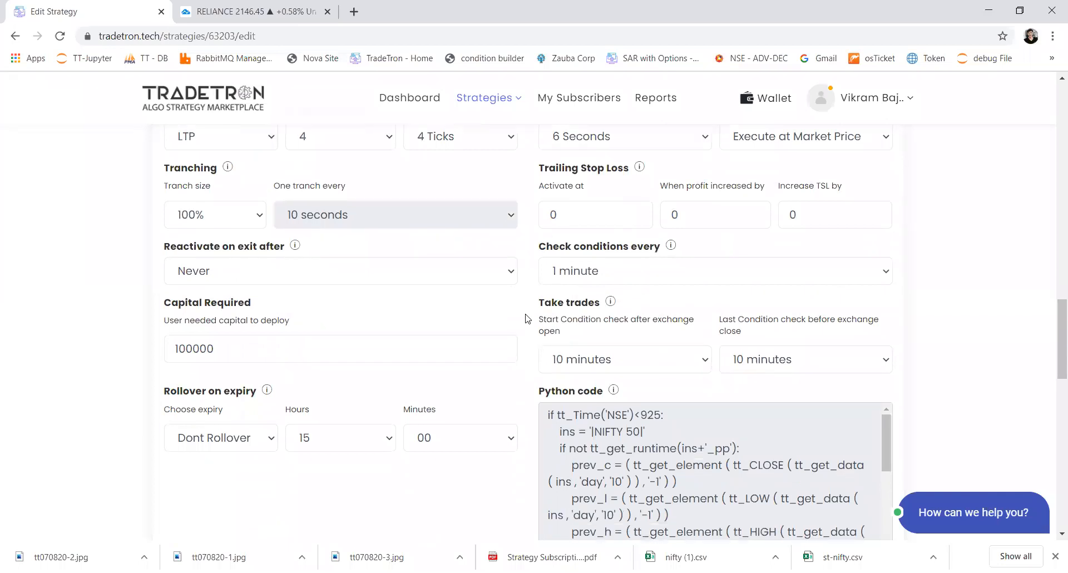
pyautogui.scroll(-1, 527, 318)
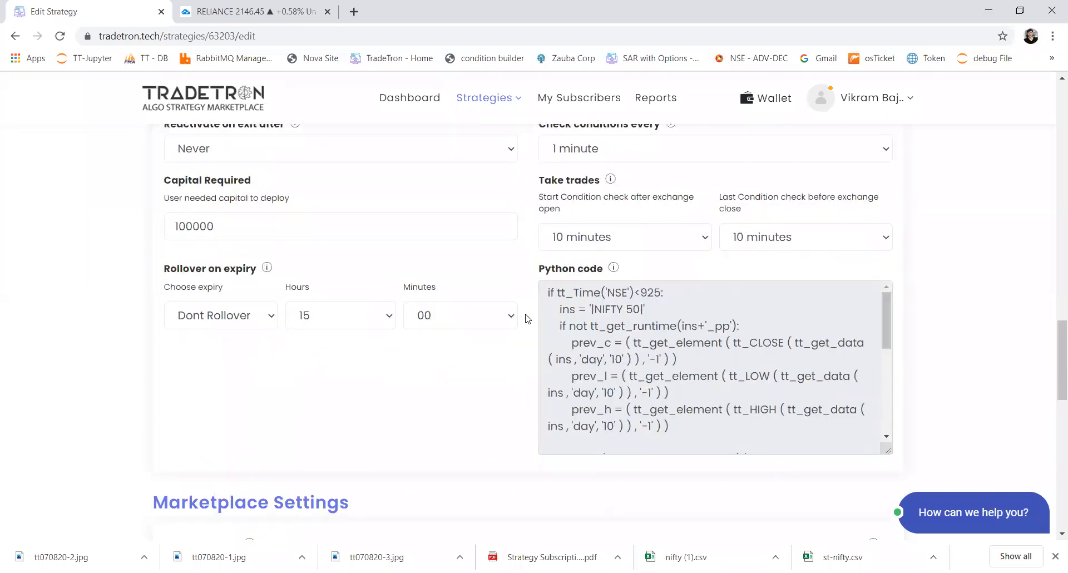
pyautogui.scroll(10, 525, 318)
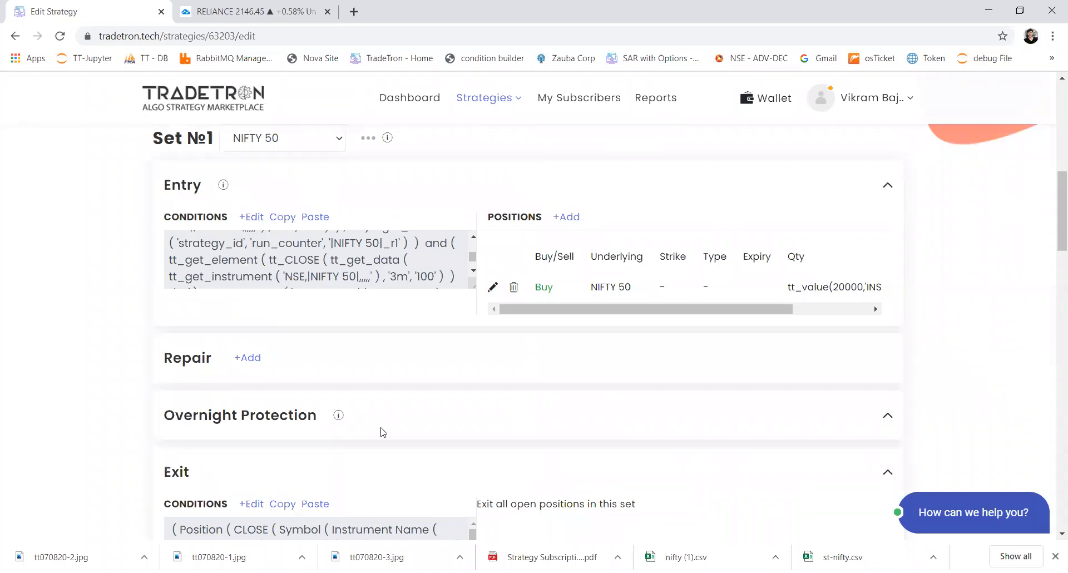
pyautogui.scroll(-1, 382, 430)
pyautogui.scroll(-2, 381, 431)
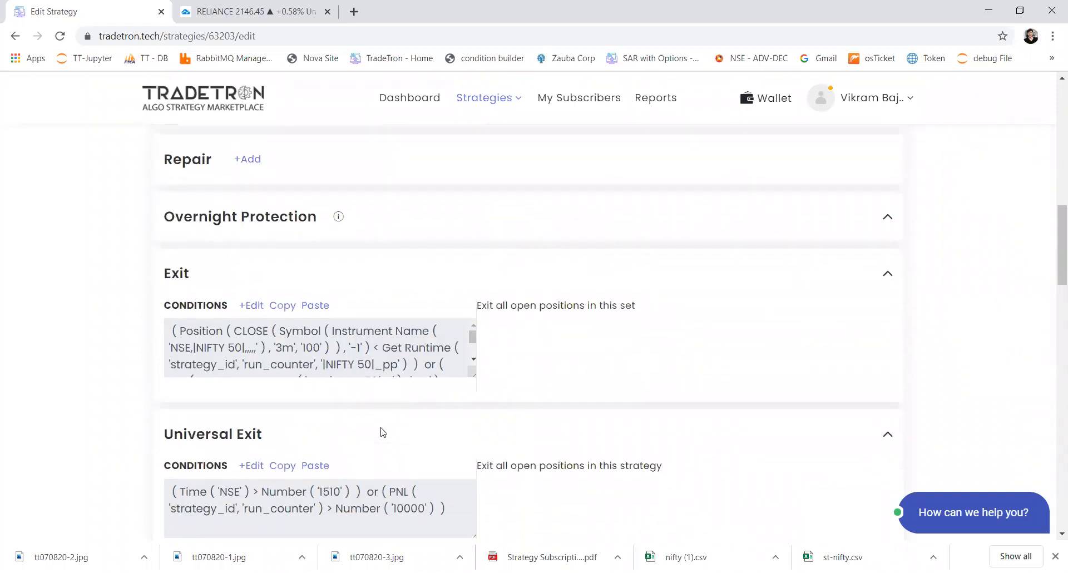
pyautogui.scroll(-1, 382, 432)
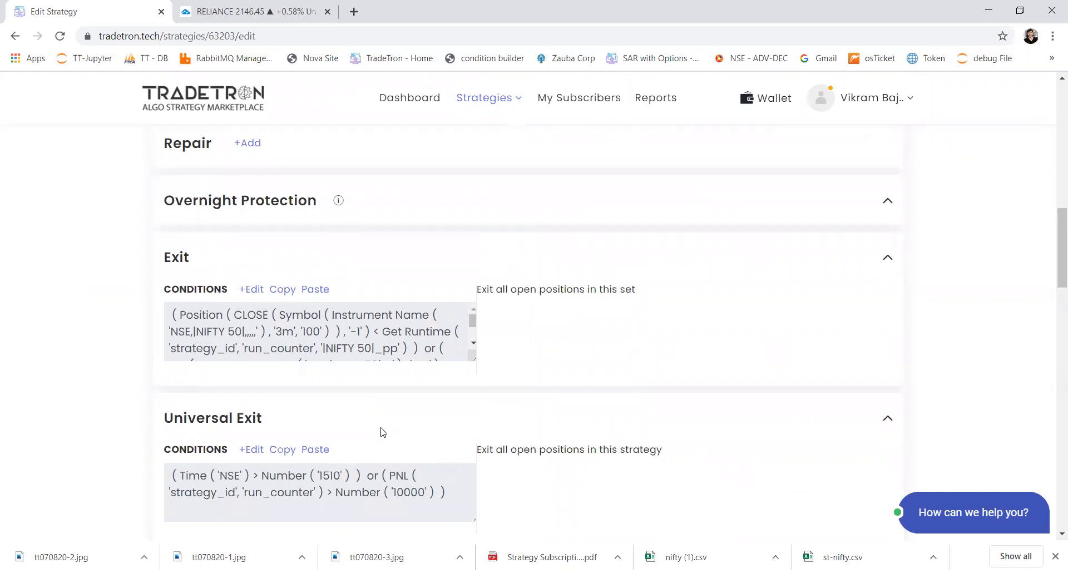
pyautogui.scroll(-3, 381, 431)
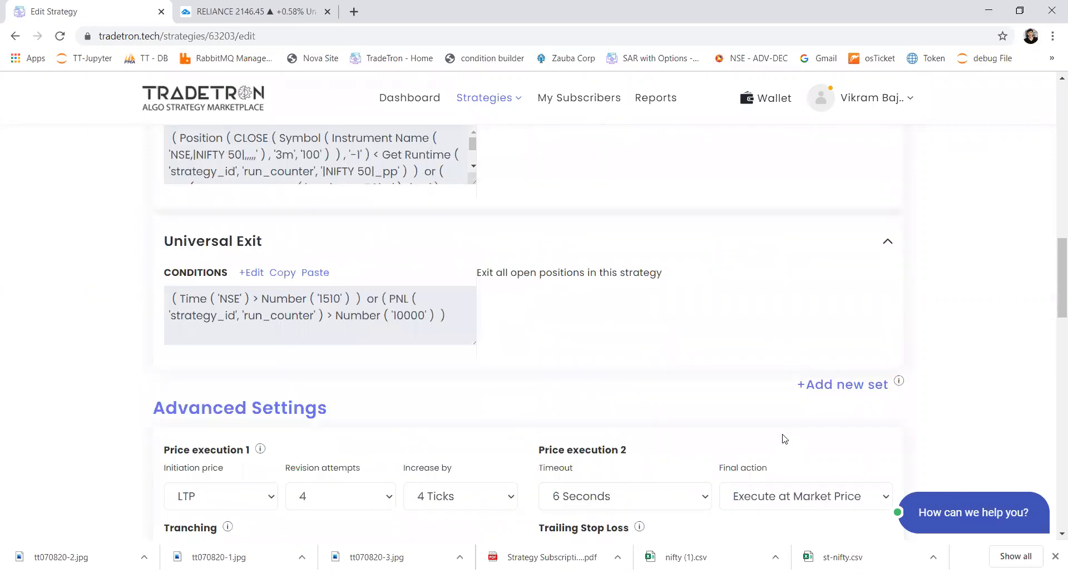
pyautogui.click(838, 390)
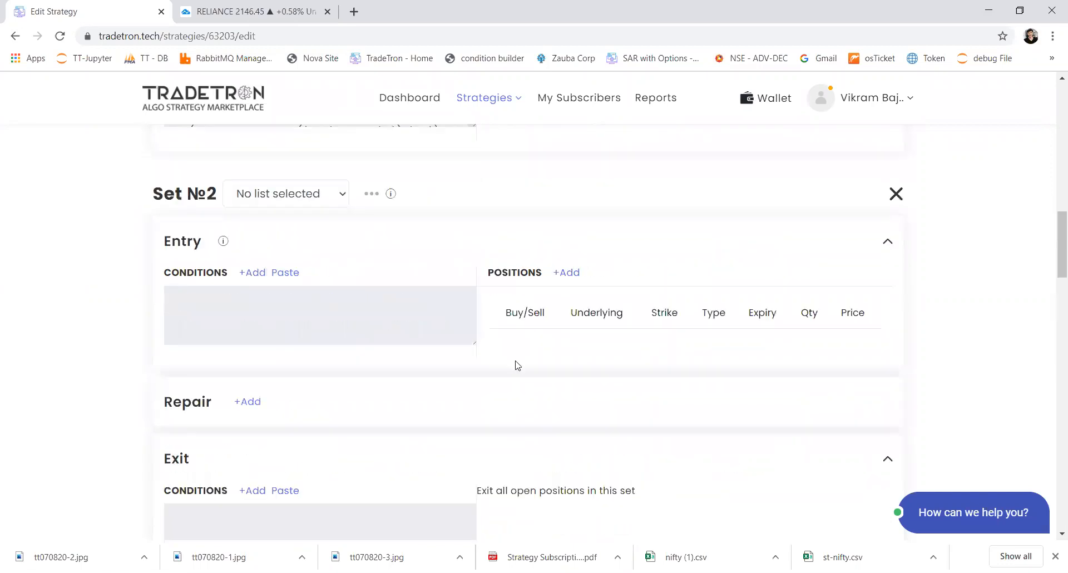
pyautogui.click(566, 272)
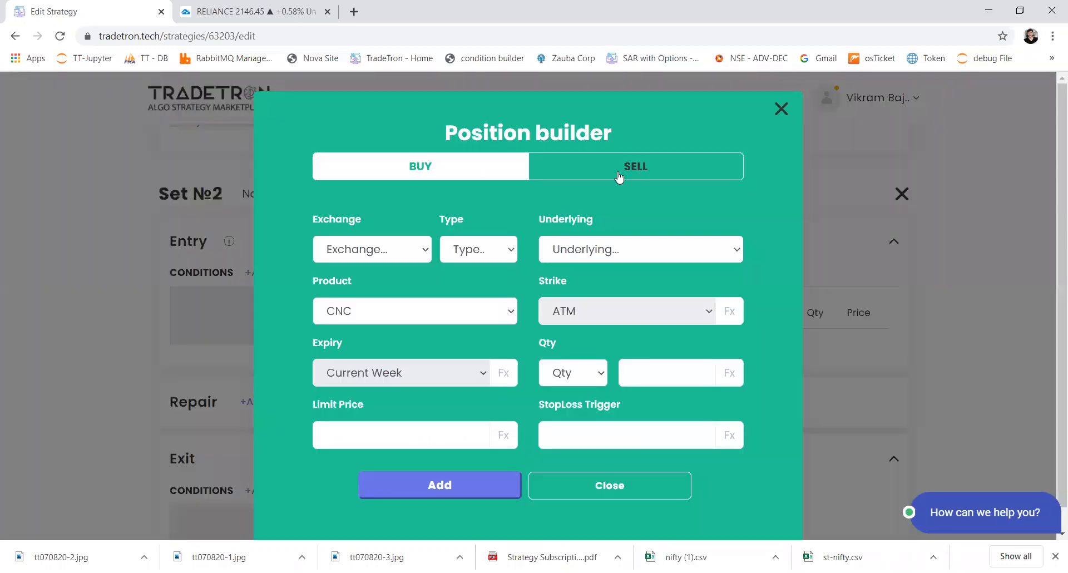
pyautogui.click(779, 109)
pyautogui.click(286, 194)
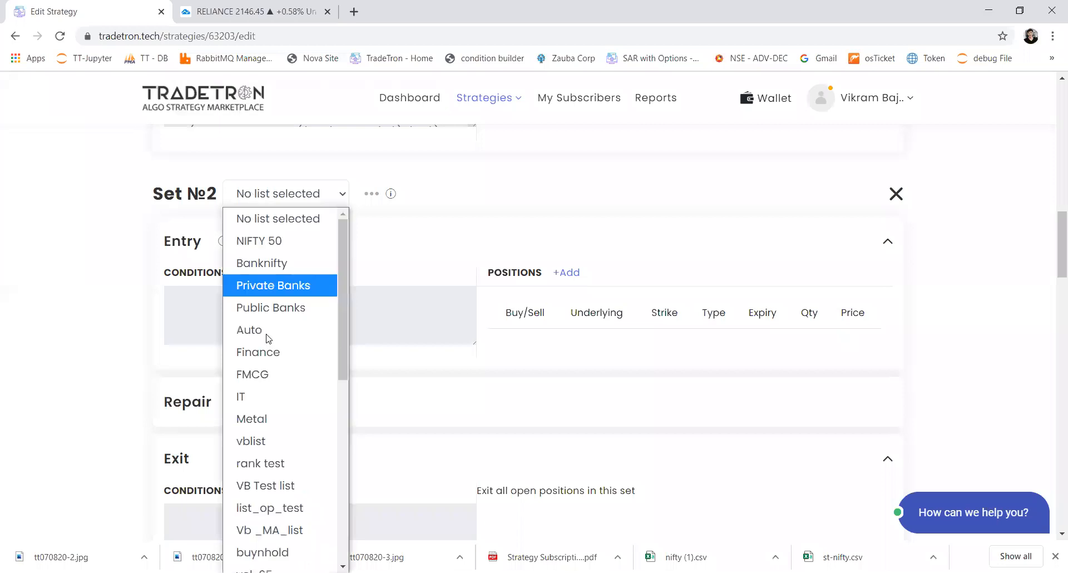
pyautogui.click(278, 240)
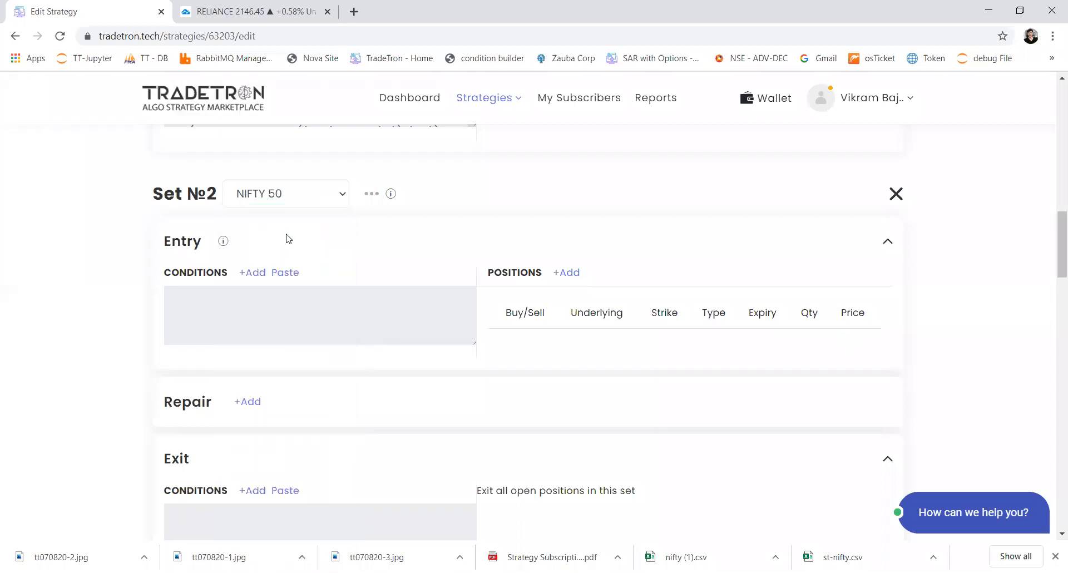
# - Add a Sell position to the Set 2 entry for NIFTY 50 stocks with product MIS and a quantity by Value of 20000
pyautogui.click(573, 273)
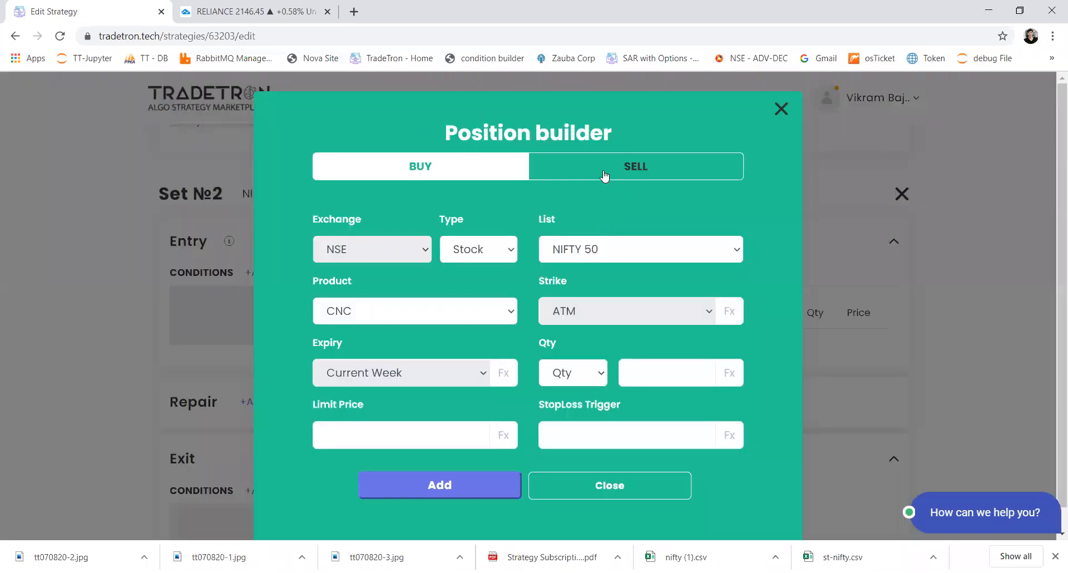
pyautogui.click(635, 166)
pyautogui.click(474, 307)
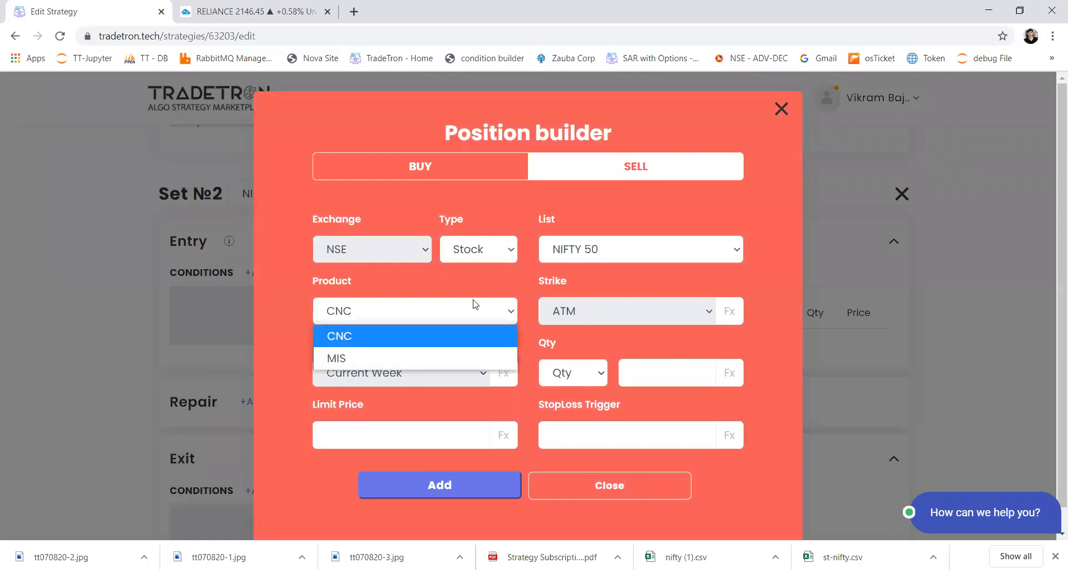
pyautogui.click(452, 356)
pyautogui.click(579, 372)
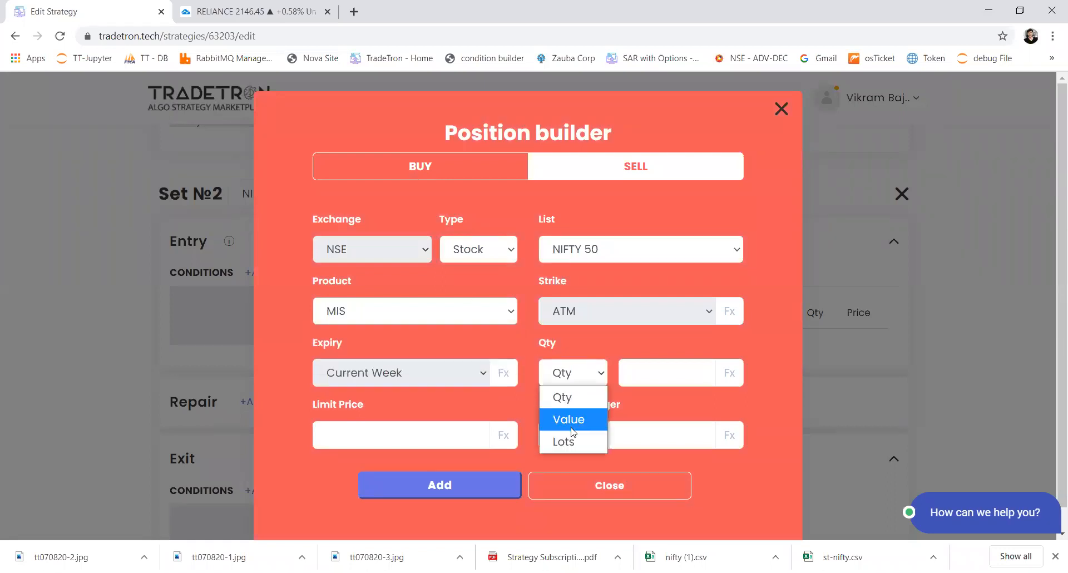
pyautogui.click(573, 432)
pyautogui.click(658, 372)
pyautogui.write('20000')
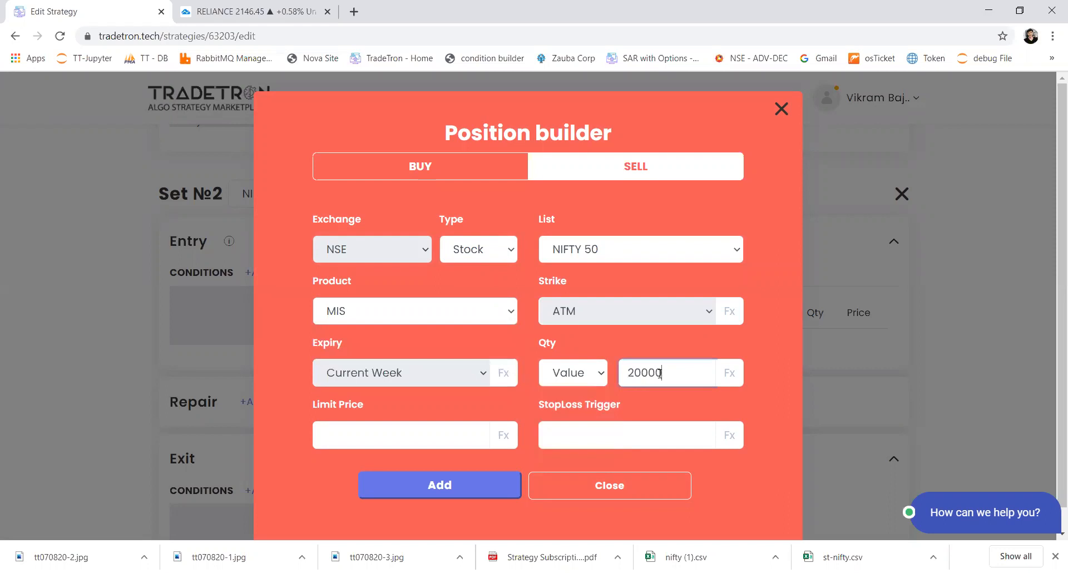
pyautogui.click(439, 485)
# - Copy the Set 1 entry conditions and paste them into the Set 2 entry conditions
pyautogui.scroll(3, 349, 421)
pyautogui.scroll(5, 349, 421)
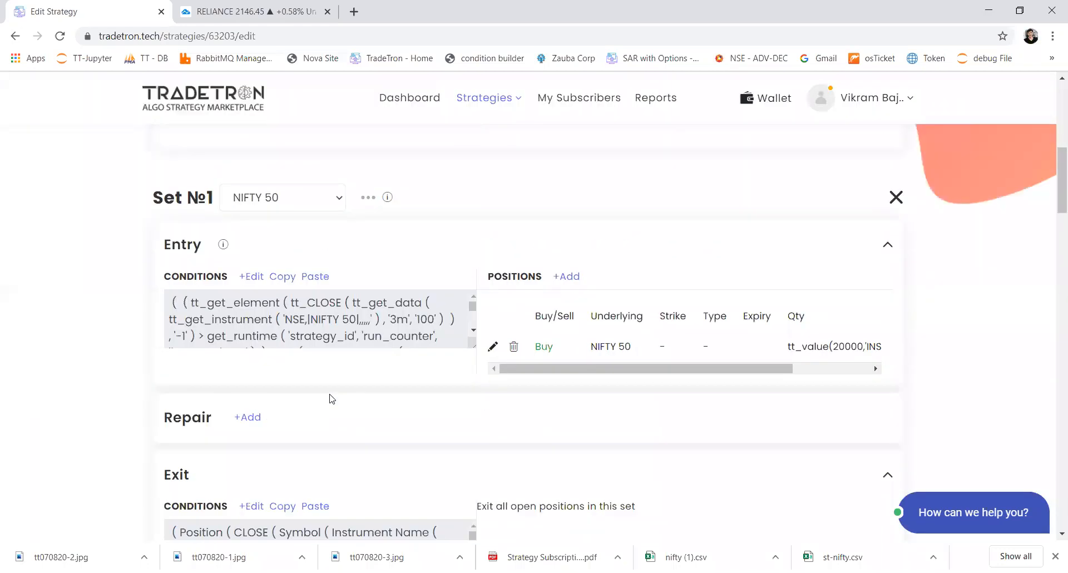
pyautogui.click(282, 276)
pyautogui.scroll(-6, 291, 443)
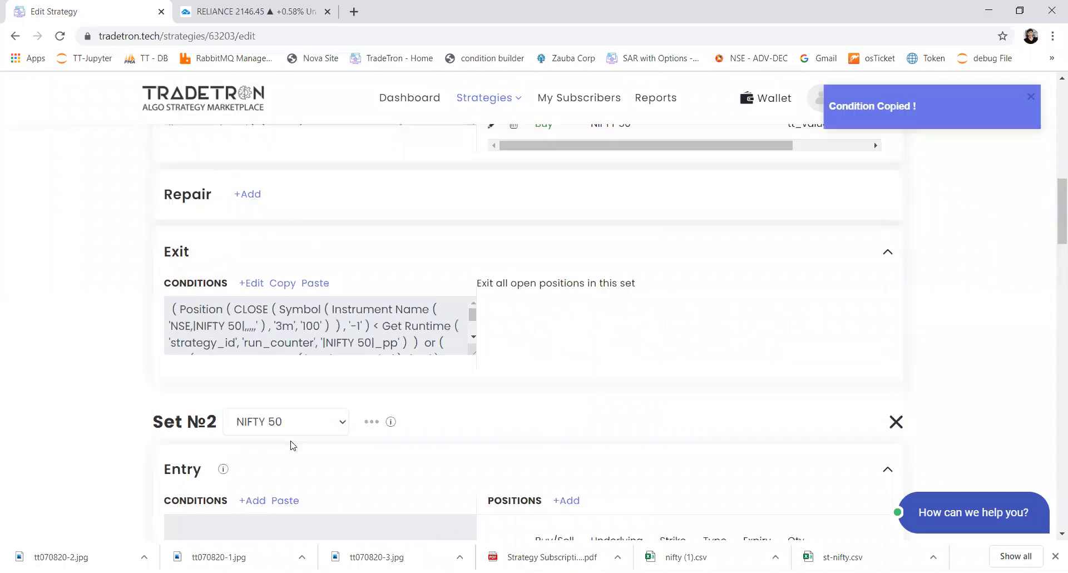
pyautogui.click(278, 363)
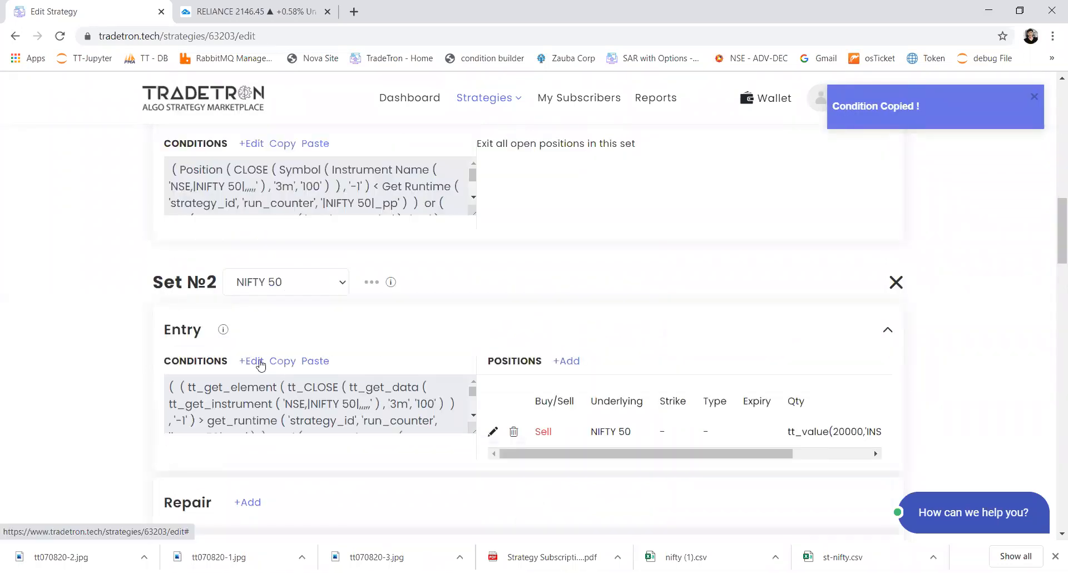
# - Edit the Set 2 entry conditions, replacing the operator between Position -1 and Get Runtime _pp in the first condition with <
pyautogui.click(253, 362)
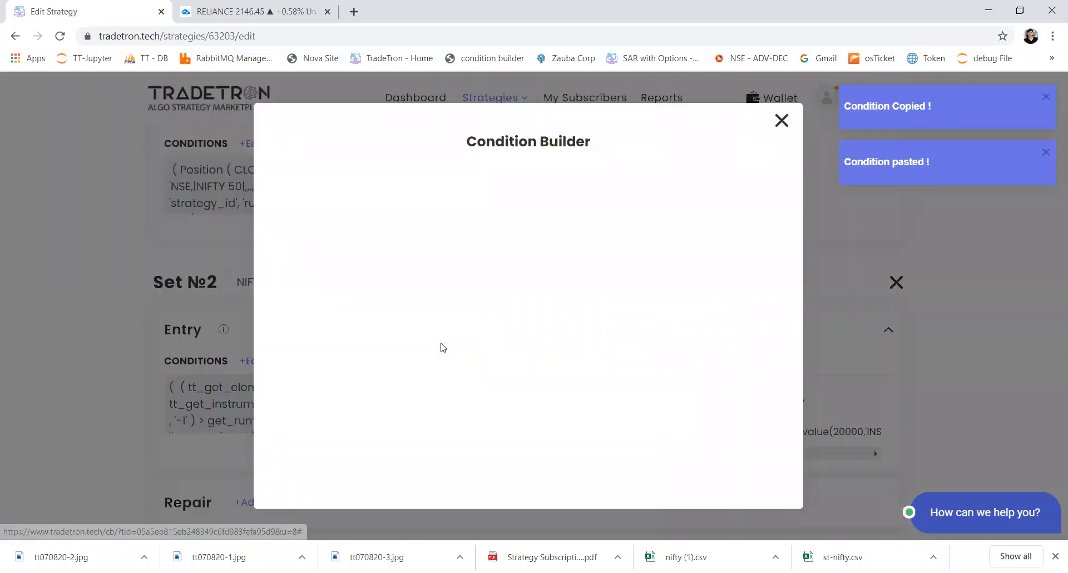
pyautogui.click(604, 281)
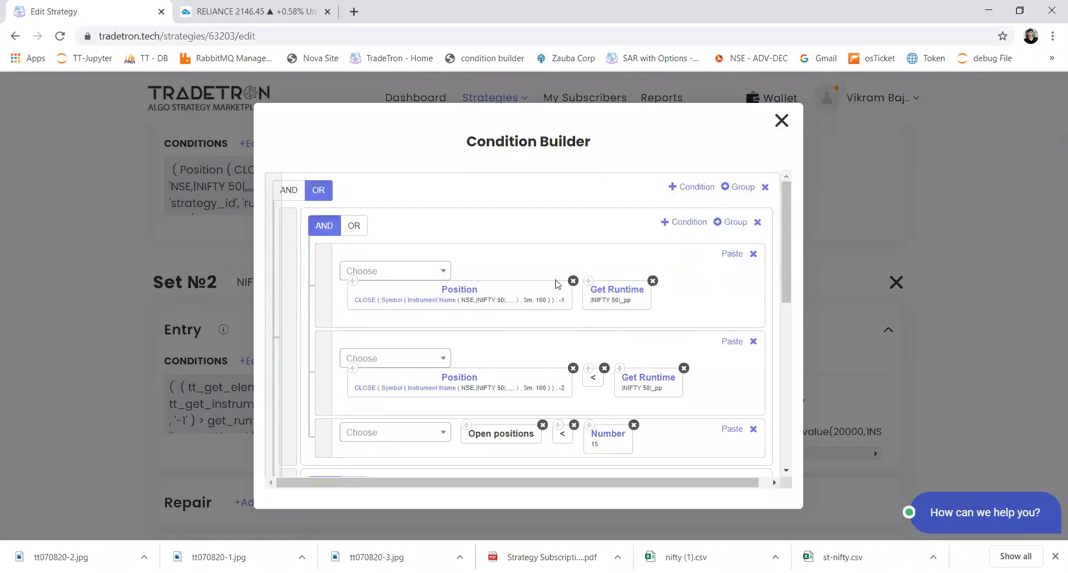
pyautogui.click(424, 272)
pyautogui.write('<')
pyautogui.press('Return')
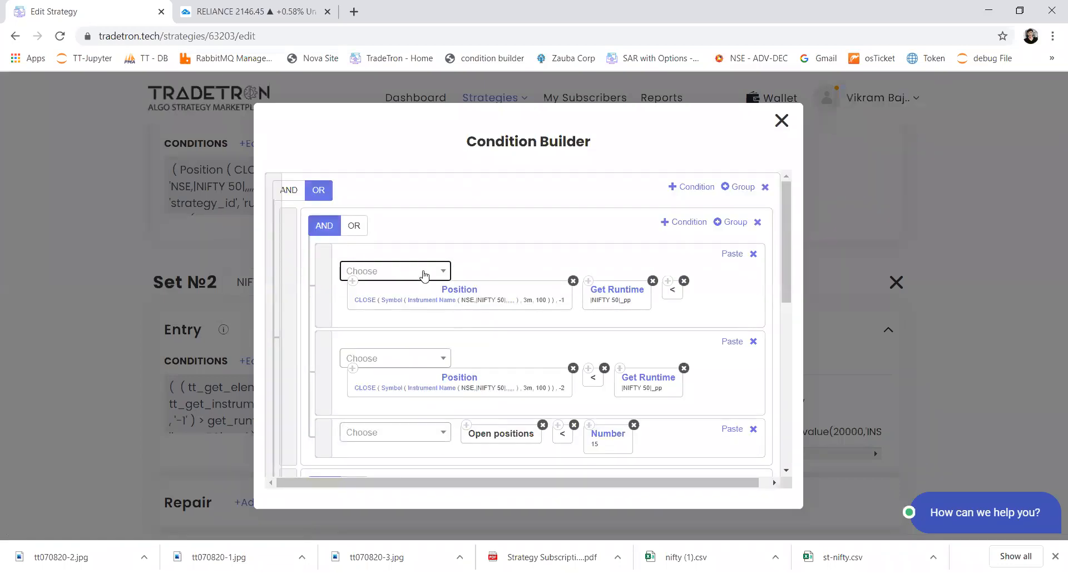
pyautogui.moveTo(675, 296); pyautogui.dragTo(600, 299)
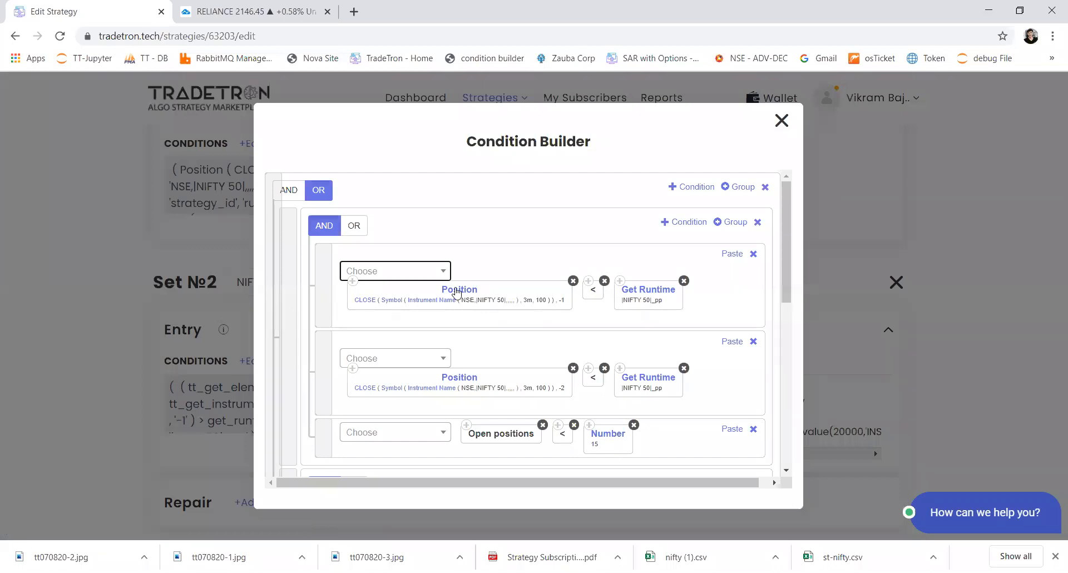
# - Replace the operator between Position -2 and Get Runtime |NIFTY 50|_pp with > in the first group's second condition
pyautogui.click(605, 371)
pyautogui.click(389, 272)
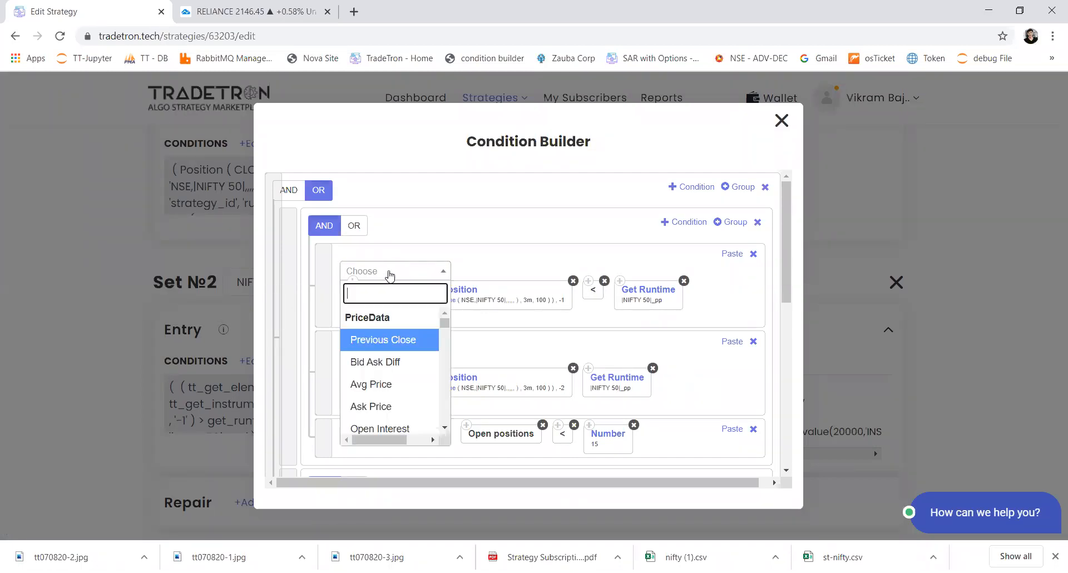
pyautogui.click(469, 351)
pyautogui.click(410, 366)
pyautogui.write('>')
pyautogui.press('Return')
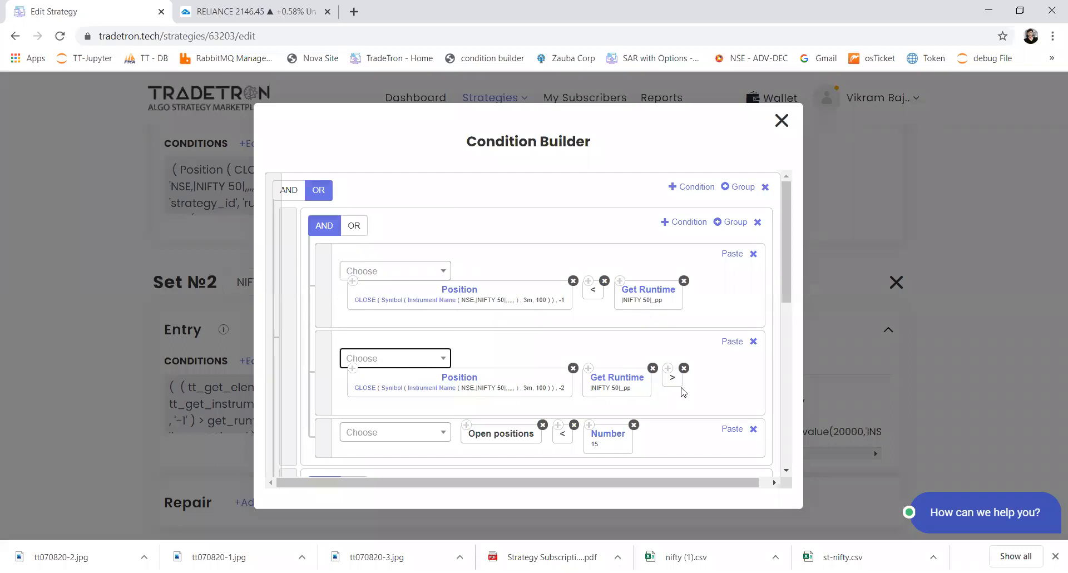
pyautogui.moveTo(678, 387); pyautogui.dragTo(593, 386)
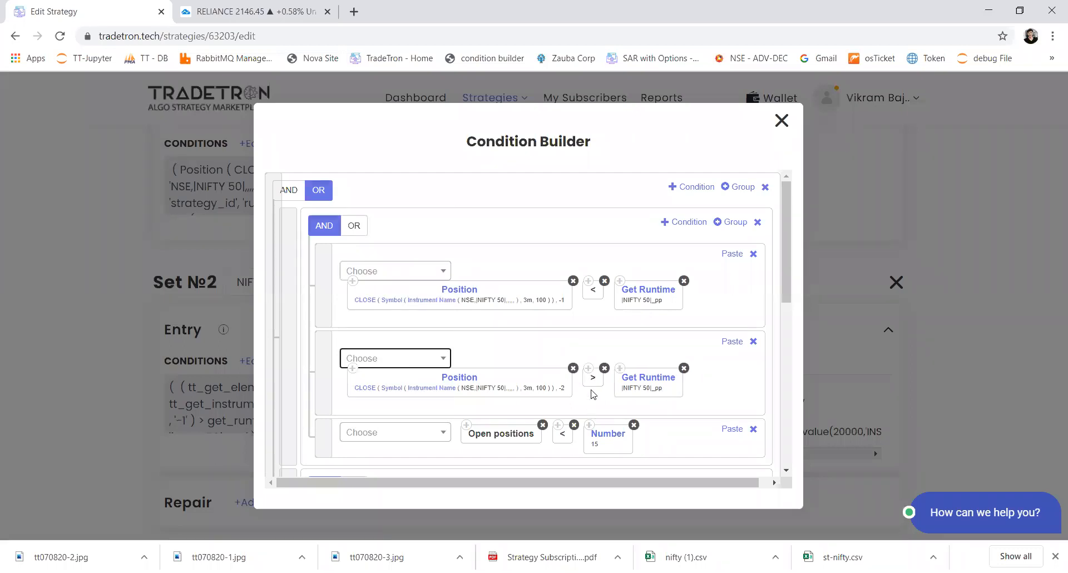
# - Replace the operator between Position -1 and Get Runtime with < in the second group's first condition
pyautogui.scroll(-3, 584, 367)
pyautogui.scroll(-2, 579, 309)
pyautogui.click(604, 299)
pyautogui.click(405, 290)
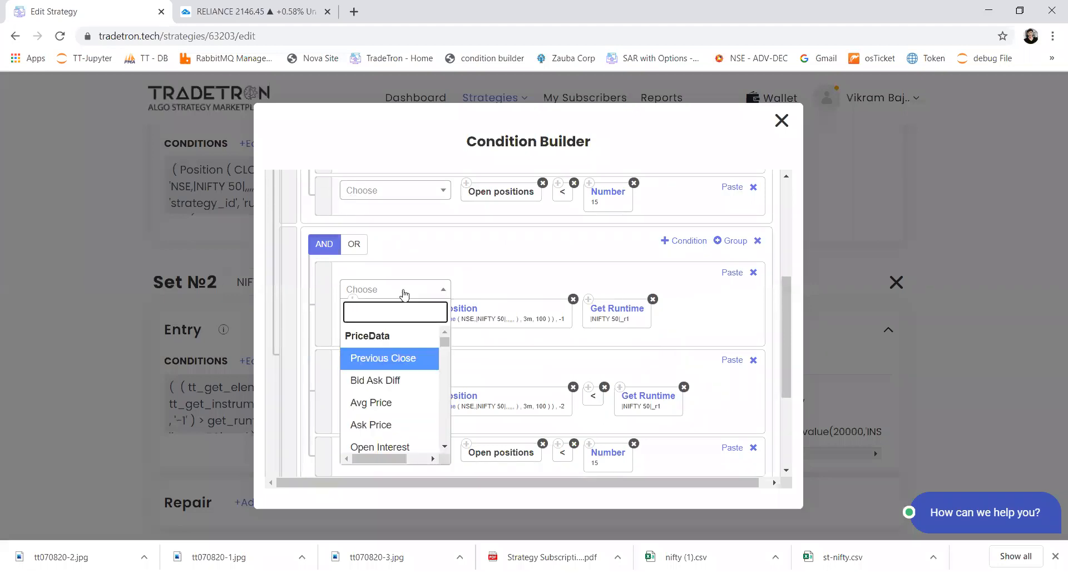
pyautogui.write('<')
pyautogui.press('Return')
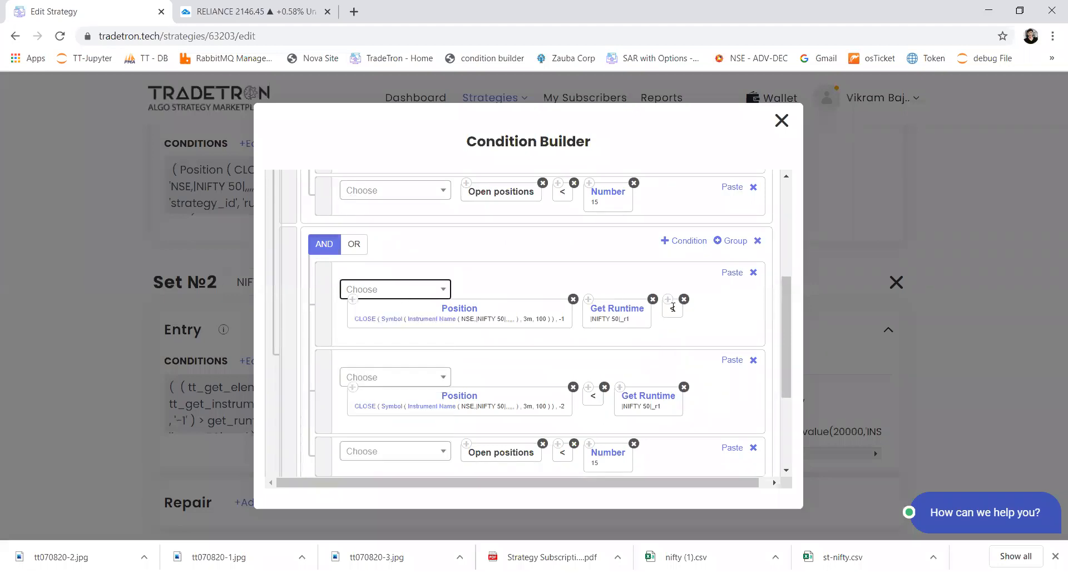
pyautogui.moveTo(672, 308); pyautogui.dragTo(585, 305)
# - Set the Get Runtime variable name to |NIFTY 50|_s1 in the second group's Position -1 condition
pyautogui.click(633, 311)
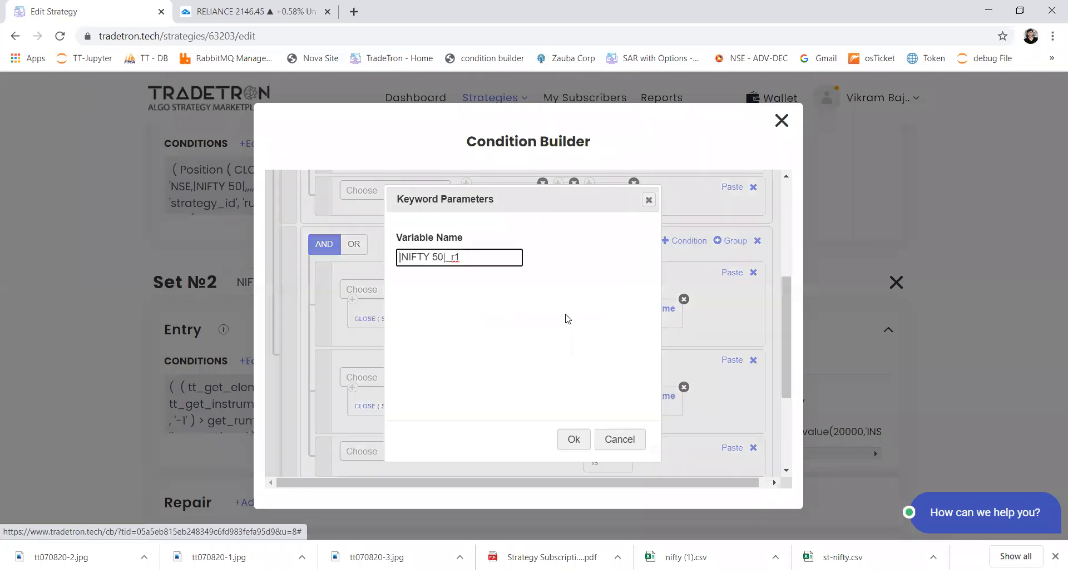
pyautogui.press('BackSpace')
pyautogui.write('s')
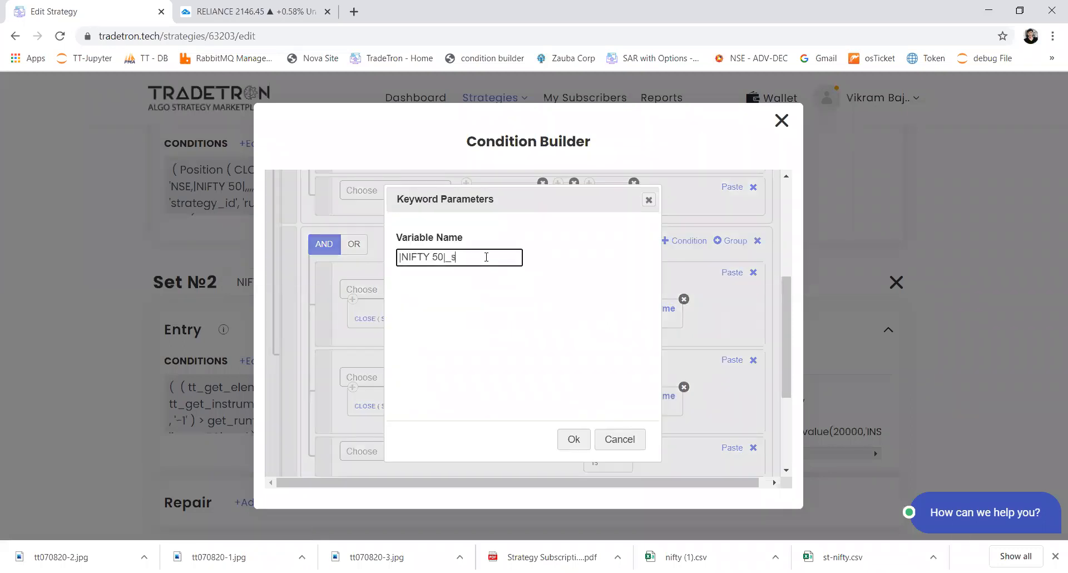
pyautogui.click(563, 435)
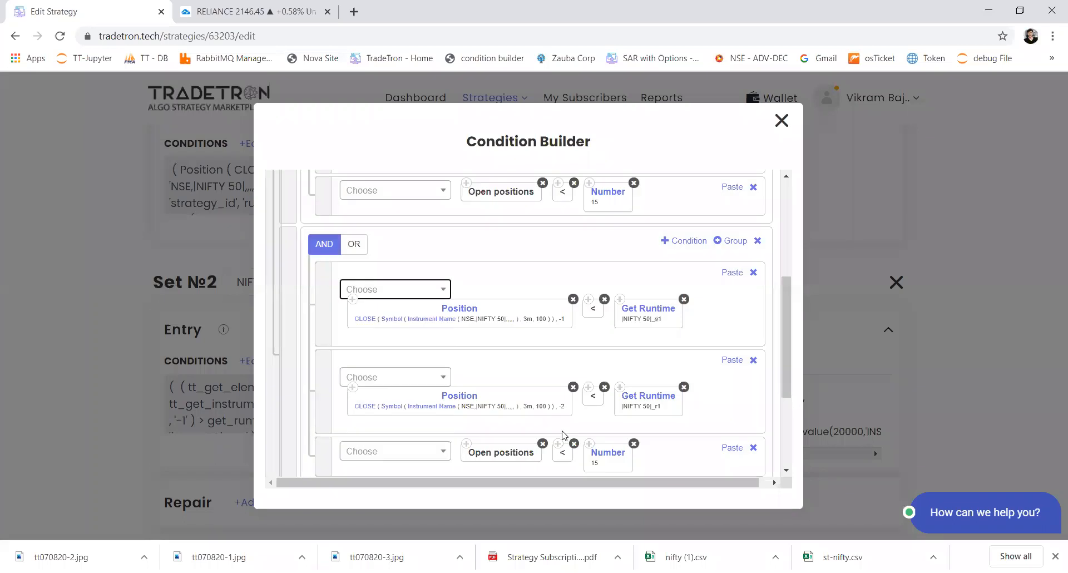
# - Replace the operator between Position -2 and Get Runtime with > in the second group's second condition
pyautogui.scroll(-3, 563, 435)
pyautogui.click(604, 269)
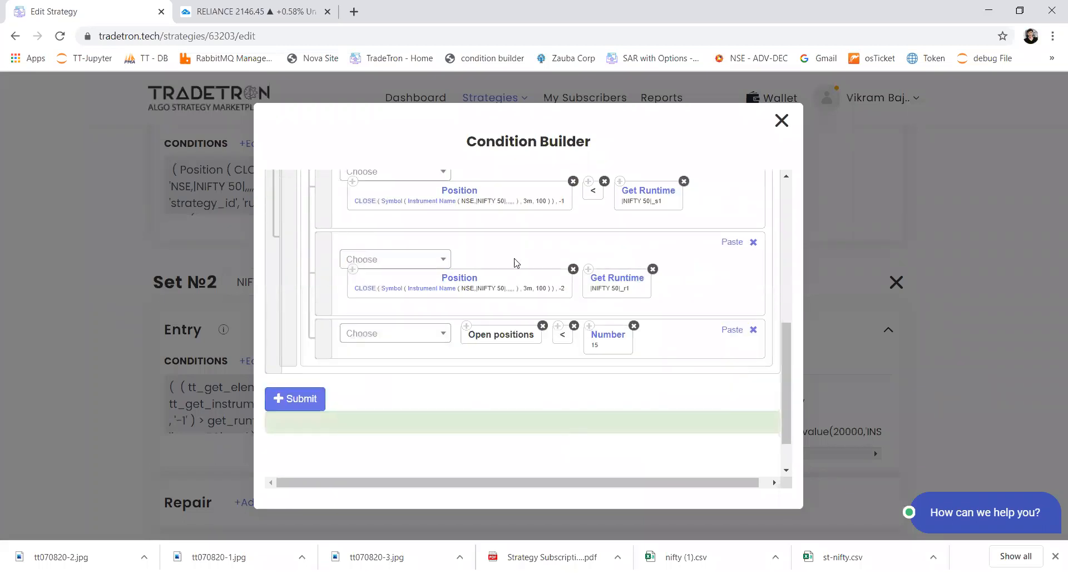
pyautogui.click(428, 259)
pyautogui.write('>')
pyautogui.press('Return')
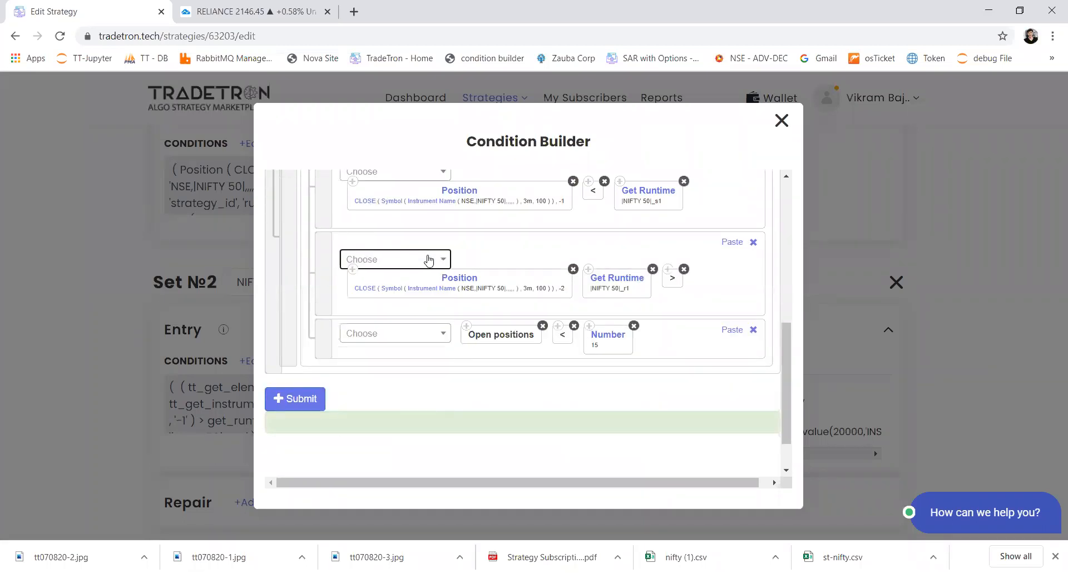
pyautogui.moveTo(671, 285); pyautogui.dragTo(612, 285)
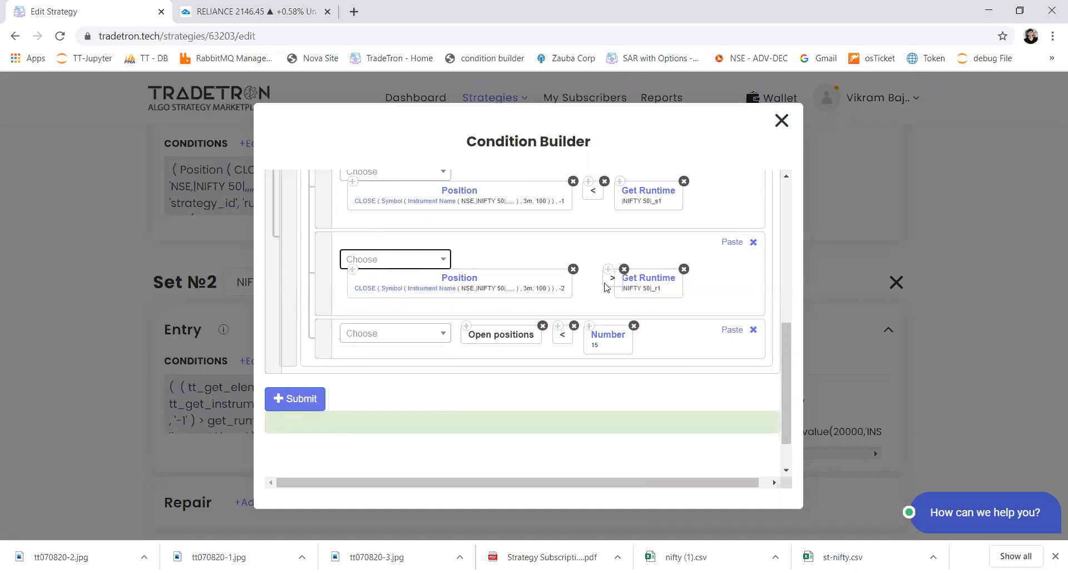
# - Set the Get Runtime variable to |NIFTY 50|_s1 in the second group's Position -2 condition and submit the Set 2 entry conditions
pyautogui.click(653, 282)
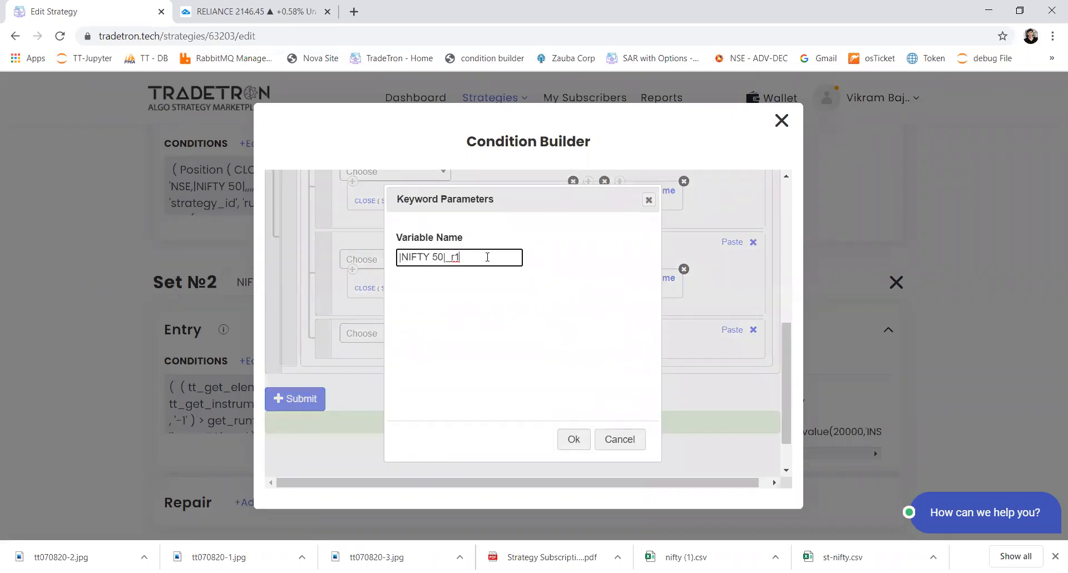
pyautogui.press('BackSpace')
pyautogui.press('BackSpace')
pyautogui.write('s')
pyautogui.click(574, 442)
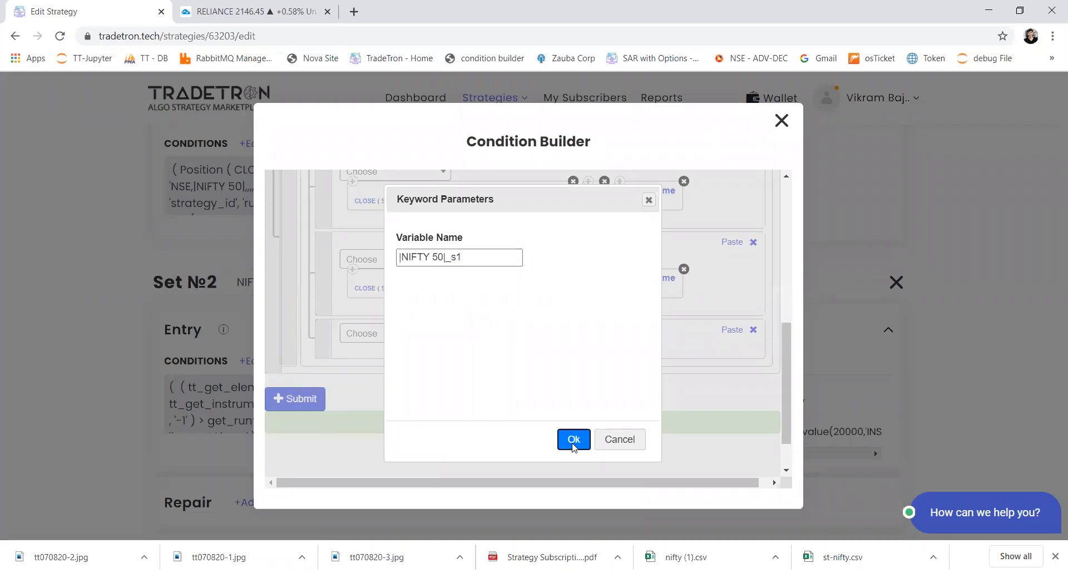
pyautogui.click(309, 399)
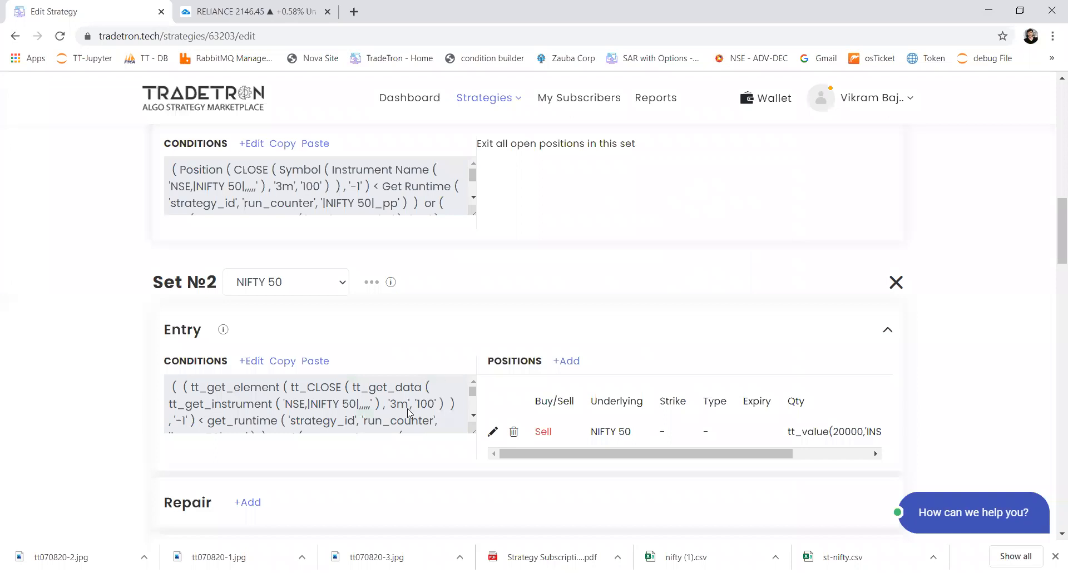
# - Copy the Set 1 exit conditions and paste them into the Set 2 exit conditions
pyautogui.scroll(-3, 384, 452)
pyautogui.scroll(-2, 383, 451)
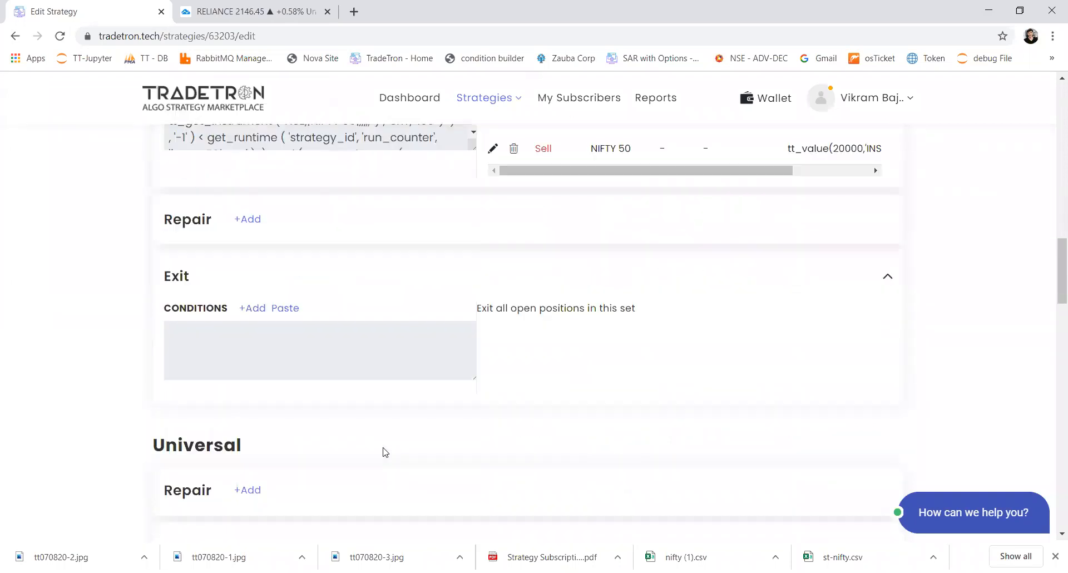
pyautogui.scroll(8, 381, 448)
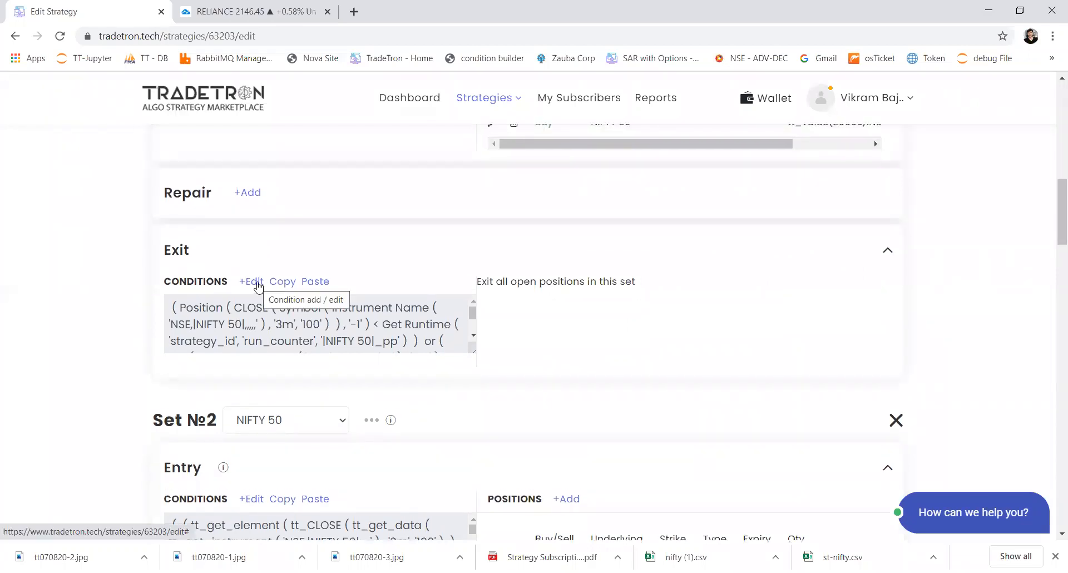
pyautogui.scroll(-7, 281, 420)
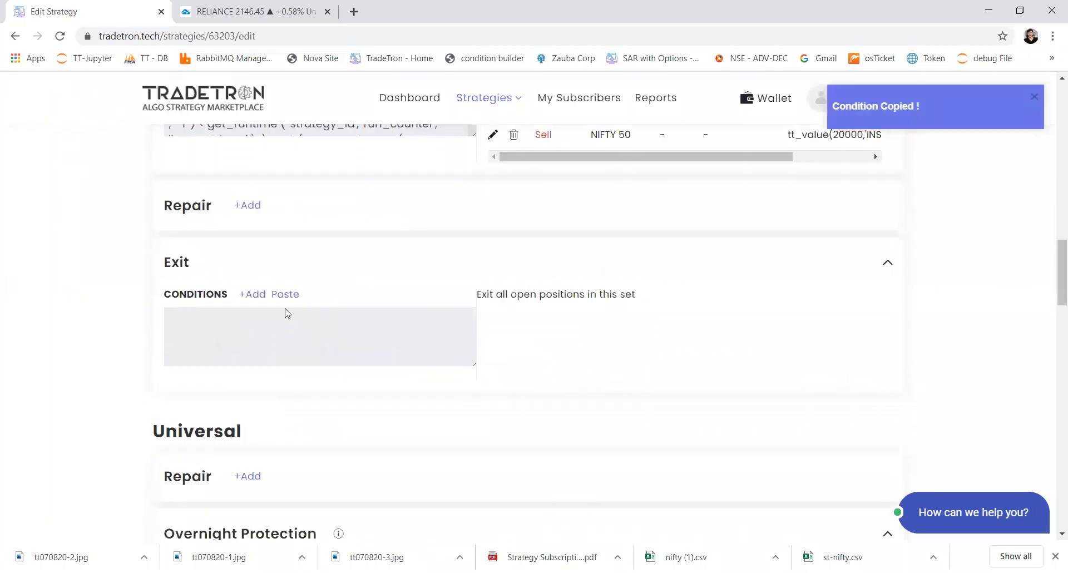
# - Edit the Set 2 exit conditions, replacing the operator between LTP and Traded Instrument with >
pyautogui.click(251, 294)
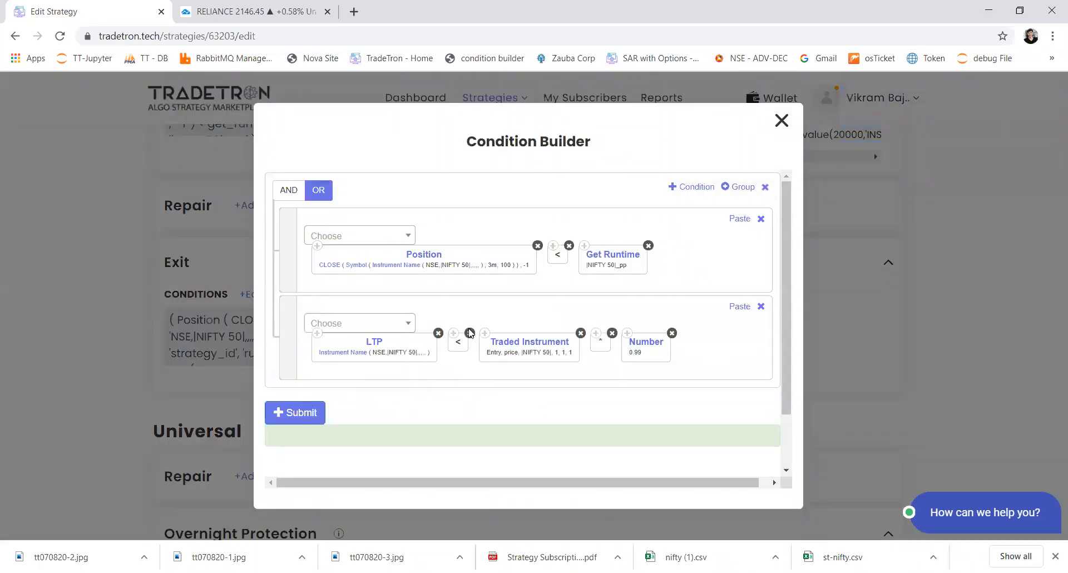
pyautogui.click(353, 323)
pyautogui.write('>')
pyautogui.press('Return')
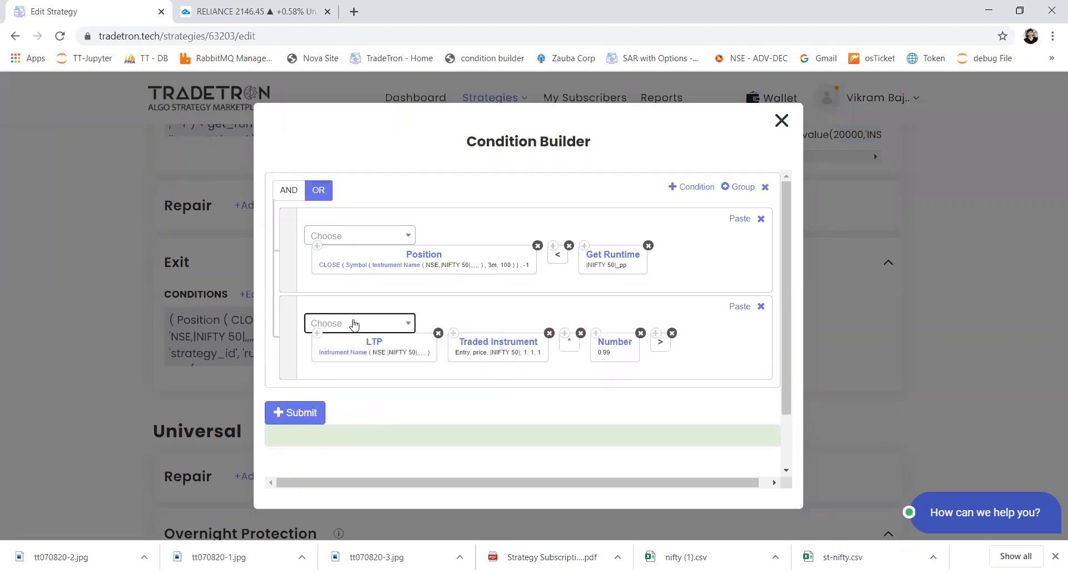
pyautogui.moveTo(652, 346); pyautogui.dragTo(467, 351)
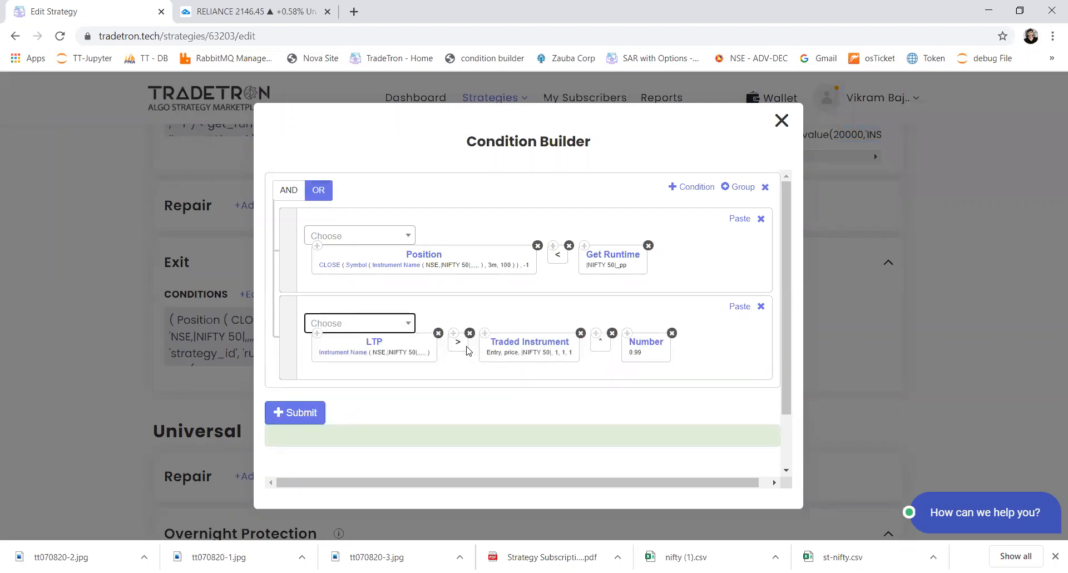
# - Set the Number multiplier of the Traded Instrument entry price to 1.01 in the LTP exit condition
pyautogui.click(647, 342)
pyautogui.moveTo(428, 255); pyautogui.dragTo(383, 261)
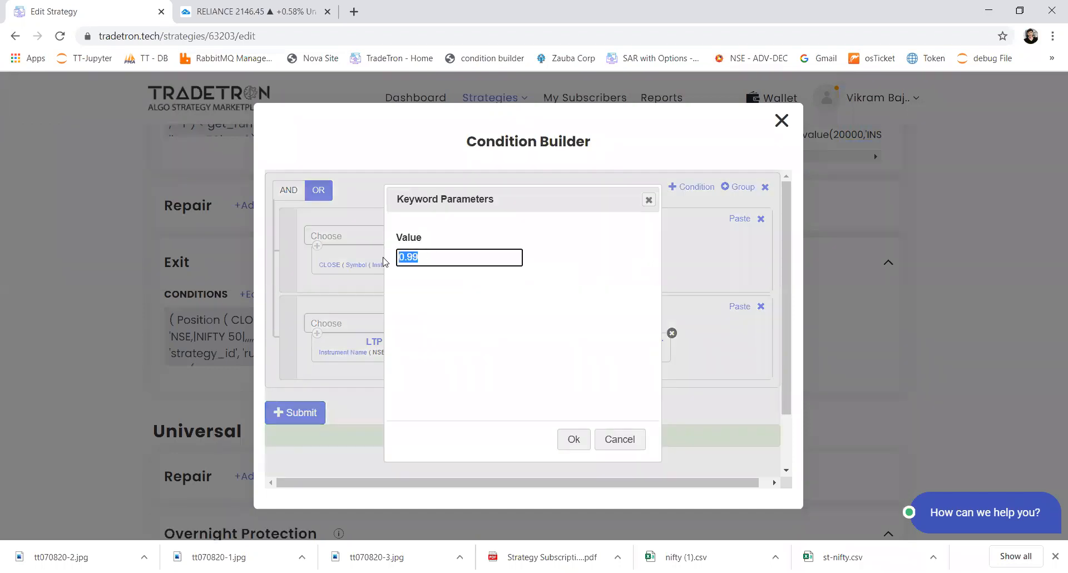
pyautogui.write('1.01')
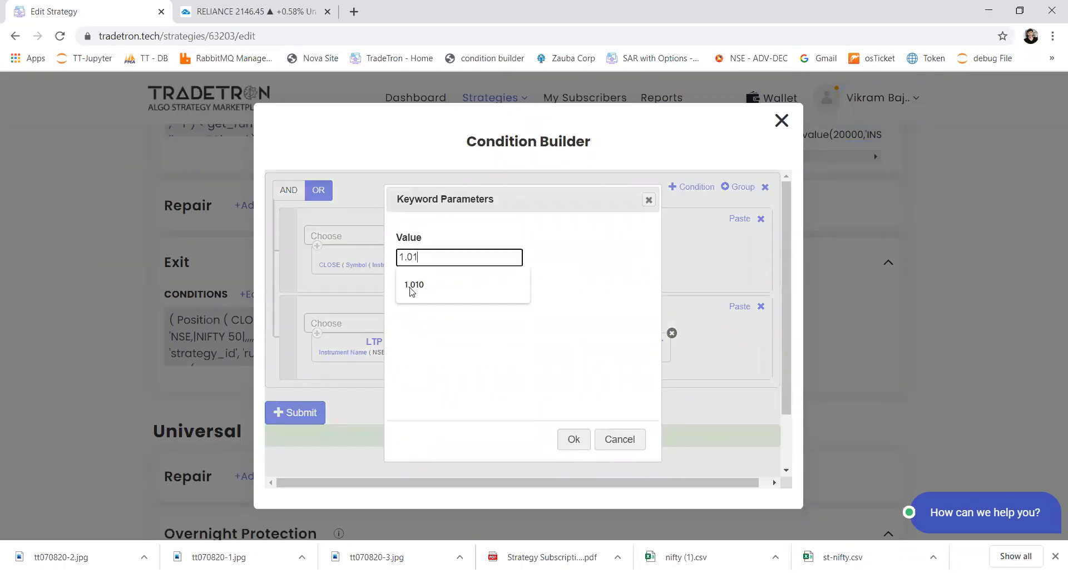
pyautogui.click(573, 439)
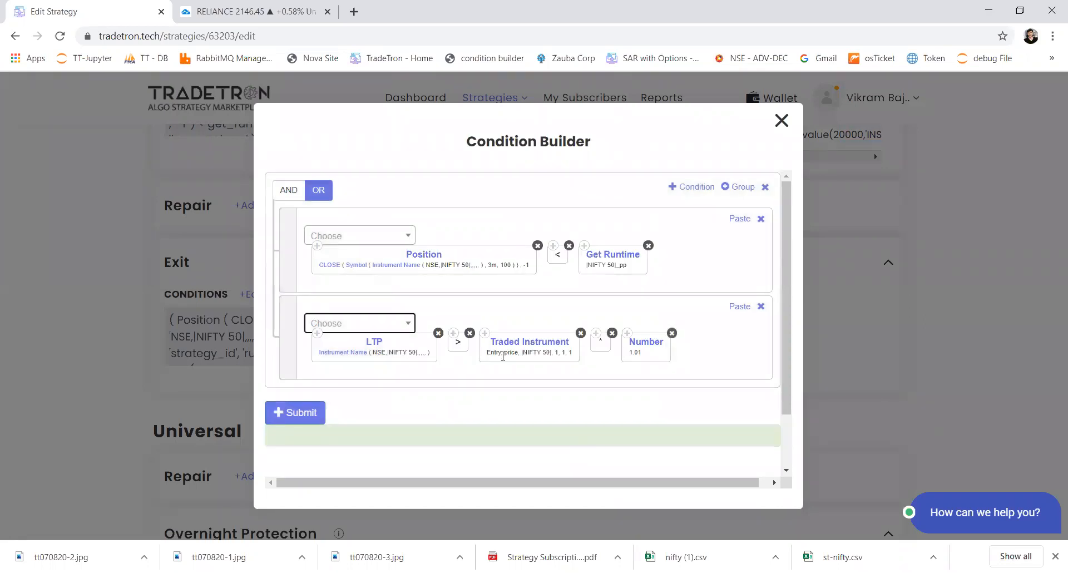
# - Replace the operator between Position -1 and Get Runtime |NIFTY 50|_pp with > and submit the Set 2 exit conditions
pyautogui.click(374, 238)
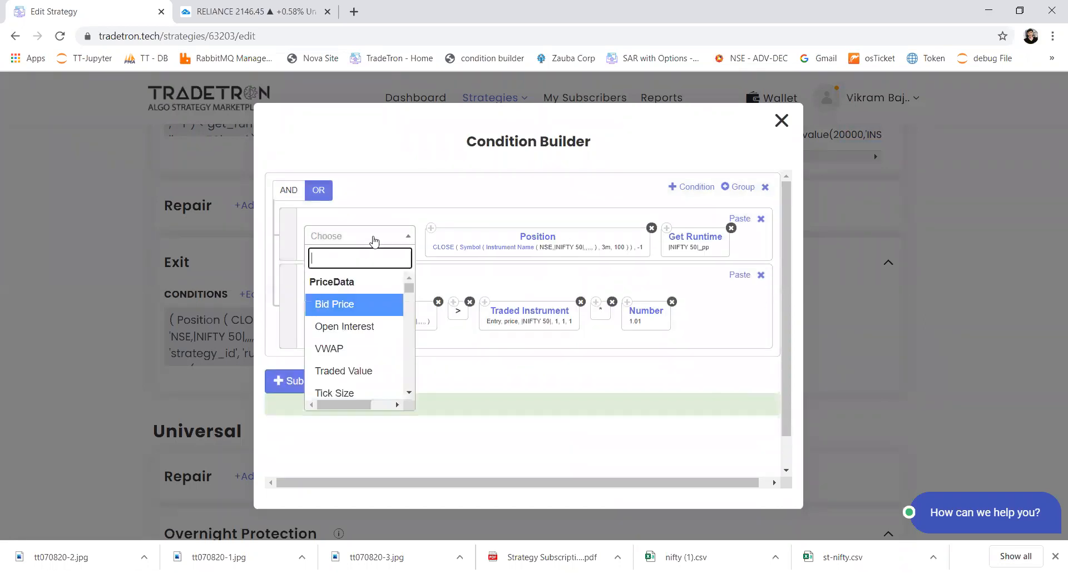
pyautogui.click(374, 239)
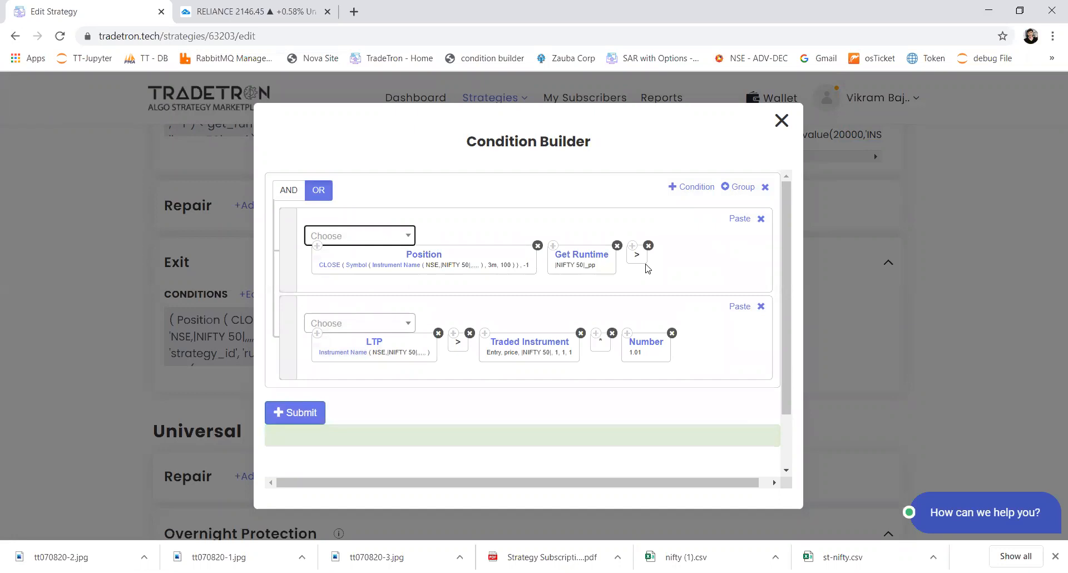
pyautogui.moveTo(638, 257); pyautogui.dragTo(558, 259)
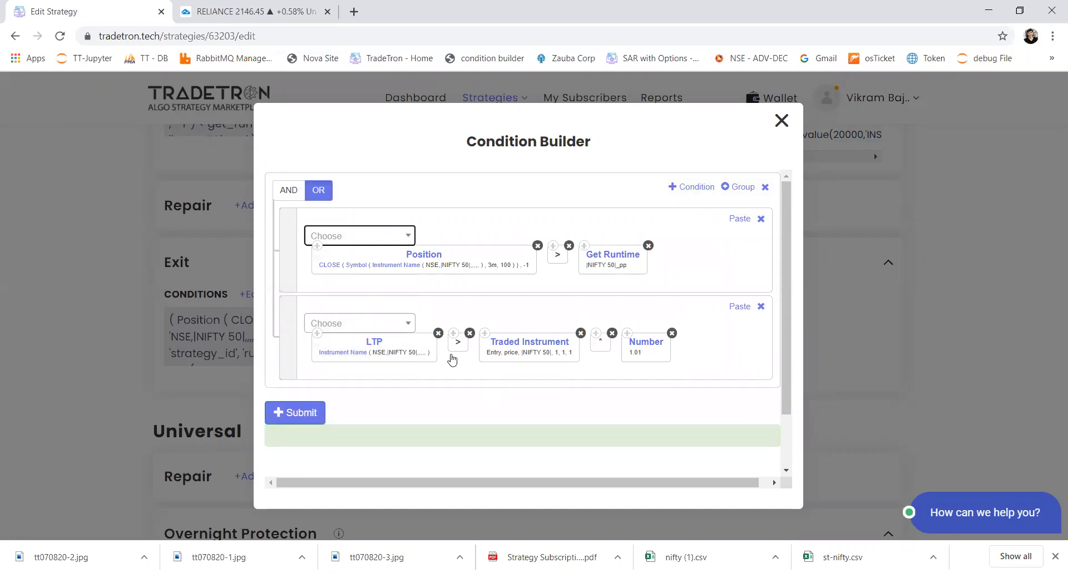
pyautogui.click(320, 416)
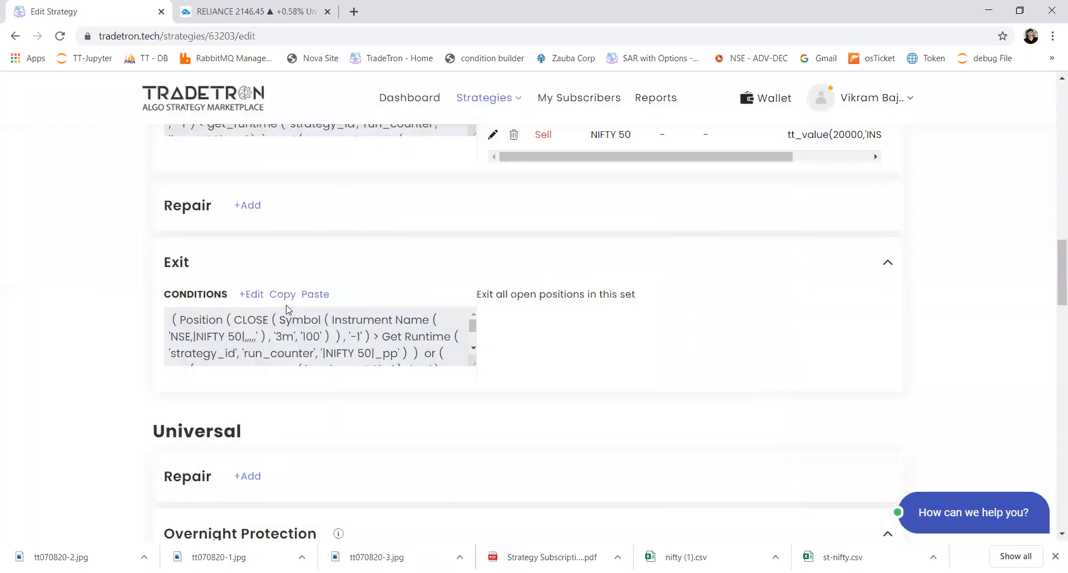
# - Edit the Set 2 exit conditions again, set the Traded Instrument's Set Number to 2, and submit
pyautogui.scroll(5, 285, 309)
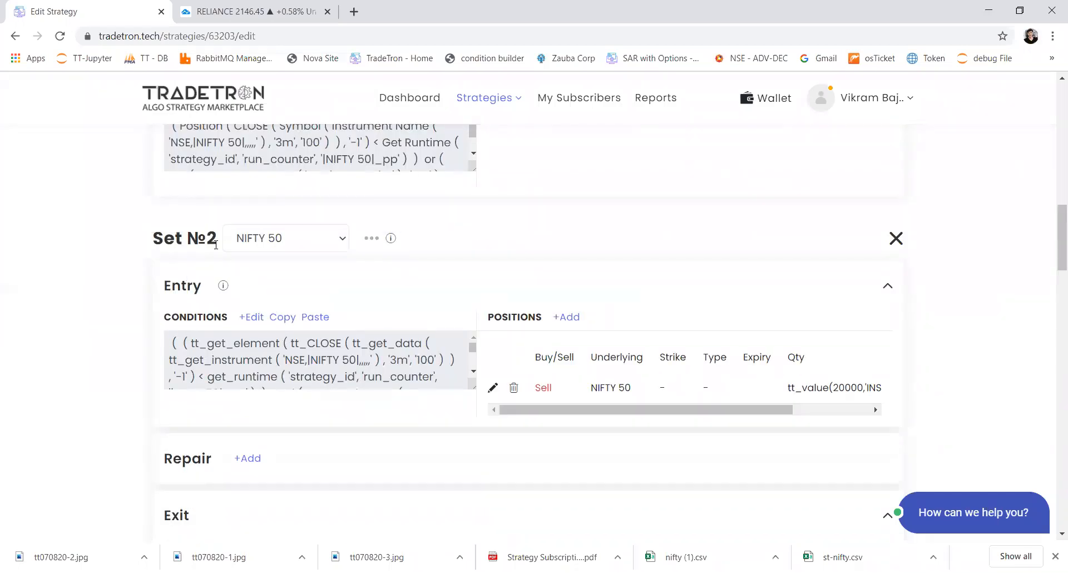
pyautogui.moveTo(216, 245); pyautogui.dragTo(161, 240)
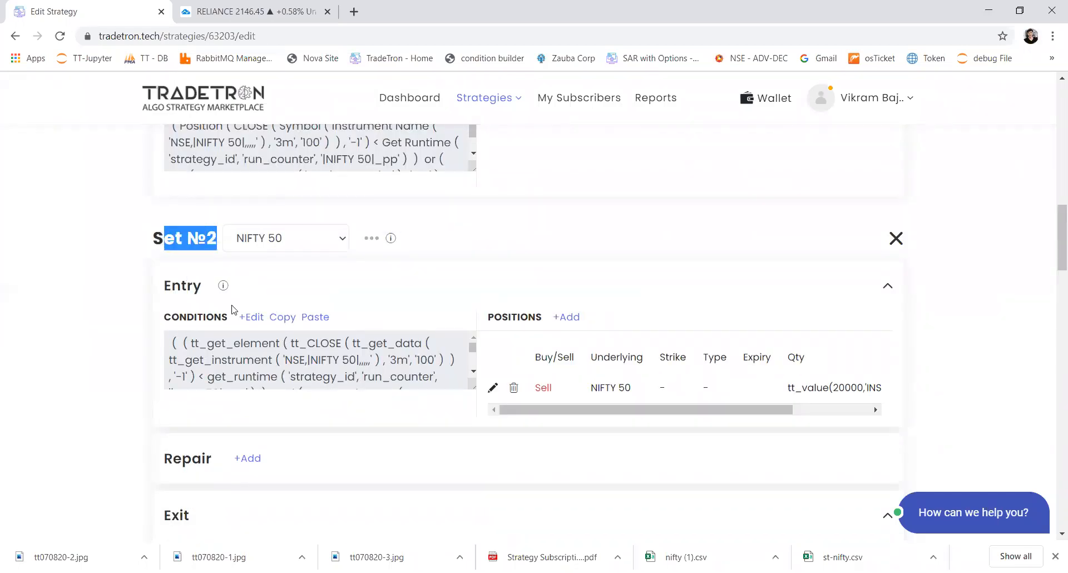
pyautogui.scroll(-5, 232, 309)
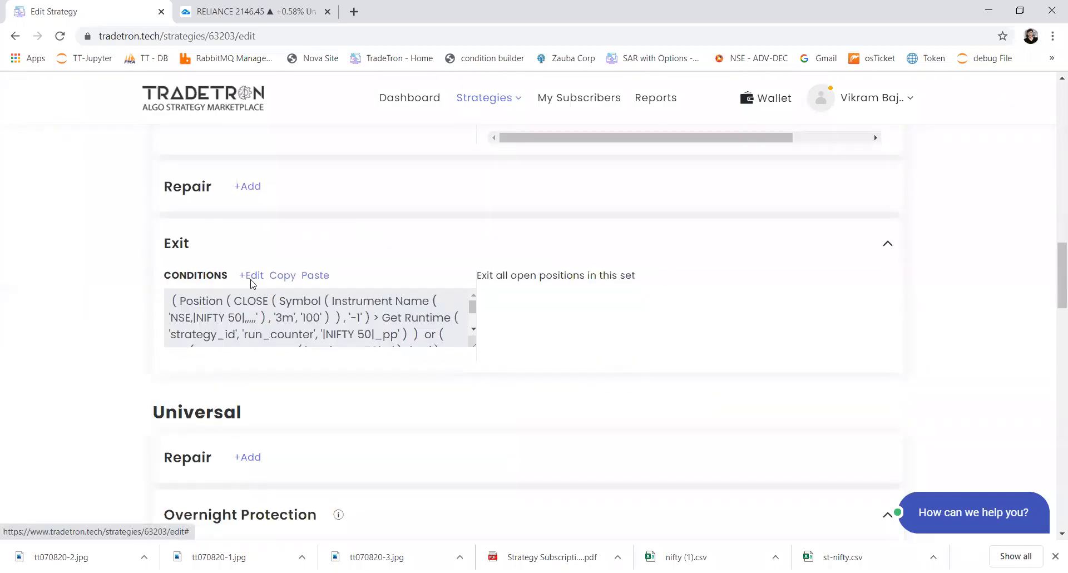
pyautogui.click(253, 285)
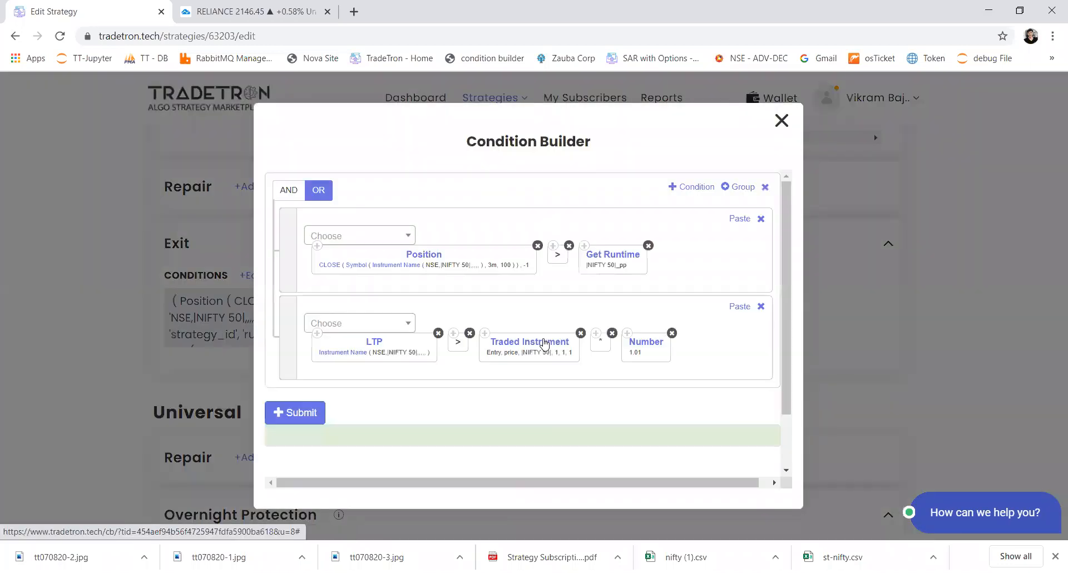
pyautogui.click(544, 342)
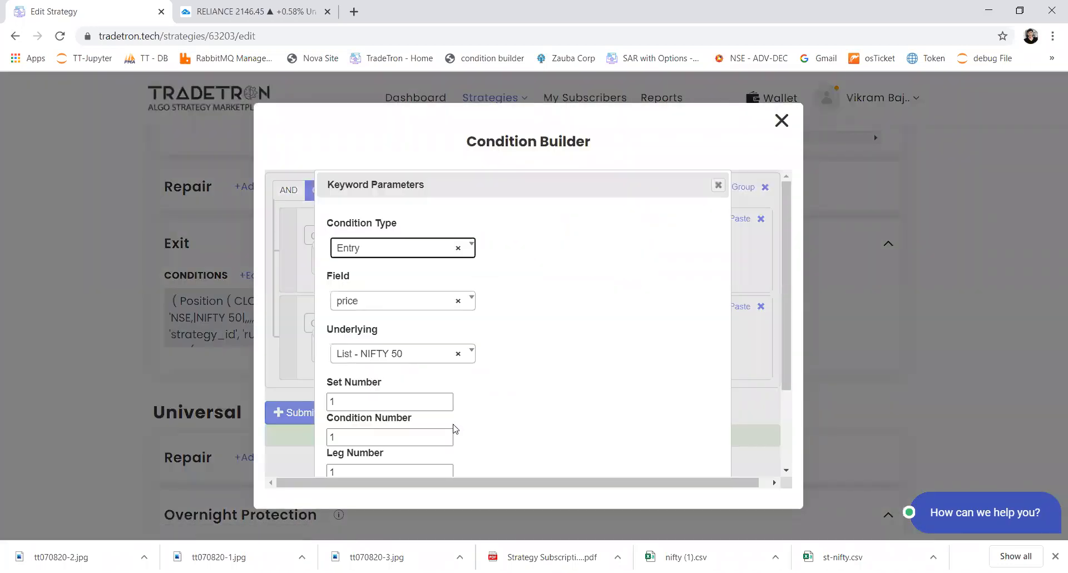
pyautogui.scroll(-2, 345, 308)
pyautogui.click(341, 294)
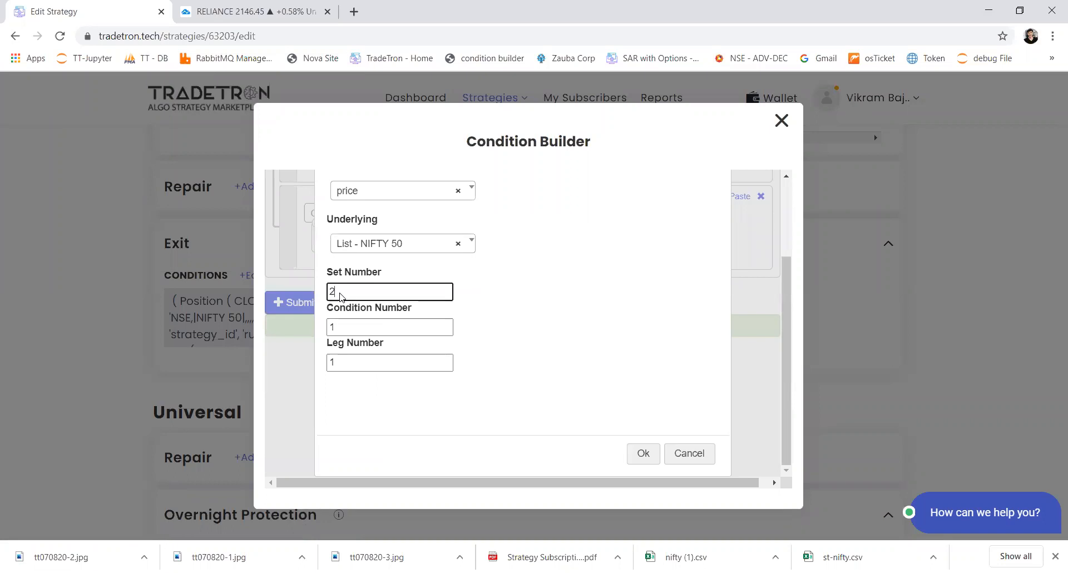
pyautogui.write('2')
pyautogui.click(644, 454)
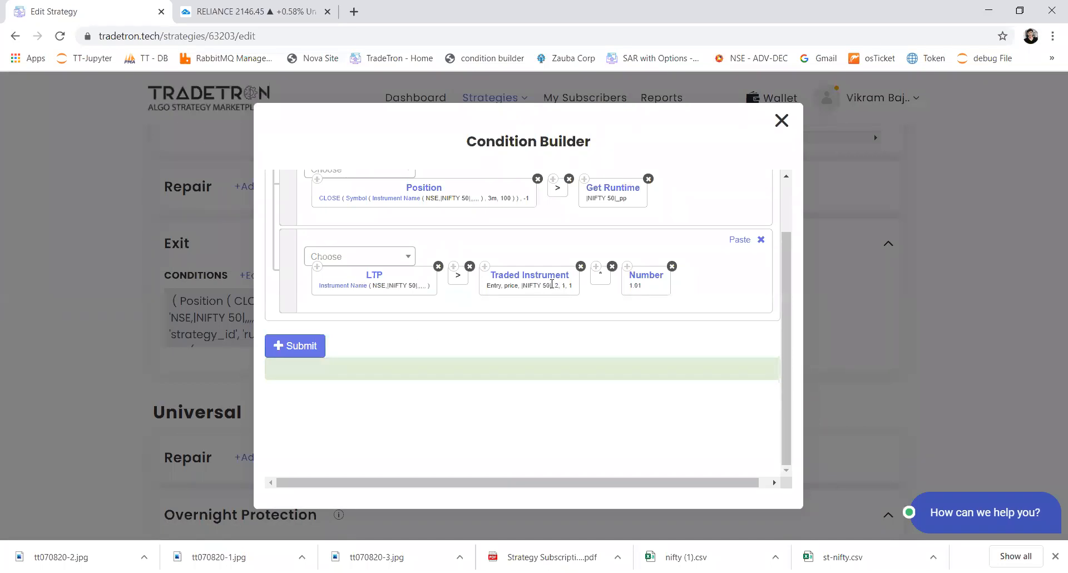
pyautogui.click(318, 349)
pyautogui.scroll(5, 437, 371)
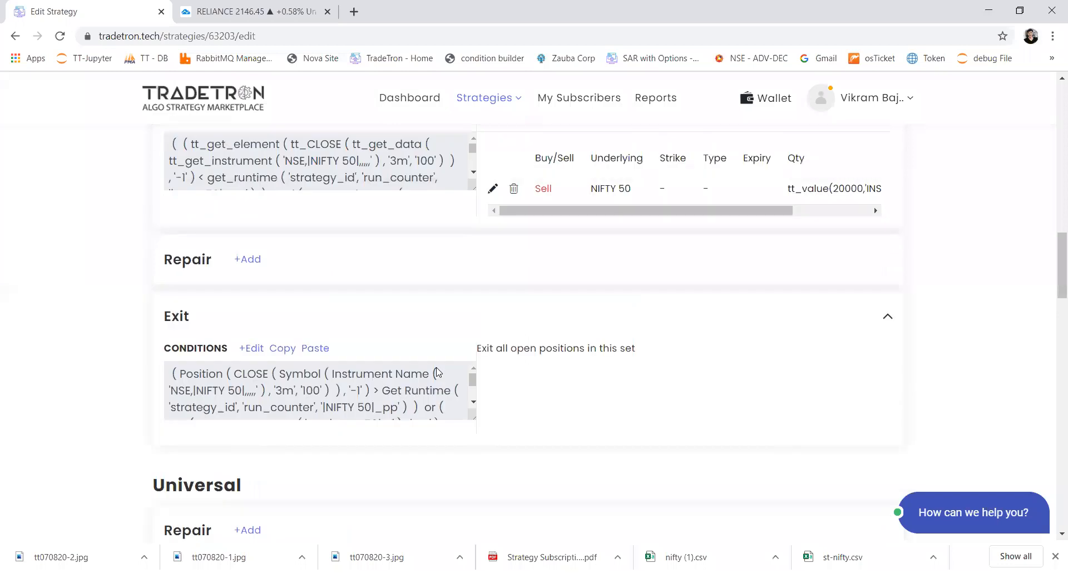
# - Start a condition for the Universal Exit with the PNL keyword
pyautogui.scroll(-8, 438, 371)
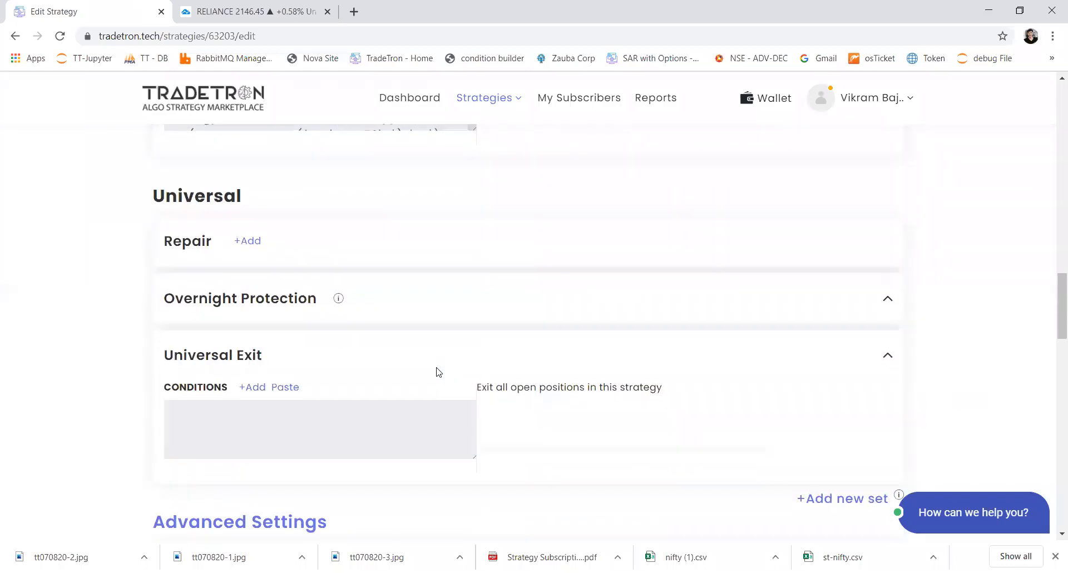
pyautogui.scroll(-2, 263, 258)
pyautogui.click(255, 232)
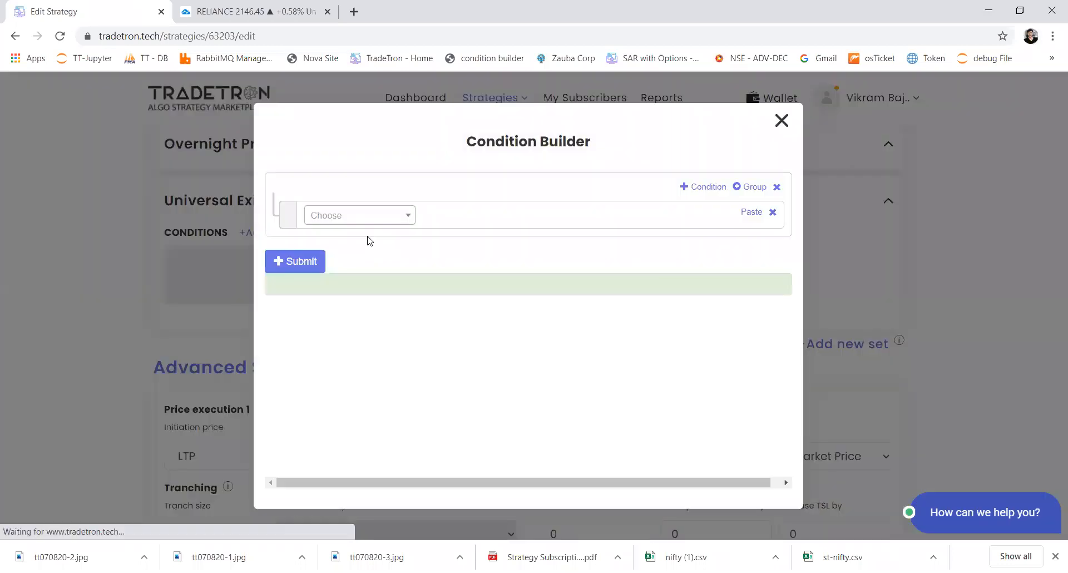
pyautogui.click(366, 223)
pyautogui.write('p')
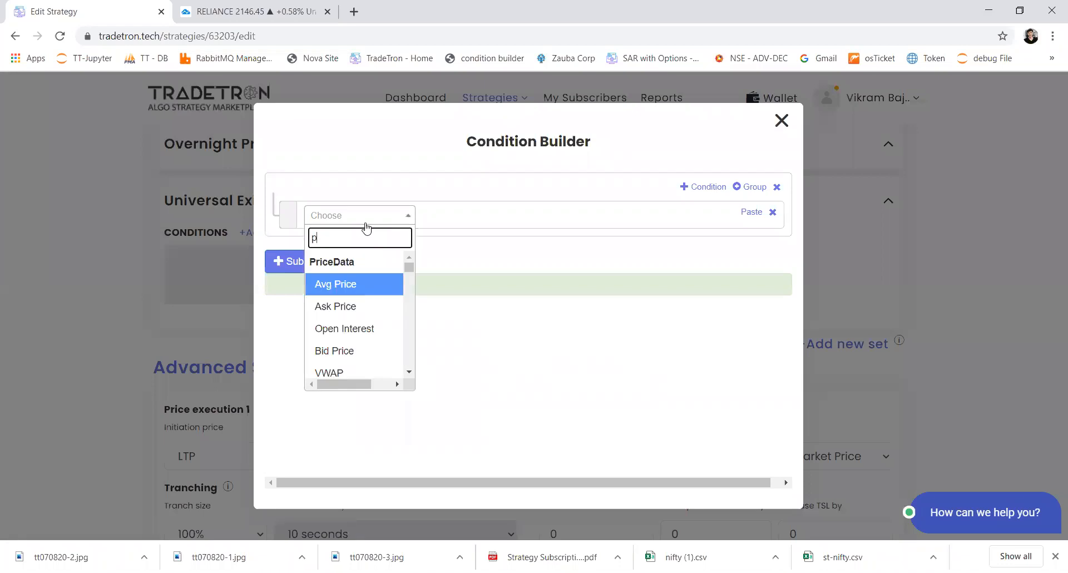
pyautogui.write('nl')
pyautogui.press('Return')
# - Complete the PNL condition with the > operator and a Number of 10000
pyautogui.click(365, 223)
pyautogui.write('>')
pyautogui.press('Return')
pyautogui.click(366, 223)
pyautogui.write('numbe')
pyautogui.press('Return')
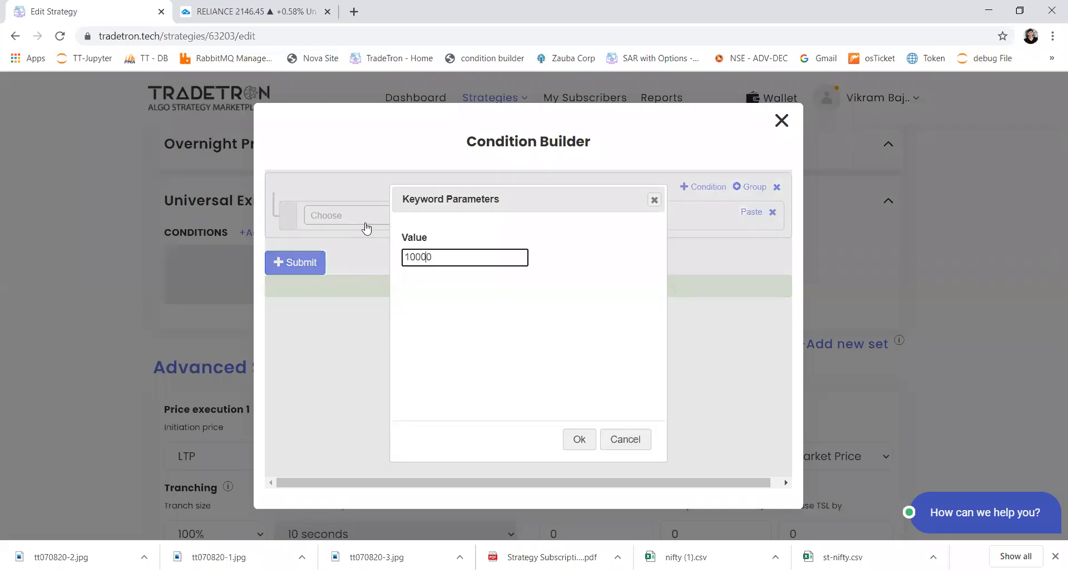
pyautogui.write('1000')
pyautogui.press('Return')
# - Add a second Universal Exit condition joined by OR, beginning with the Time keyword for NSE
pyautogui.click(695, 187)
pyautogui.click(318, 190)
pyautogui.click(342, 265)
pyautogui.write('ti')
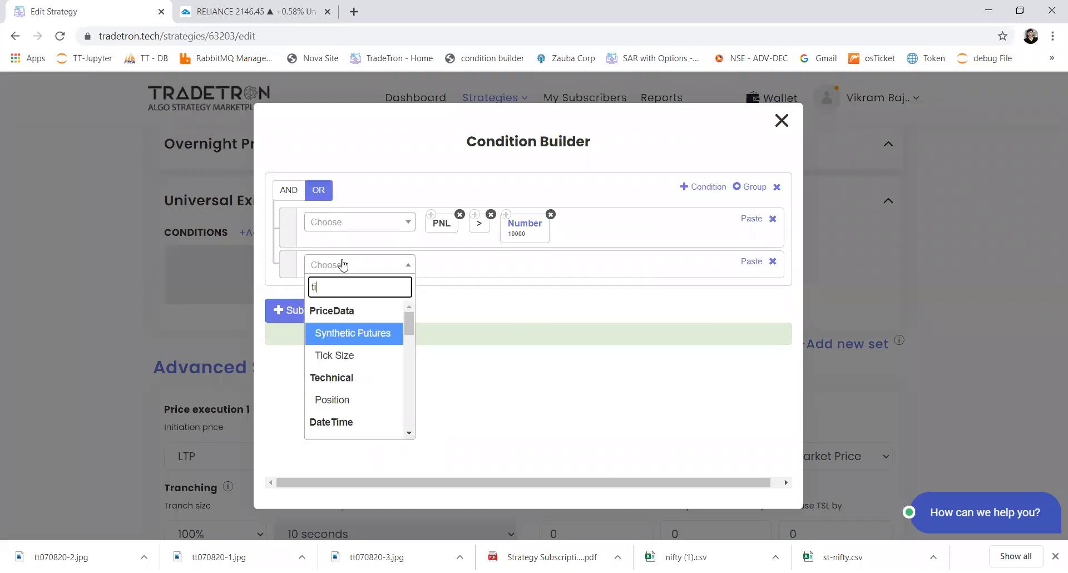
pyautogui.write('me')
pyautogui.press('Return')
pyautogui.press('Return')
# - Complete the Time condition with > and Number 1510, and submit the Universal Exit conditions
pyautogui.click(343, 265)
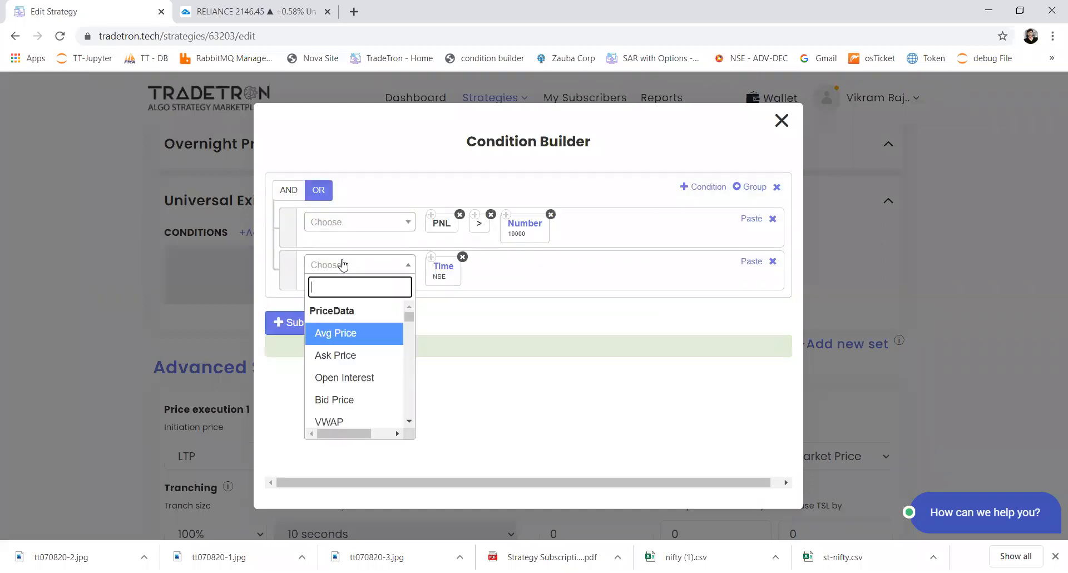
pyautogui.click(343, 265)
pyautogui.click(343, 264)
pyautogui.write('num')
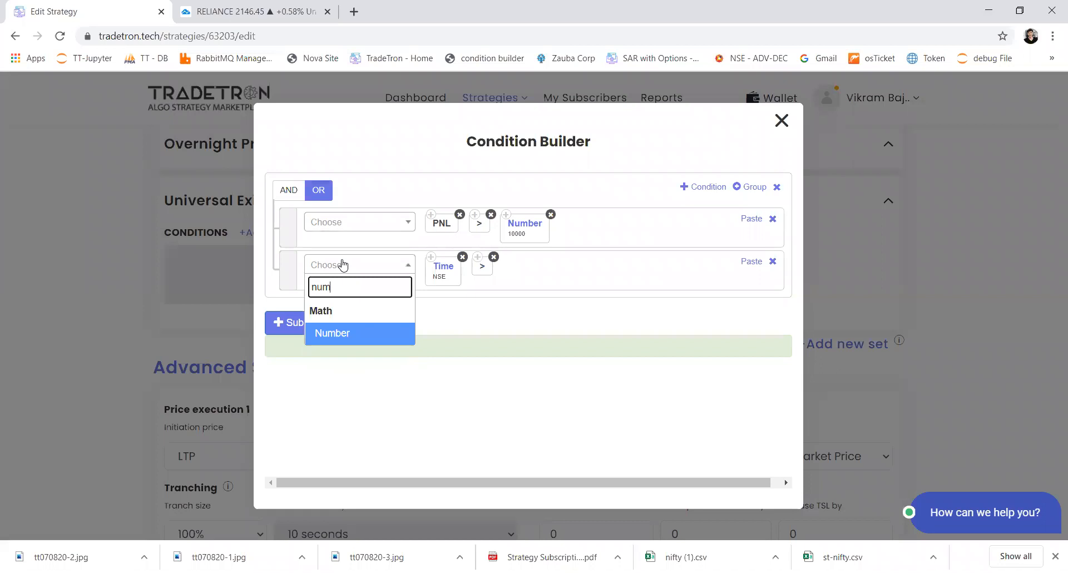
pyautogui.press('Return')
pyautogui.write('1510')
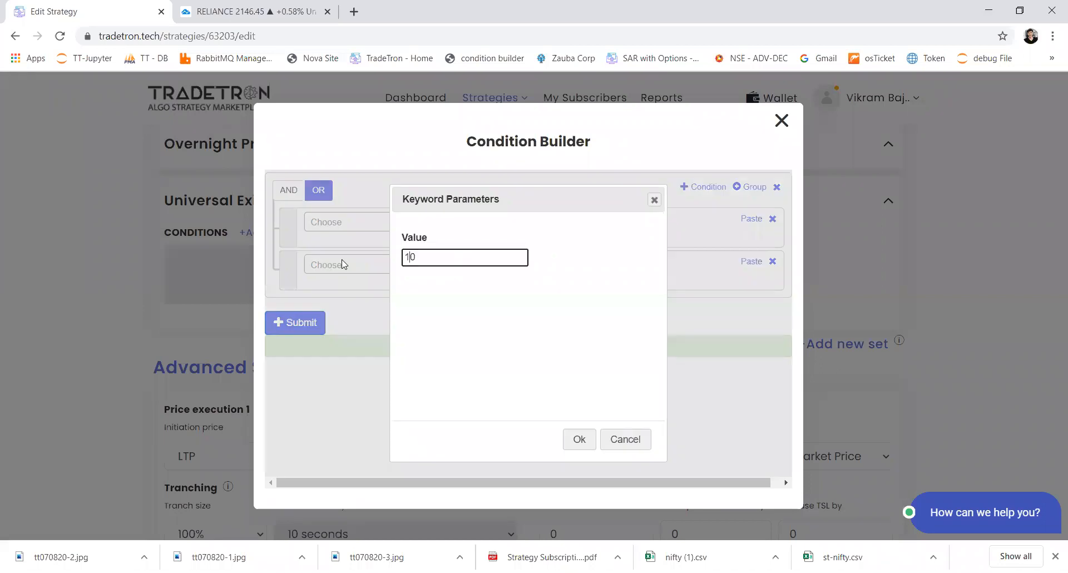
pyautogui.press('Return')
pyautogui.click(303, 323)
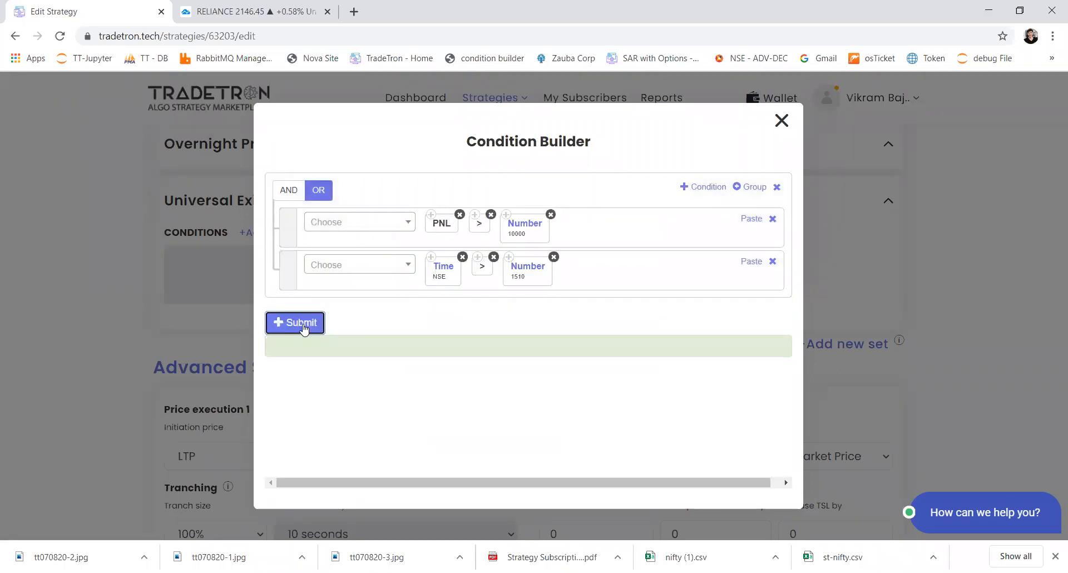
# - Set the start condition check after exchange open to 5 minutes under Take trades
pyautogui.scroll(-5, 369, 418)
pyautogui.click(576, 401)
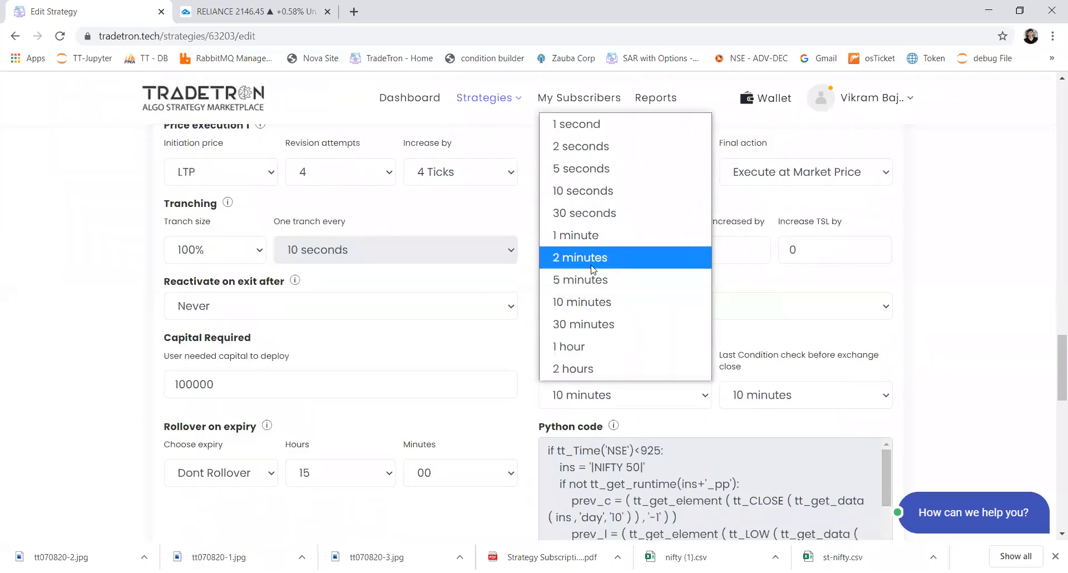
pyautogui.click(590, 285)
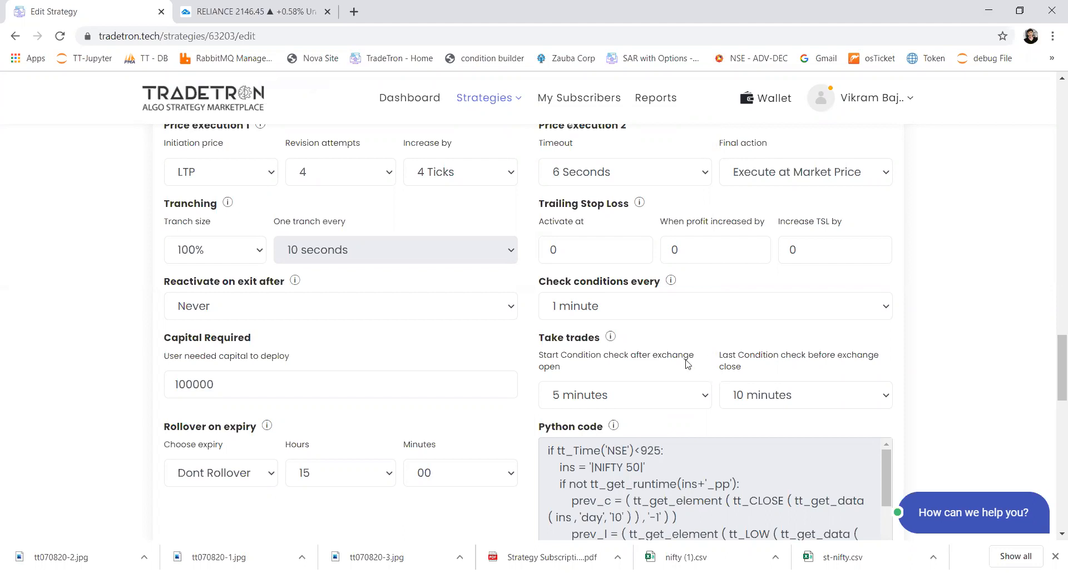
# - Set Public Strategy and Subscribers with Private Link Only to Yes in the Marketplace Settings
pyautogui.scroll(-11, 688, 365)
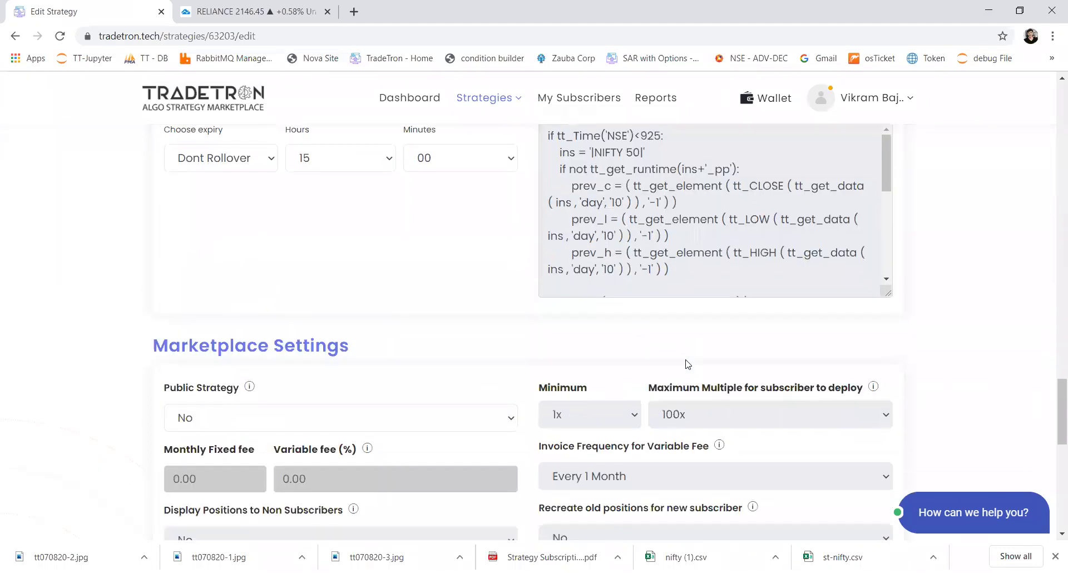
pyautogui.click(489, 234)
pyautogui.click(476, 259)
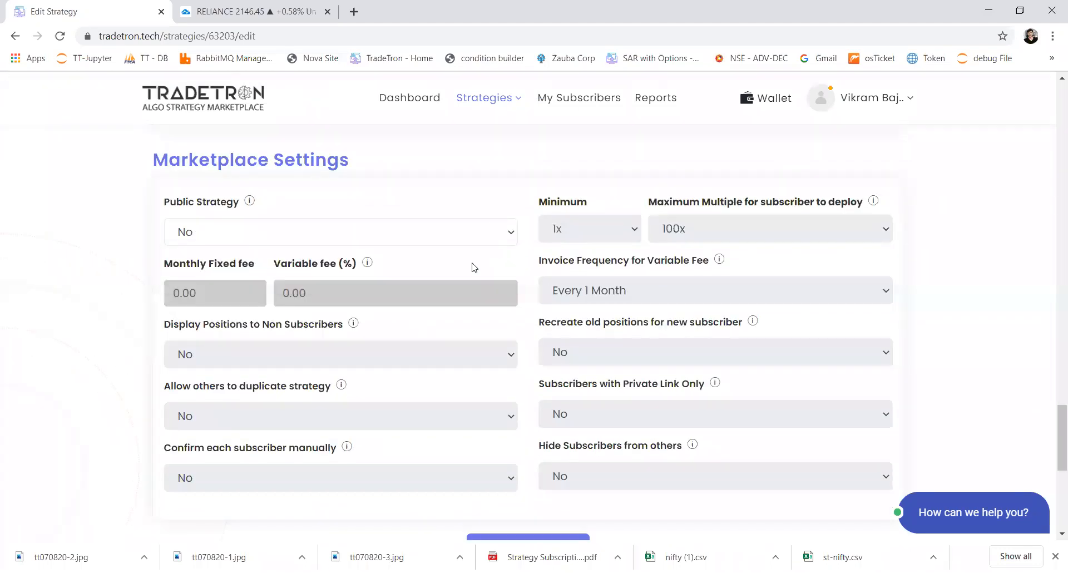
pyautogui.click(617, 418)
pyautogui.click(602, 436)
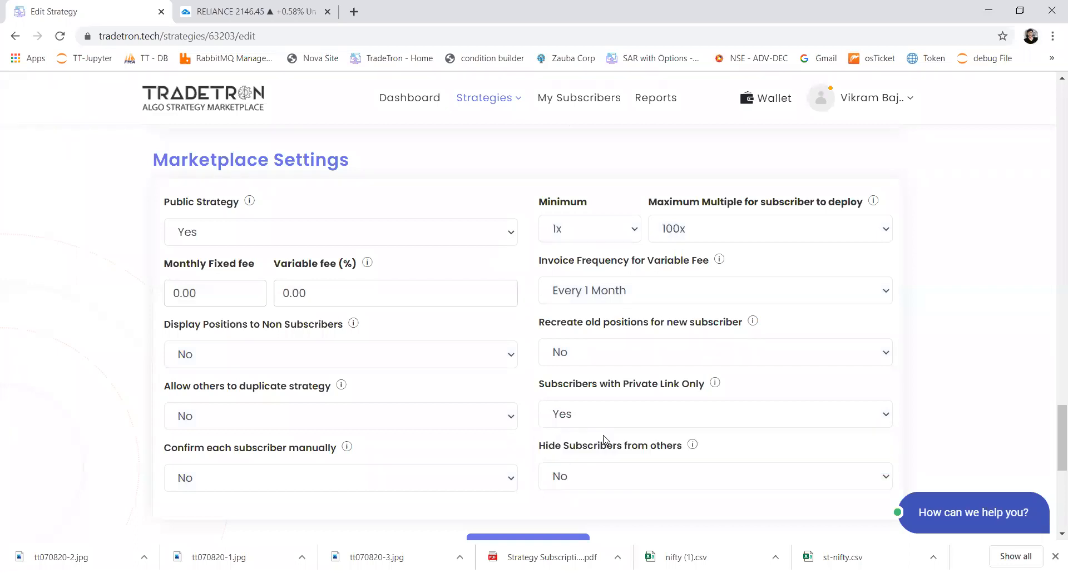
# - Set Allow others to duplicate strategy to Yes, update the strategy and close the confirmation
pyautogui.click(425, 411)
pyautogui.click(285, 441)
pyautogui.scroll(-3, 418, 412)
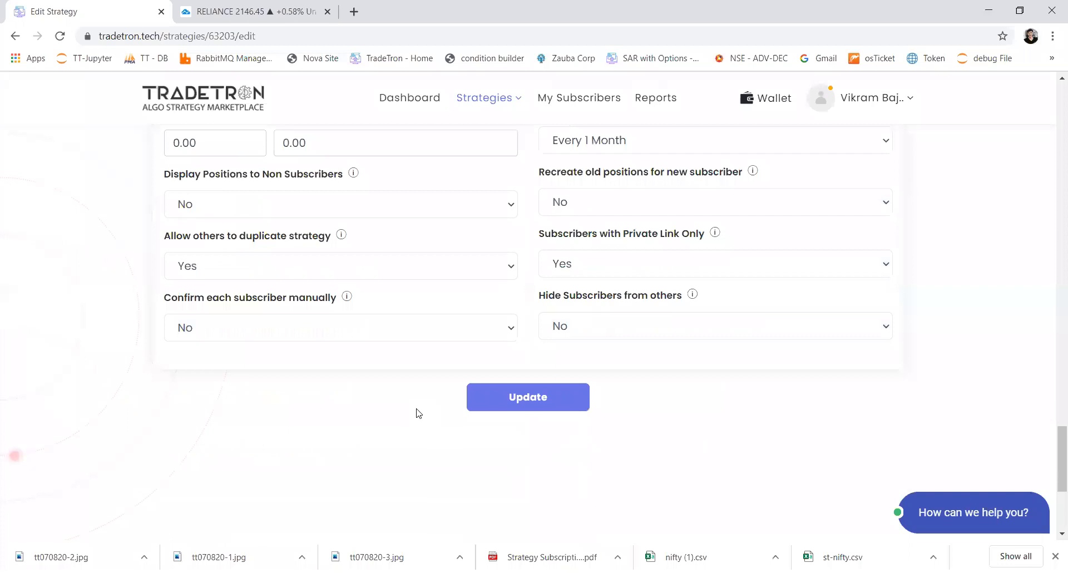
pyautogui.click(515, 411)
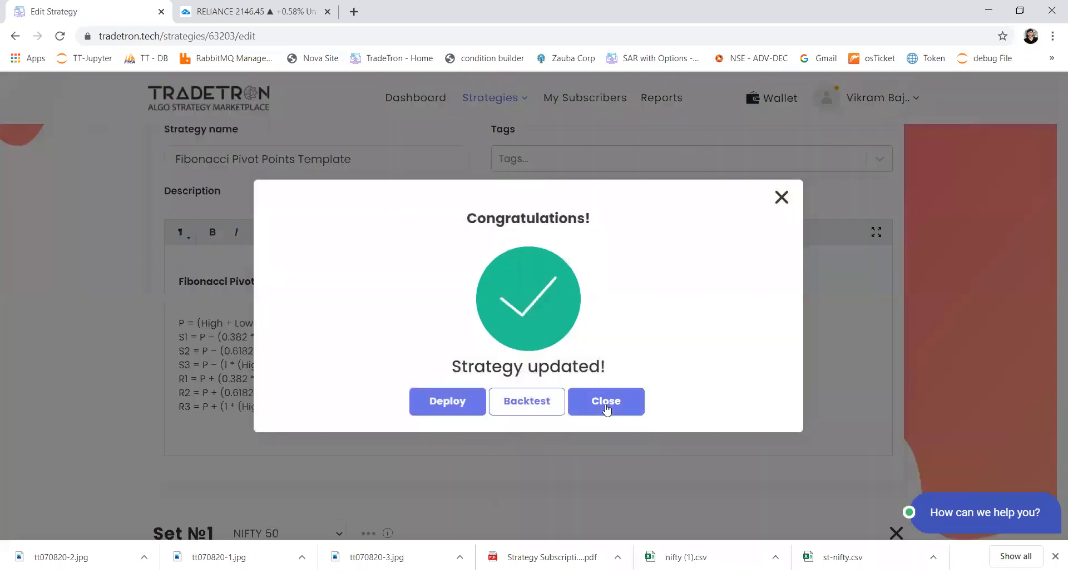
pyautogui.click(606, 402)
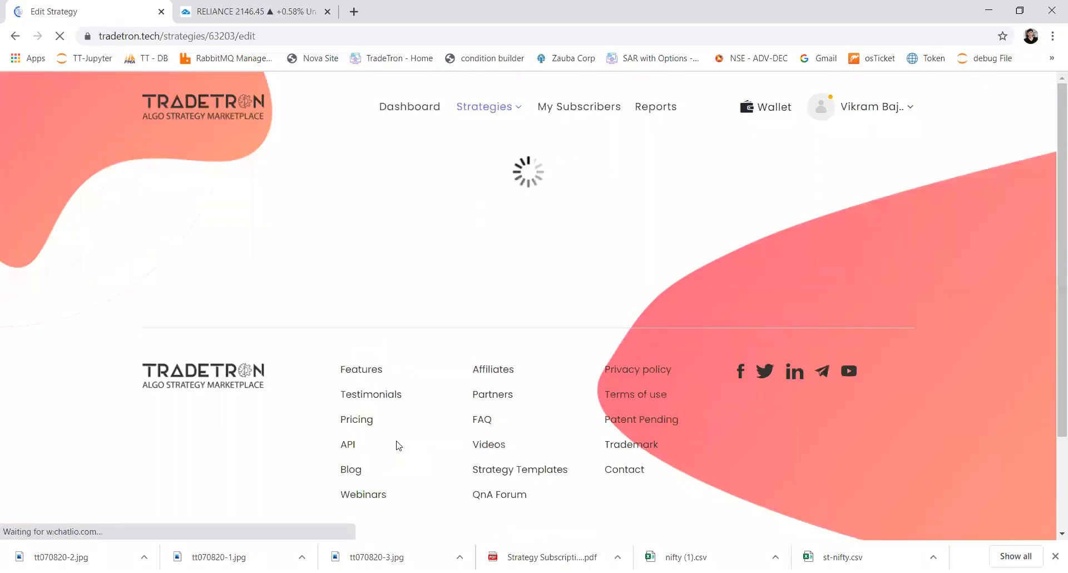
# - Review the saved strategy's sets and settings, checking the instrument assigned to ins in the Python code
pyautogui.scroll(-15, 397, 443)
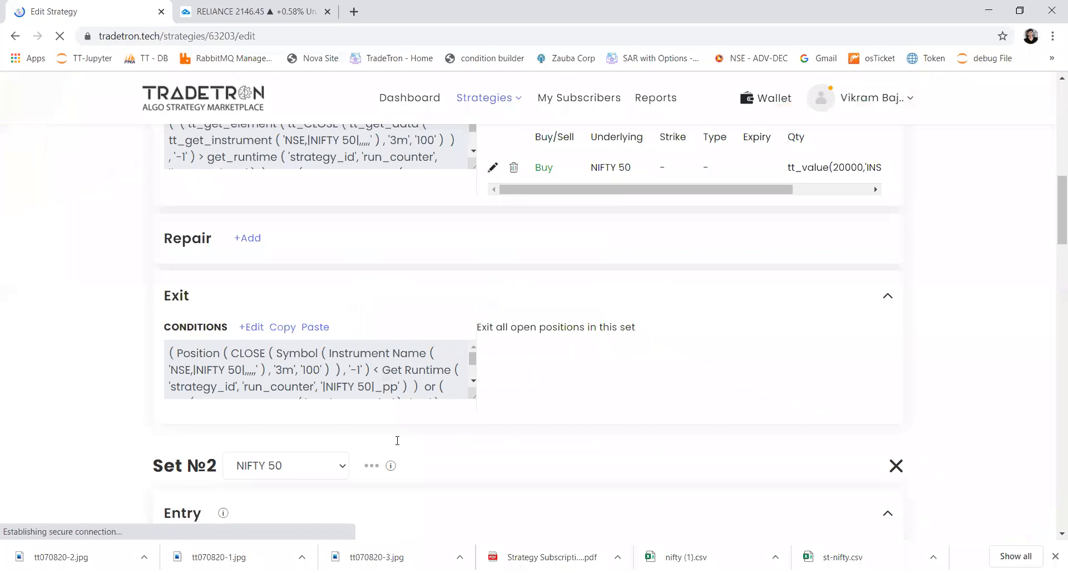
pyautogui.scroll(-15, 397, 442)
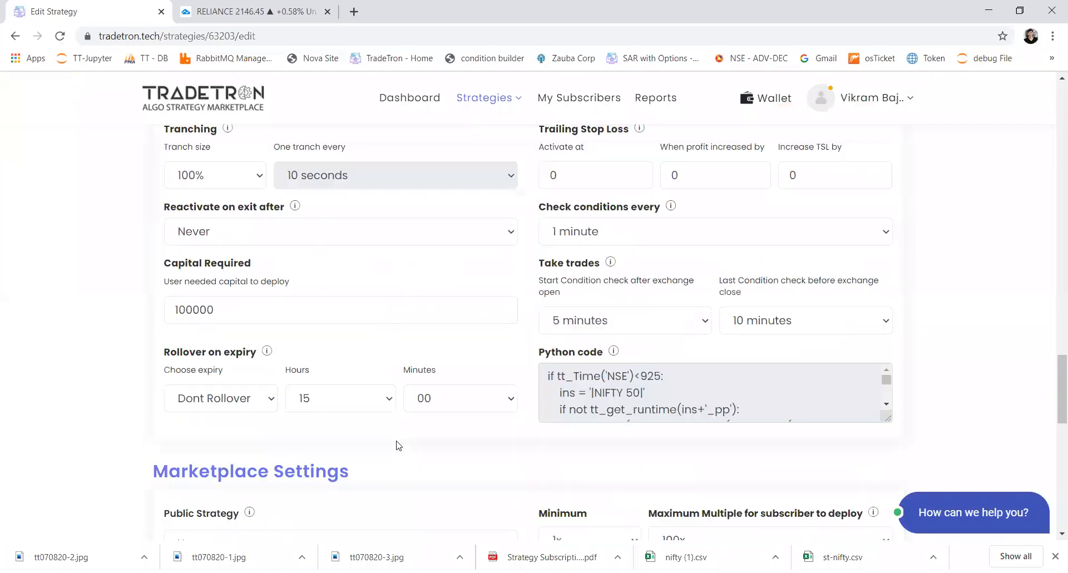
pyautogui.scroll(-3, 397, 443)
pyautogui.scroll(3, 397, 444)
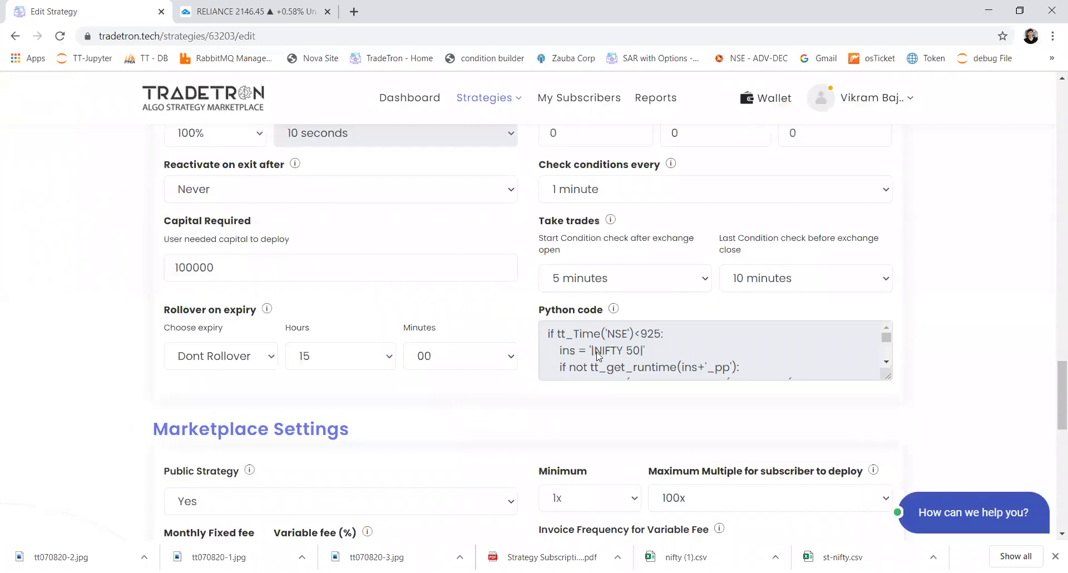
pyautogui.moveTo(586, 351); pyautogui.dragTo(646, 351)
pyautogui.scroll(9, 370, 284)
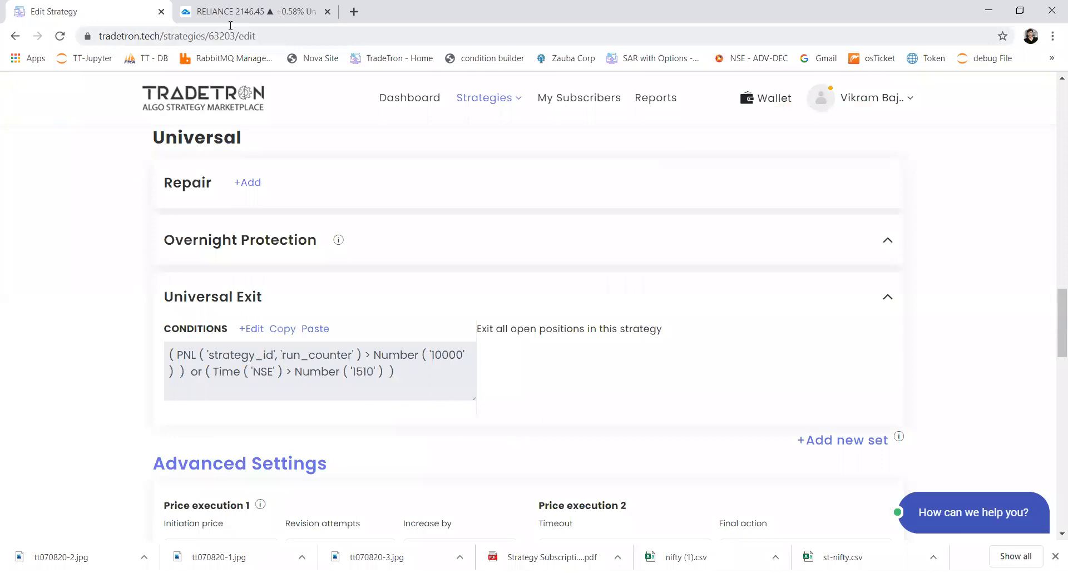
# - Select the strategy's web address up to its strategy ID, leaving out /edit
pyautogui.click(215, 33)
pyautogui.click(265, 36)
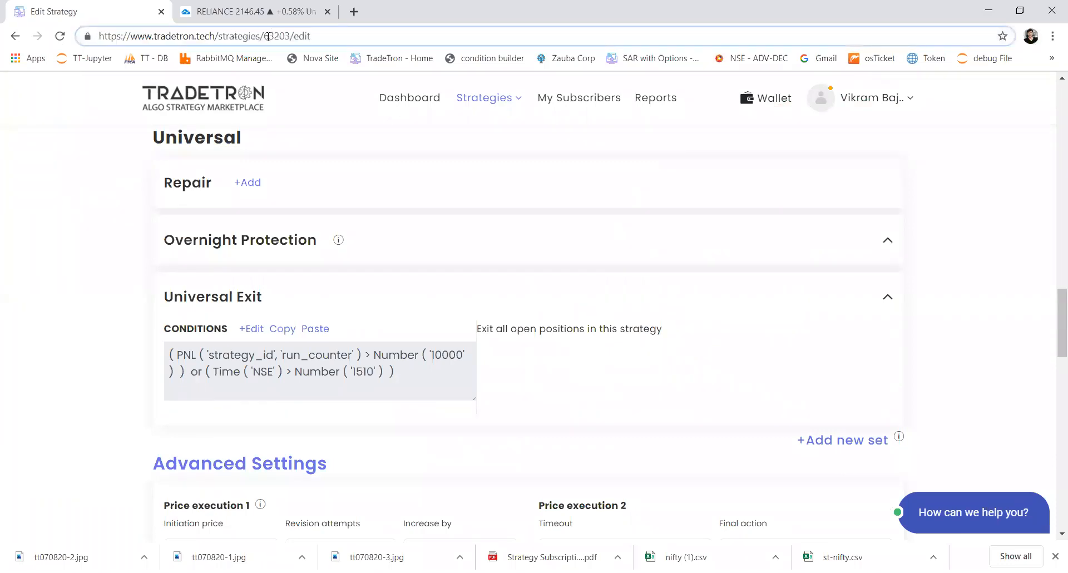
pyautogui.moveTo(265, 36); pyautogui.dragTo(282, 37)
pyautogui.doubleClick(282, 36)
pyautogui.hotkey('alt', 'Tab')
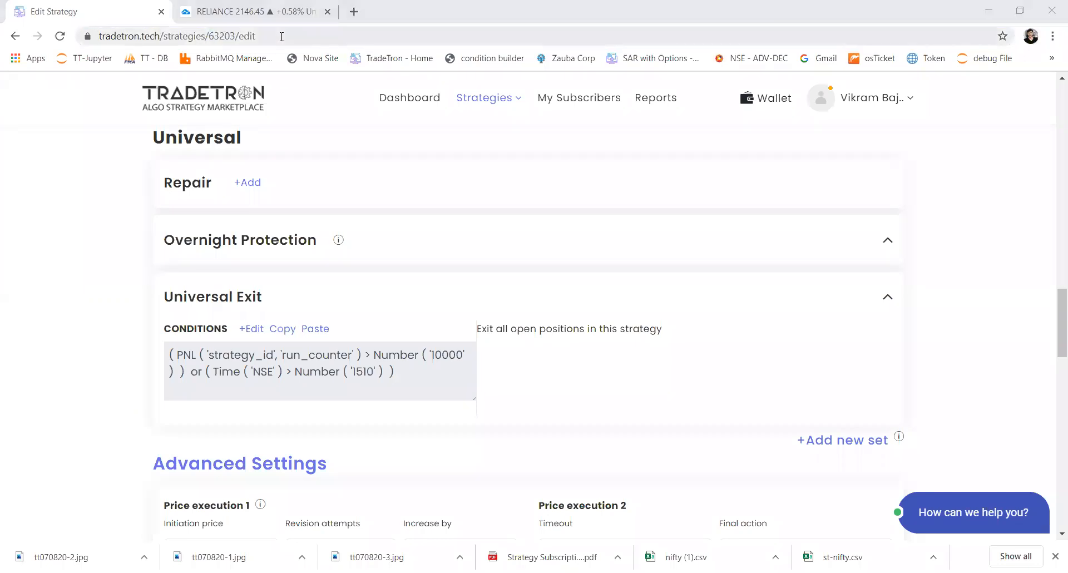
pyautogui.moveTo(289, 35); pyautogui.dragTo(101, 41)
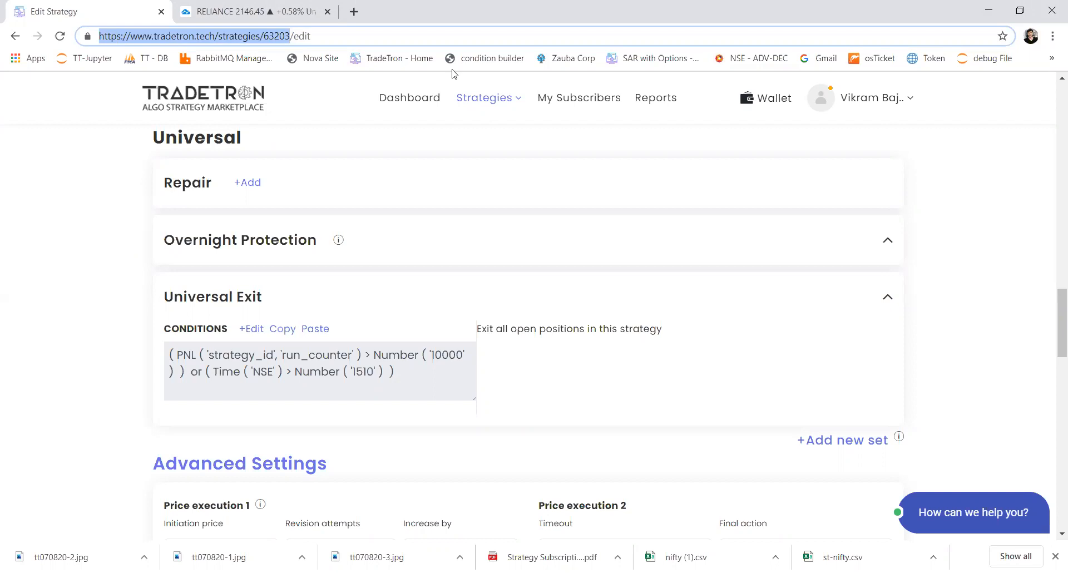
pyautogui.hotkey('alt', 'Tab')
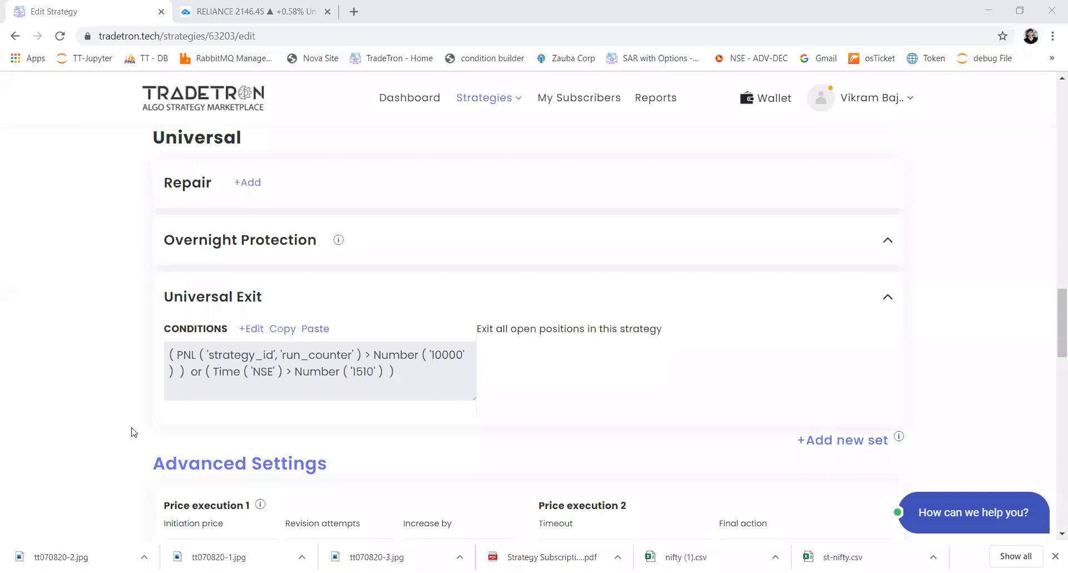
# - Update the Fibonacci Pivot Points Template strategy once more and close the confirmation
pyautogui.scroll(-20, 132, 432)
pyautogui.scroll(2, 128, 428)
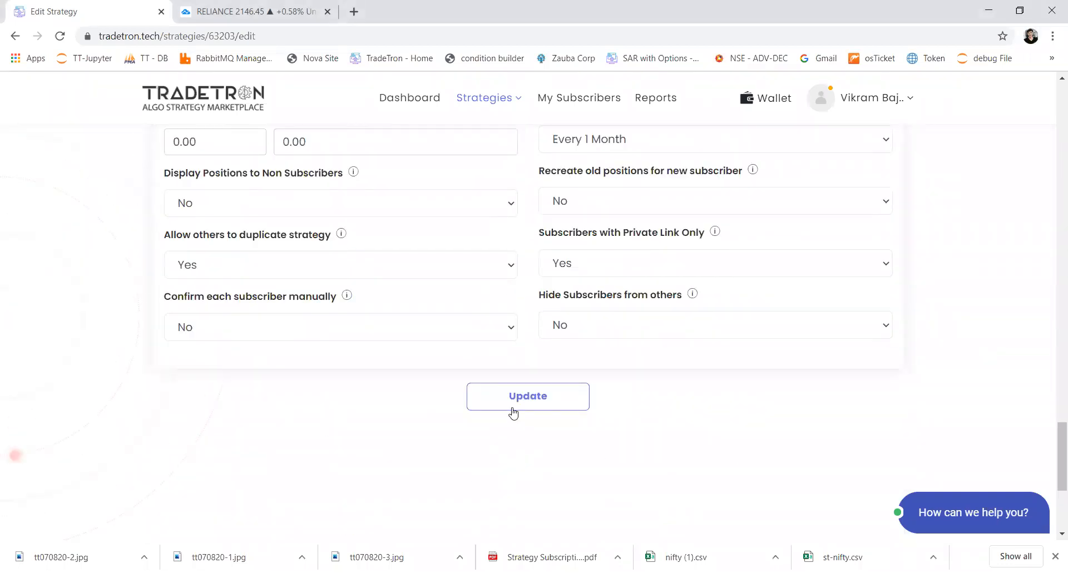
pyautogui.click(513, 410)
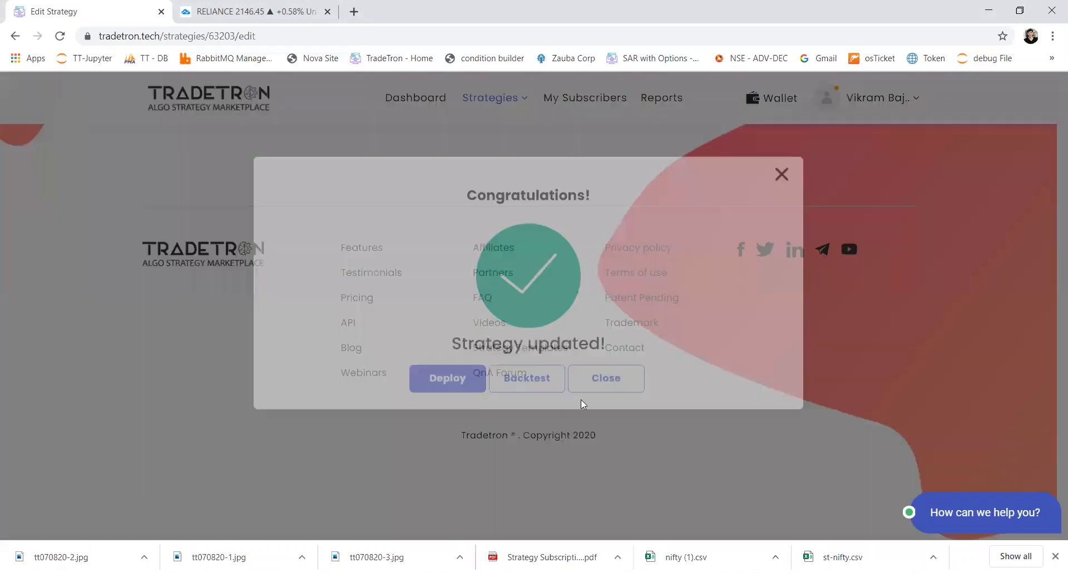
pyautogui.click(590, 407)
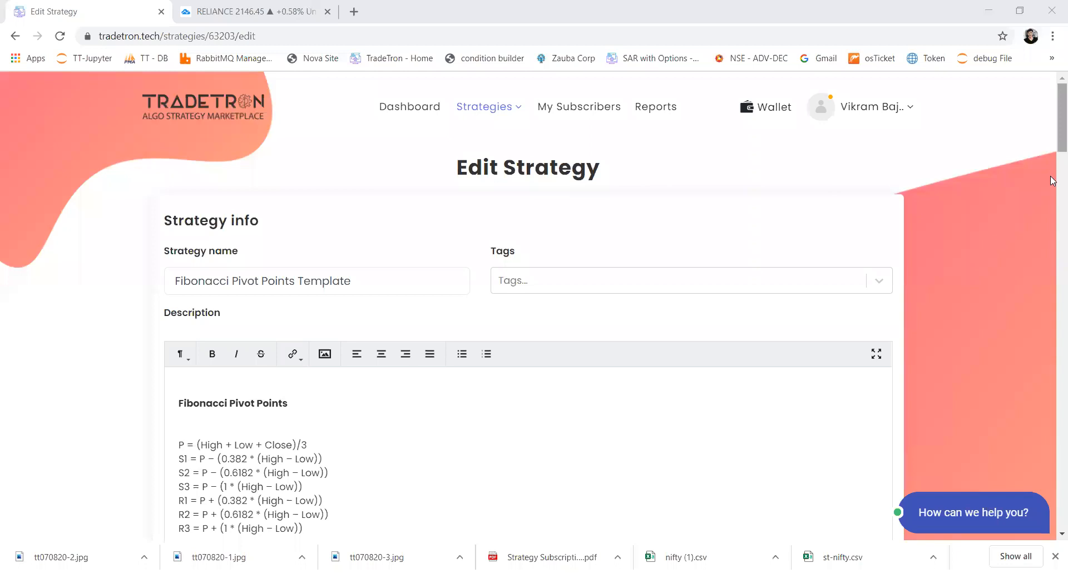
pyautogui.scroll(-5, 1052, 177)
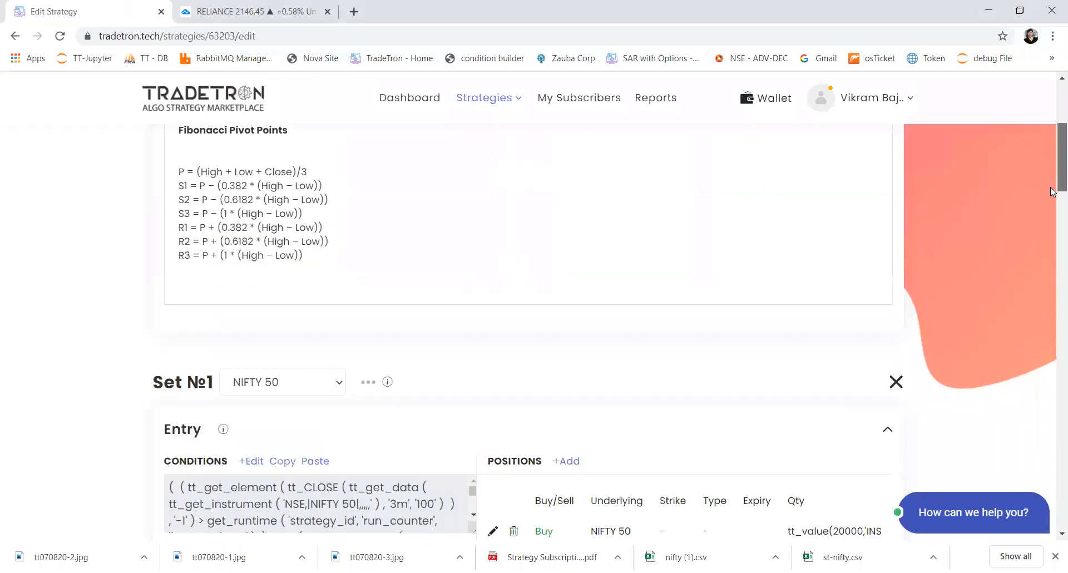
pyautogui.click(681, 292)
pyautogui.write('10')
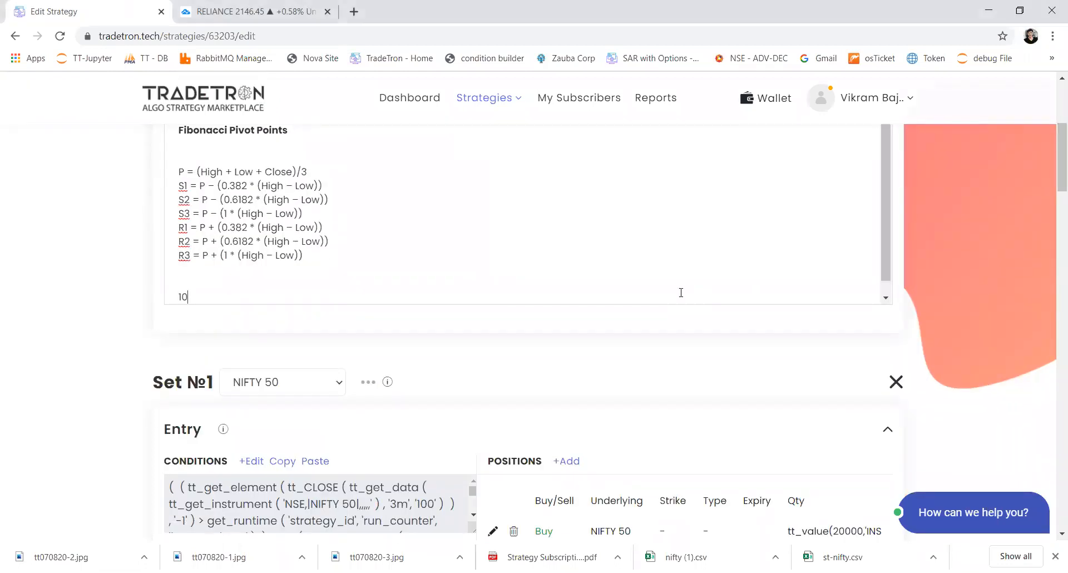
pyautogui.write('1')
pyautogui.press('Return')
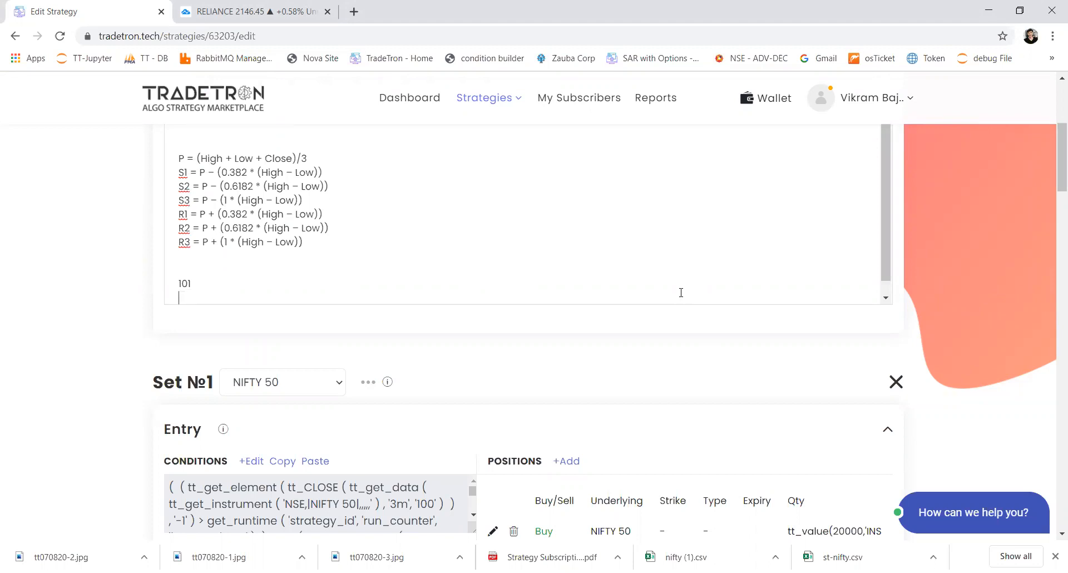
pyautogui.write('100')
pyautogui.press('Return')
pyautogui.write('%')
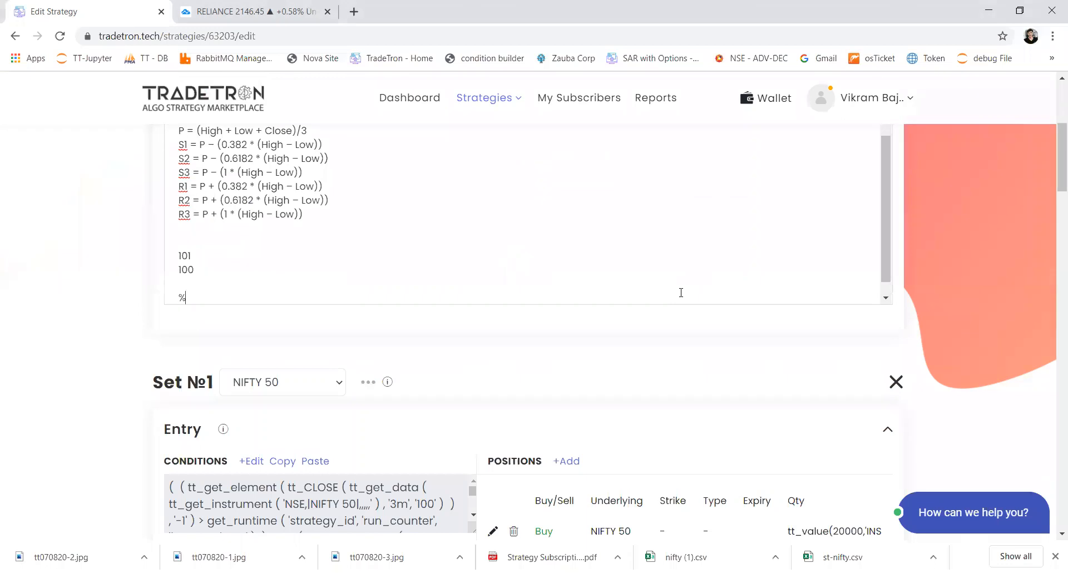
pyautogui.write('change = 1')
pyautogui.keyDown('shift'); pyautogui.click(179, 247); pyautogui.keyUp('shift')
pyautogui.press('BackSpace')
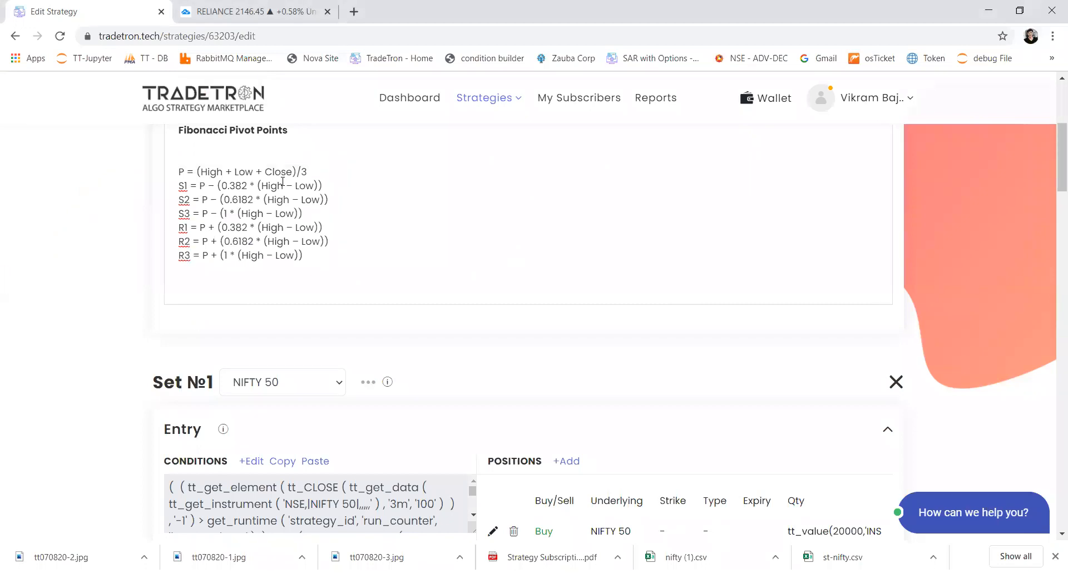
pyautogui.hotkey('alt', 'Tab')
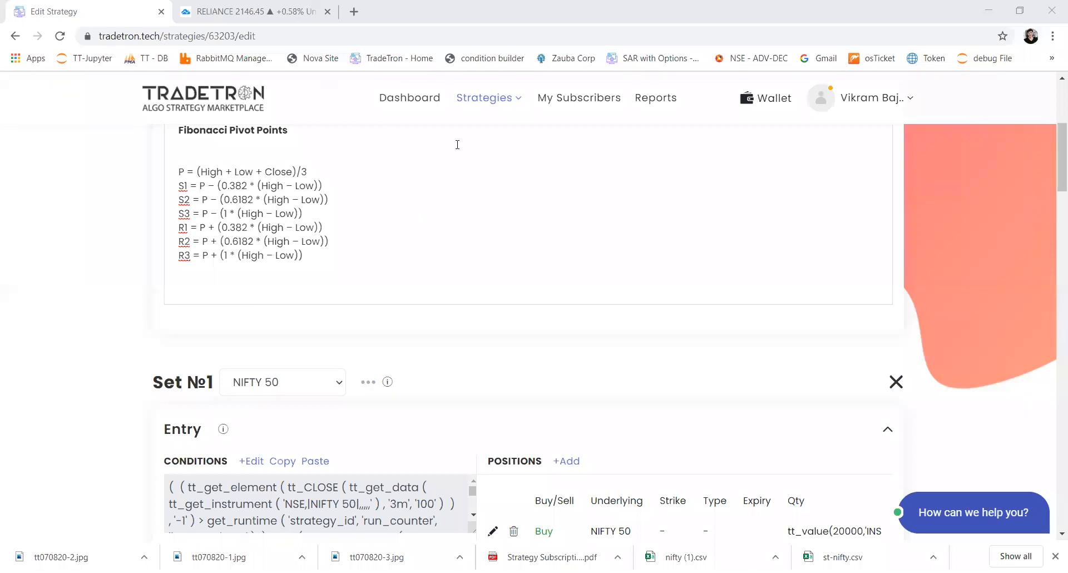
pyautogui.click(483, 106)
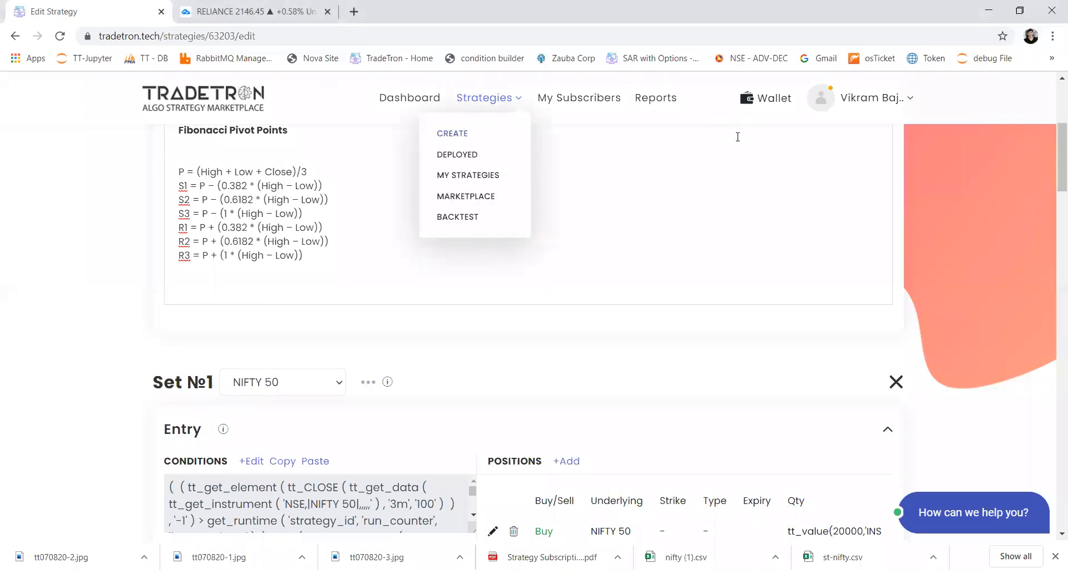
# - Open My Strategies in a separate browser tab, staying on the strategy's edit page
pyautogui.middleClick(466, 177)
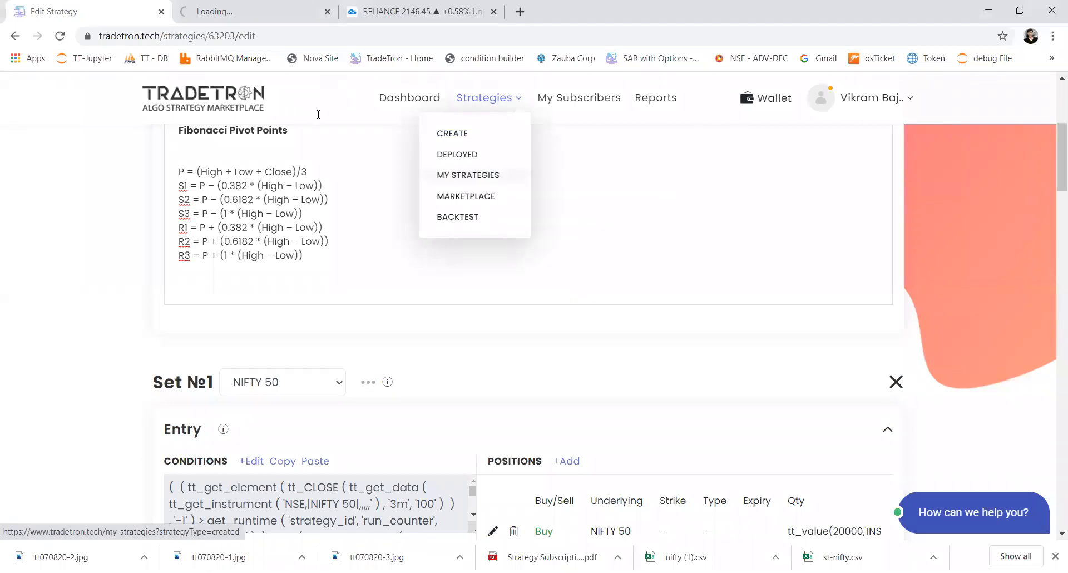
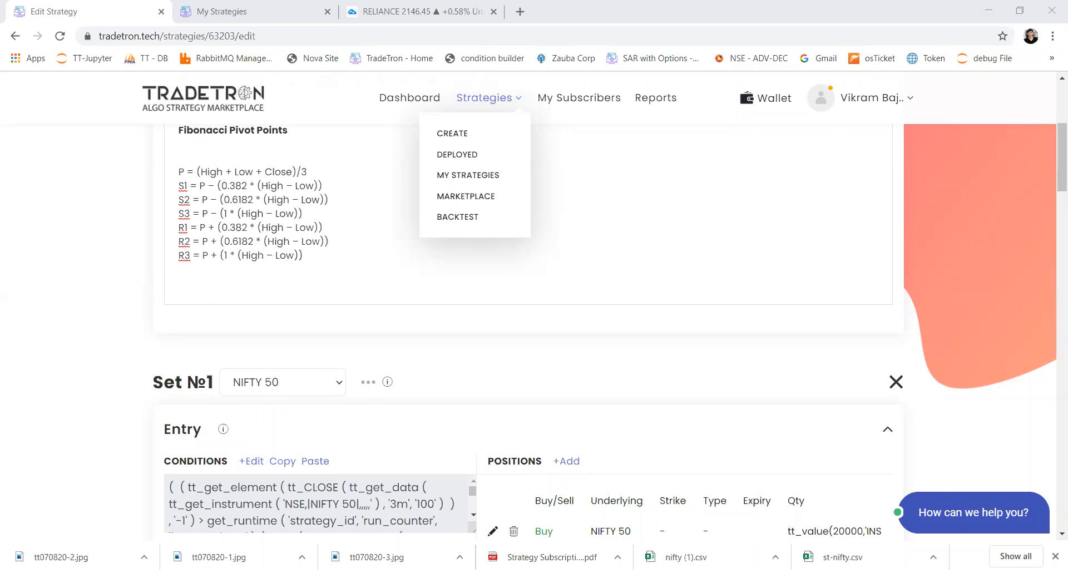
pyautogui.click(293, 357)
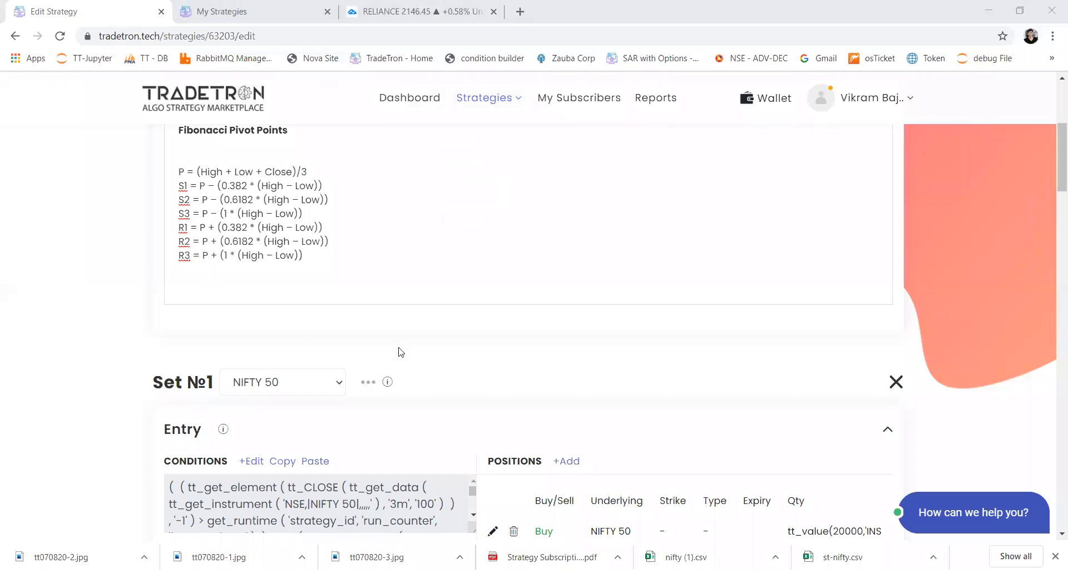
# - Add a Universal Repair Once block to the Universal section of the strategy
pyautogui.scroll(-7, 401, 353)
pyautogui.scroll(-10, 398, 352)
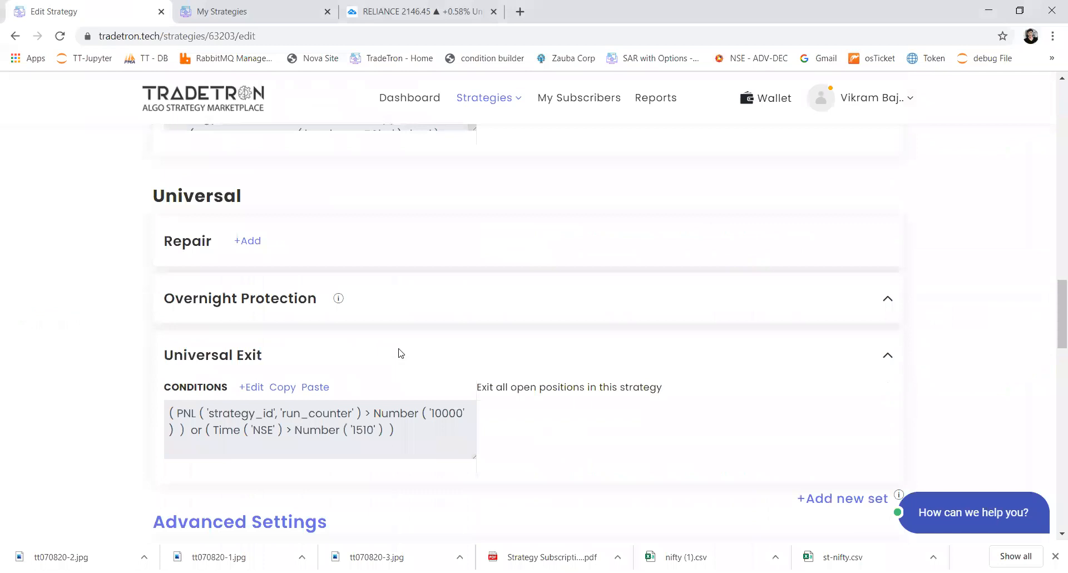
pyautogui.click(249, 250)
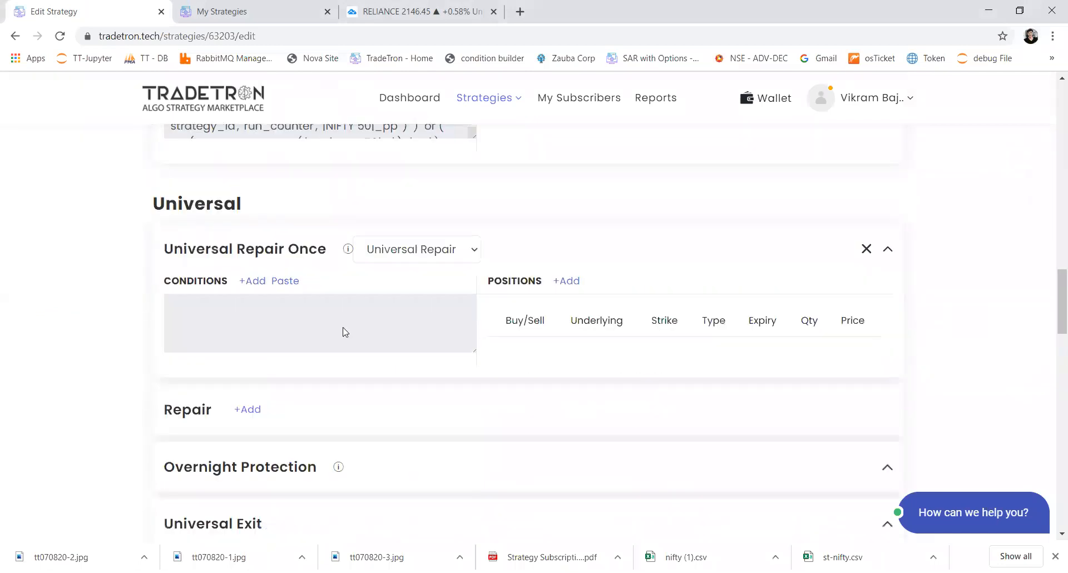
# - Start the Universal Repair Once condition with the LTP keyword for the NSE instrument RELIANCE
pyautogui.click(253, 281)
pyautogui.click(356, 216)
pyautogui.write('ltp')
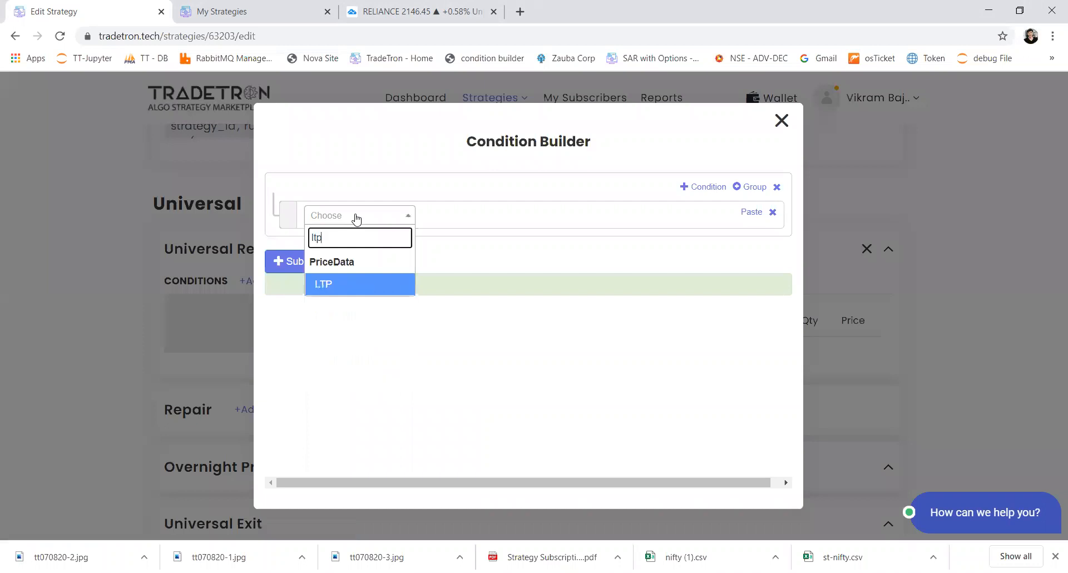
pyautogui.press('Return')
pyautogui.press('Return')
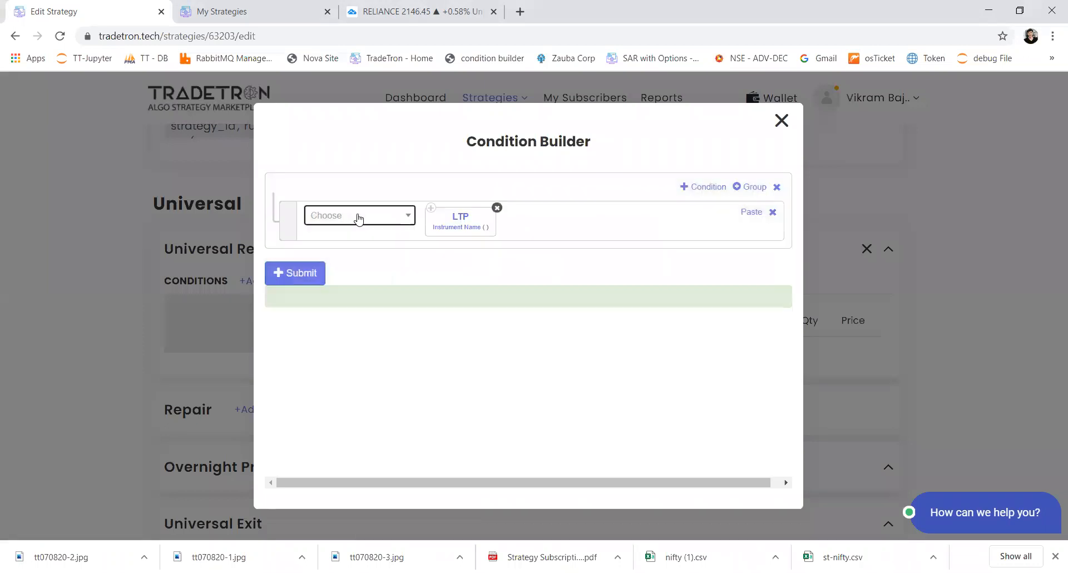
pyautogui.click(448, 232)
pyautogui.press('Return')
pyautogui.write('nse')
pyautogui.press('Return')
pyautogui.write('reli')
pyautogui.press('Return')
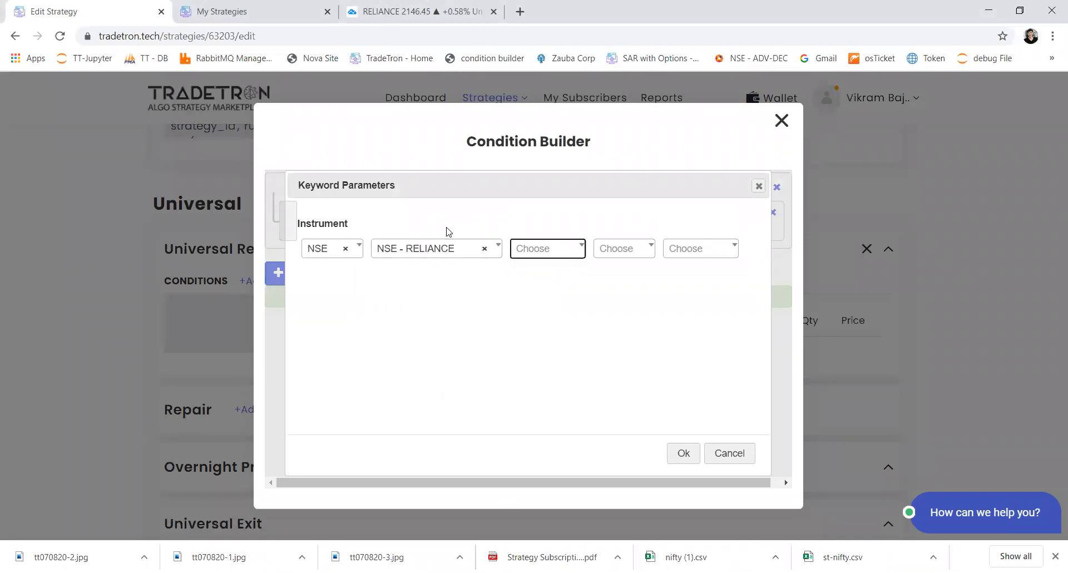
pyautogui.press('Return')
# - Extend the condition with > and a Position keyword using the Highest High Value series at position -1
pyautogui.write('>')
pyautogui.press('Return')
pyautogui.write('p')
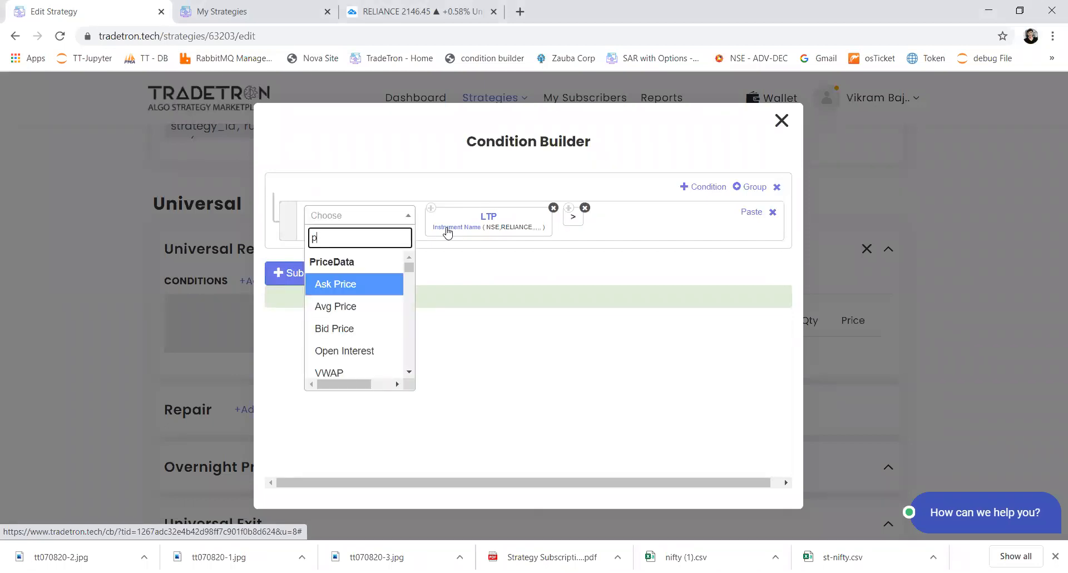
pyautogui.write('osi')
pyautogui.press('Return')
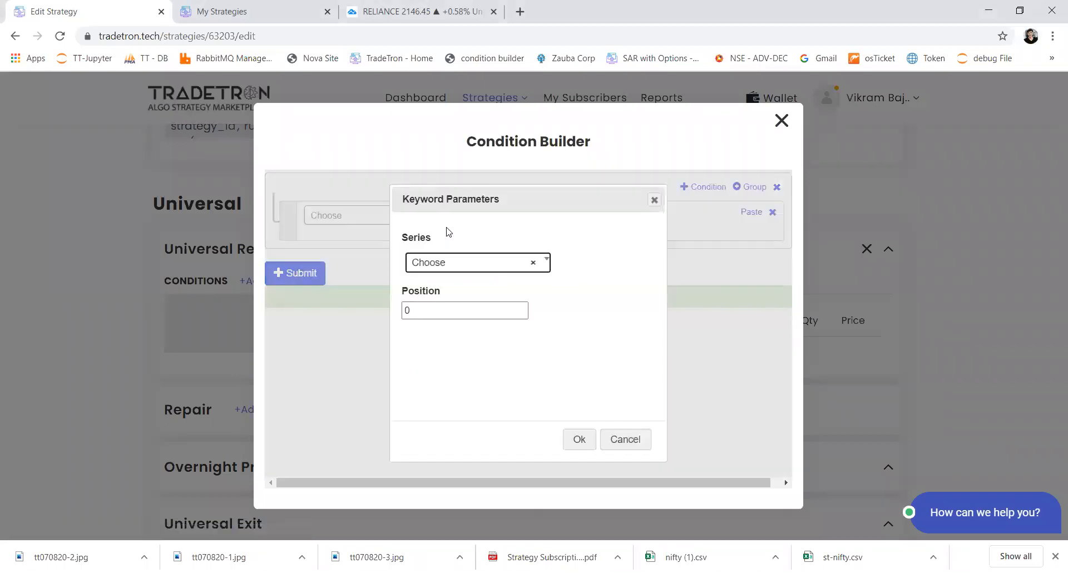
pyautogui.write('high')
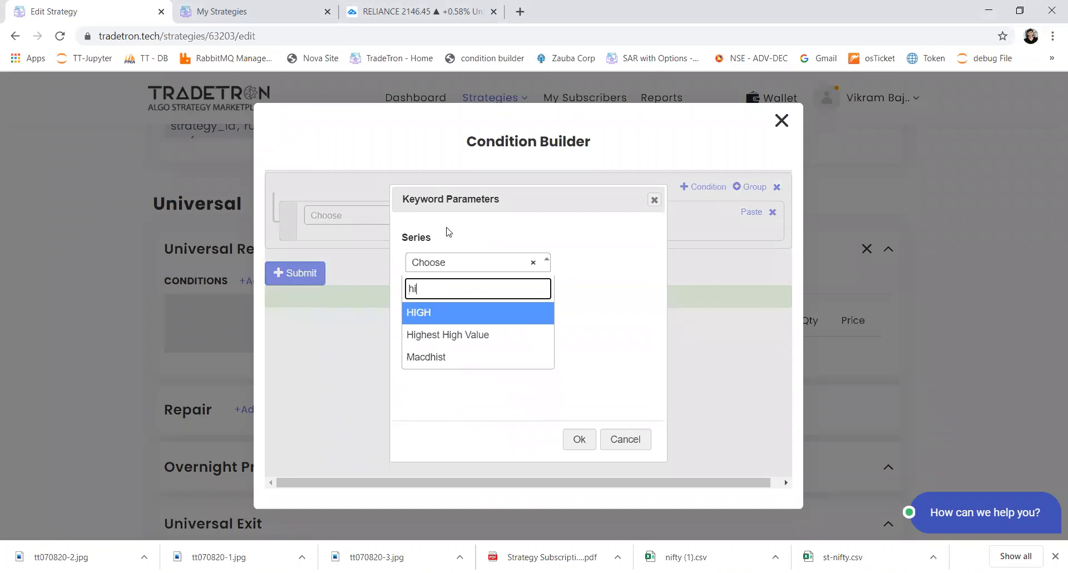
pyautogui.press('Down')
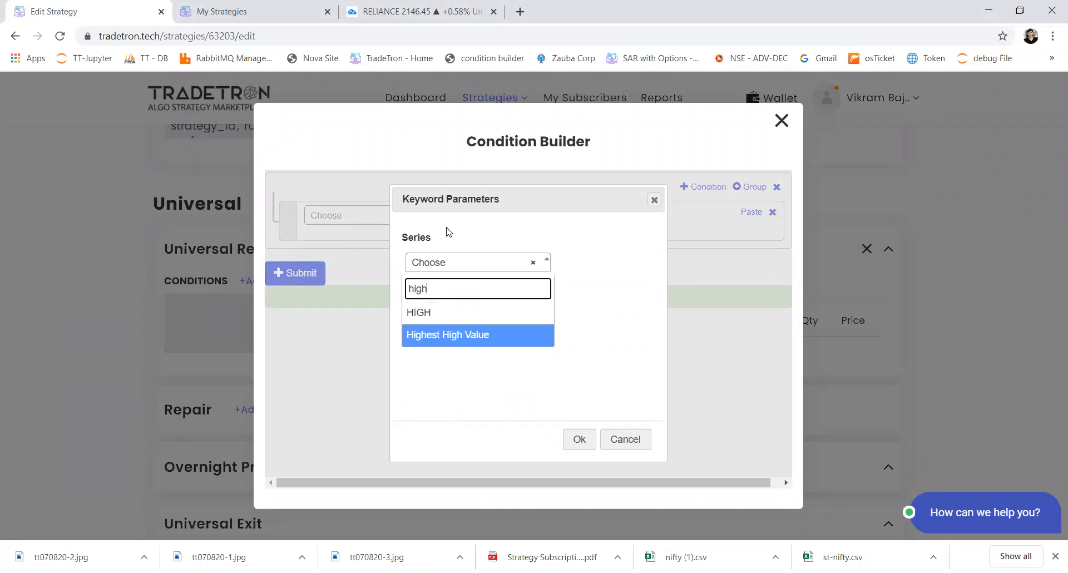
pyautogui.press('Return')
pyautogui.press('Tab')
pyautogui.write('-1')
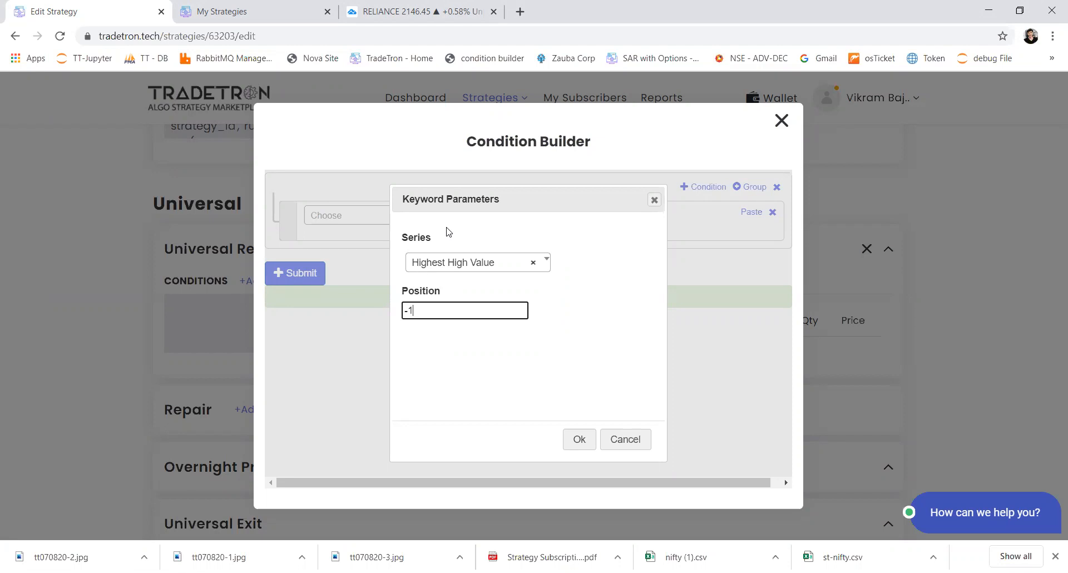
pyautogui.press('Return')
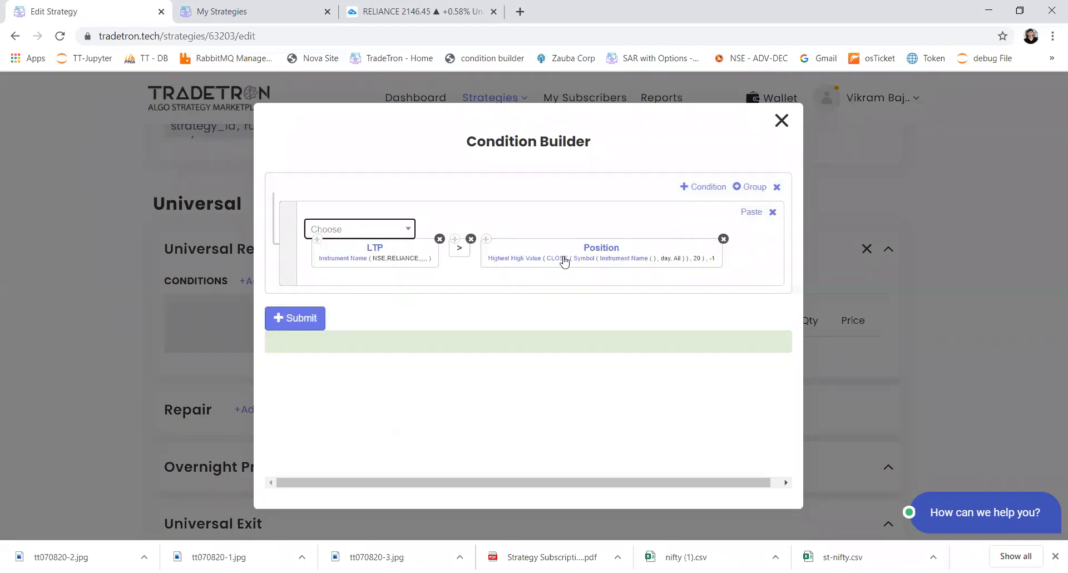
# - Set the Highest High Value parameters to the HIGH series with a period of 3
pyautogui.click(524, 263)
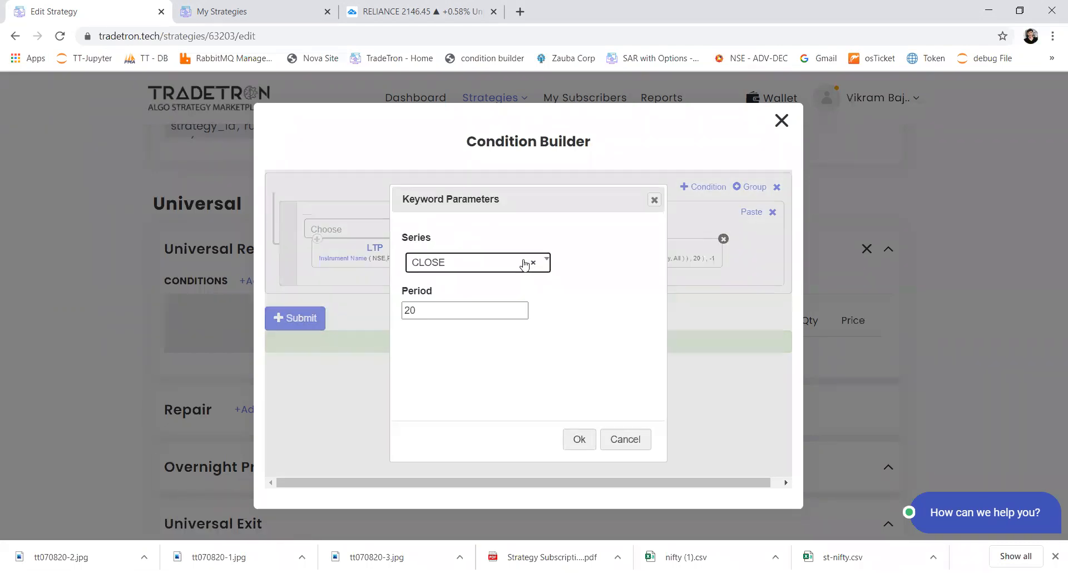
pyautogui.click(653, 200)
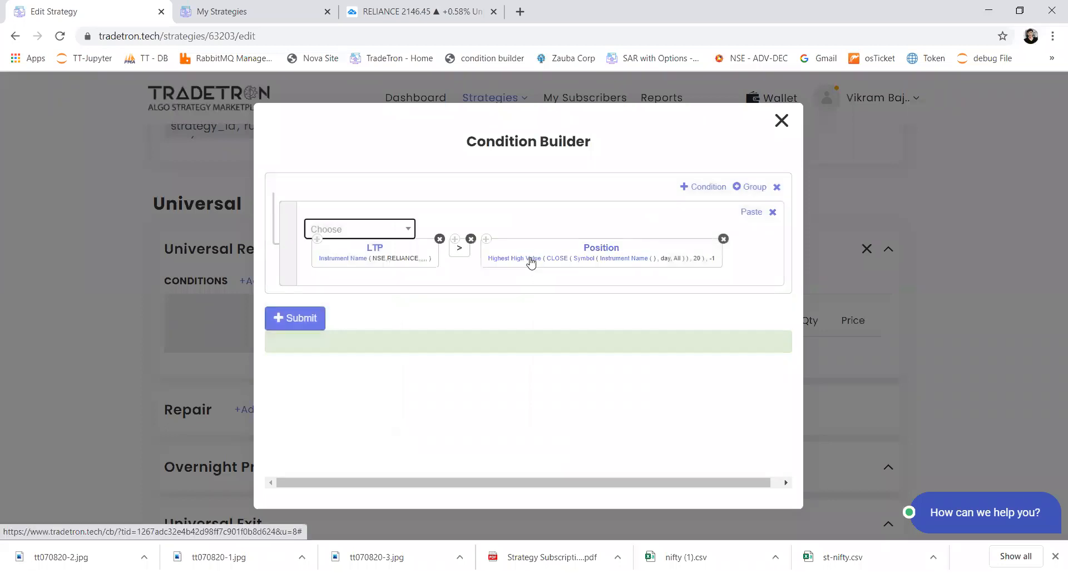
pyautogui.click(531, 264)
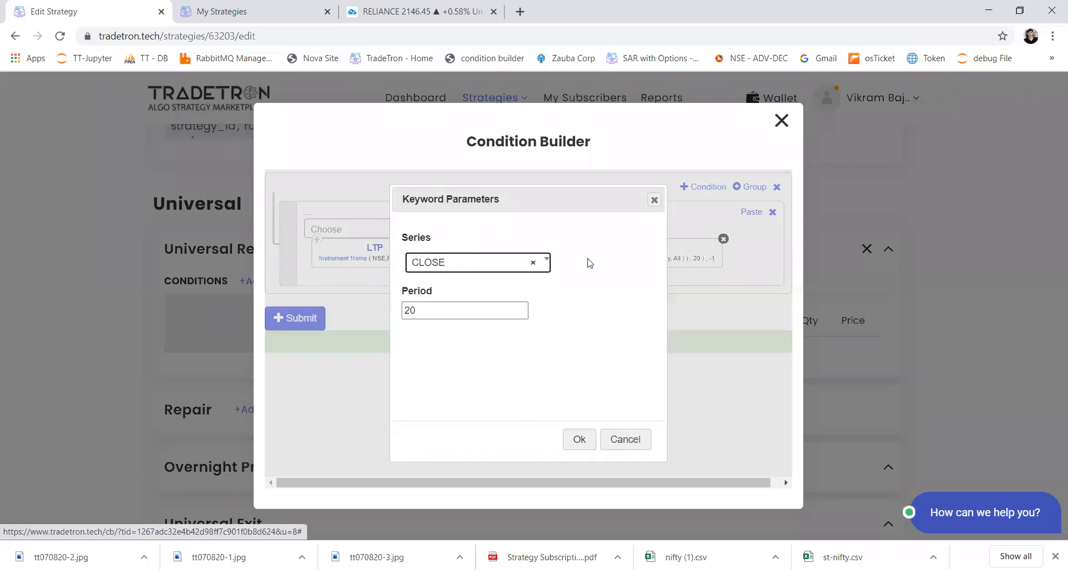
pyautogui.click(467, 269)
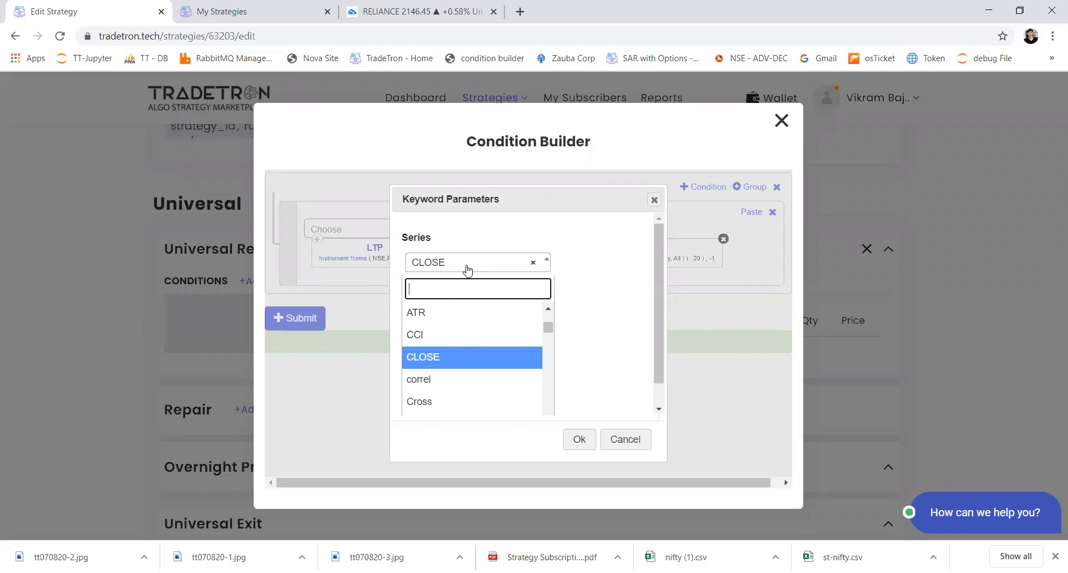
pyautogui.write('hig')
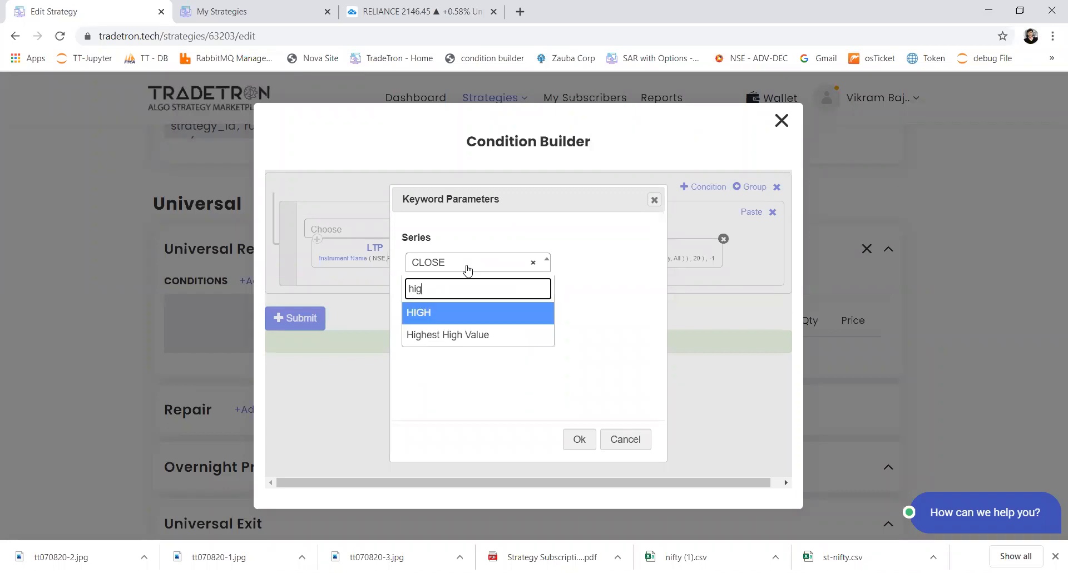
pyautogui.press('Return')
pyautogui.press('Tab')
pyautogui.write('3')
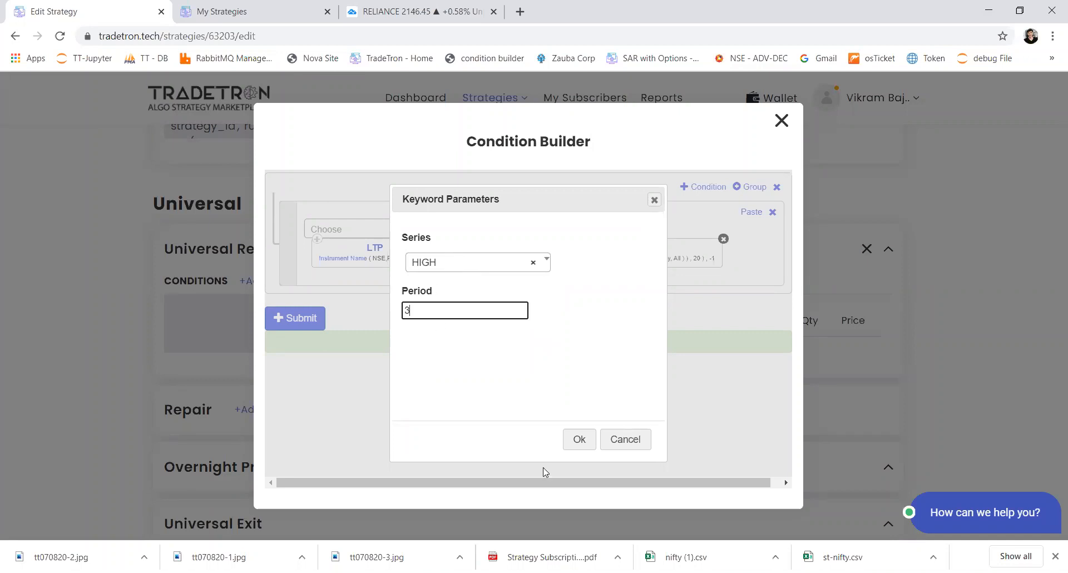
pyautogui.click(578, 440)
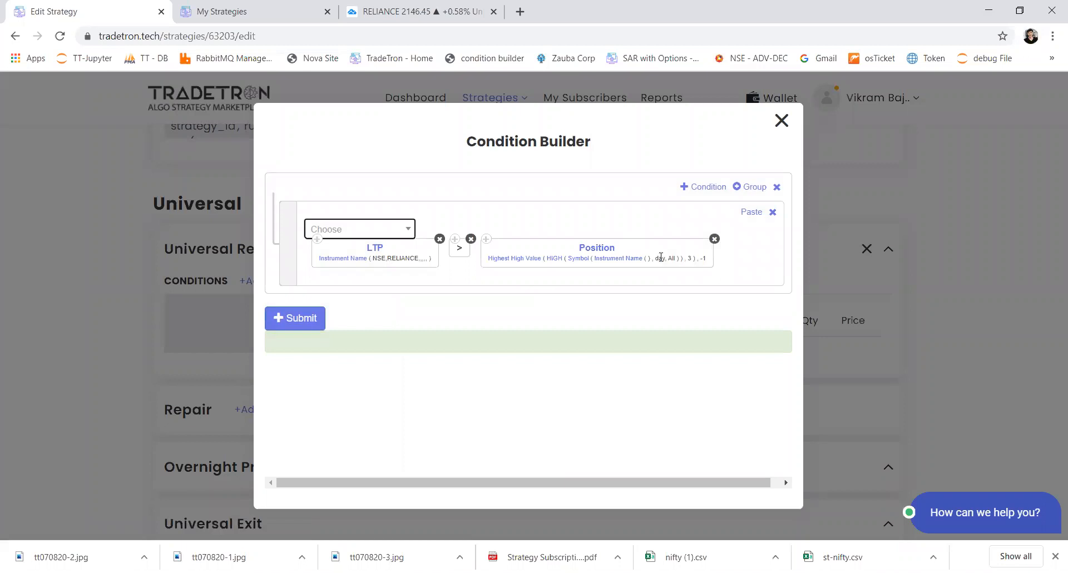
# - Set the instrument inside the Highest High Value expression to NSE - RELIANCE
pyautogui.click(612, 263)
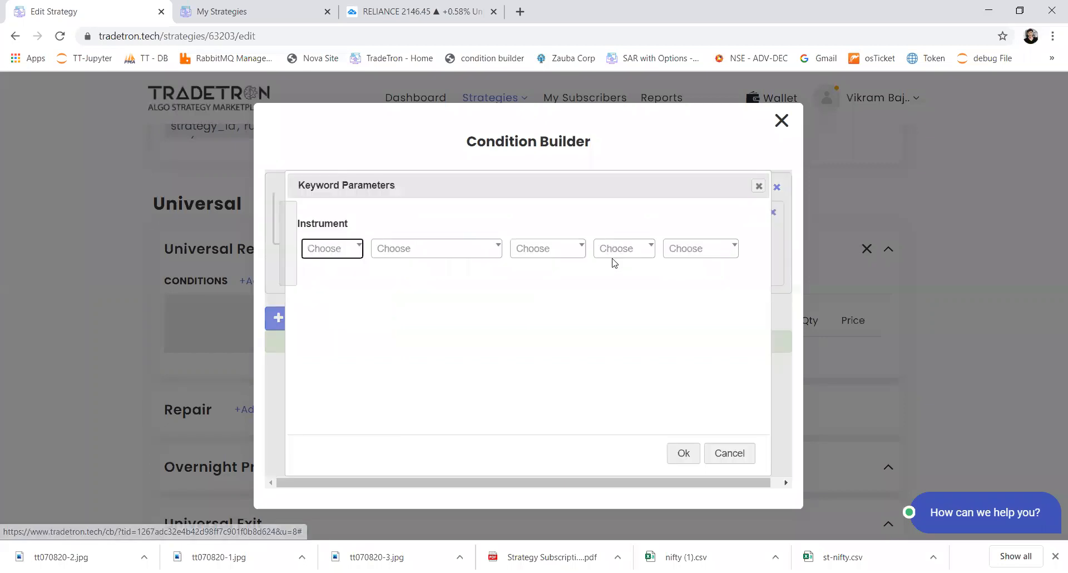
pyautogui.write('nse')
pyautogui.press('Return')
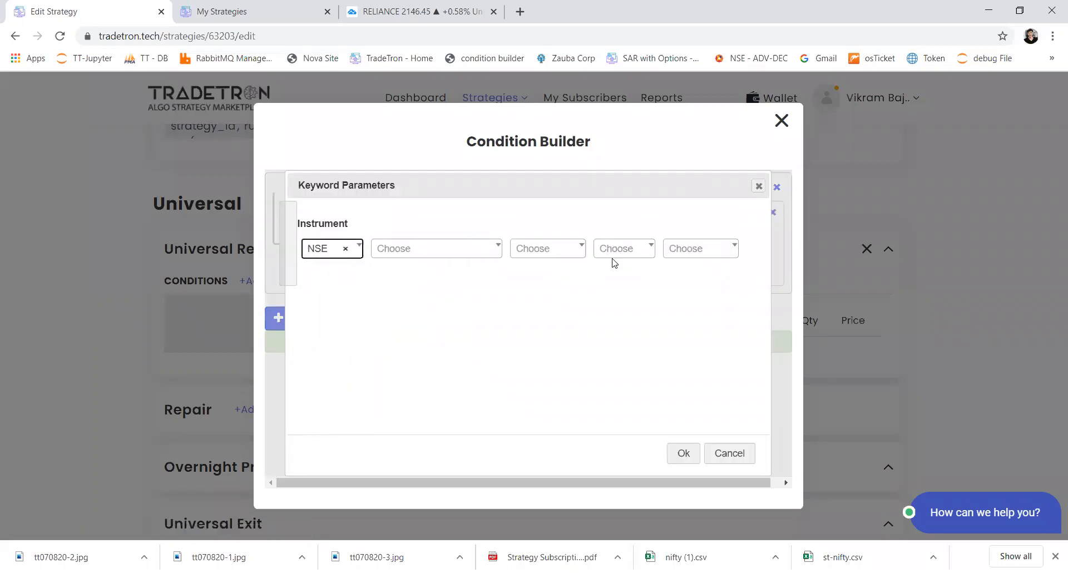
pyautogui.write('relia')
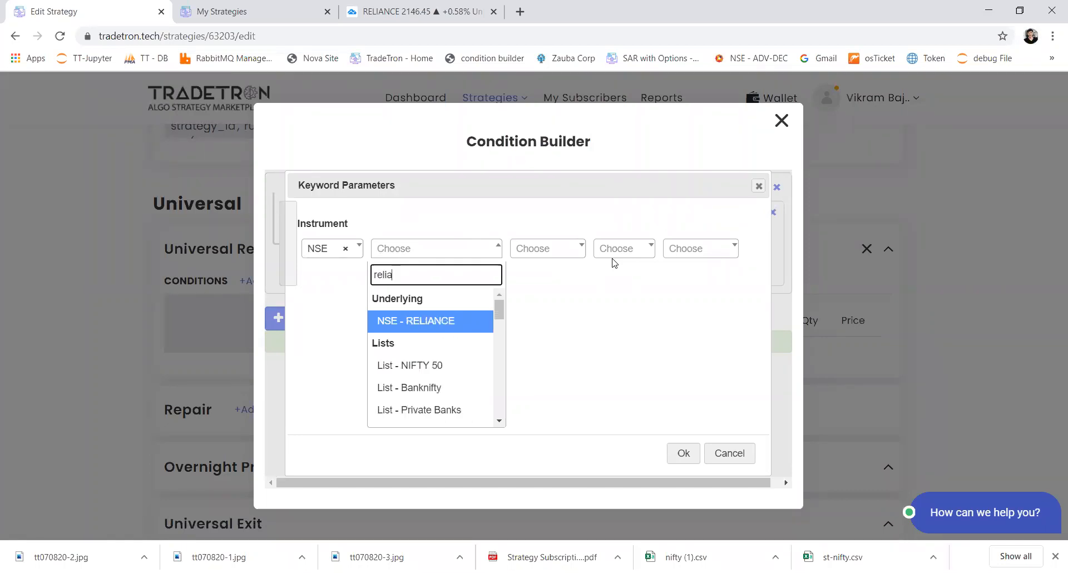
pyautogui.press('Return')
pyautogui.press('Tab')
pyautogui.press('Tab')
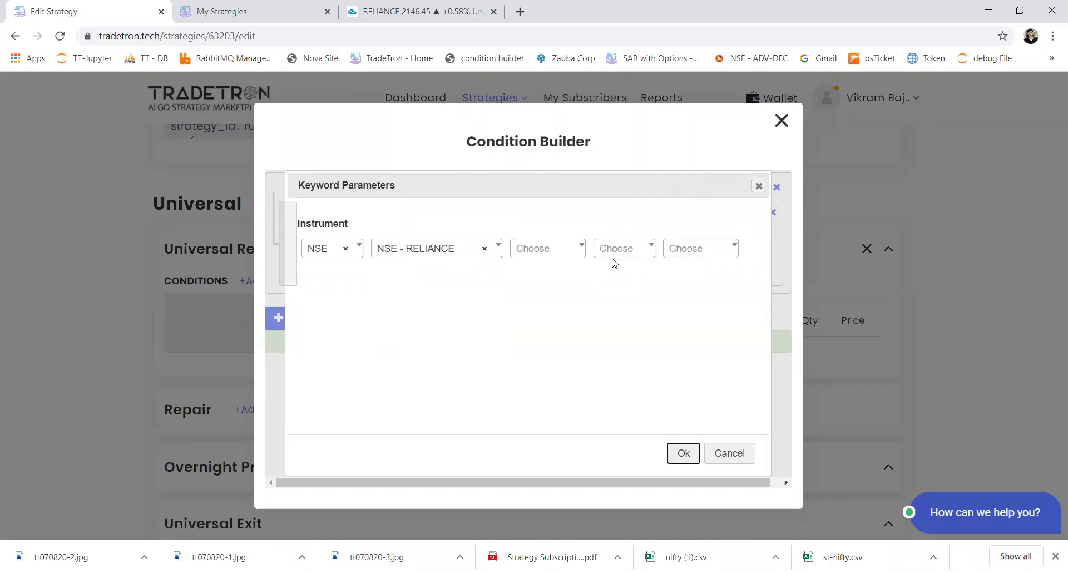
pyautogui.press('Return')
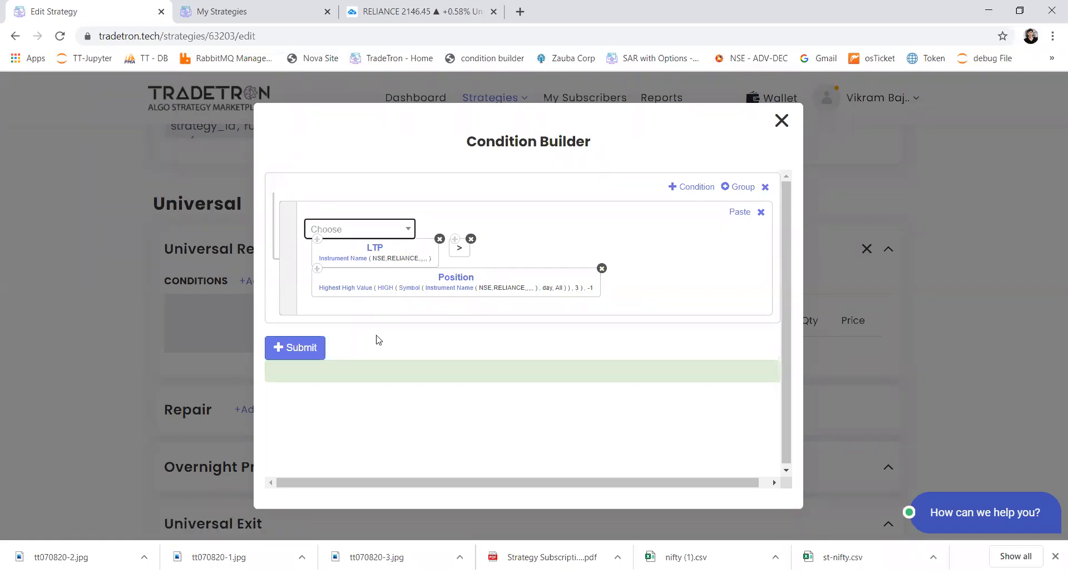
# - Examine the LTP versus Highest High Value condition up close, then close the Condition Builder without submitting it
pyautogui.scroll(5, 376, 335)
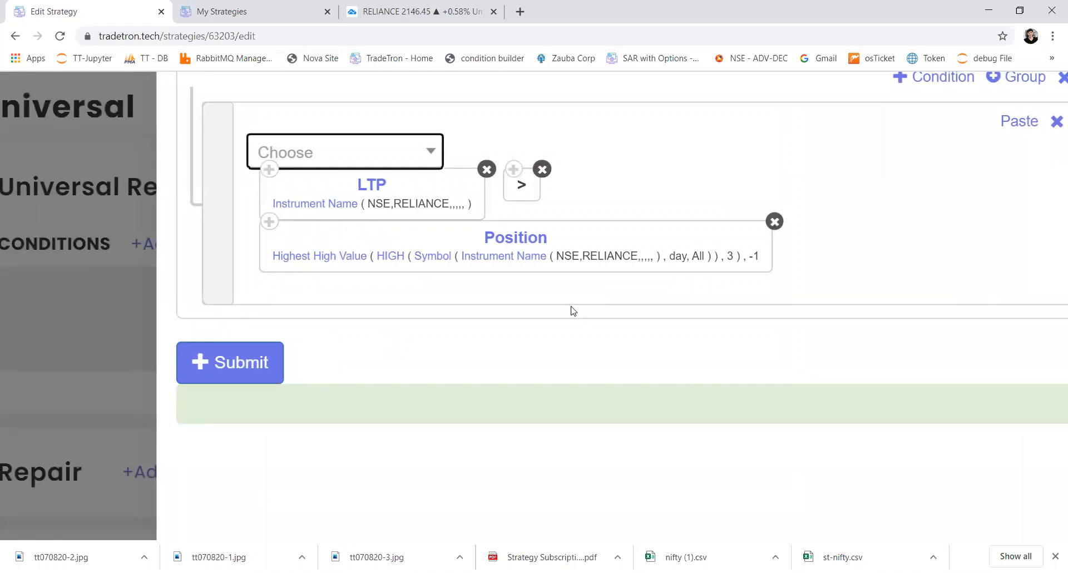
pyautogui.scroll(-5, 573, 310)
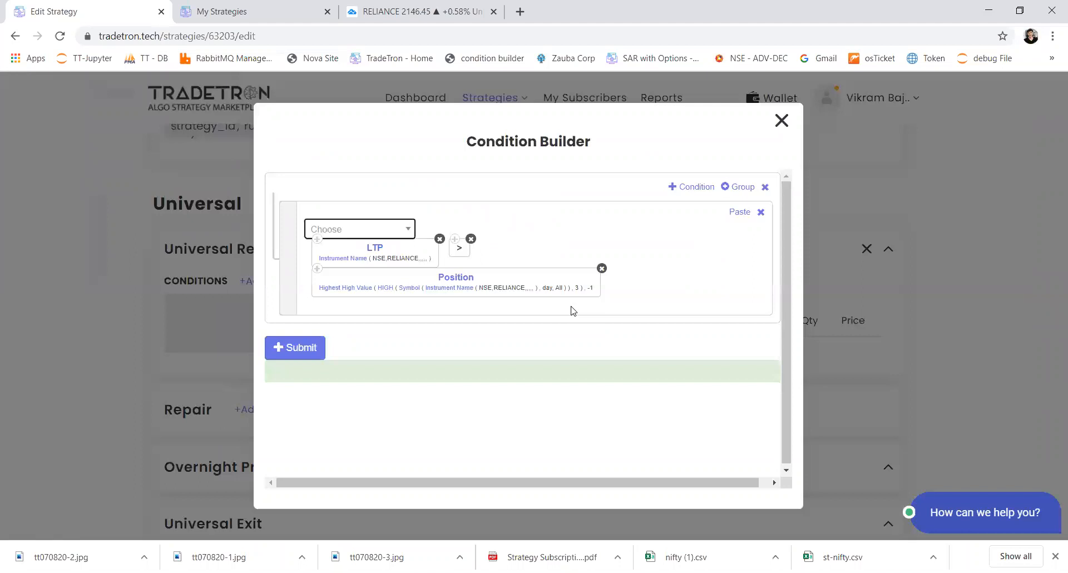
pyautogui.click(781, 120)
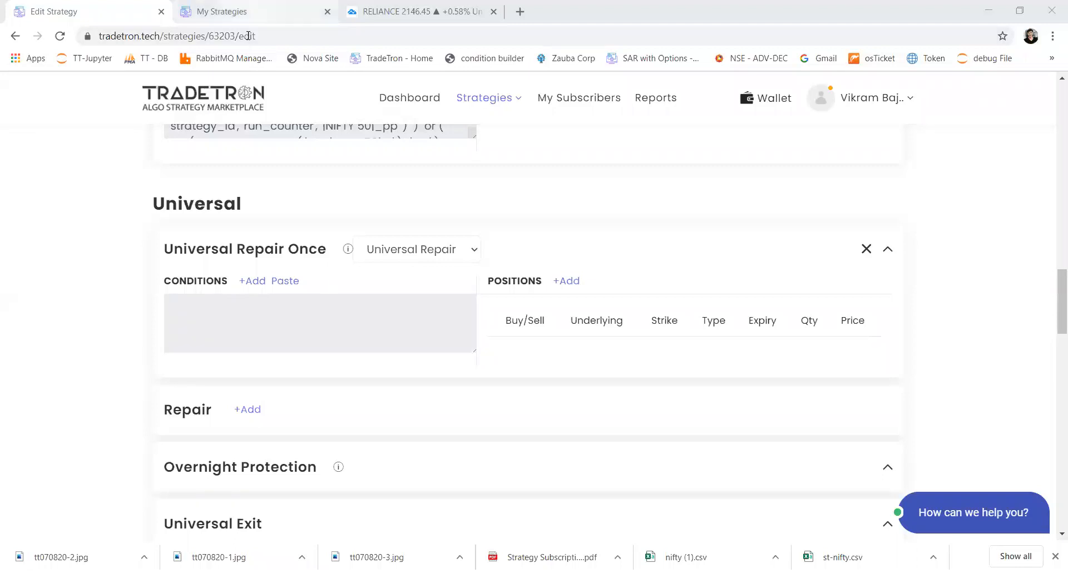
# - Open the backtest settings for the Fibonacci Pivot Points Template from the created strategies
pyautogui.hotkey('ctrl', 'Tab')
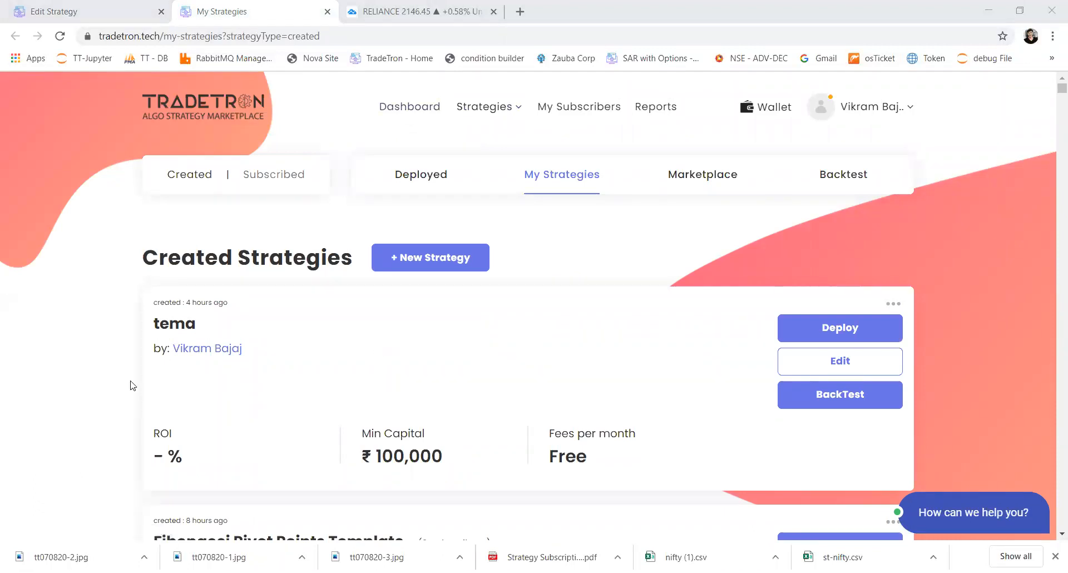
pyautogui.scroll(-4, 133, 384)
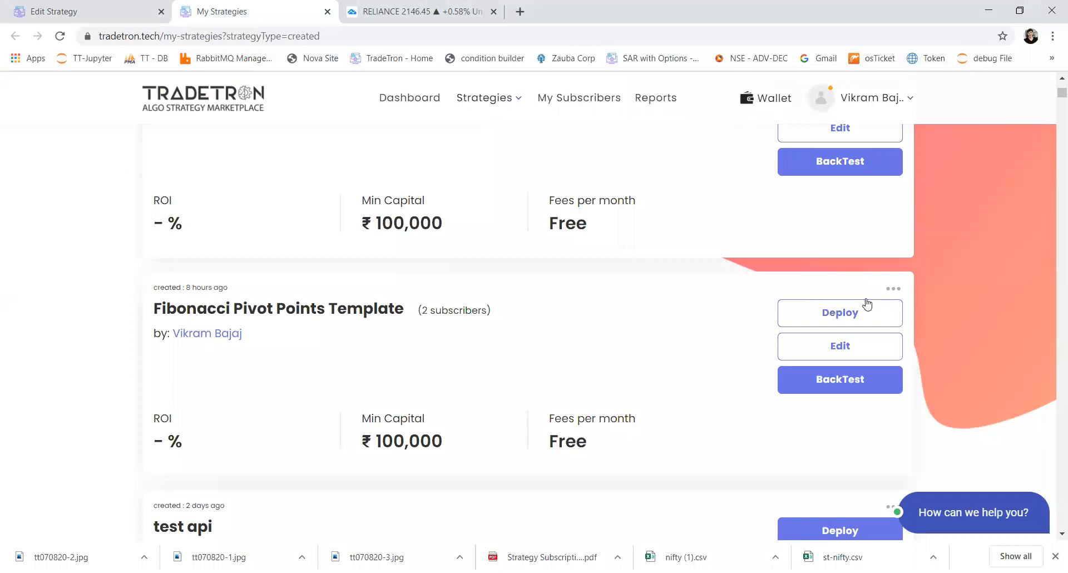
pyautogui.click(844, 383)
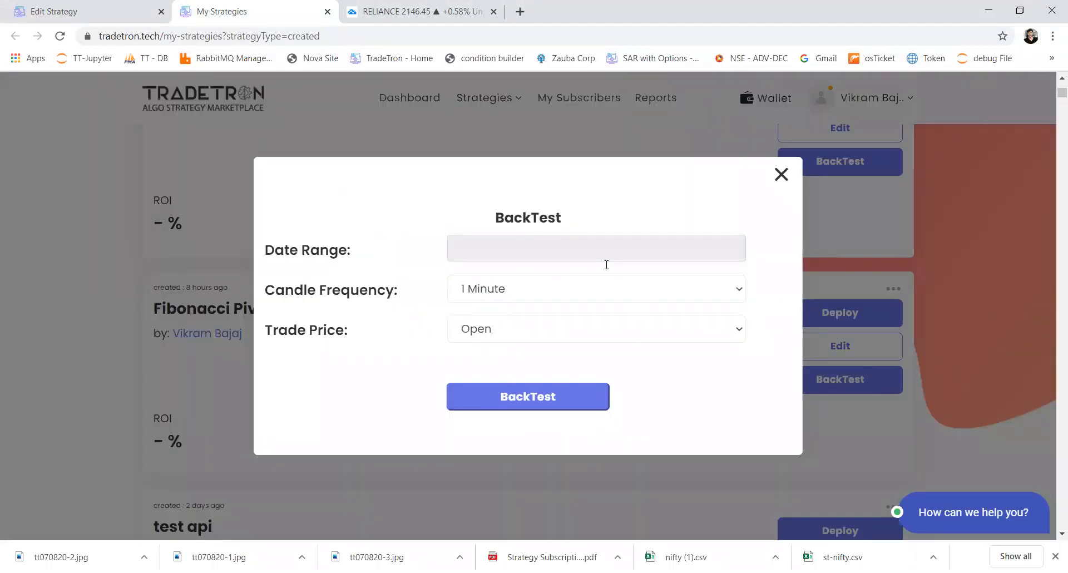
# - Set the backtest date range to July 1, 2020 to July 15, 2020
pyautogui.click(605, 256)
pyautogui.click(509, 278)
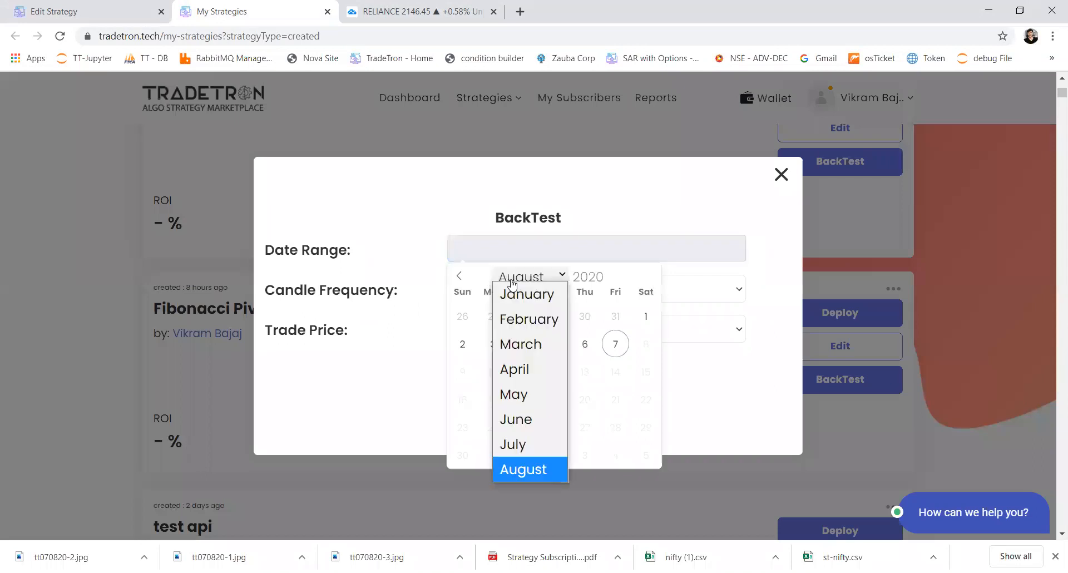
pyautogui.click(523, 443)
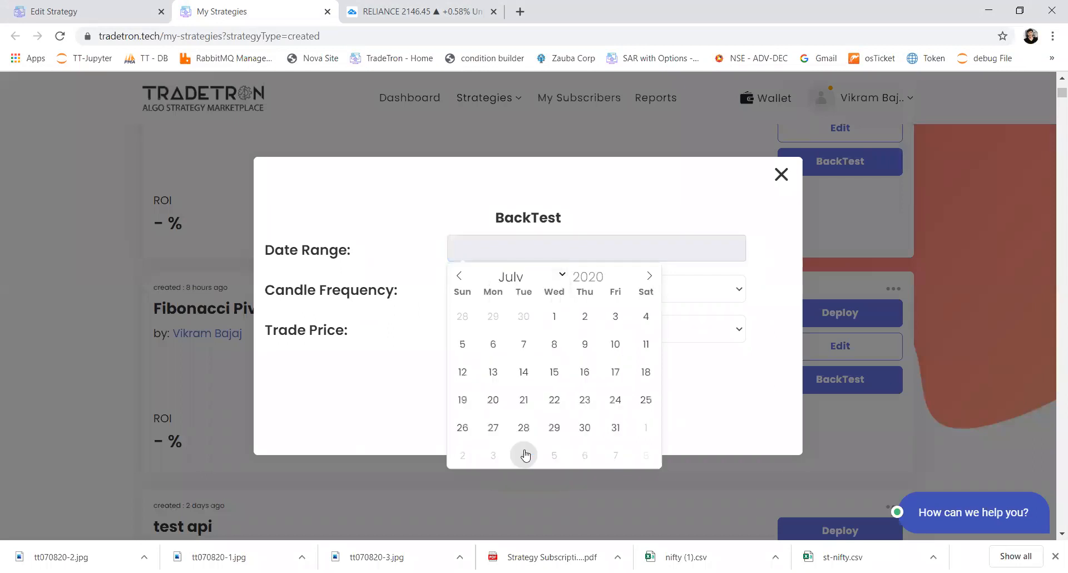
pyautogui.click(554, 316)
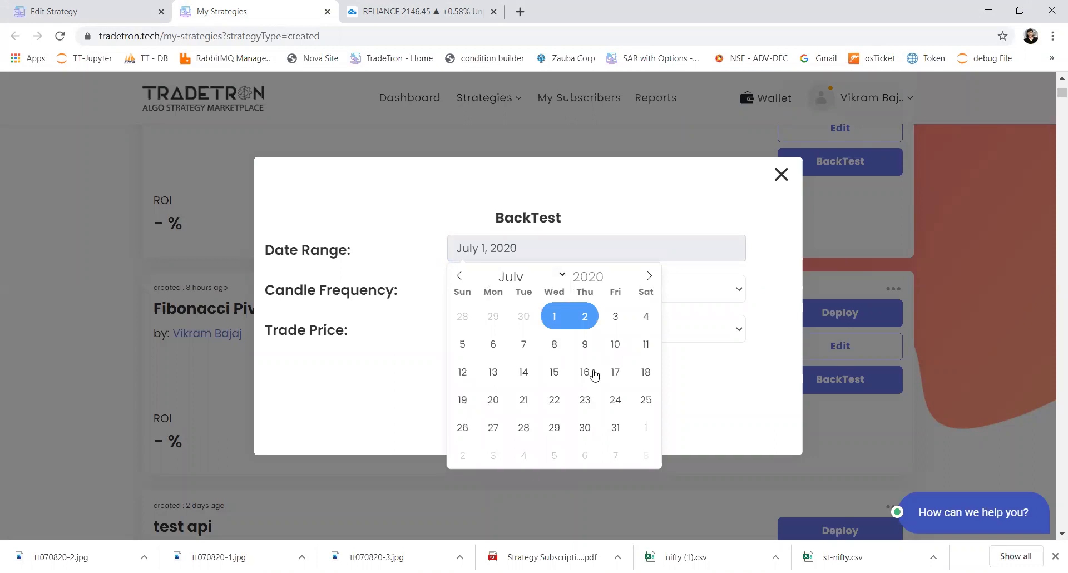
pyautogui.click(552, 371)
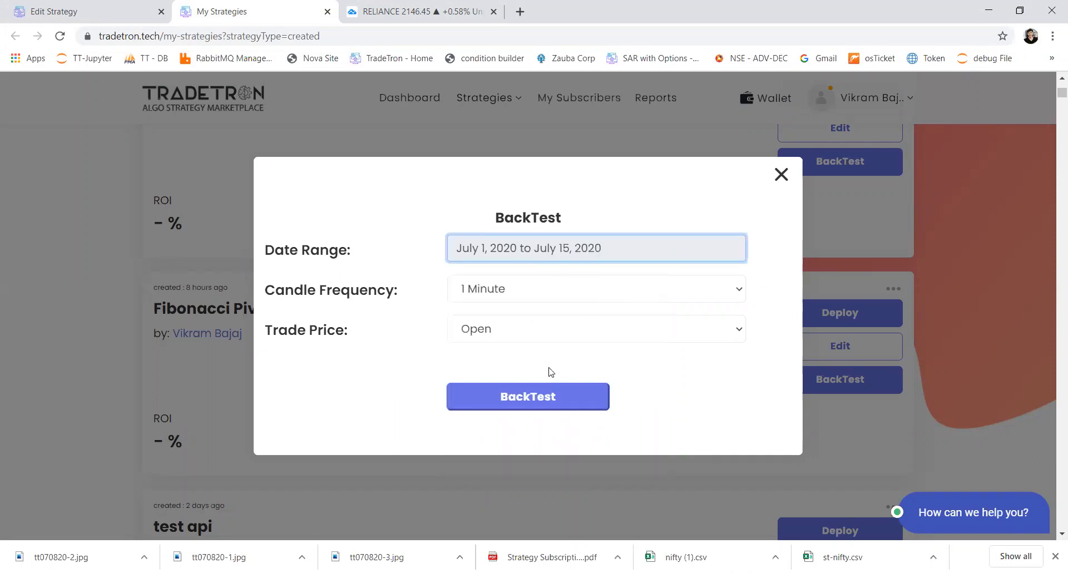
# - Choose a 1 Minute candle frequency and the Open trade price, and run the backtest
pyautogui.click(609, 291)
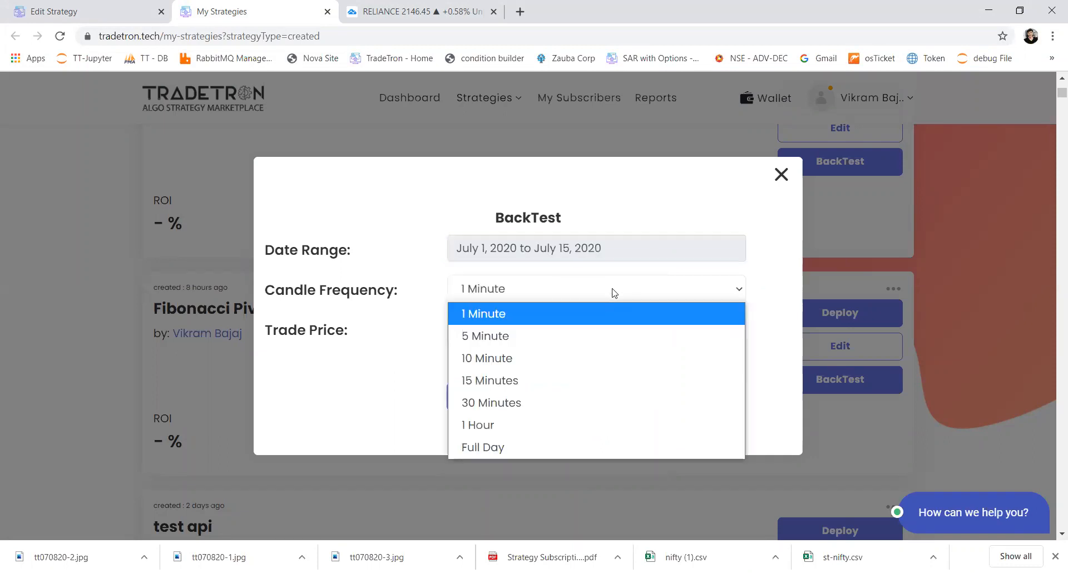
pyautogui.click(567, 321)
pyautogui.click(553, 339)
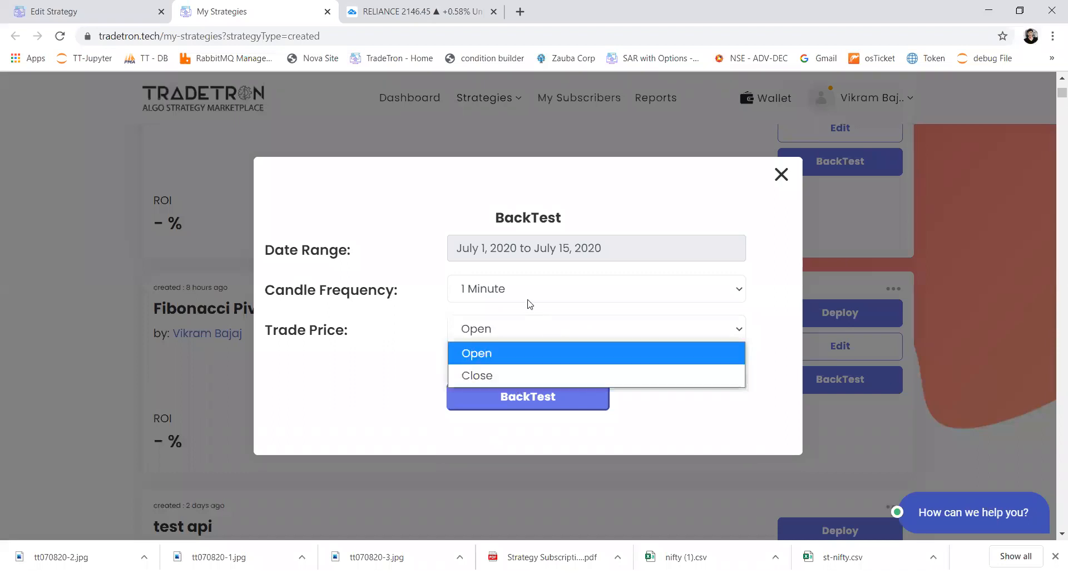
pyautogui.click(514, 354)
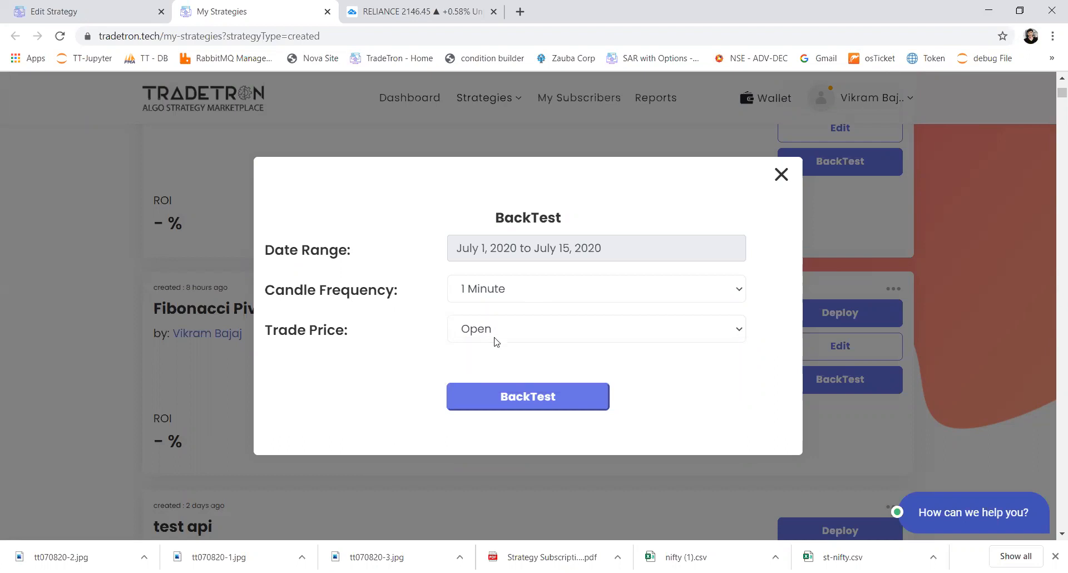
pyautogui.click(528, 396)
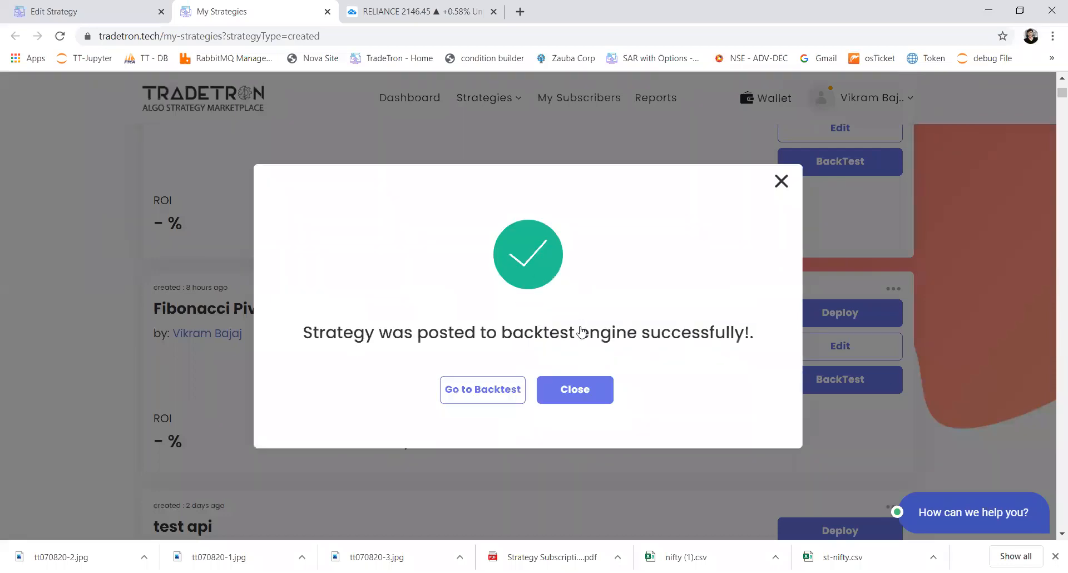
# - Check the Fibonacci Pivot Points Template's date range in the backtest list, then return to the strategy being edited
pyautogui.click(463, 388)
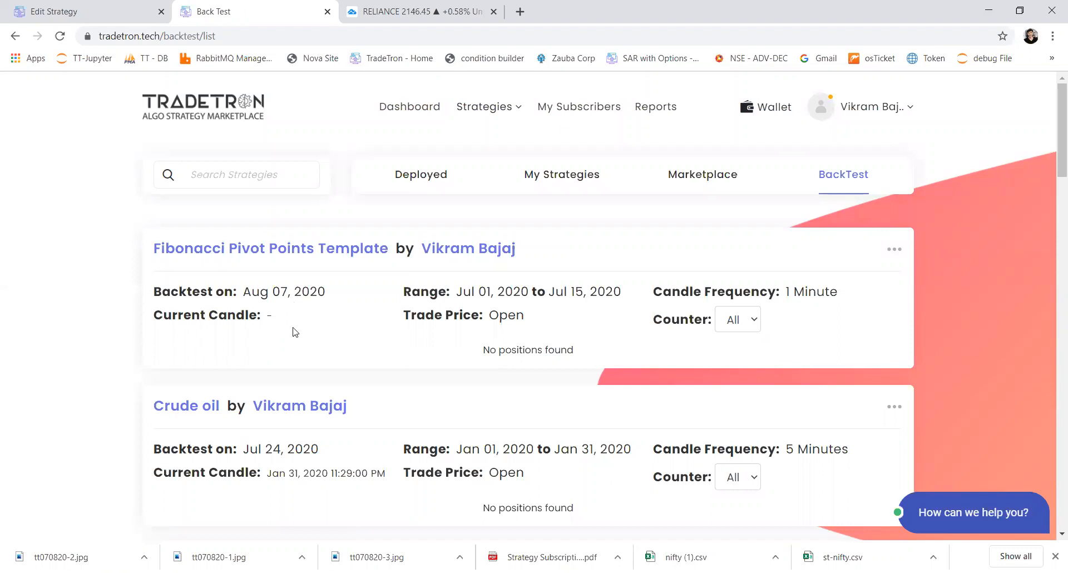
pyautogui.moveTo(459, 302); pyautogui.dragTo(589, 292)
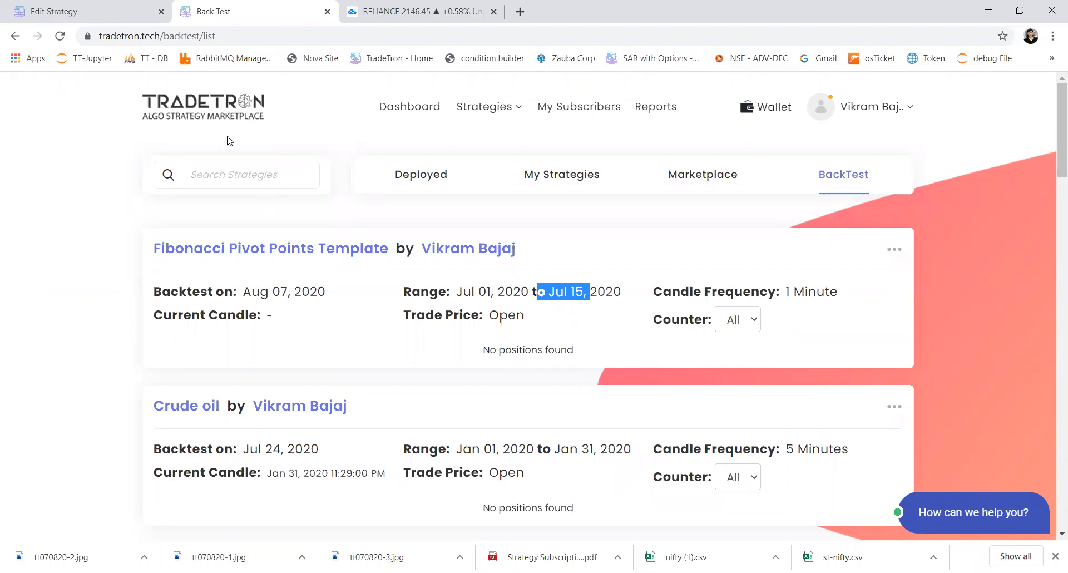
pyautogui.click(96, 13)
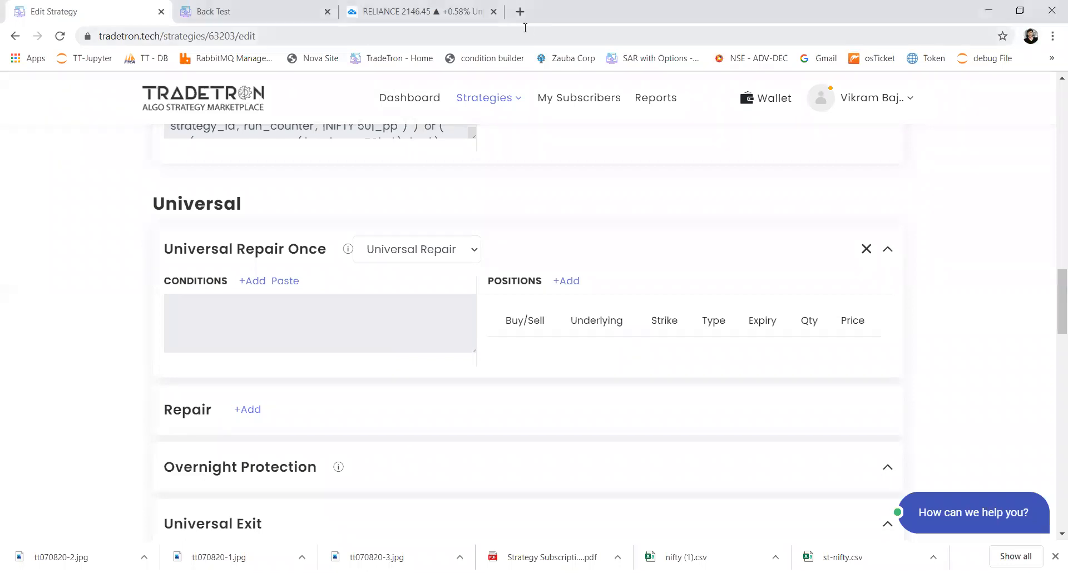
# - Search Google for "talib technical indicators" in a new browser tab and open the Python wrapper for TA-Lib page
pyautogui.click(520, 11)
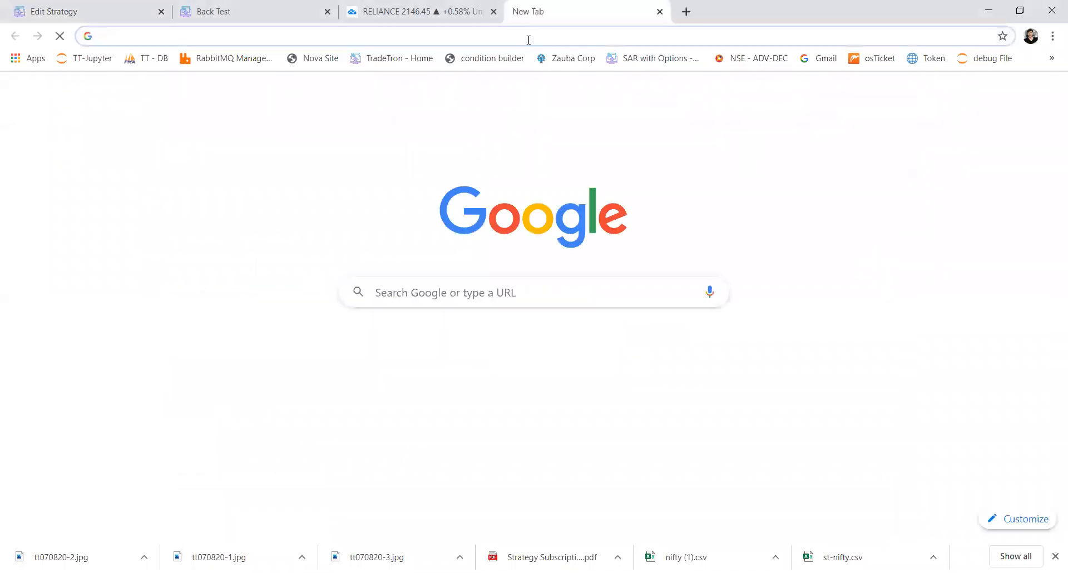
pyautogui.click(528, 36)
pyautogui.write('ta')
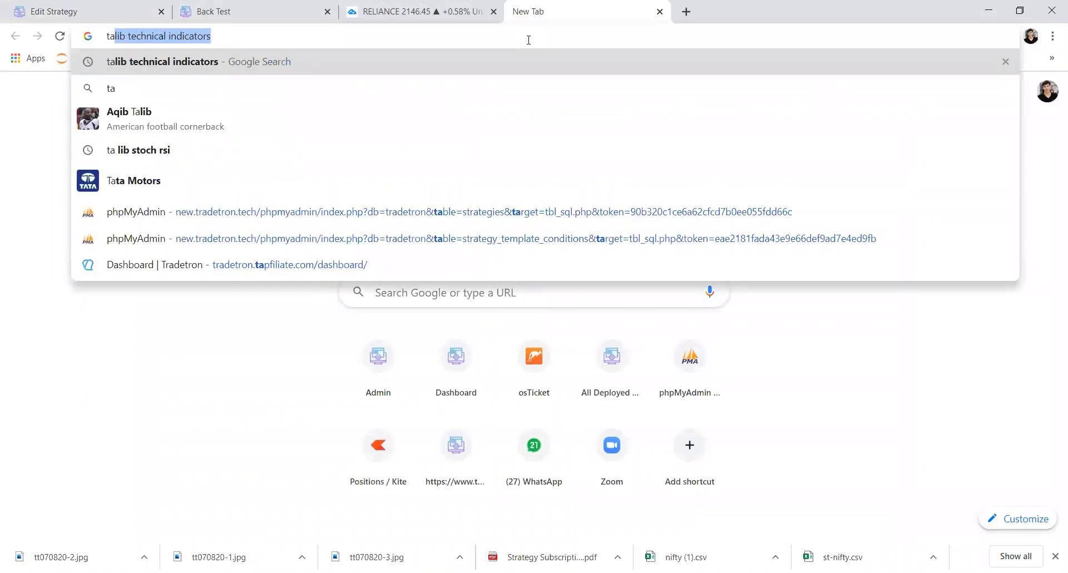
pyautogui.press('Return')
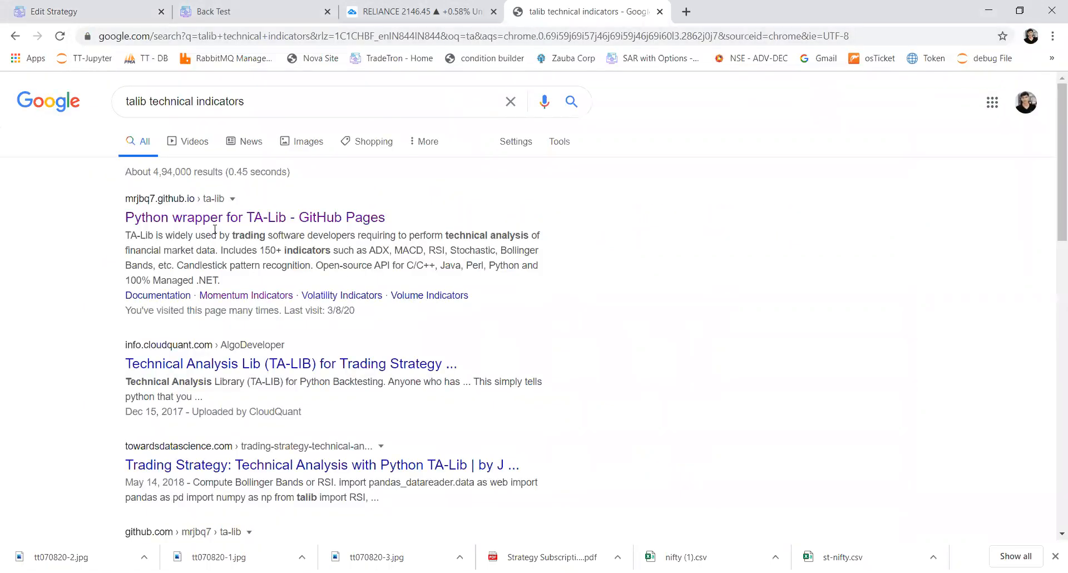
pyautogui.click(215, 222)
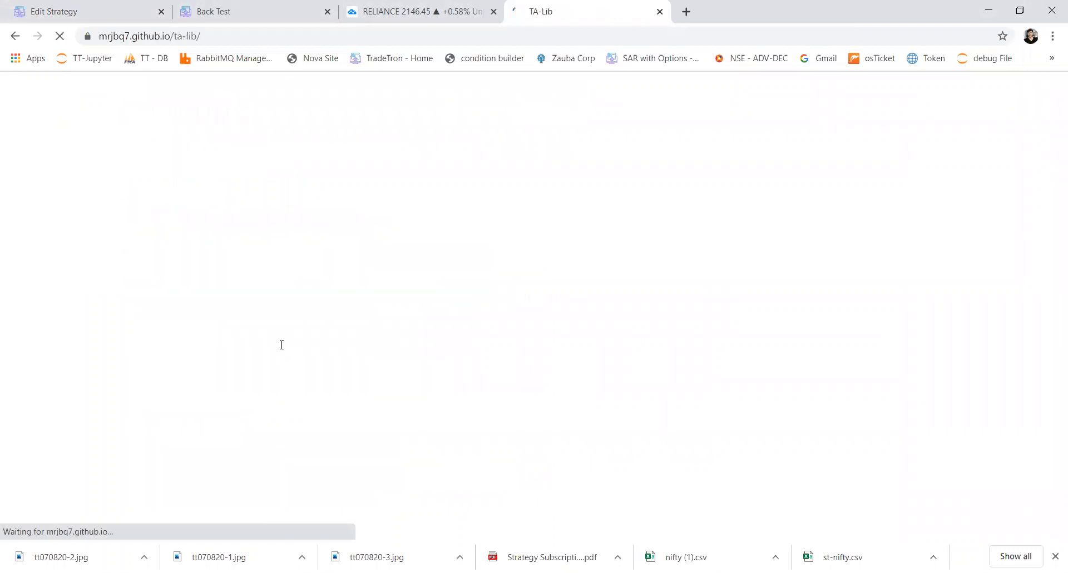
# - Look through the TA-Lib page's introduction and code examples for its technical indicator documentation
pyautogui.scroll(-10, 281, 343)
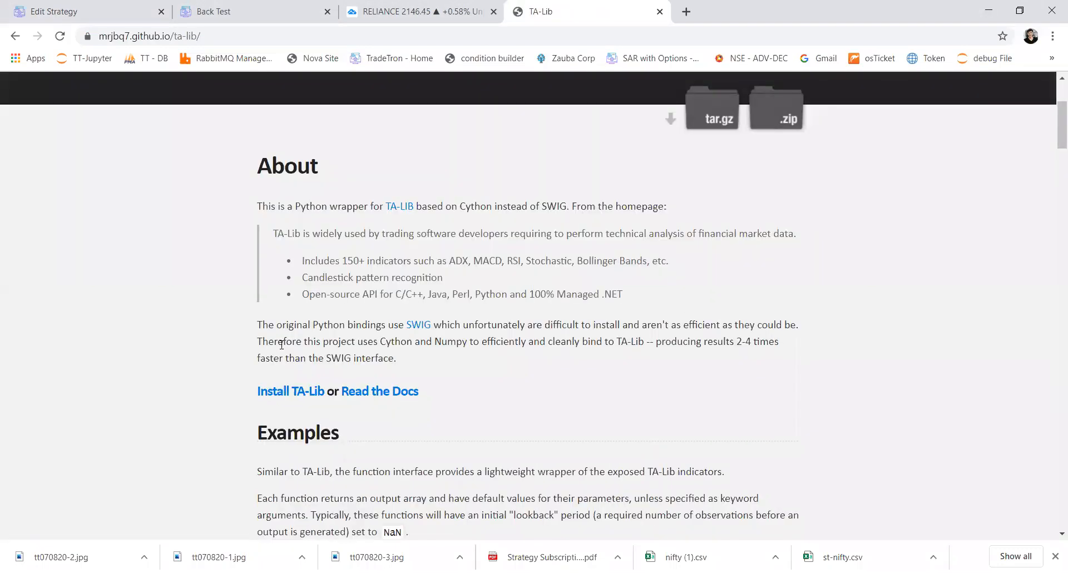
pyautogui.scroll(-3, 281, 344)
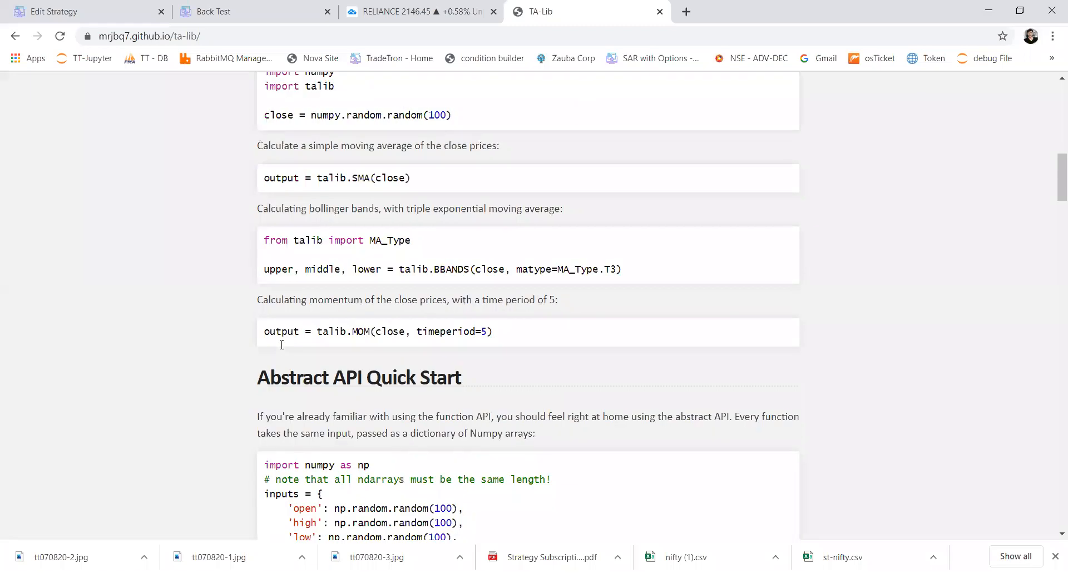
pyautogui.scroll(-3, 281, 349)
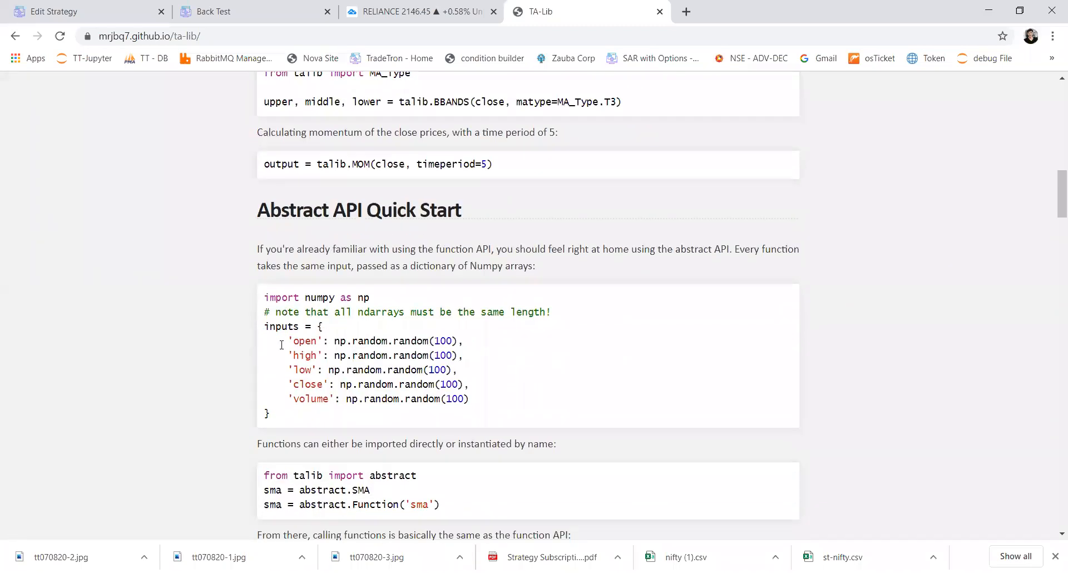